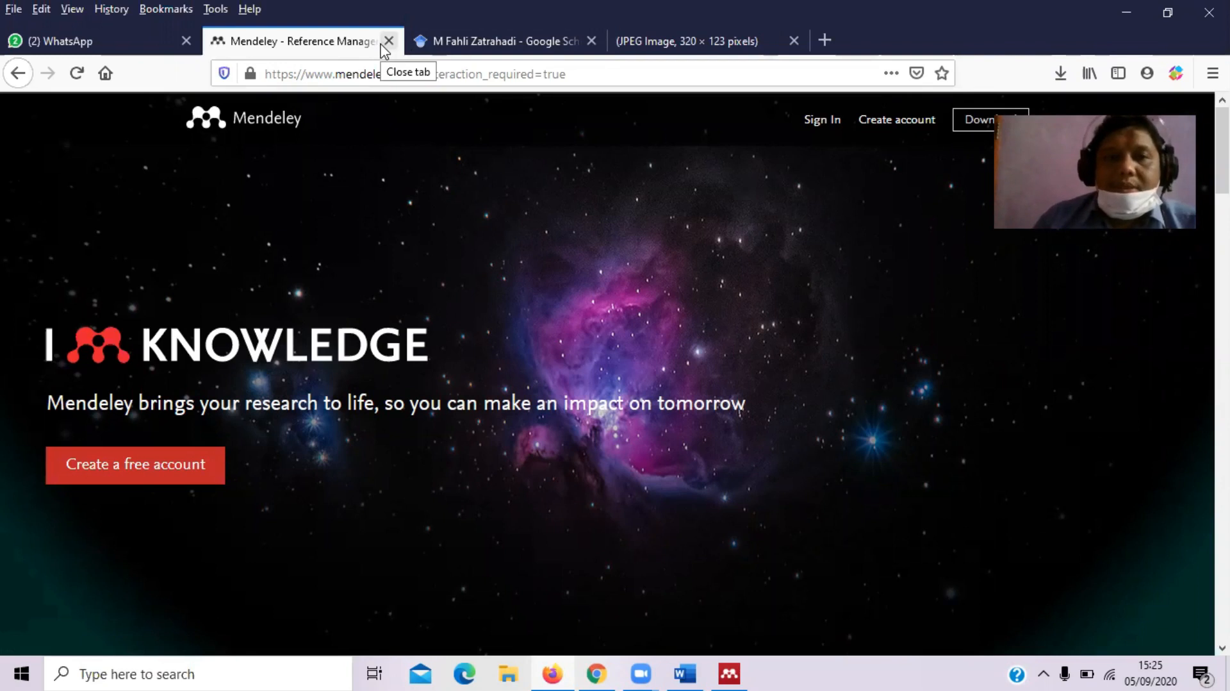
Close the Mendeley website tab, view the System Error image, close the sign-in window, and minimise Chrome
left_click(384, 43)
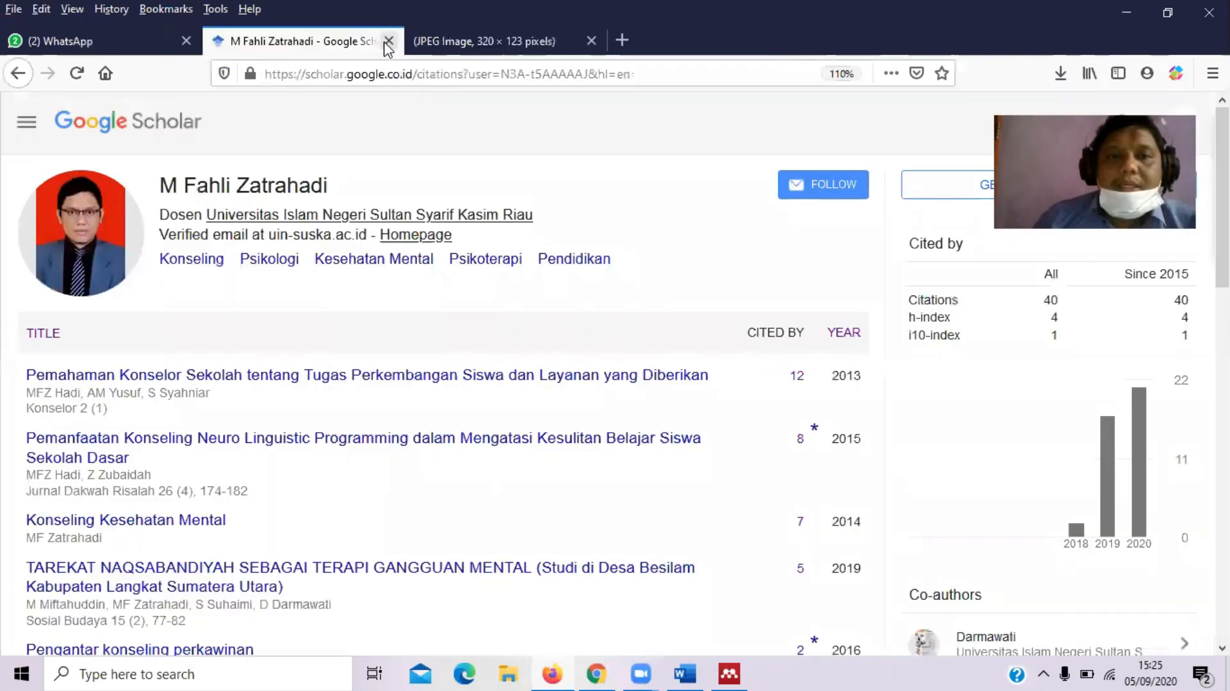
left_click(430, 47)
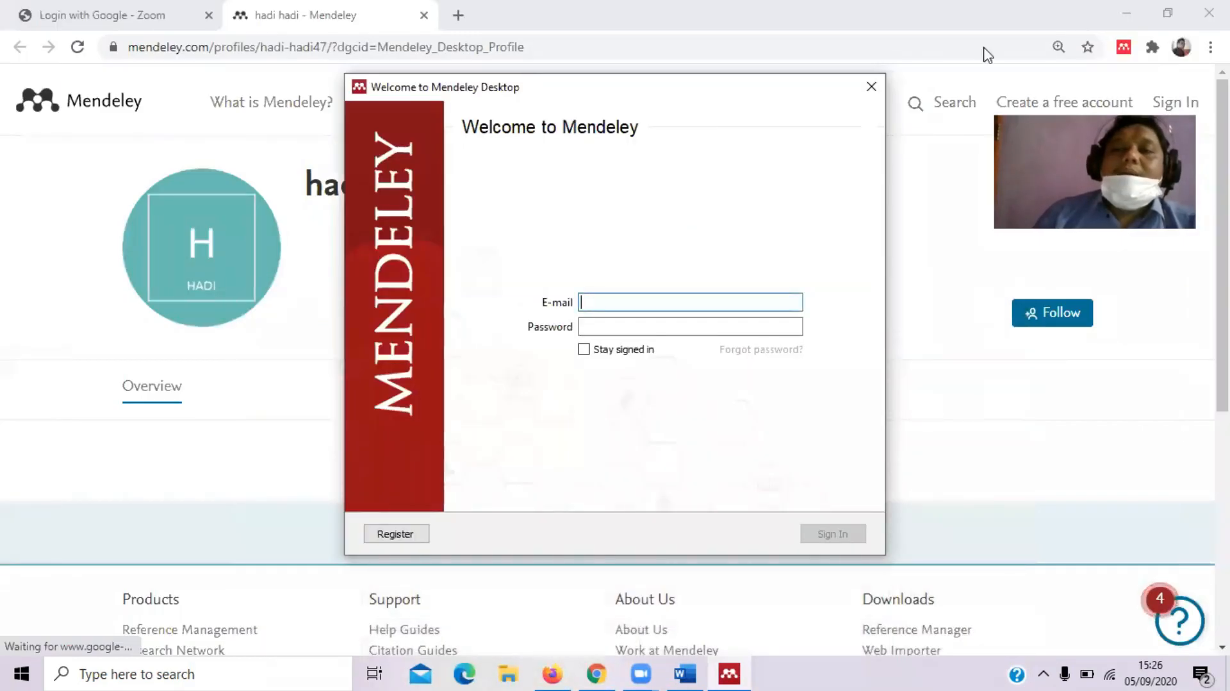
left_click(870, 86)
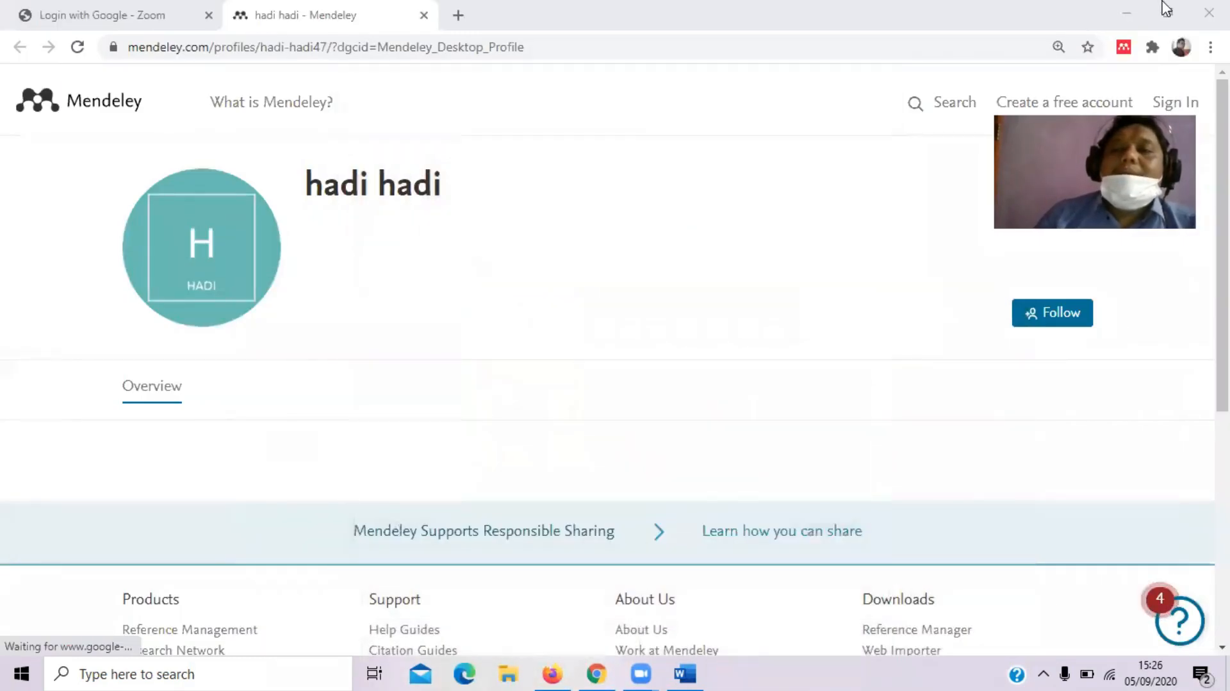
left_click(1126, 13)
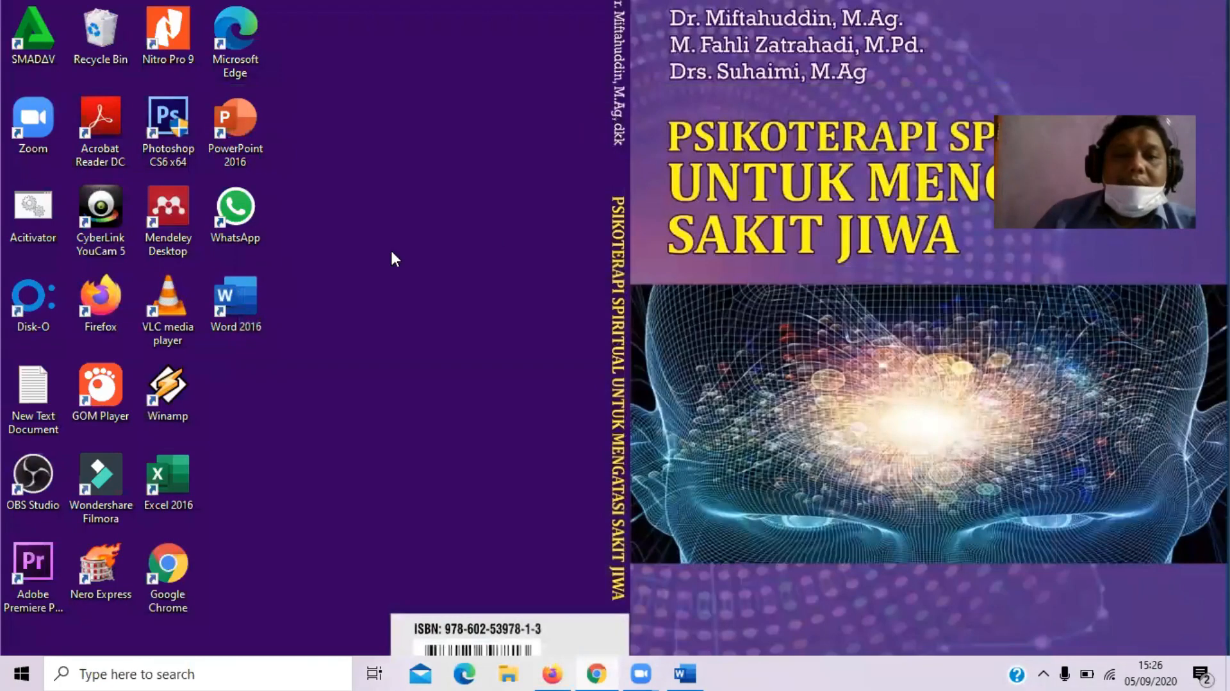
double_click(183, 209)
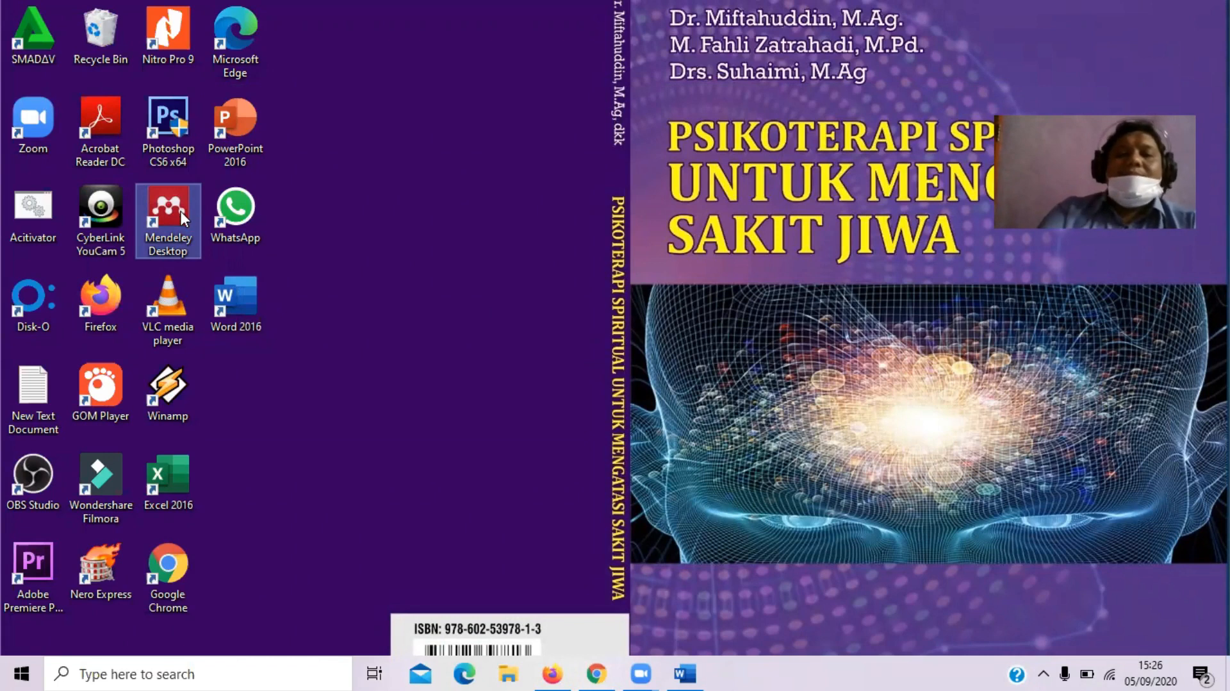
left_click(569, 671)
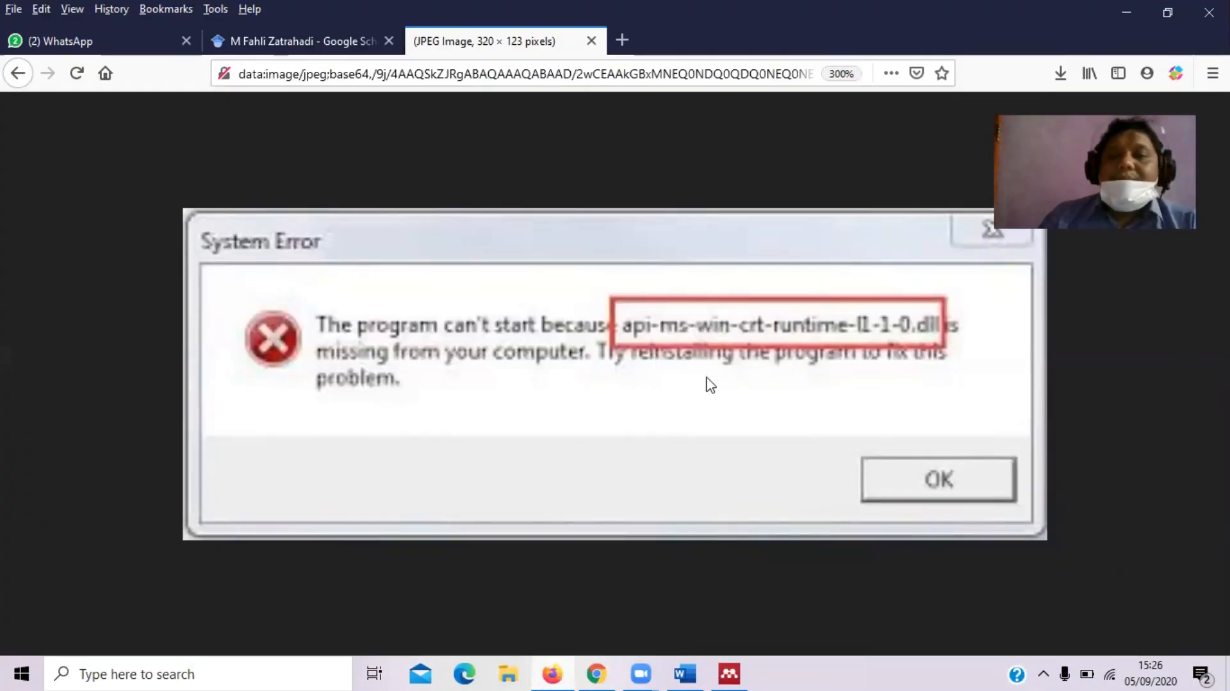
left_click(1126, 11)
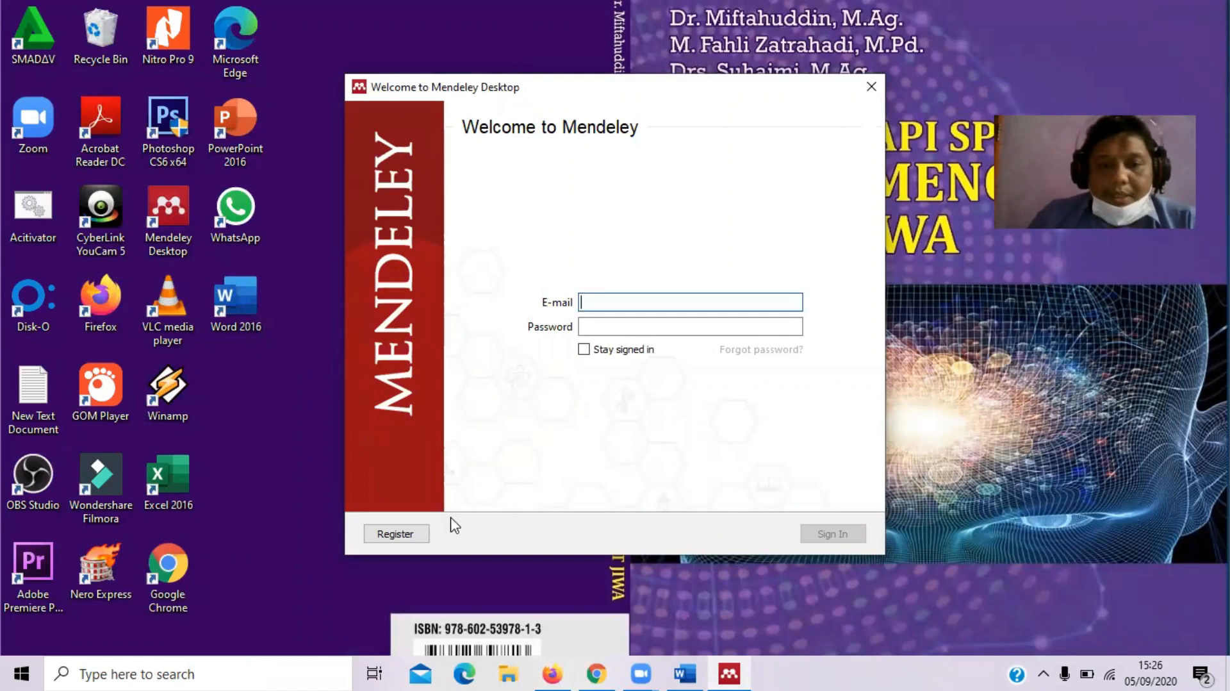
left_click(396, 534)
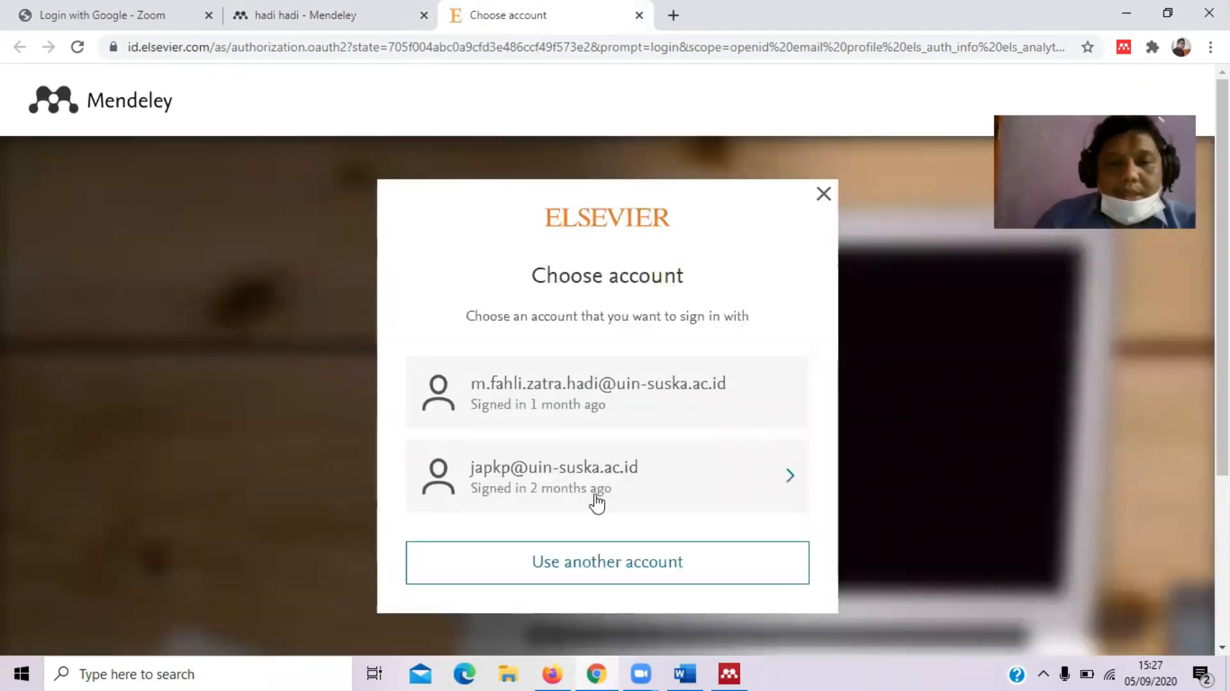
Choose Use another account and enter the account's e-mail address on Elsevier
left_click(603, 572)
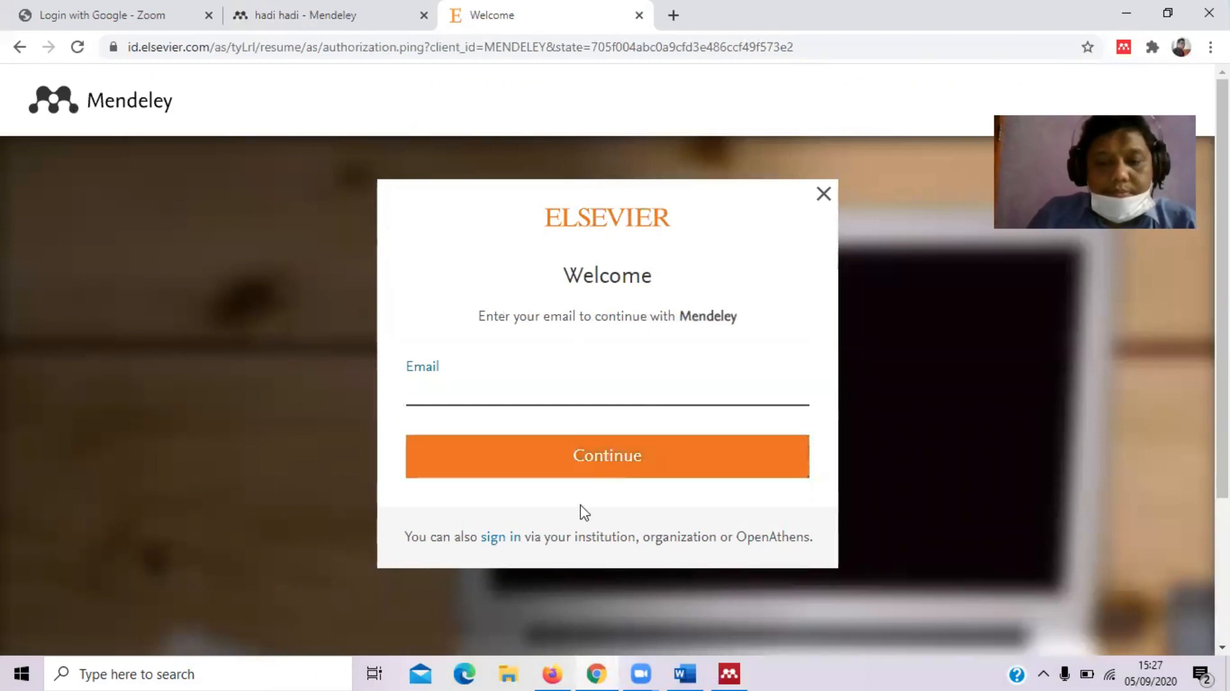
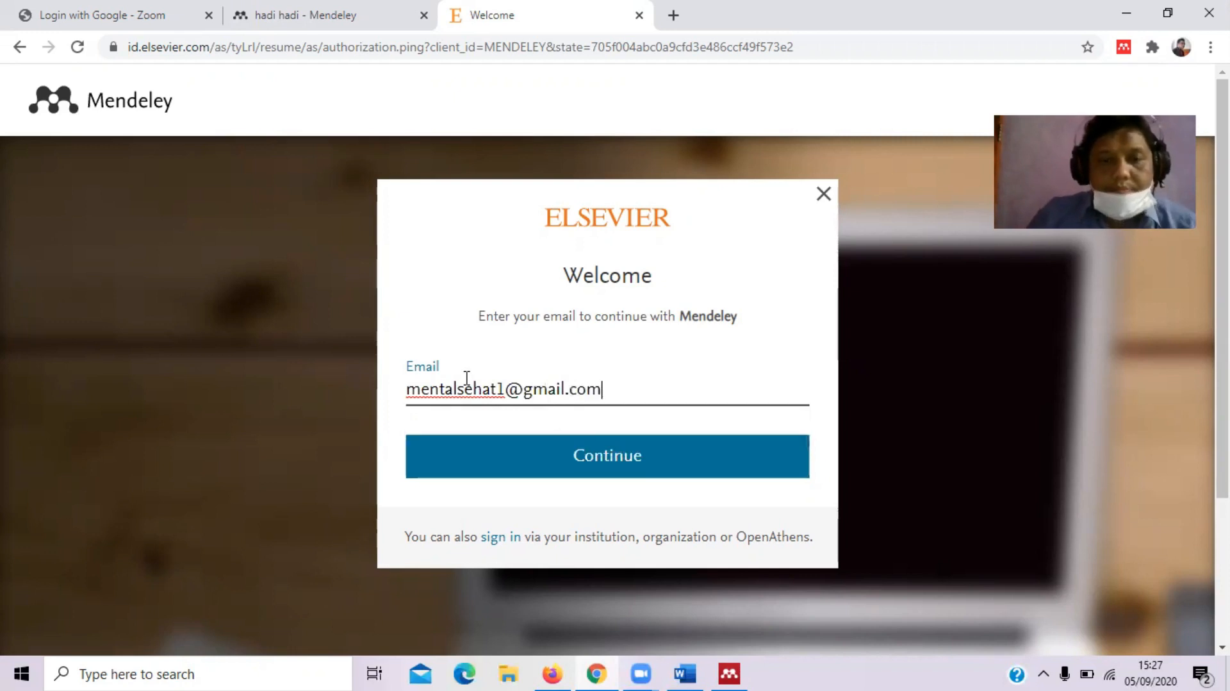
left_click(552, 468)
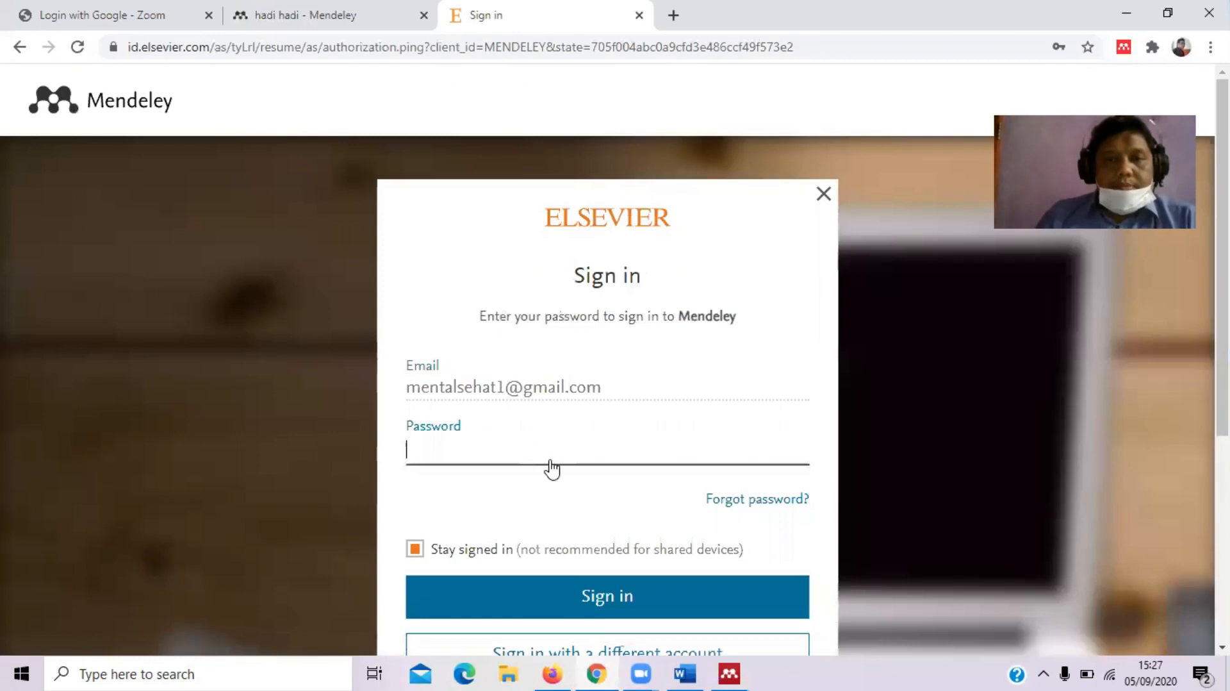
Enter the account password, retrying after the error, and save it in Chrome
left_click(524, 448)
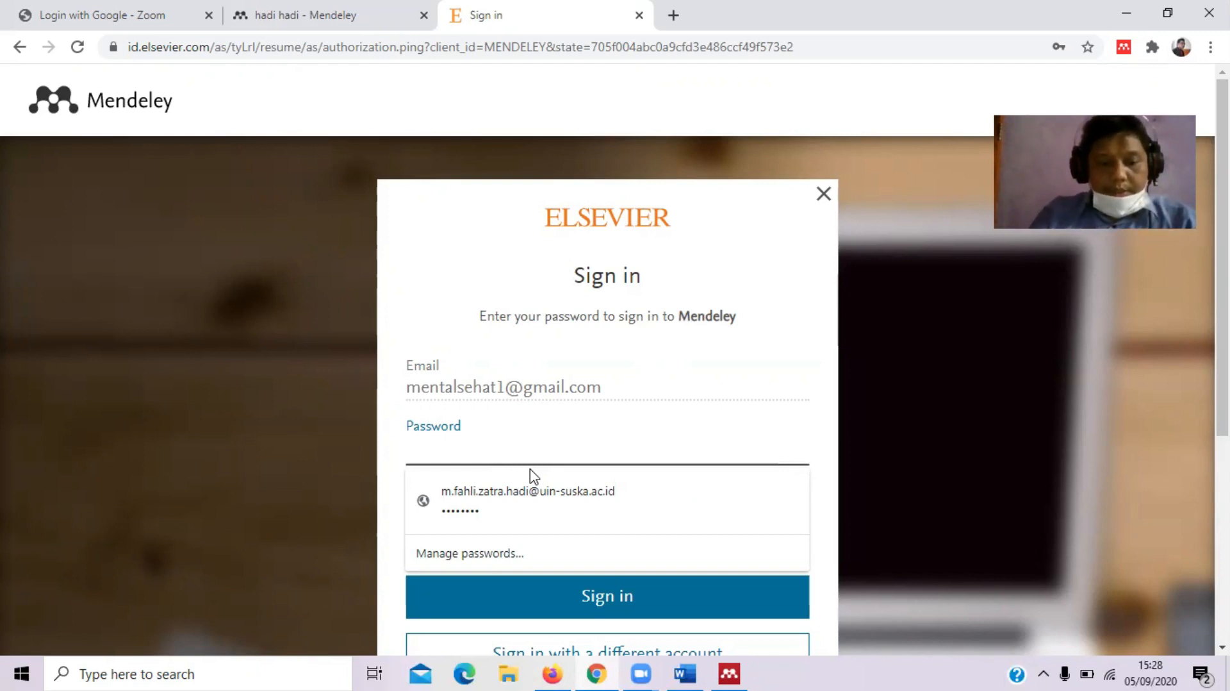
type("••••••••")
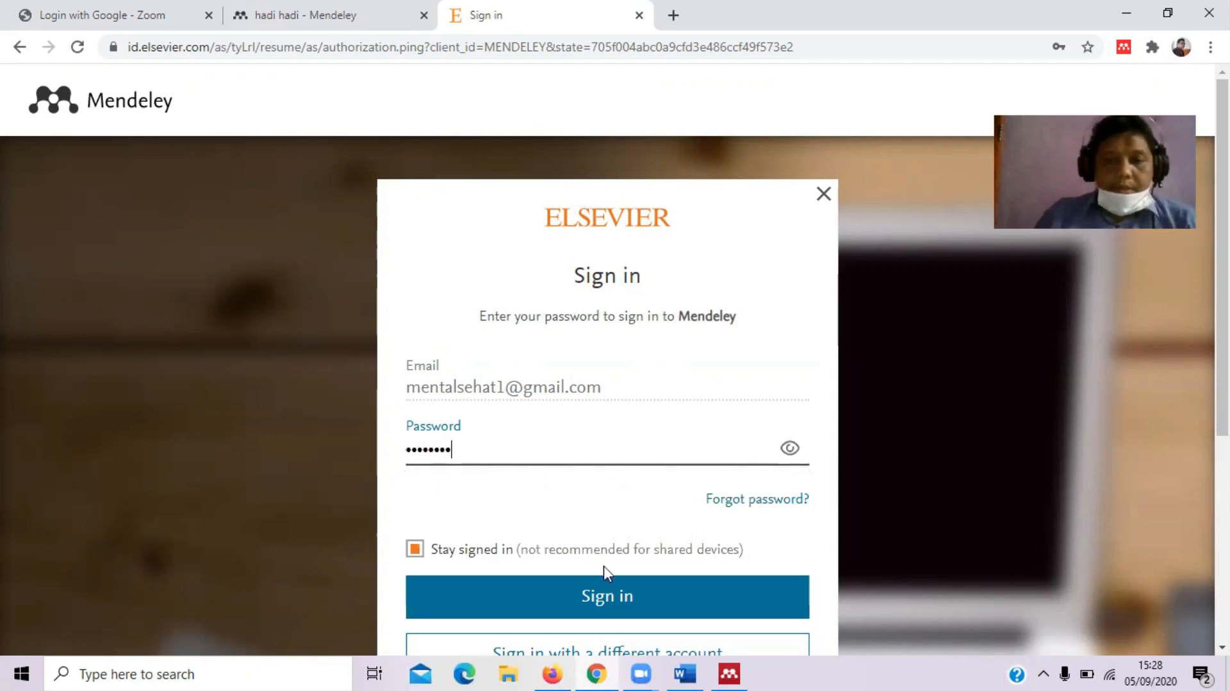
left_click(607, 594)
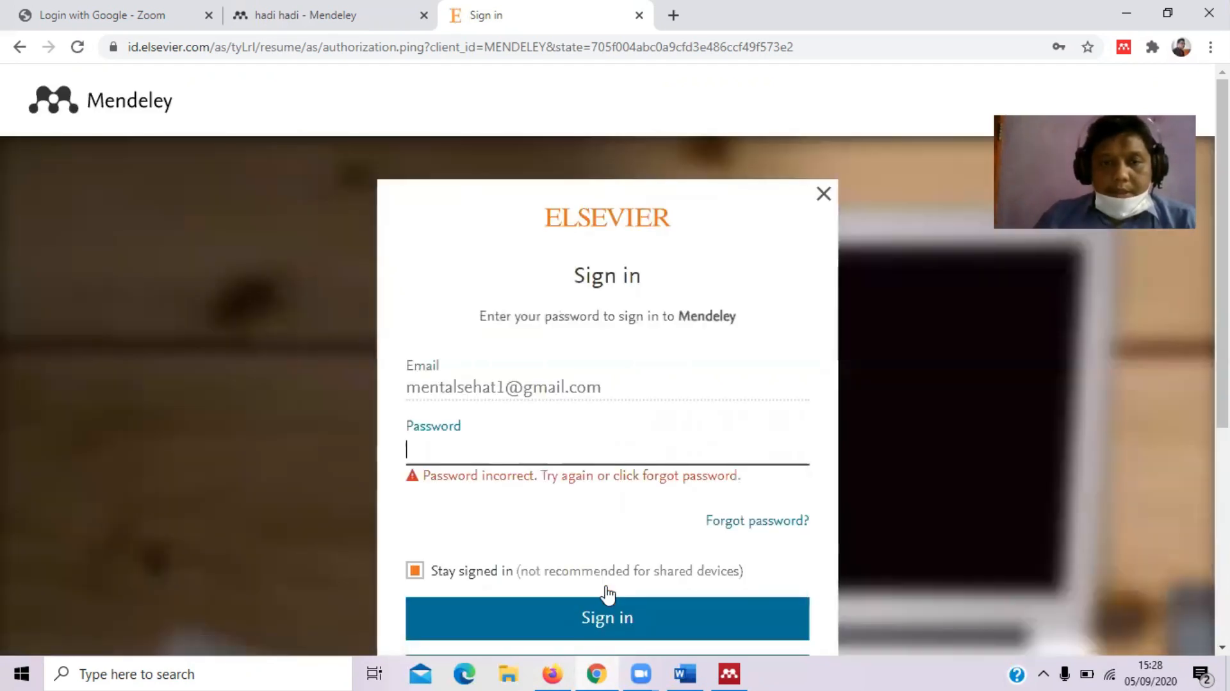
left_click(524, 450)
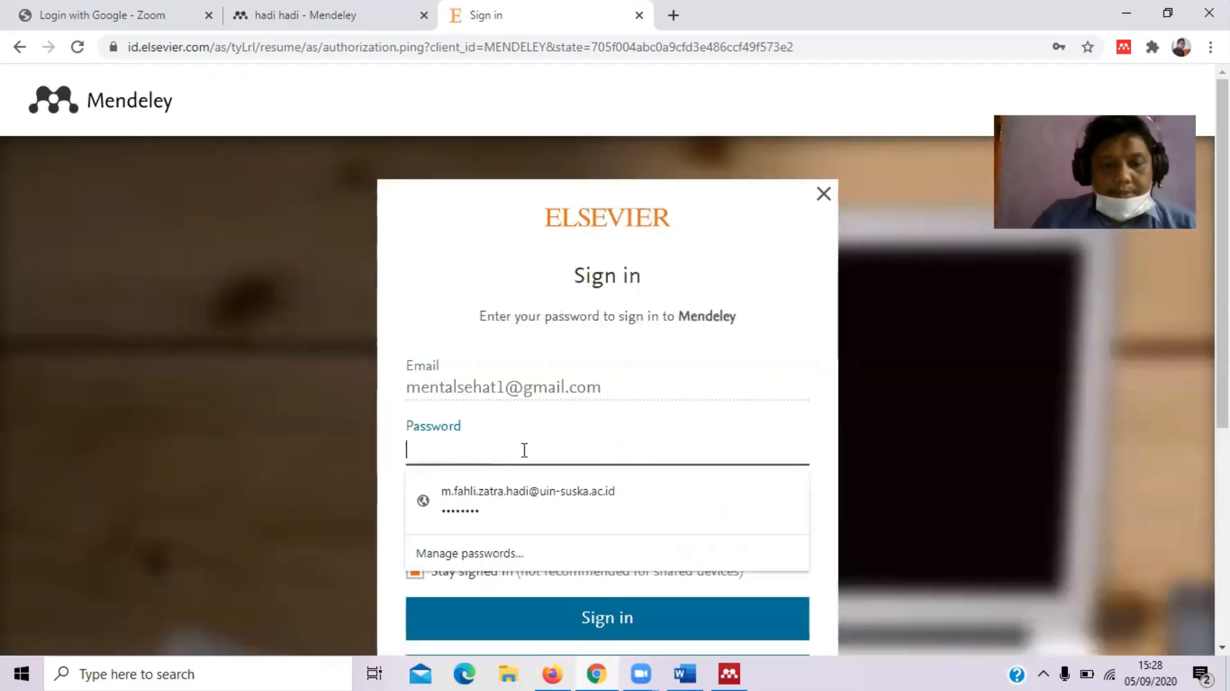
type("••••••••")
key("BackSpace")
key("BackSpace")
key("BackSpace")
key("BackSpace")
key("BackSpace")
key("BackSpace")
key("BackSpace")
key("BackSpace")
type("•••••••••••")
key("Return")
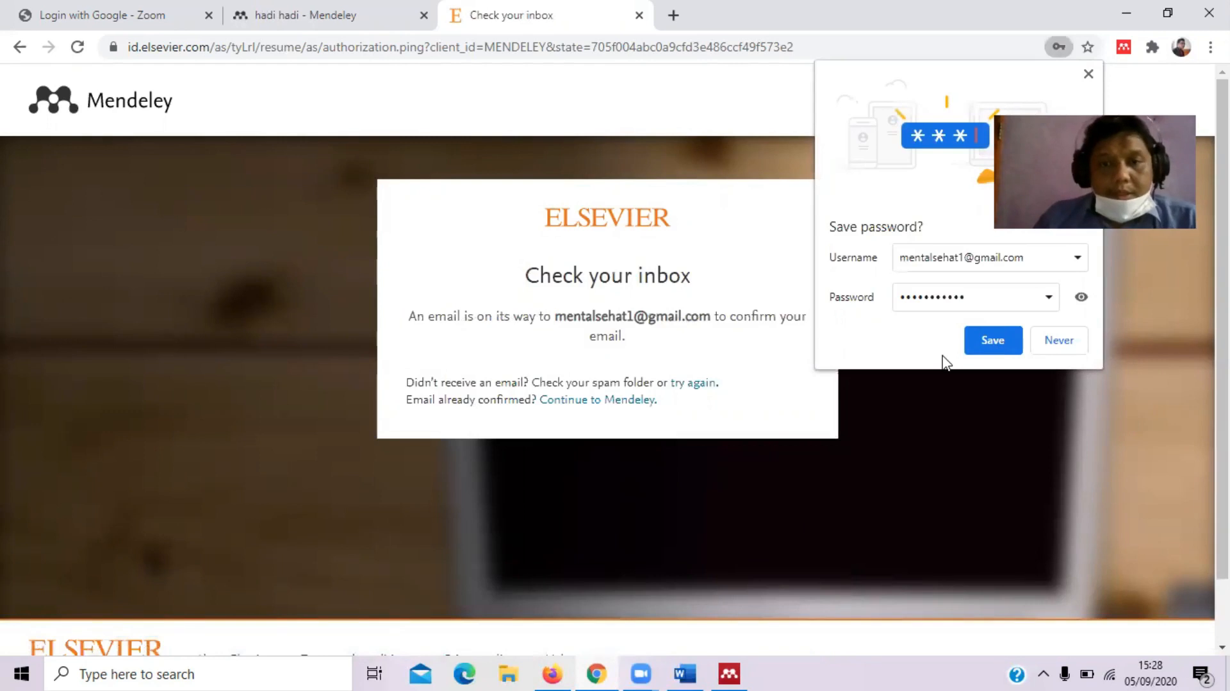
left_click(994, 336)
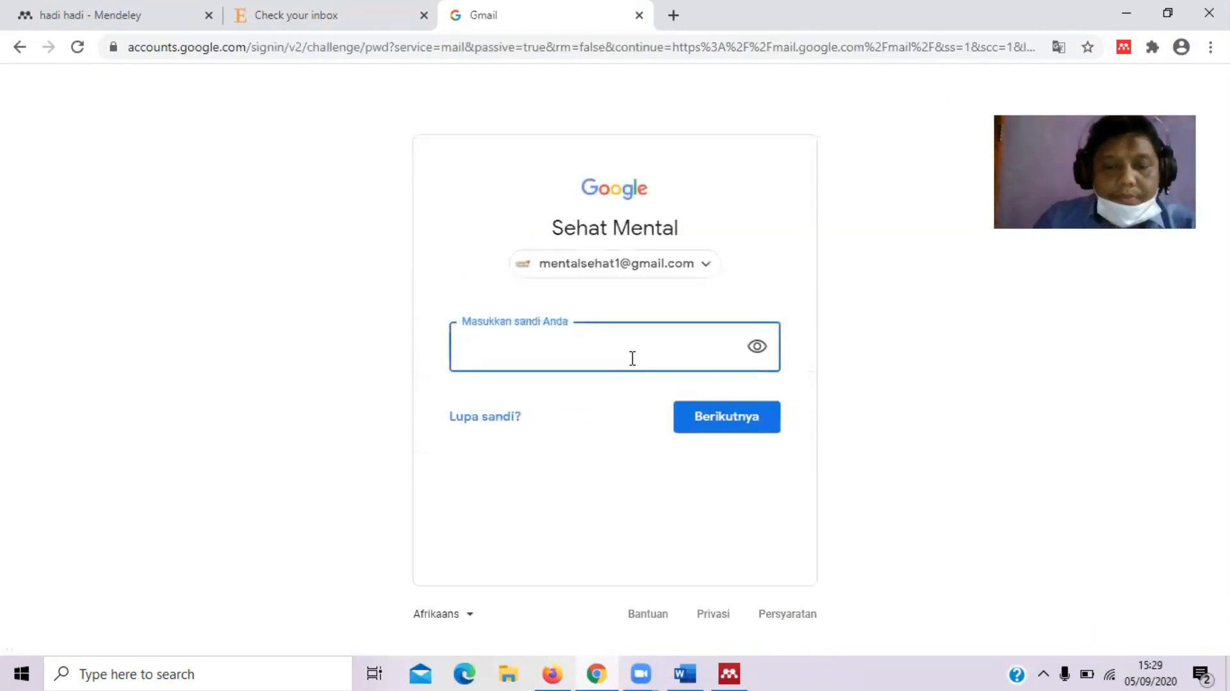
Sign in to Gmail and use Confirm Email in Elsevier's 'Confirm your email' message
type("••••••")
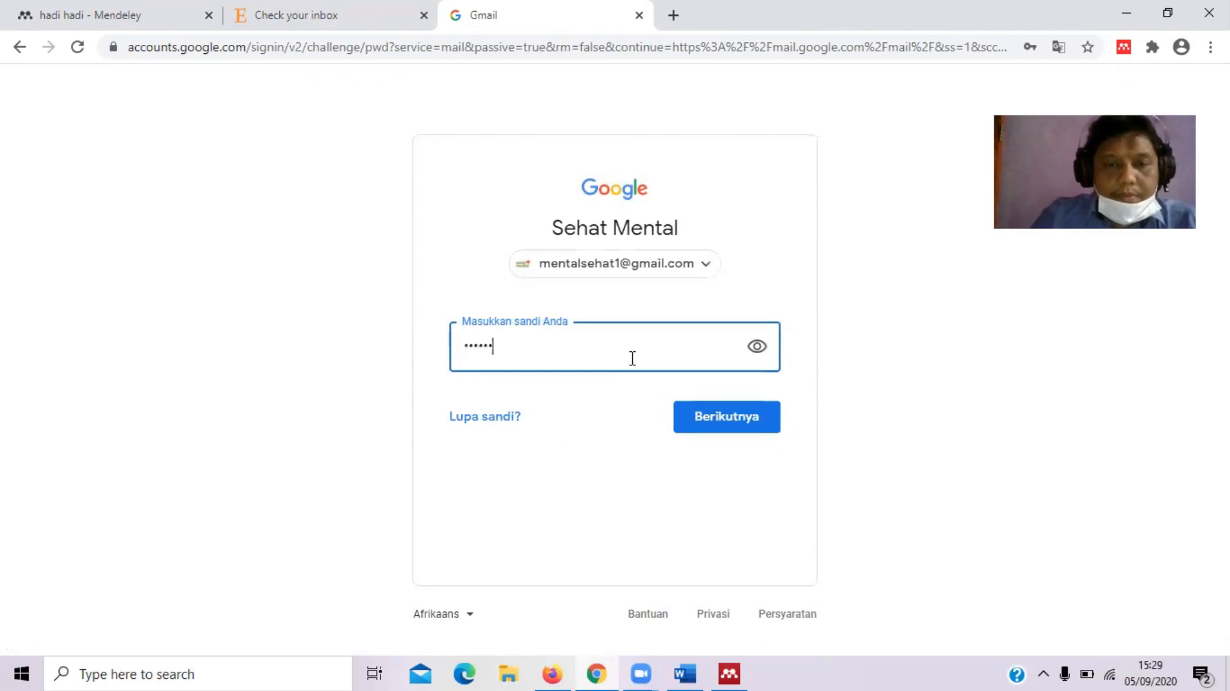
key("BackSpace")
key("BackSpace")
key("BackSpace")
type("••••••••••")
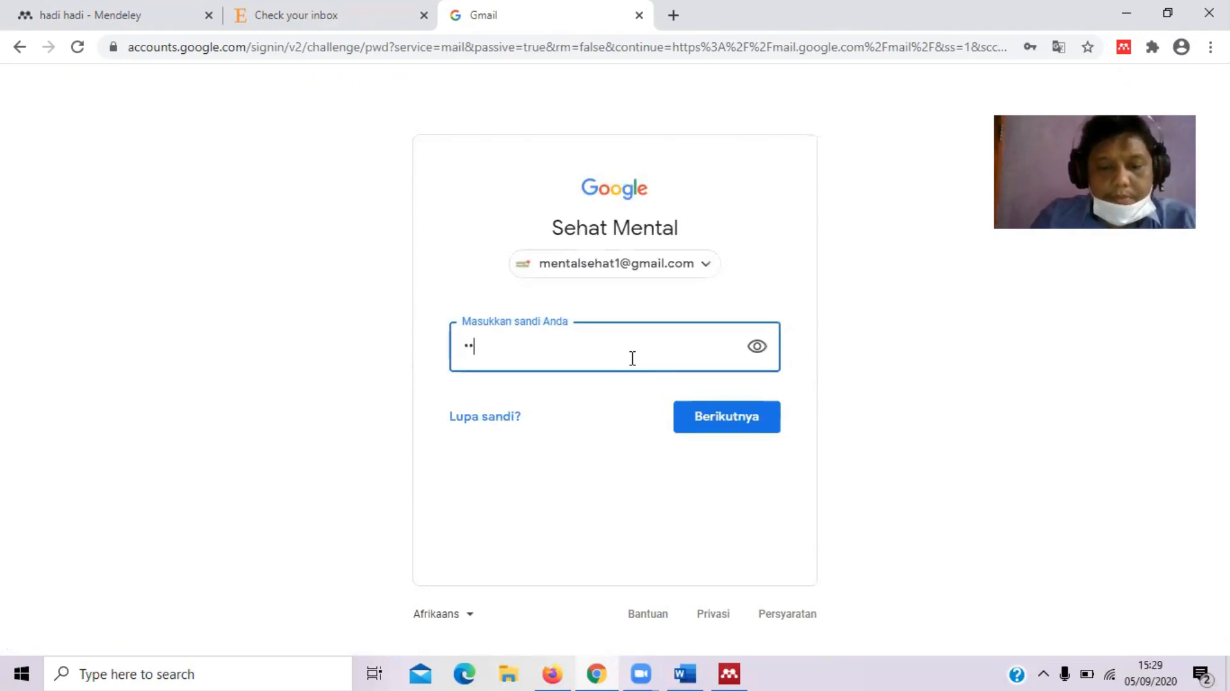
type("••••")
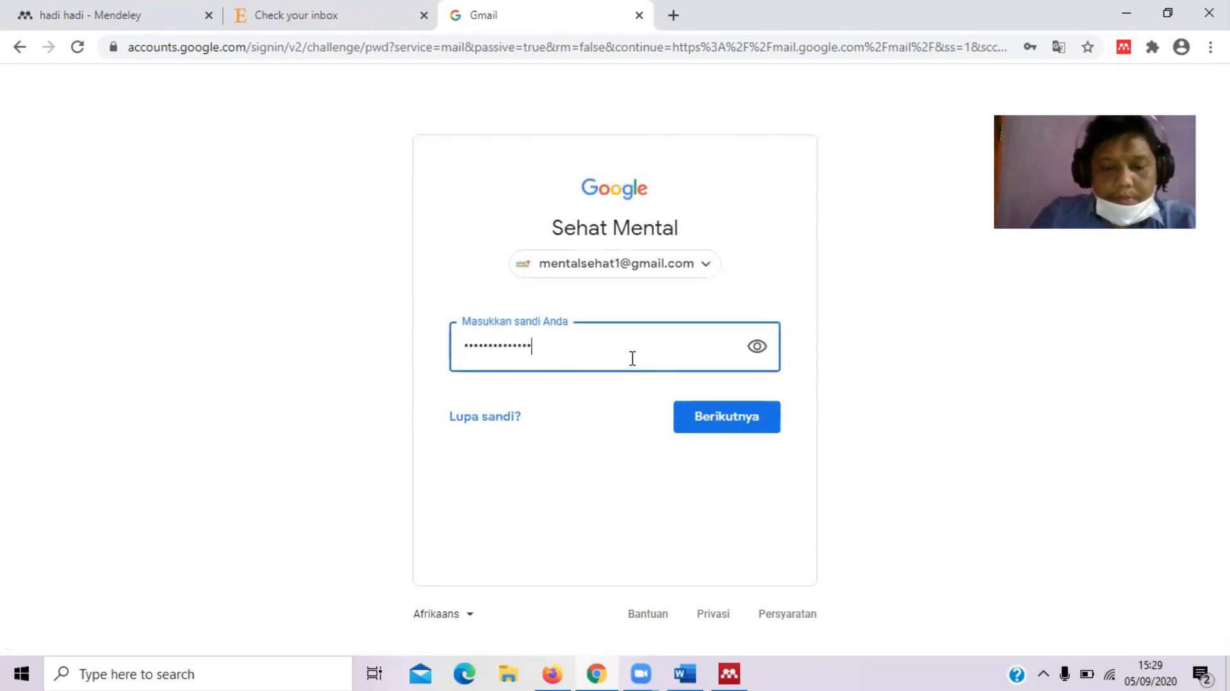
key("Return")
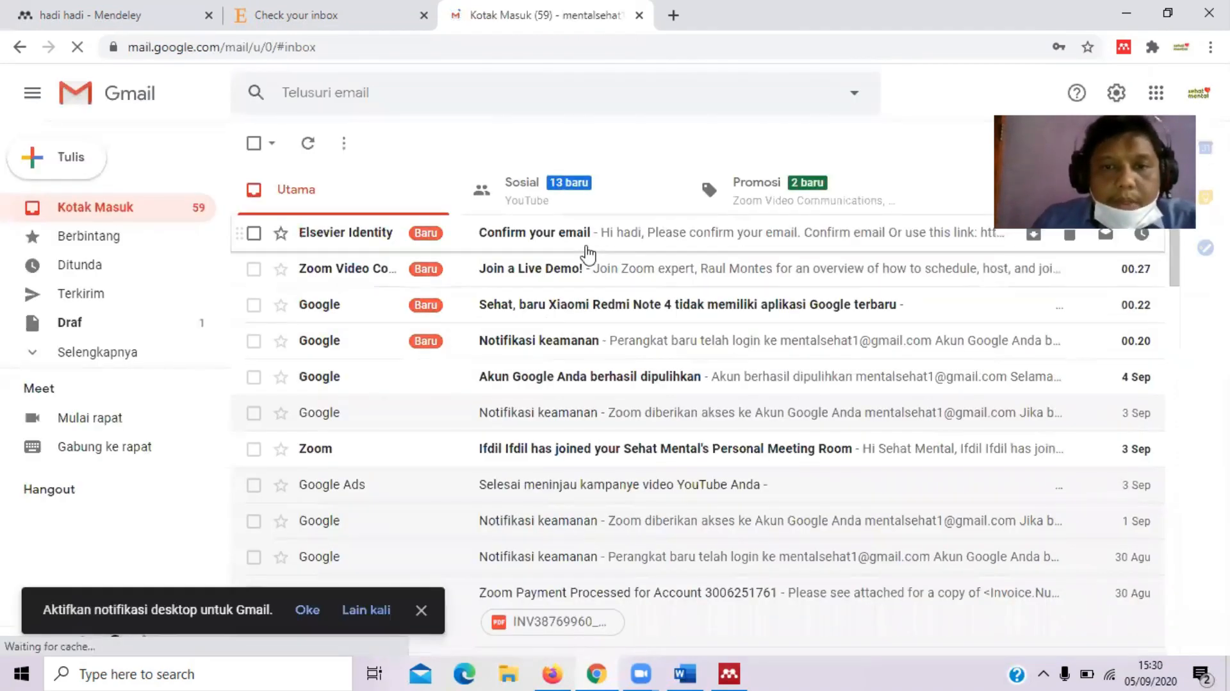
left_click(587, 250)
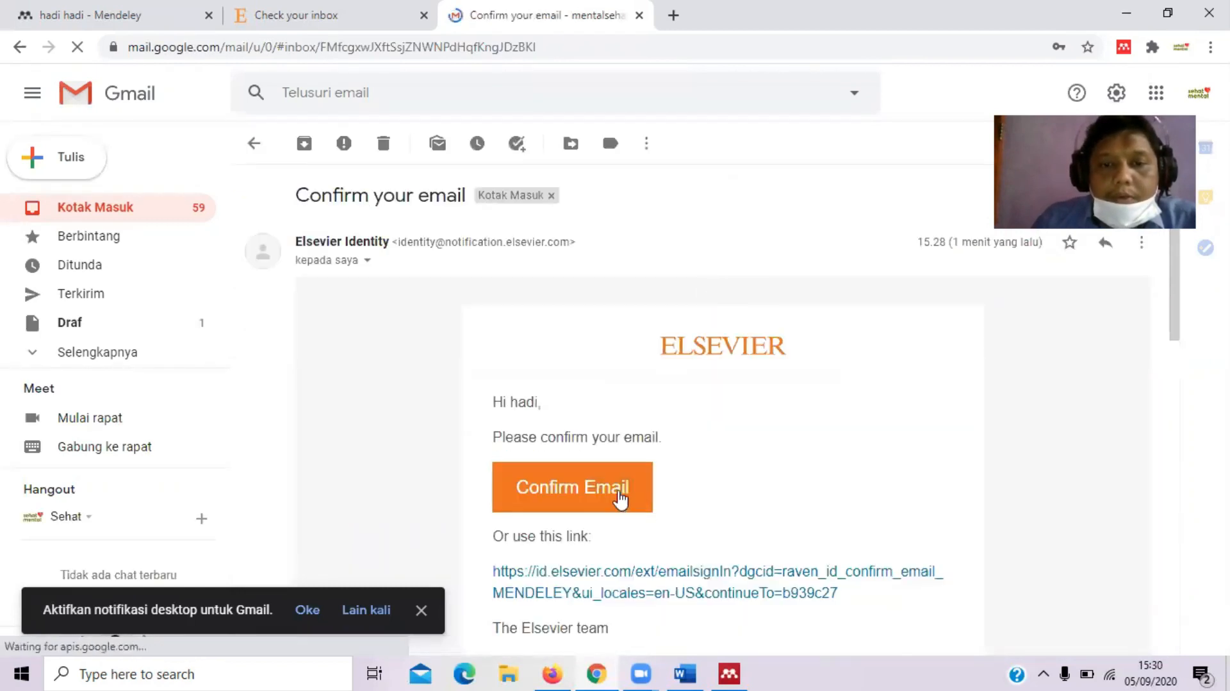
left_click(619, 493)
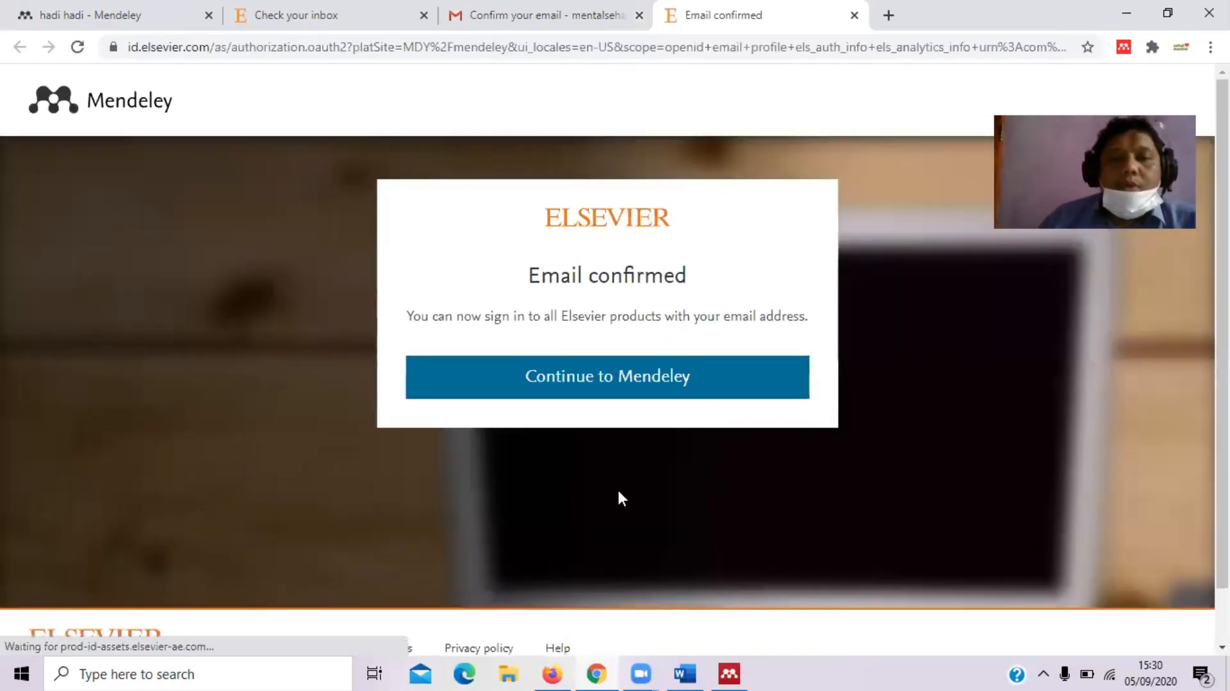
Continue to the signed-in Mendeley feed and briefly check the account menu
left_click(585, 376)
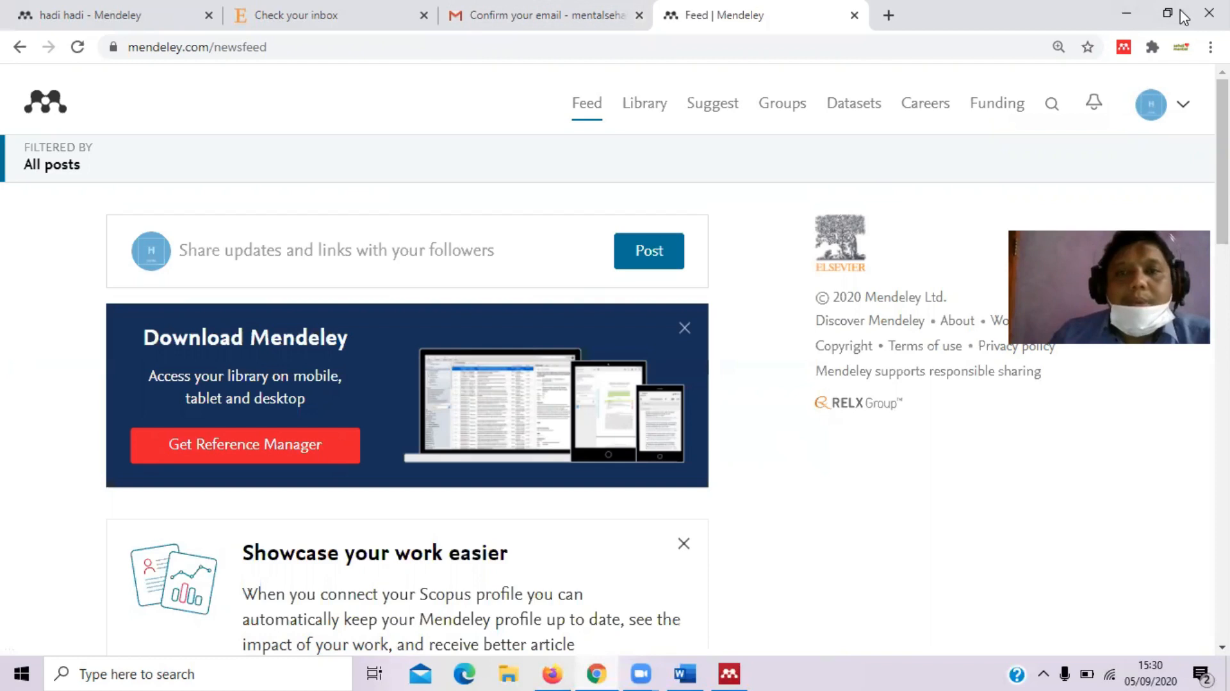
left_click(1182, 104)
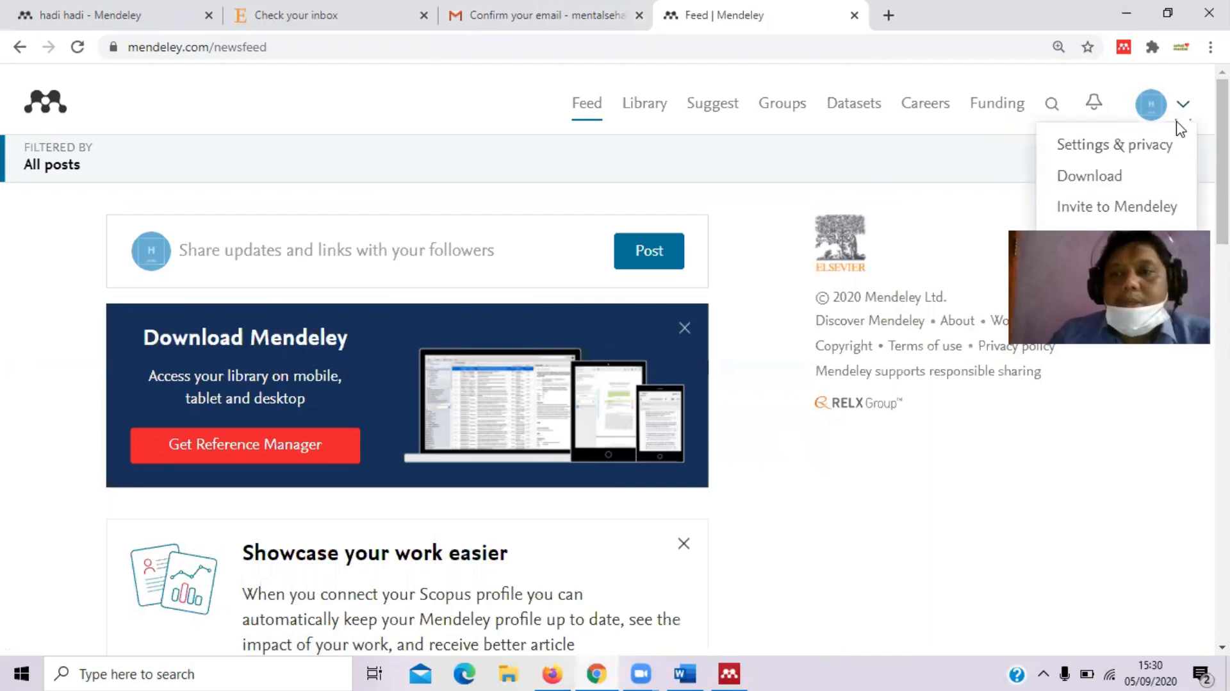
left_click(1006, 153)
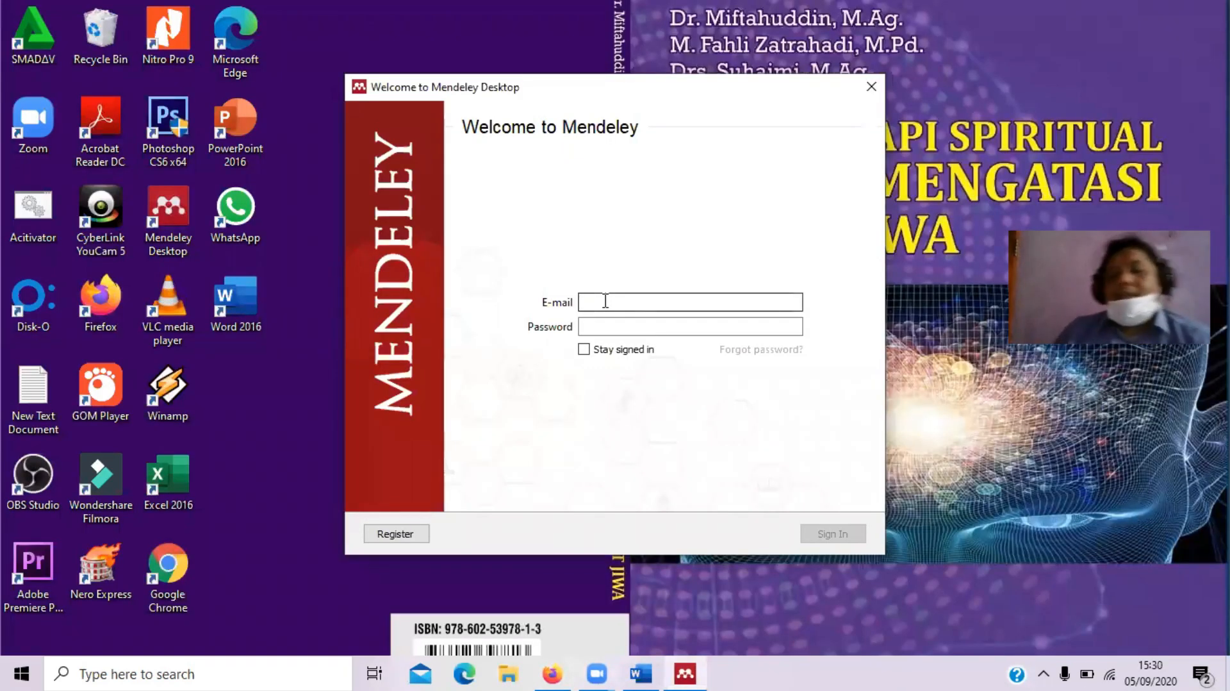
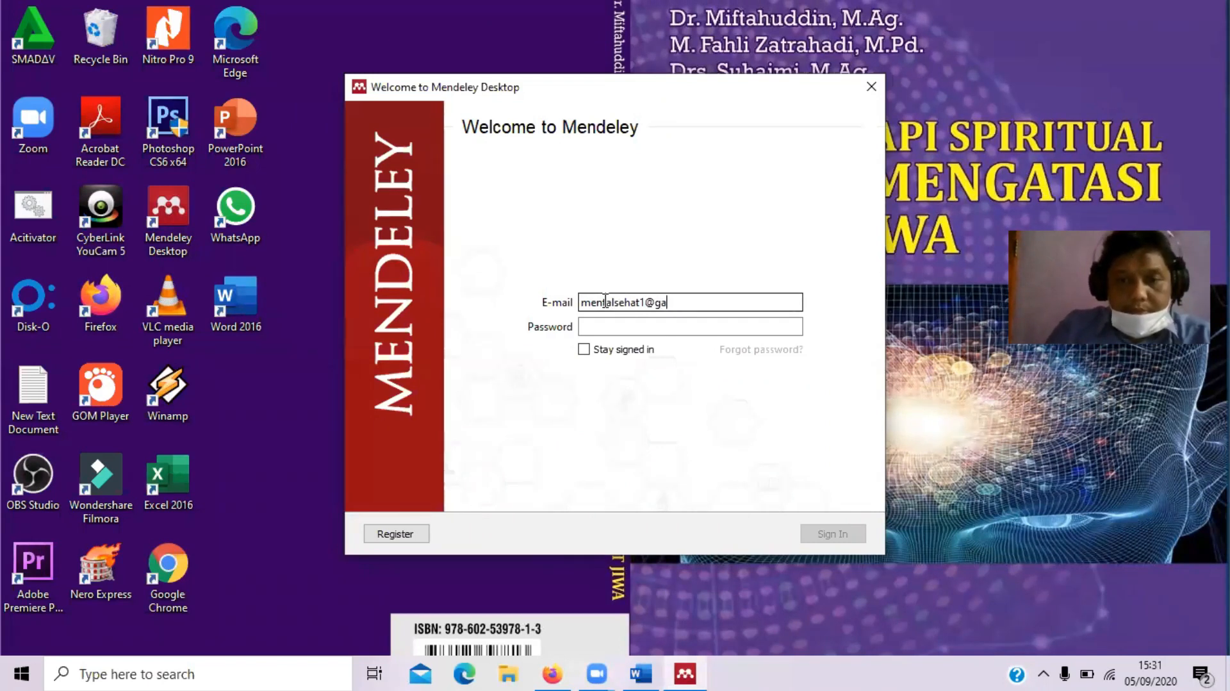
Enter the account e-mail and password, tick Stay signed in, and sign in to Mendeley Desktop
key("Tab")
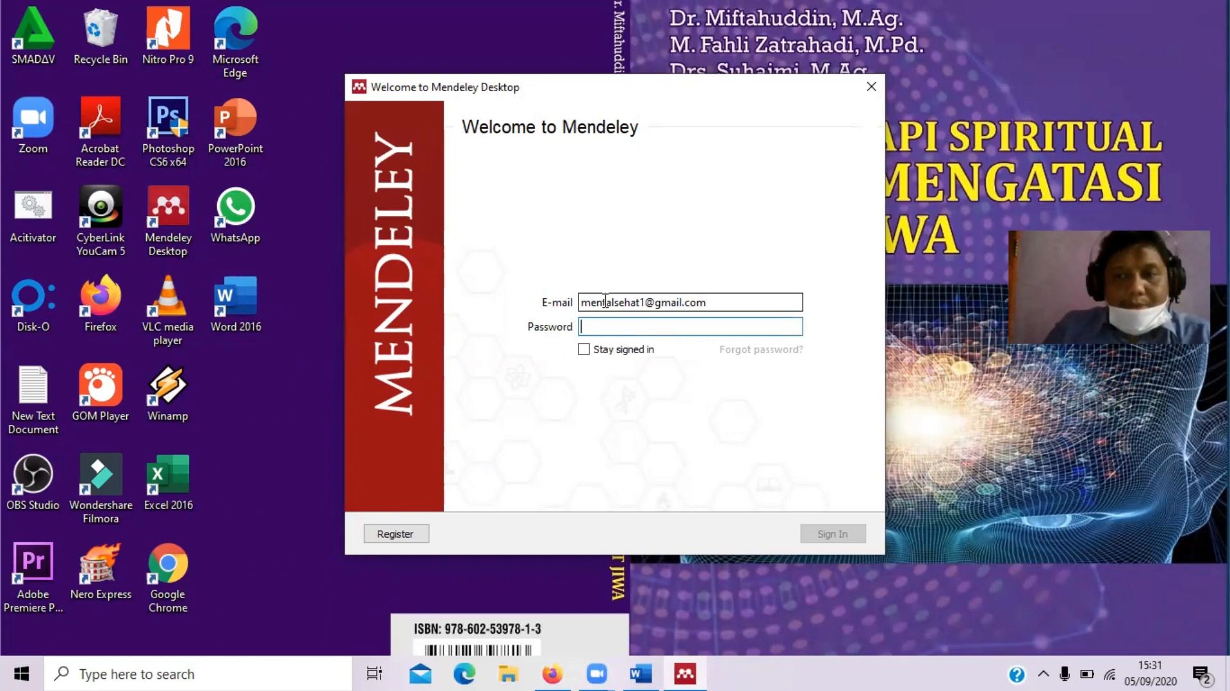
type("••••••••••")
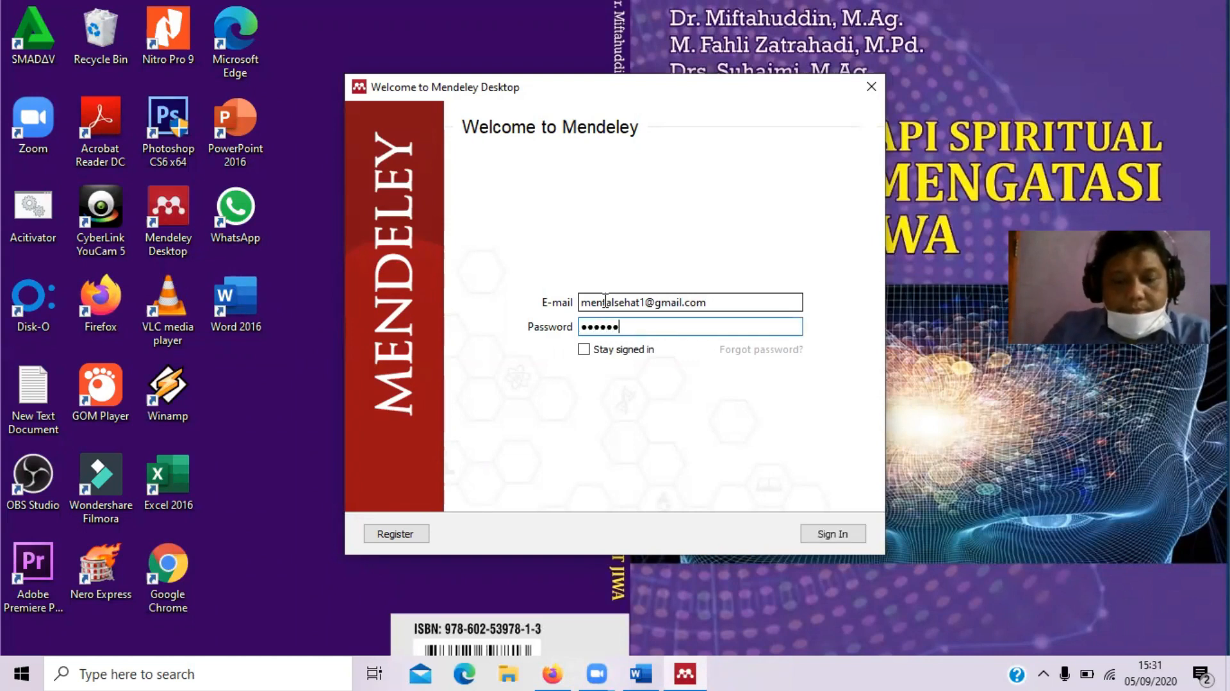
type("•")
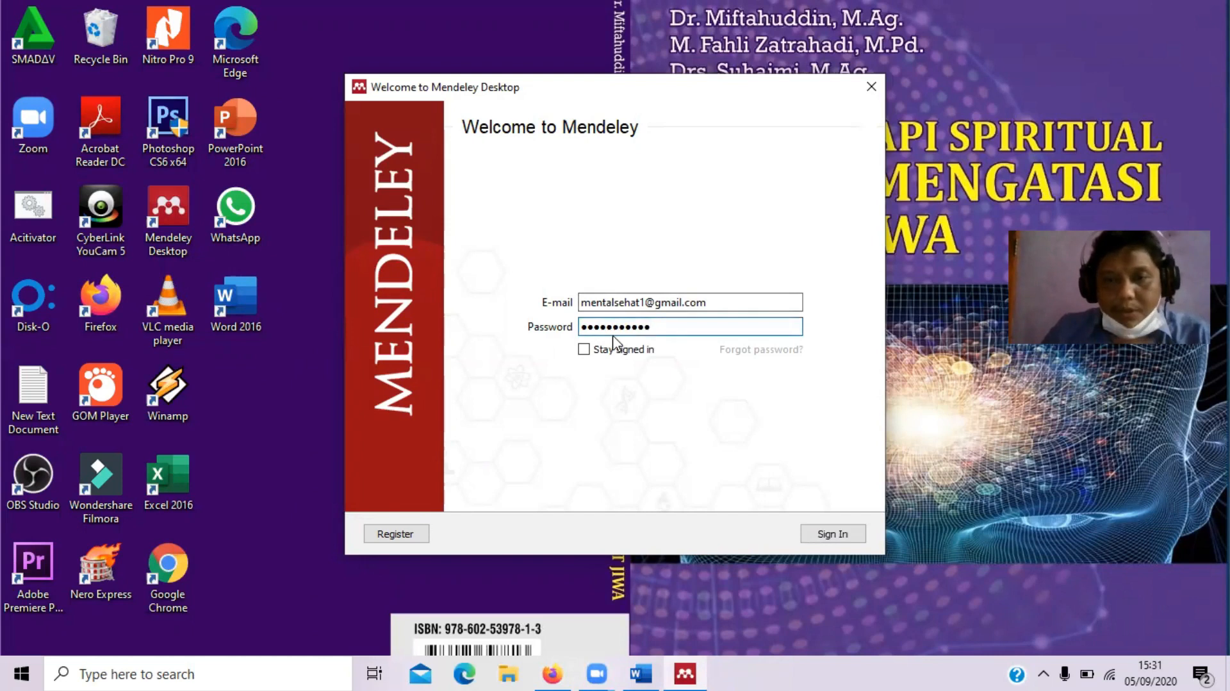
left_click(618, 352)
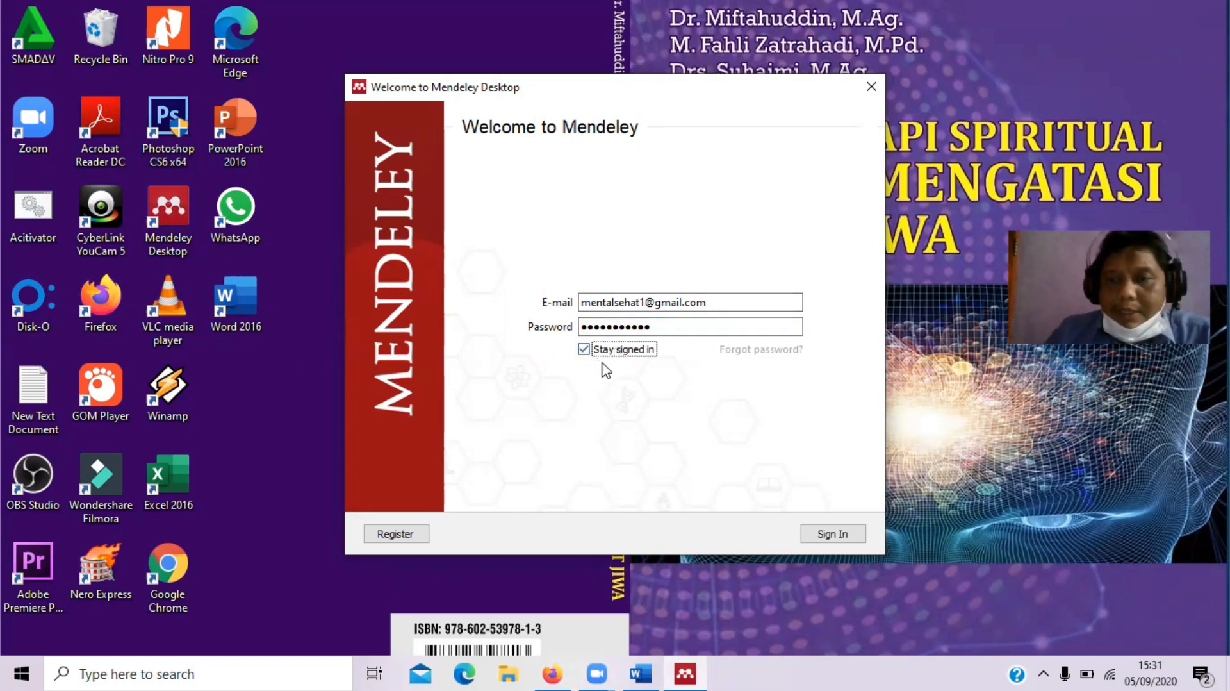
left_click(843, 533)
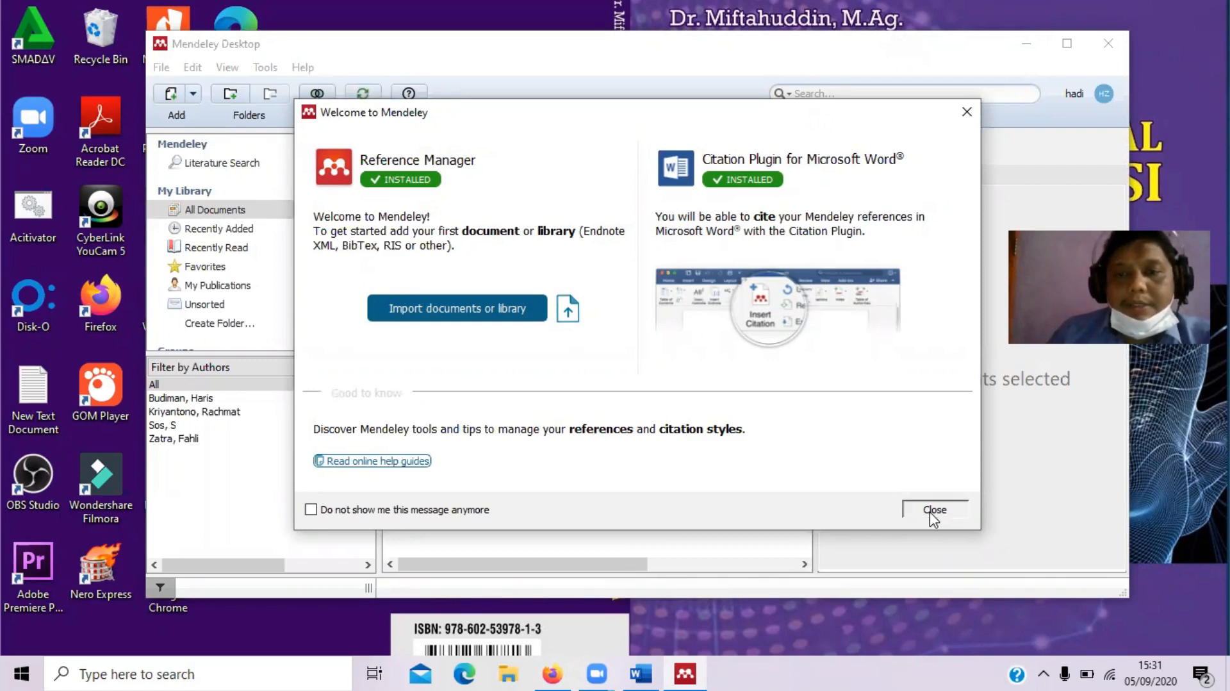
Close the welcome message and try Tools > Uninstall MS Word Plugin, dismissing the failure error
left_click(934, 510)
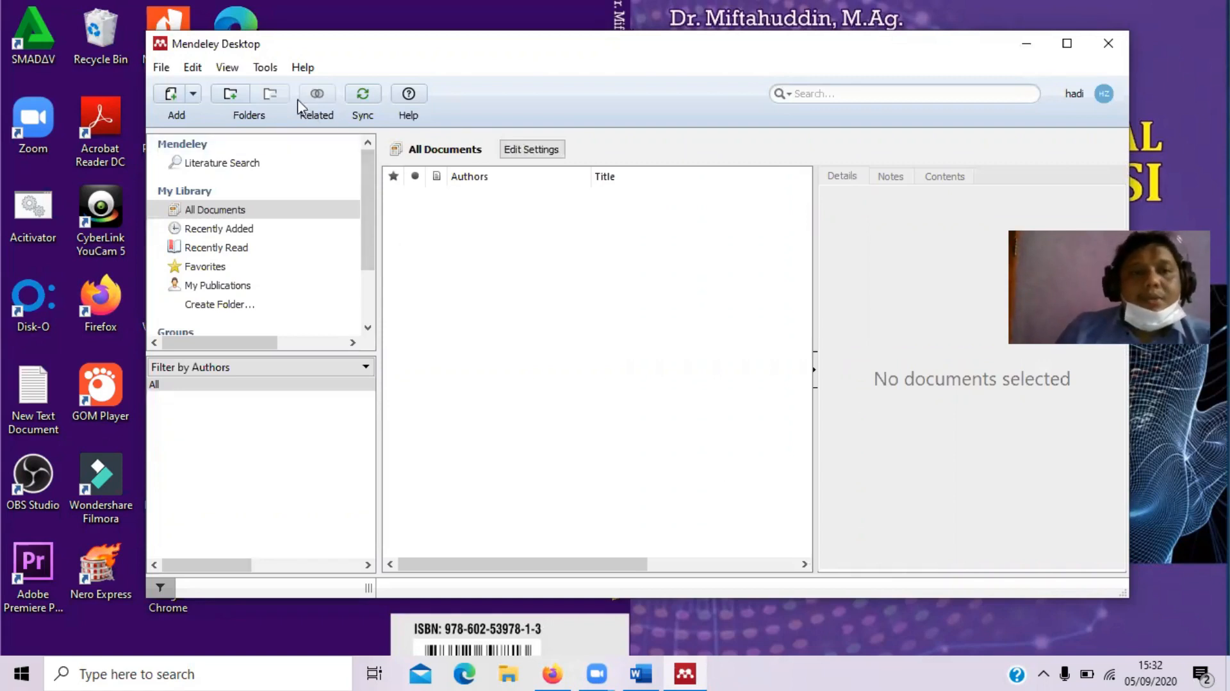
left_click(265, 68)
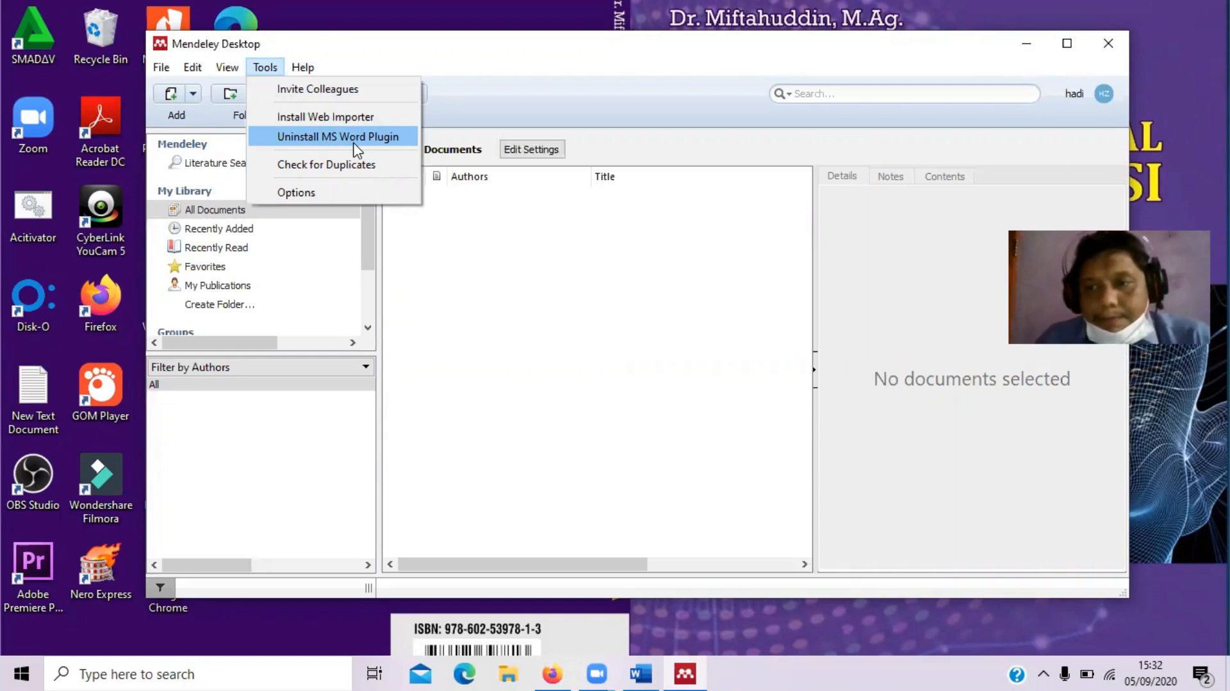
left_click(397, 138)
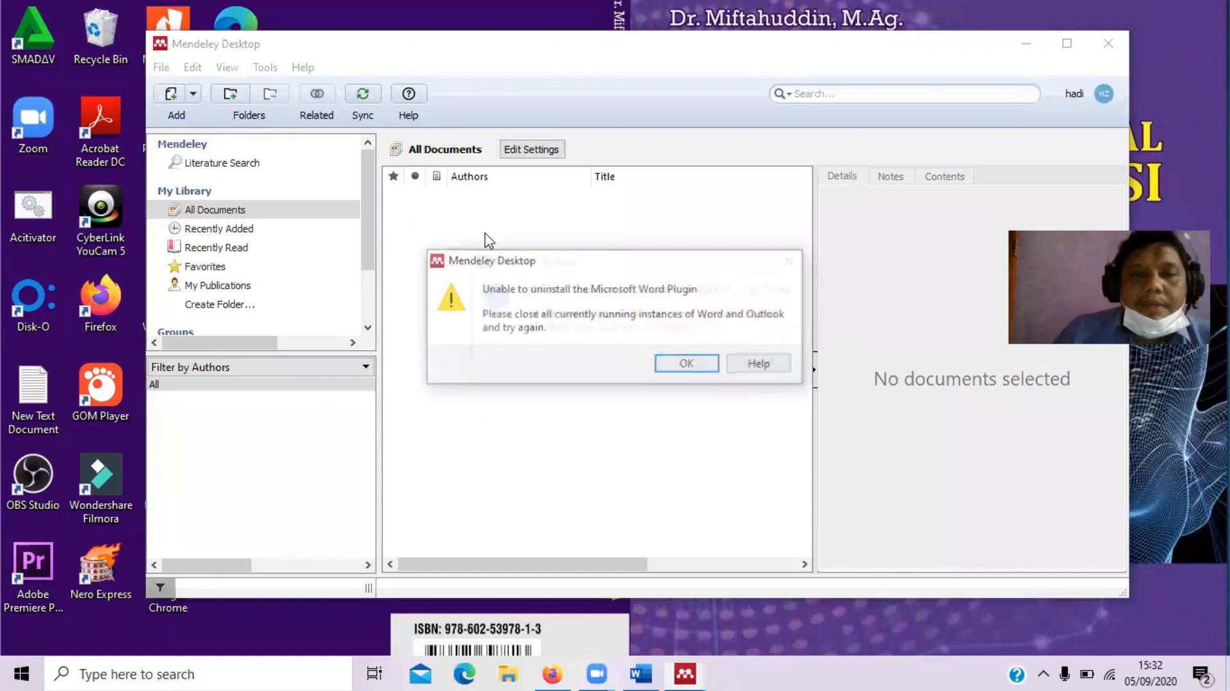
left_click(753, 366)
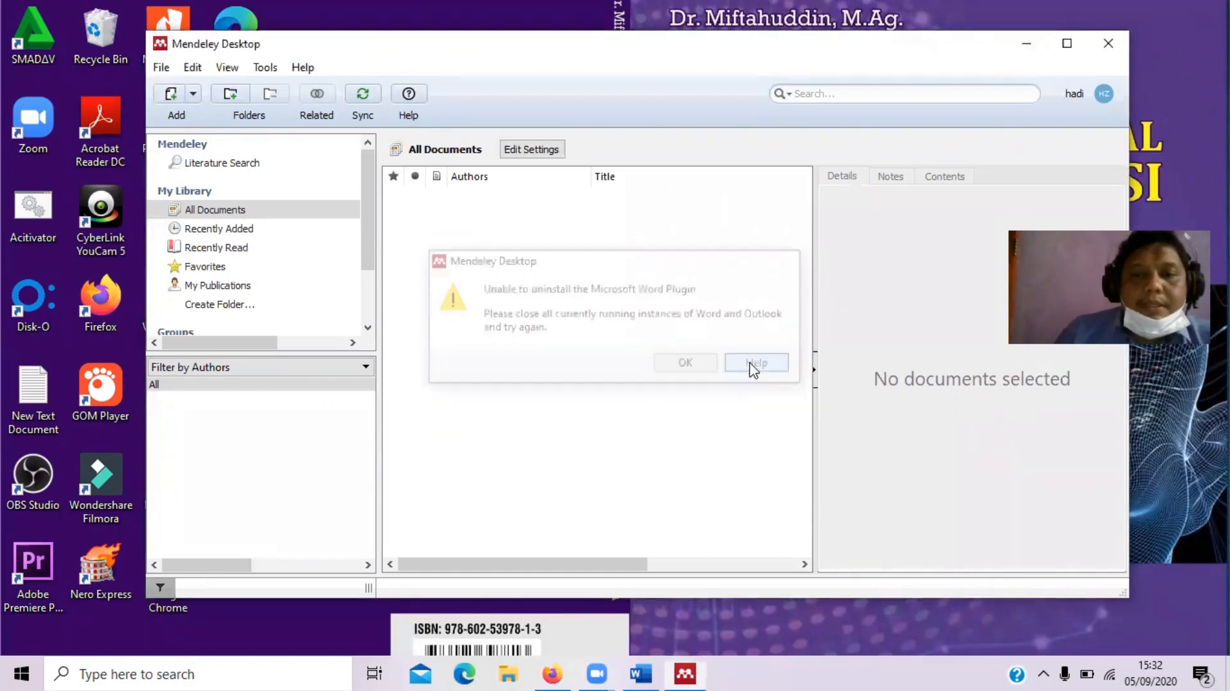
Close the Mendeley support page and retry uninstalling the MS Word Plugin from Tools
left_click(266, 67)
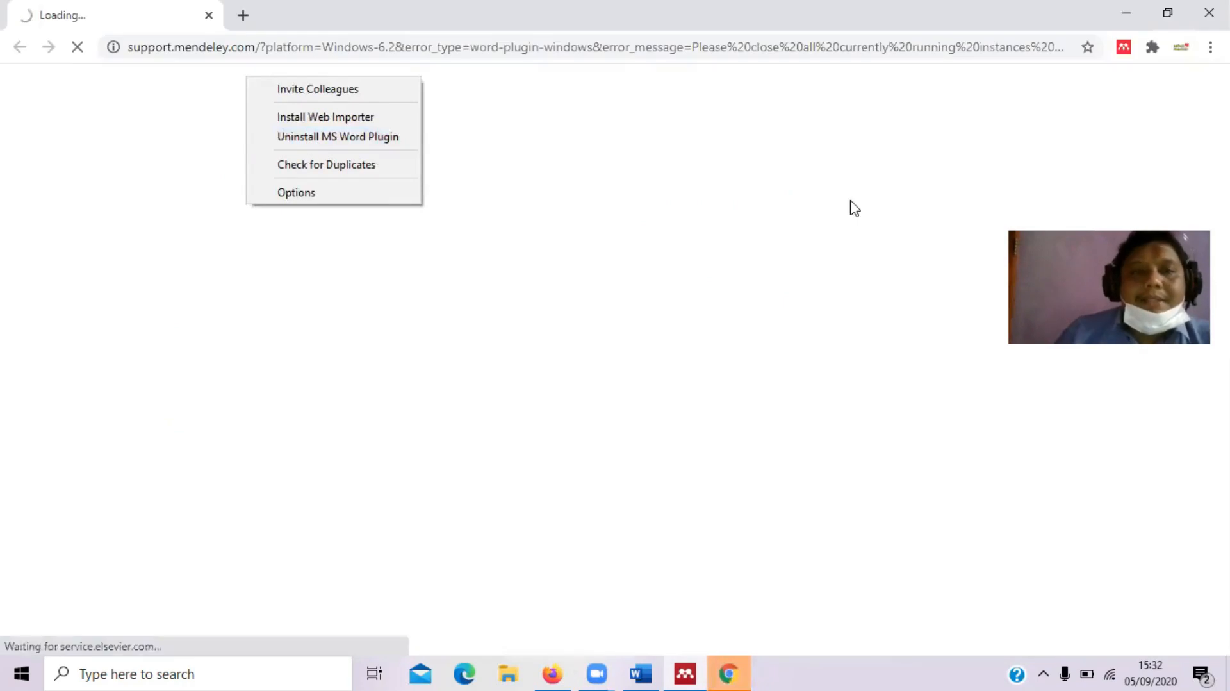
left_click(1209, 13)
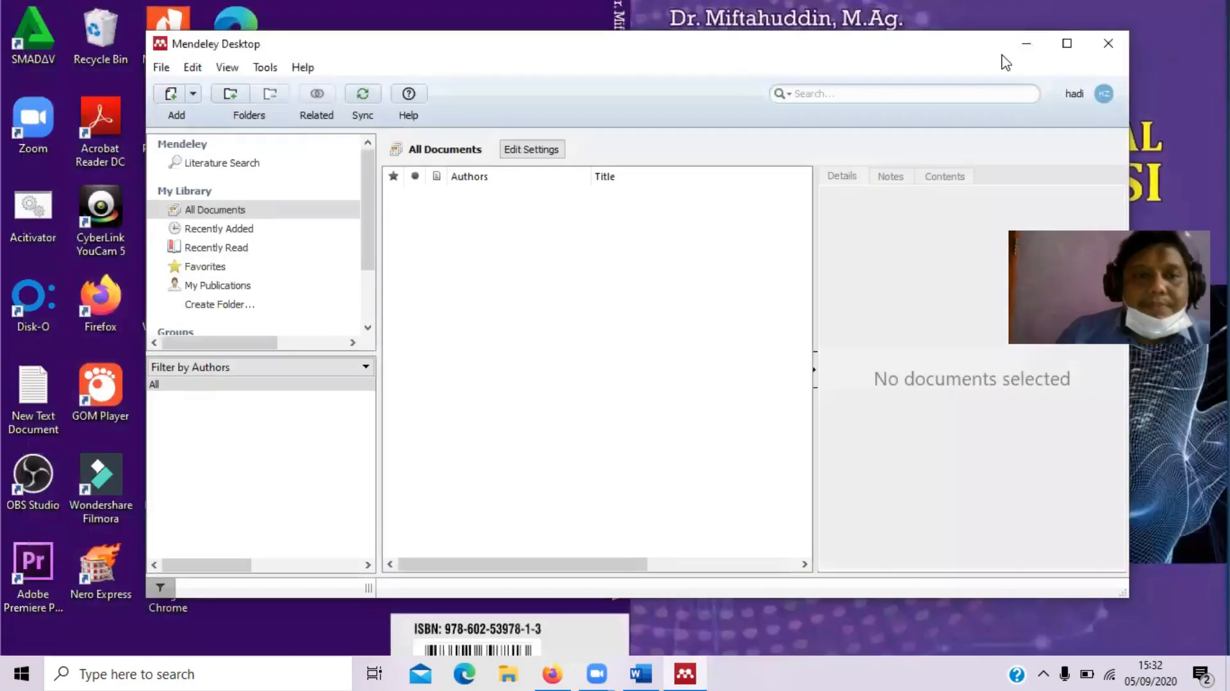
left_click(265, 68)
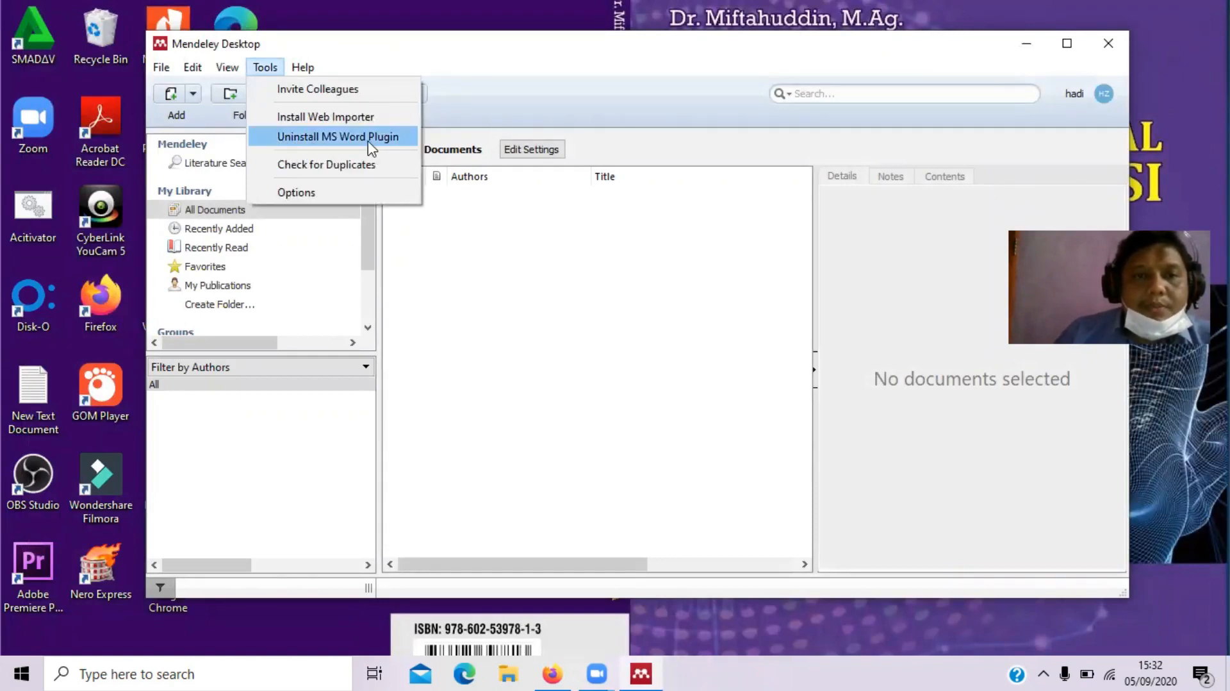
left_click(487, 255)
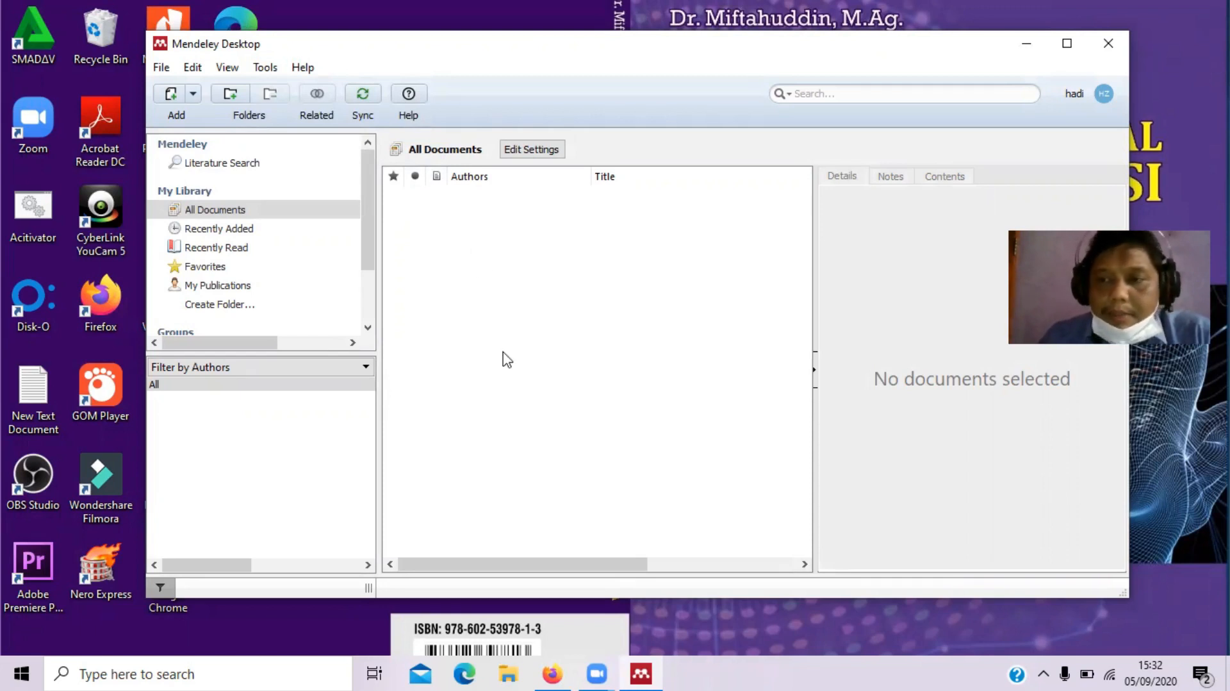
In Firefox, close the error image tab and return to the Google Scholar home page
left_click(557, 669)
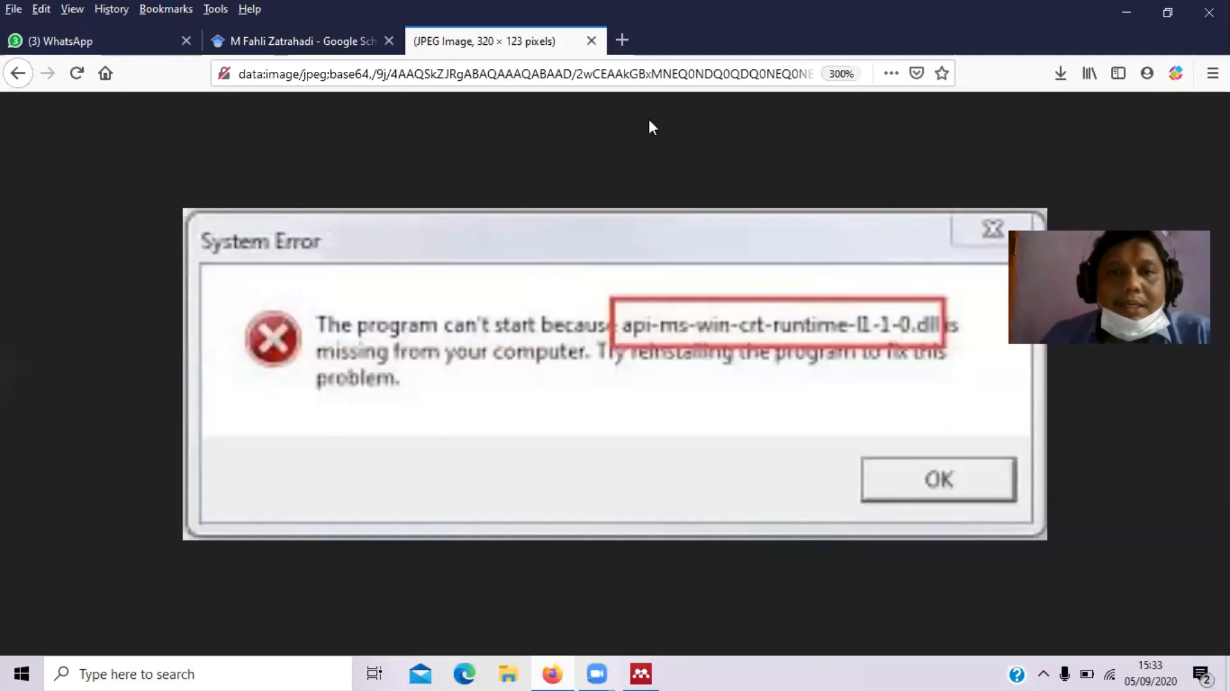
left_click(591, 41)
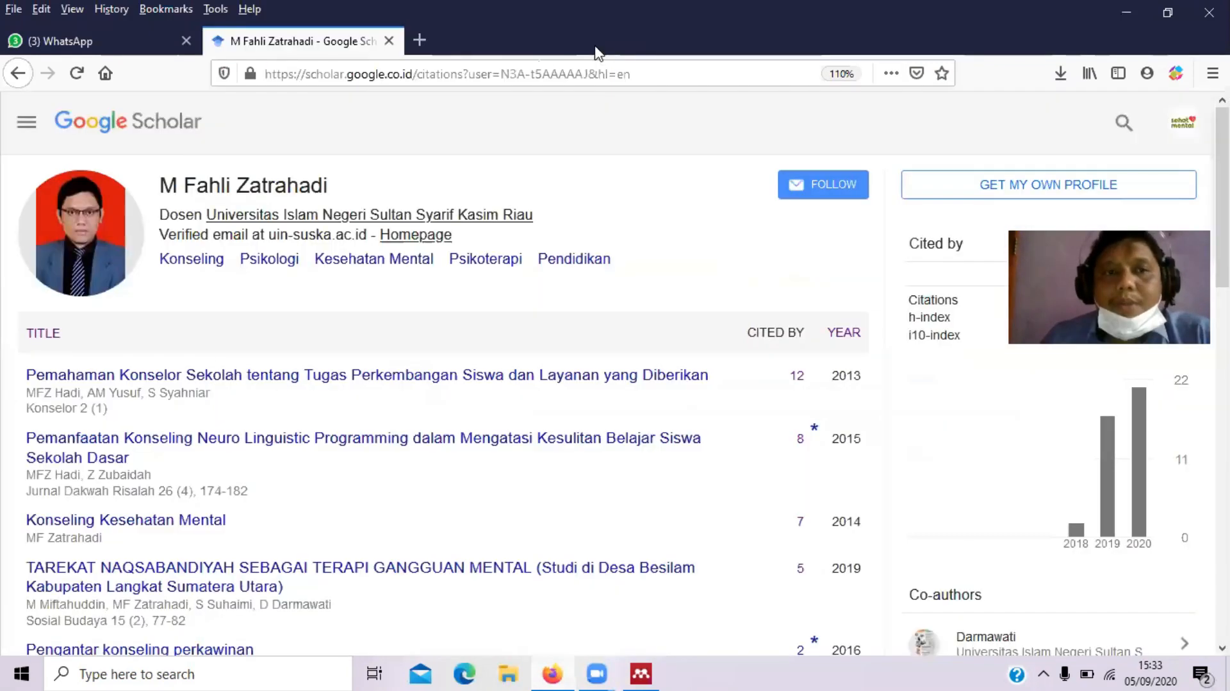
left_click(175, 136)
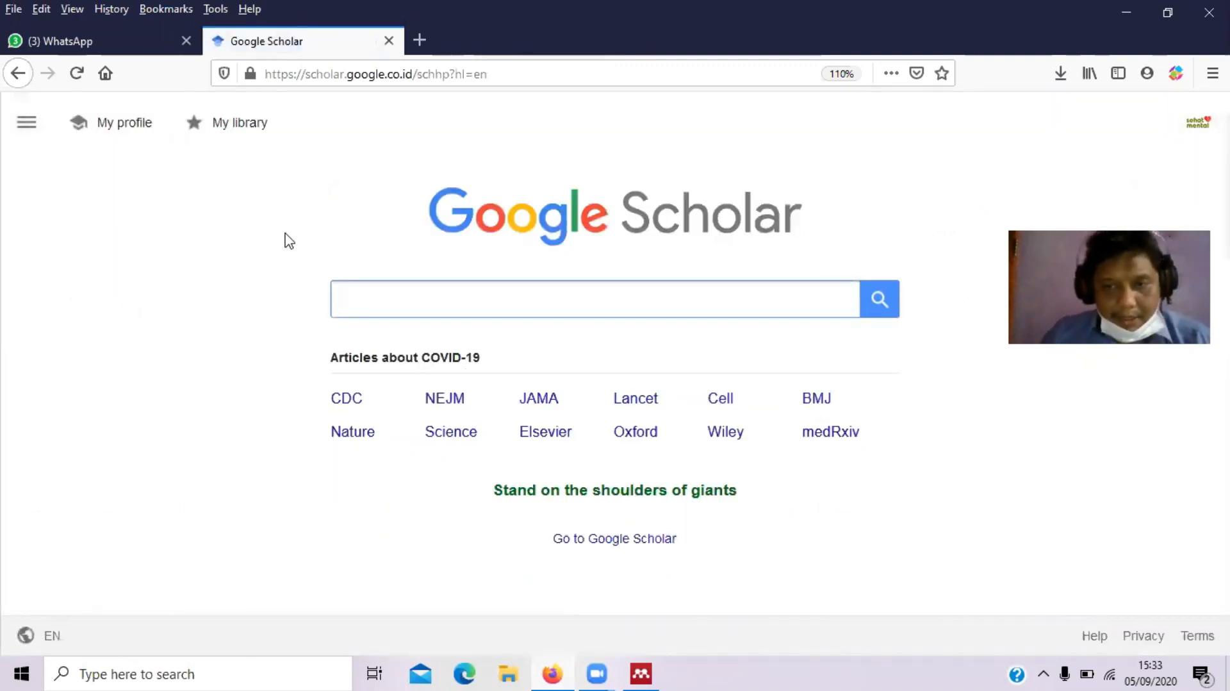
Search Google Scholar for 'konseling' and highlight the roughly 272,000 results count
type("kon")
key("BackSpace")
key("BackSpace")
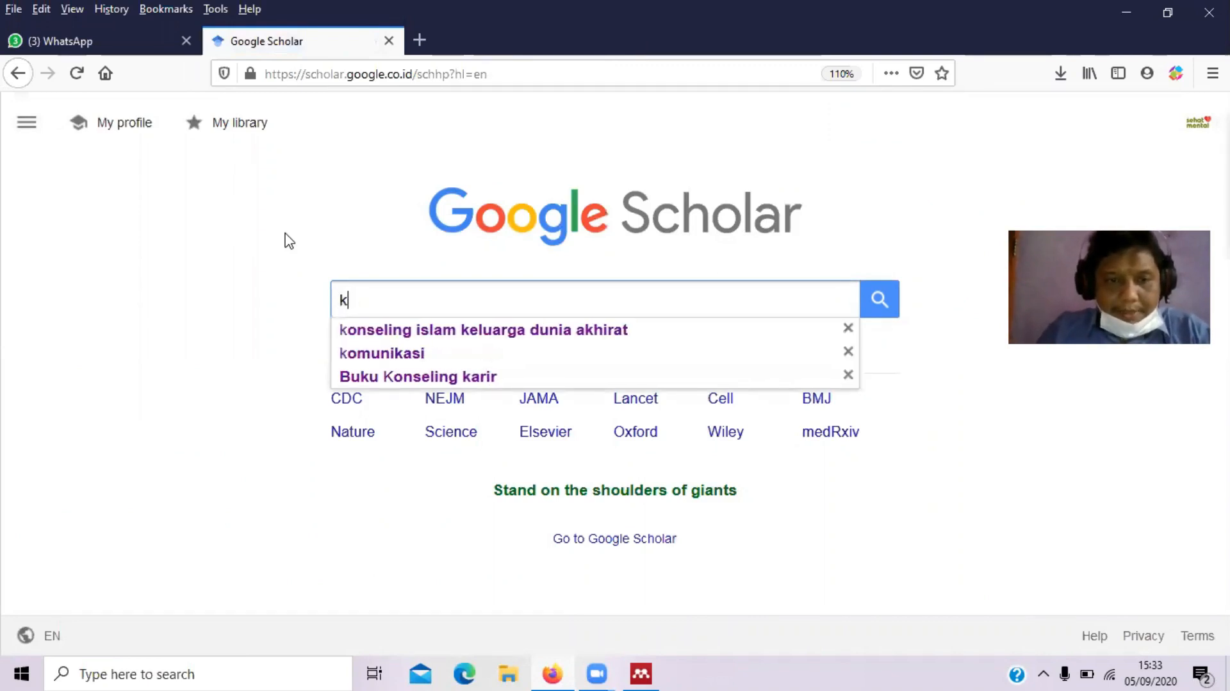
type("onseling")
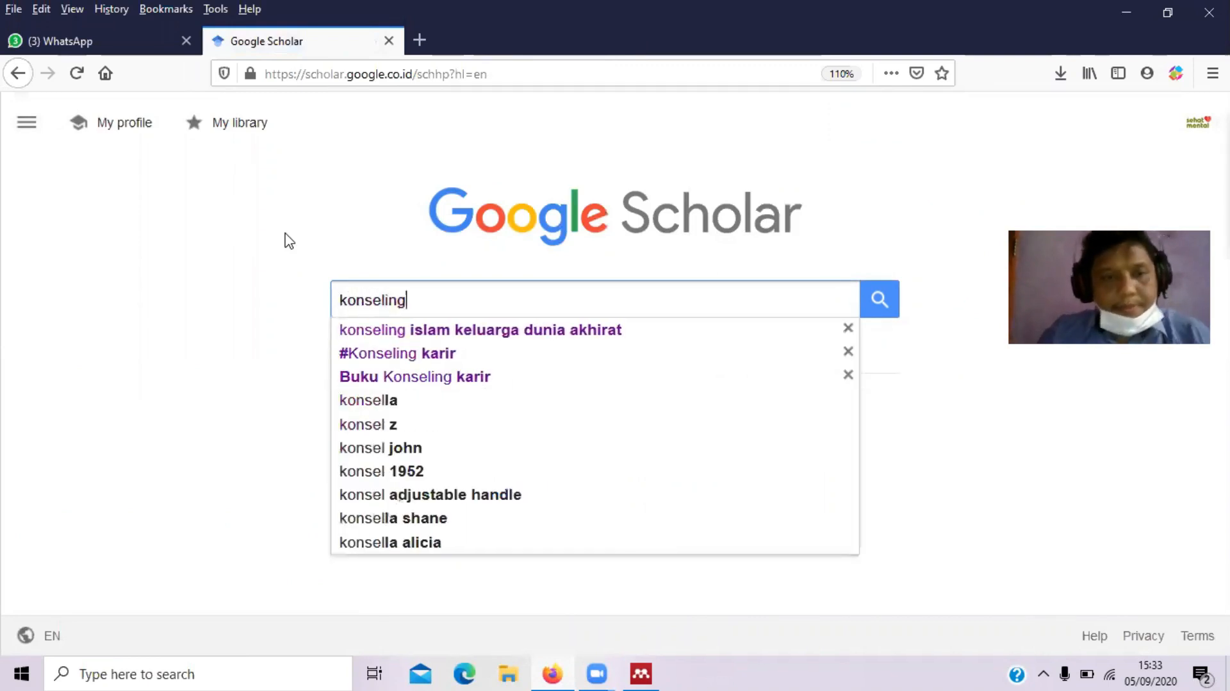
key("Return")
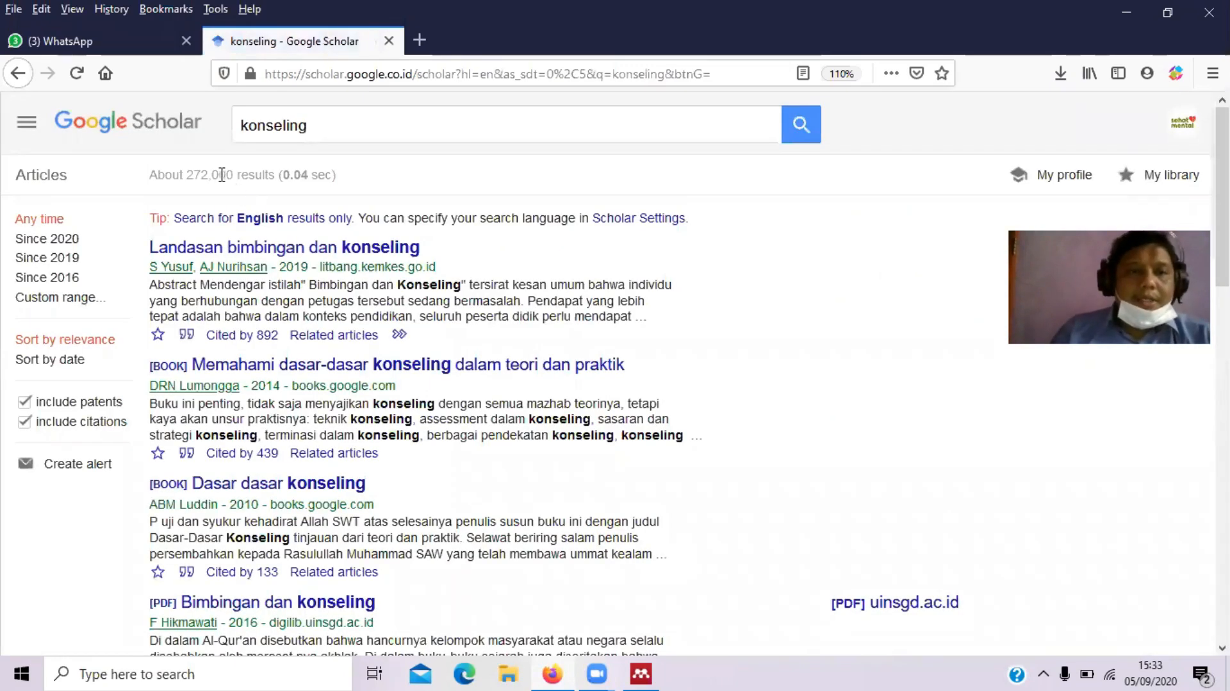
left_click_drag(186, 174, 233, 180)
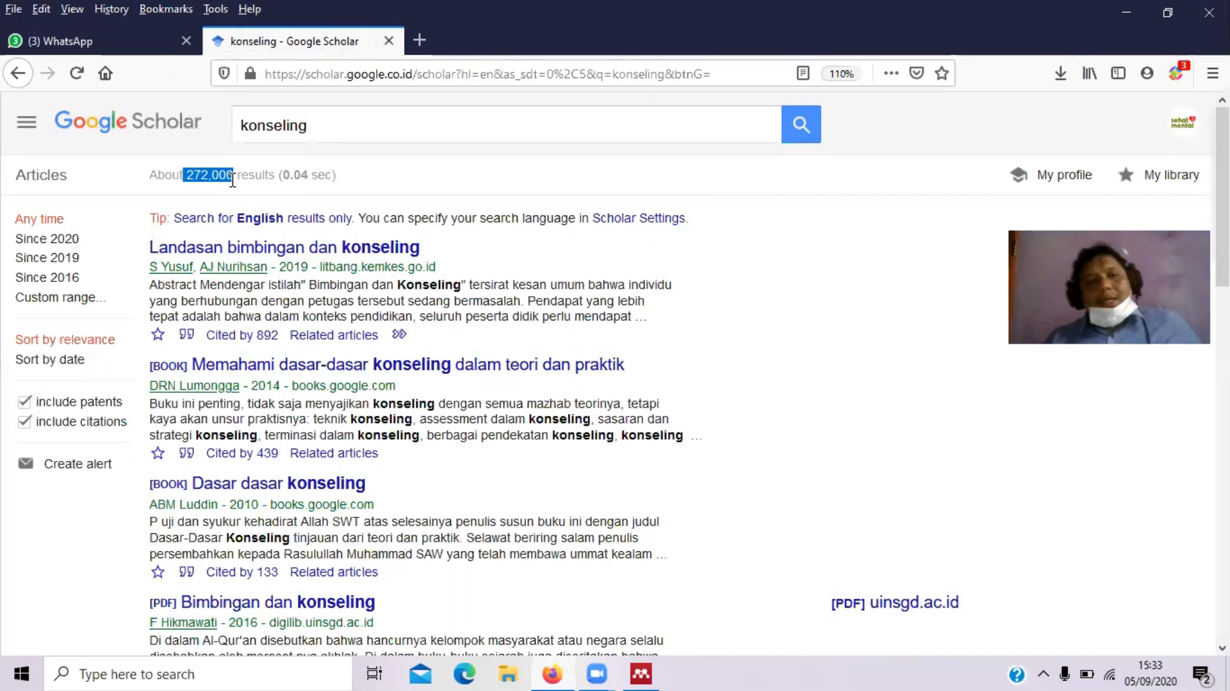
left_click(344, 119)
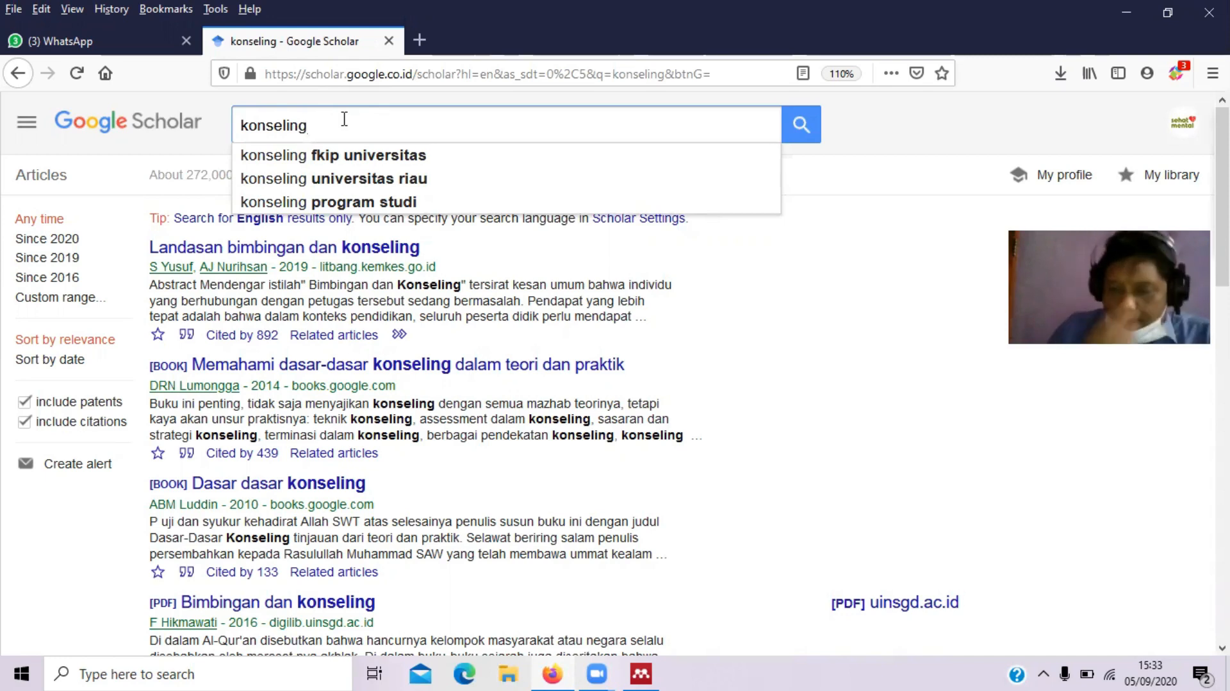
Replace the query with 'kekerasan dalam rumah tangga' and highlight the about 49,300 results count
key("BackSpace")
key("ctrl+a")
type("kekerasan dalam rumah")
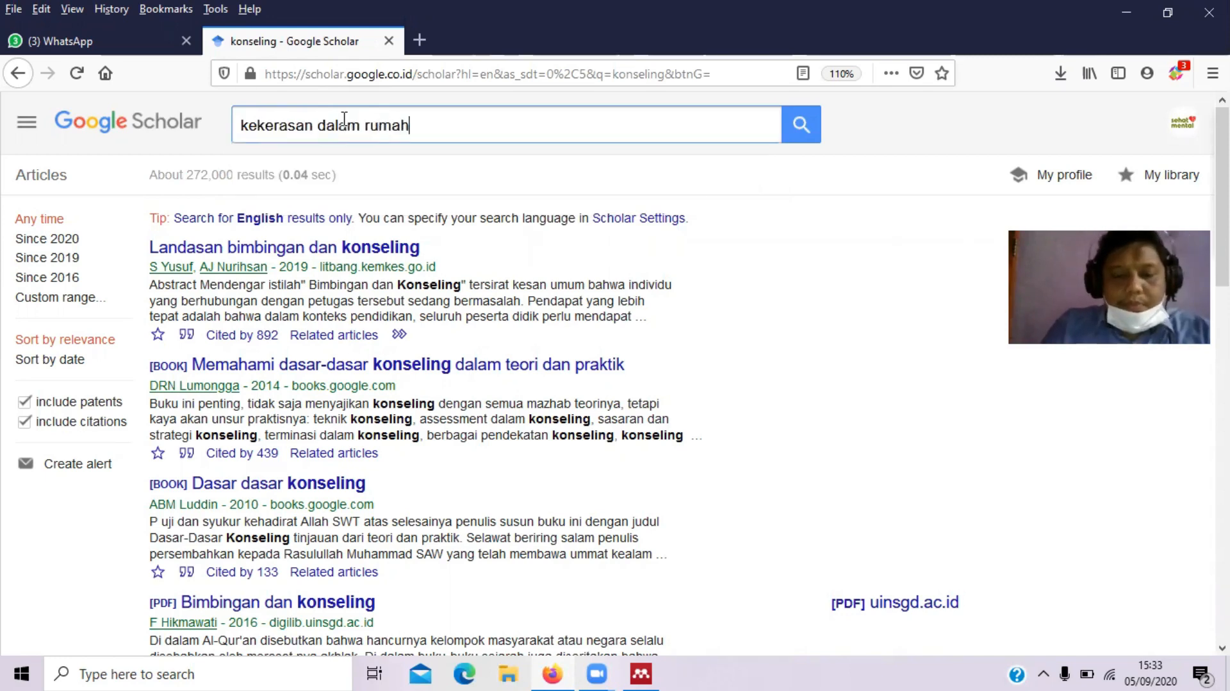
type(" tangga")
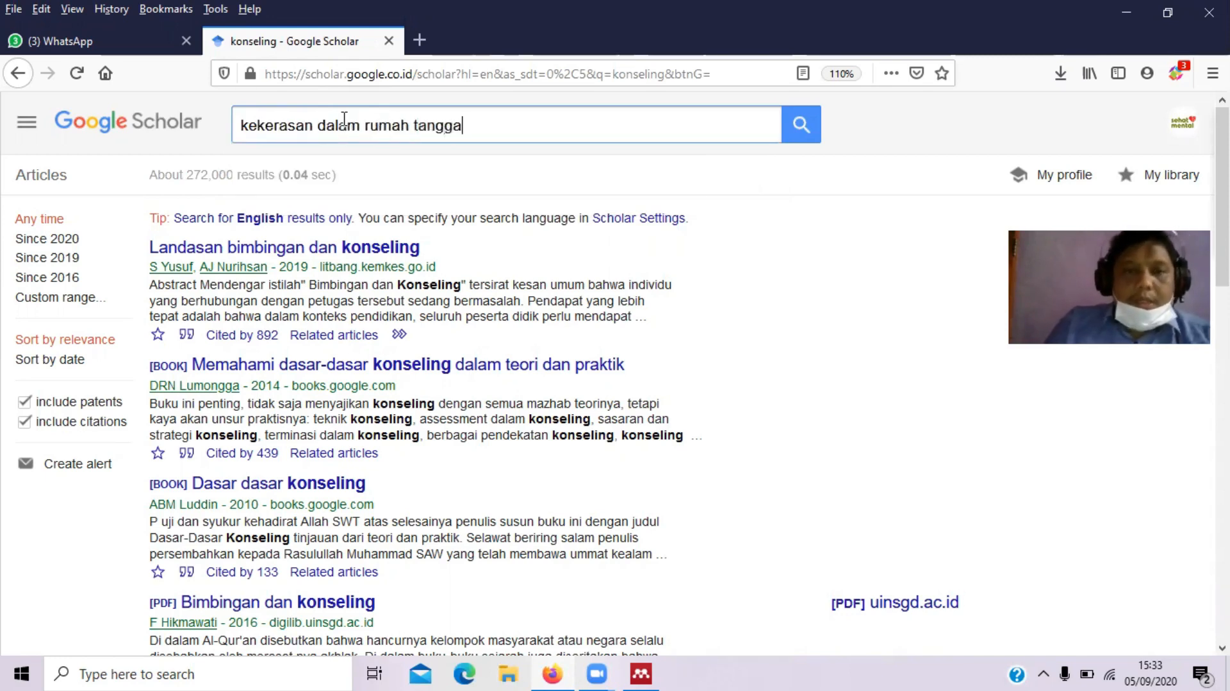
key("Return")
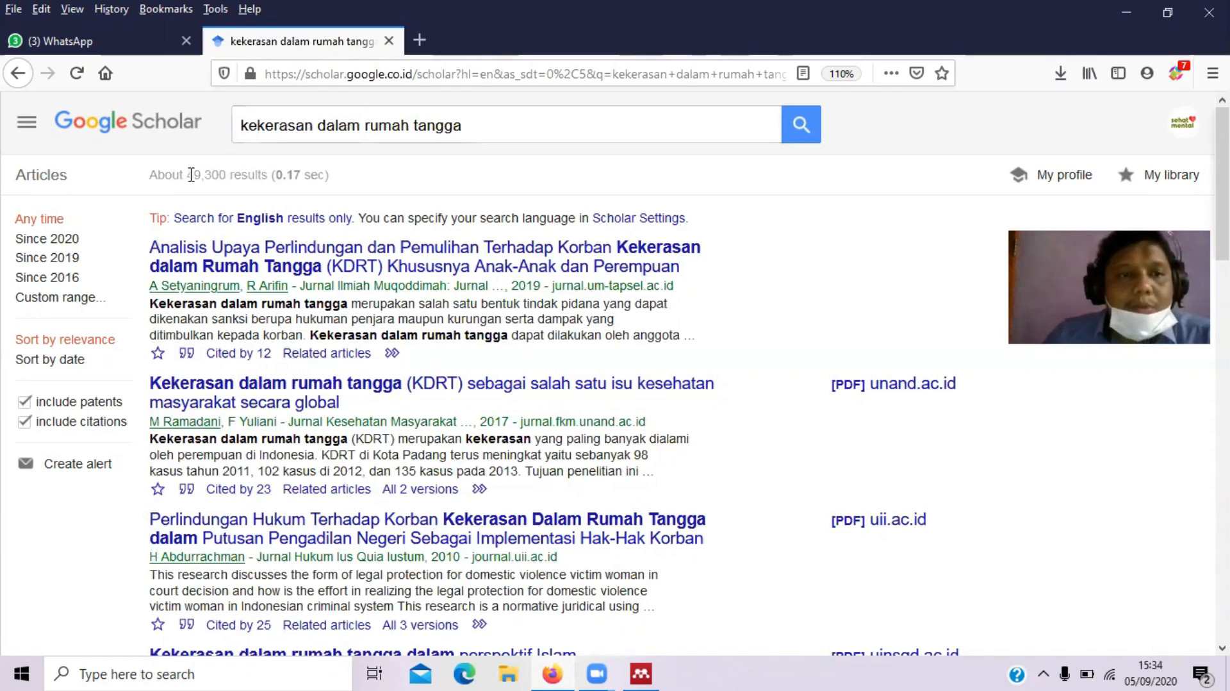
left_click_drag(188, 174, 218, 174)
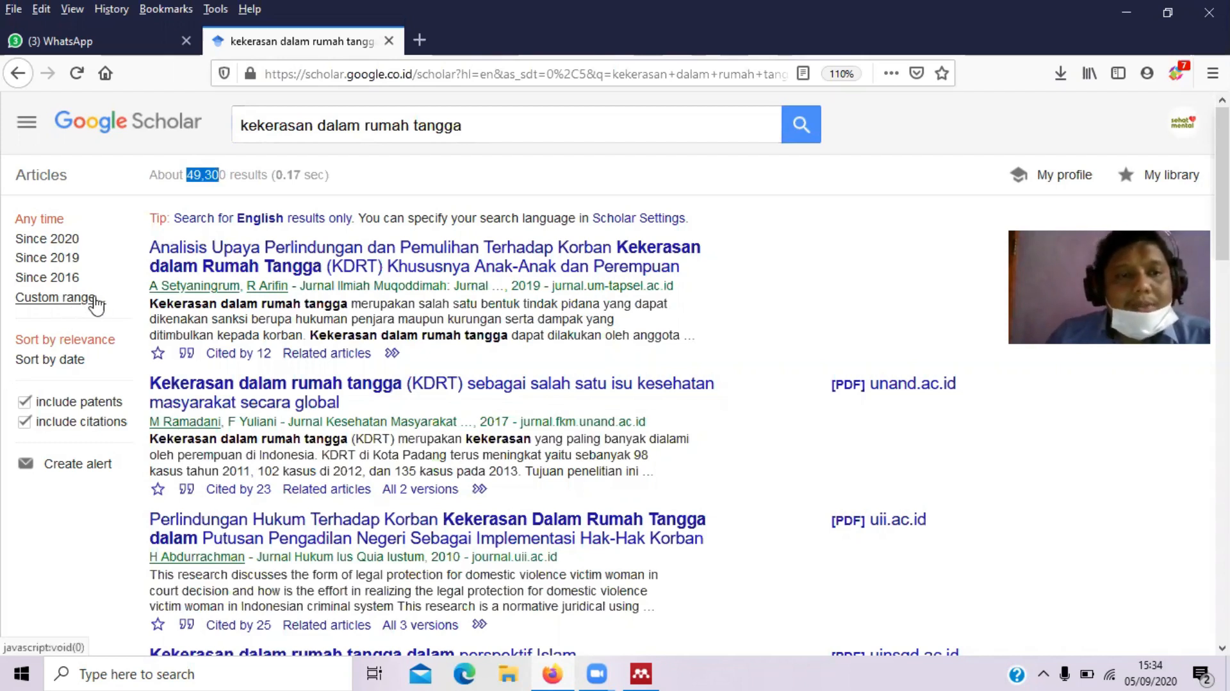
Restrict the kekerasan dalam rumah tangga results to a 2010–2020 custom range, about 18,400 hits
left_click(72, 307)
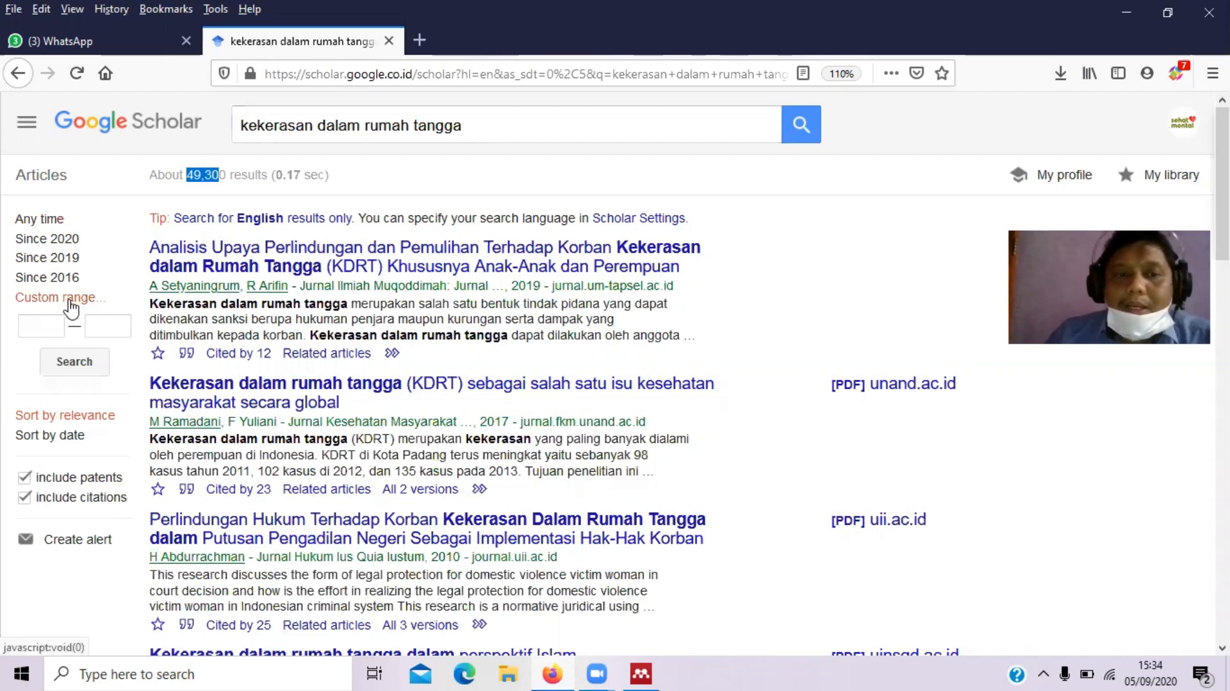
left_click(51, 329)
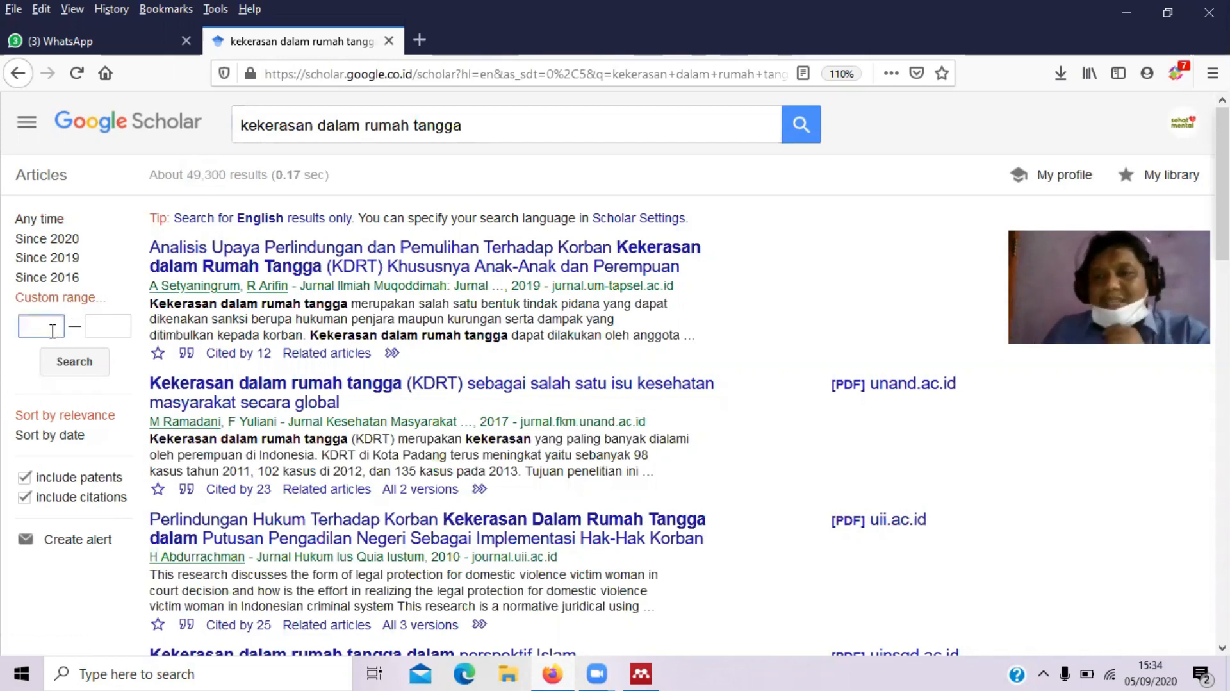
type("2010")
key("Tab")
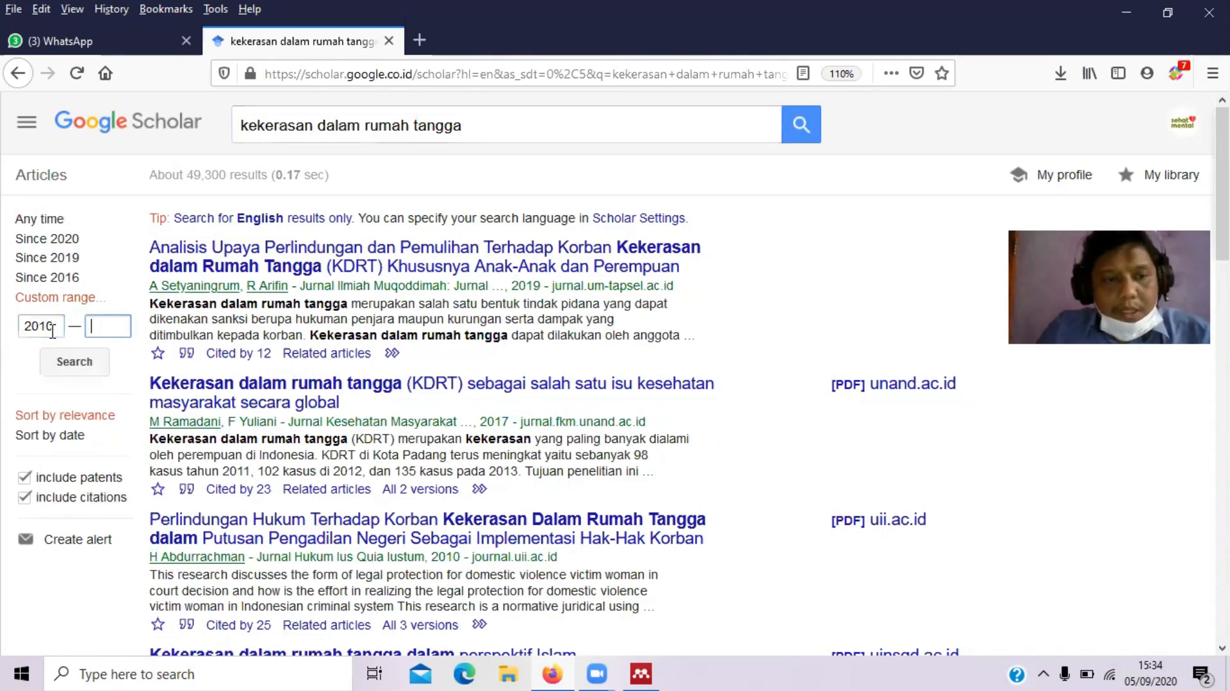
type("1")
type("020")
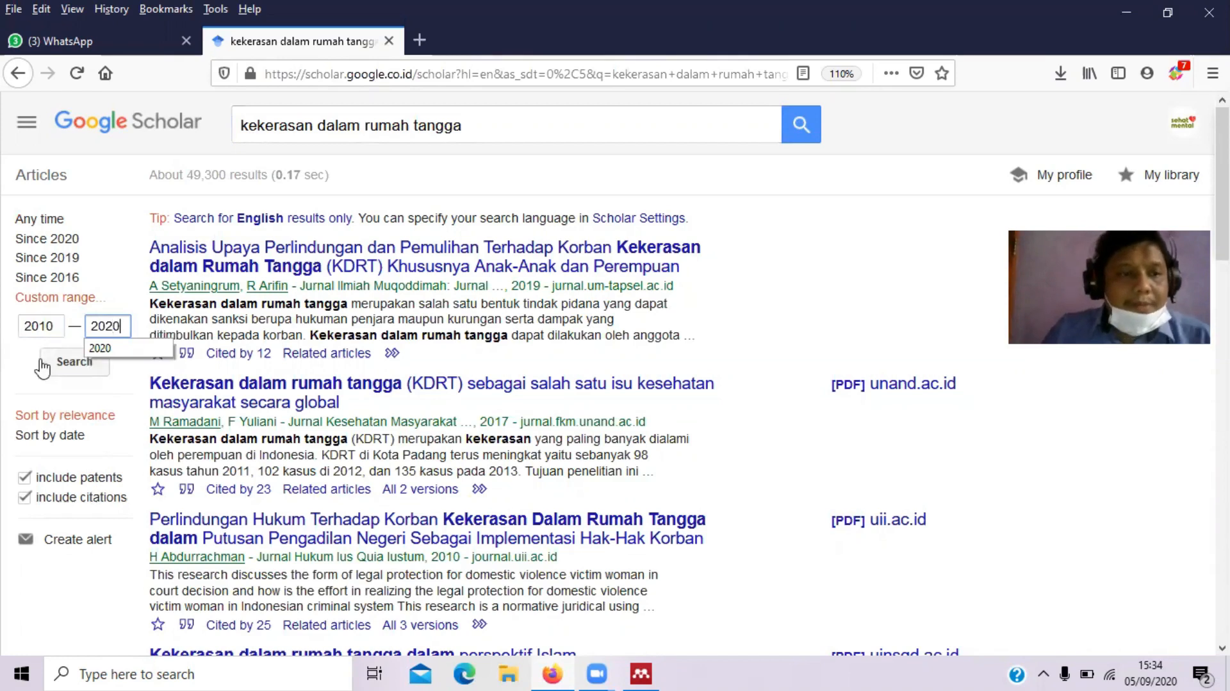
left_click(46, 363)
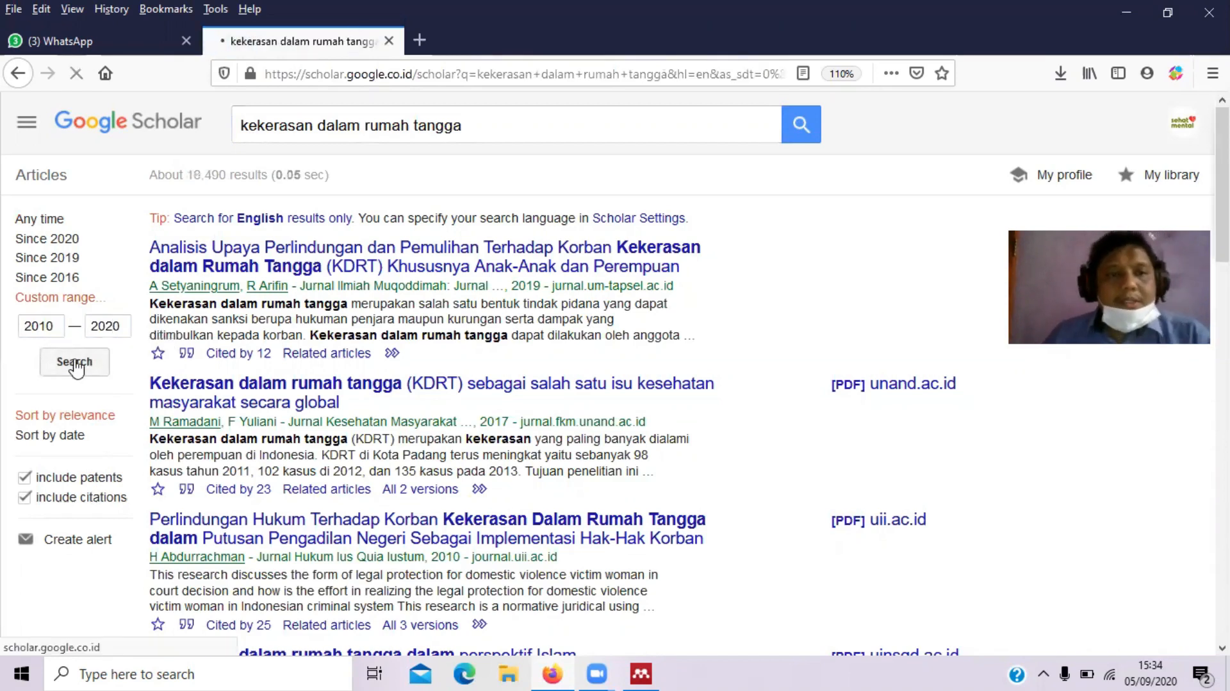
left_click_drag(187, 173, 235, 176)
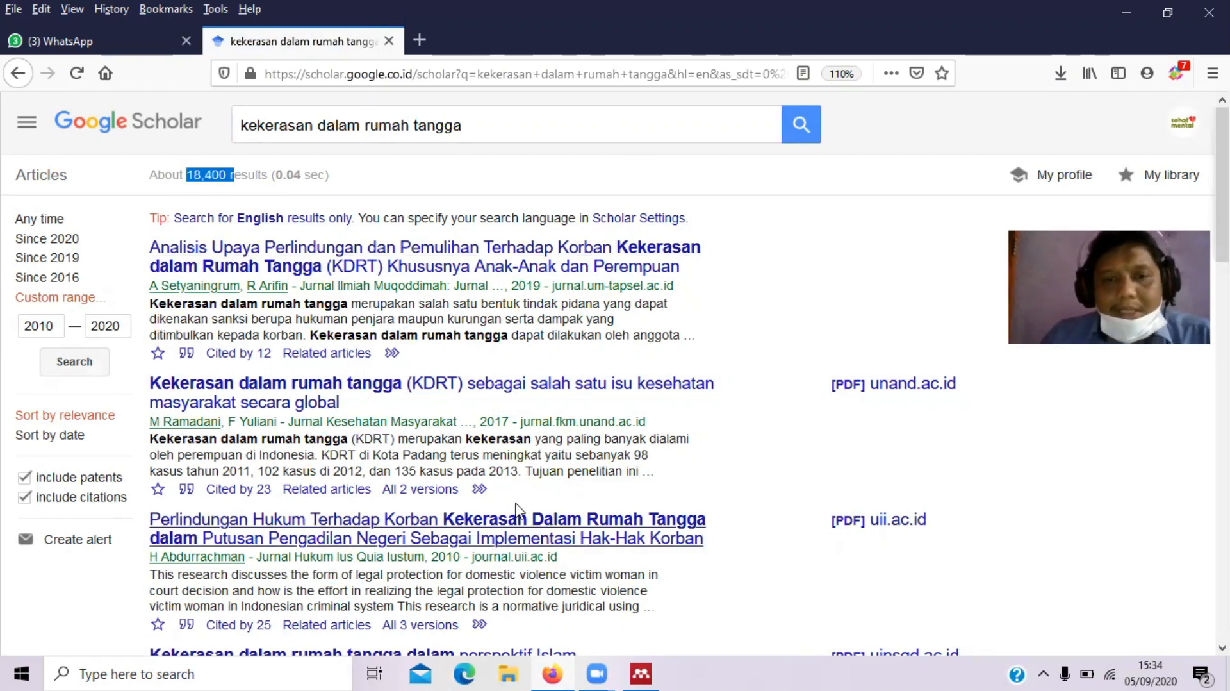
left_click(551, 401)
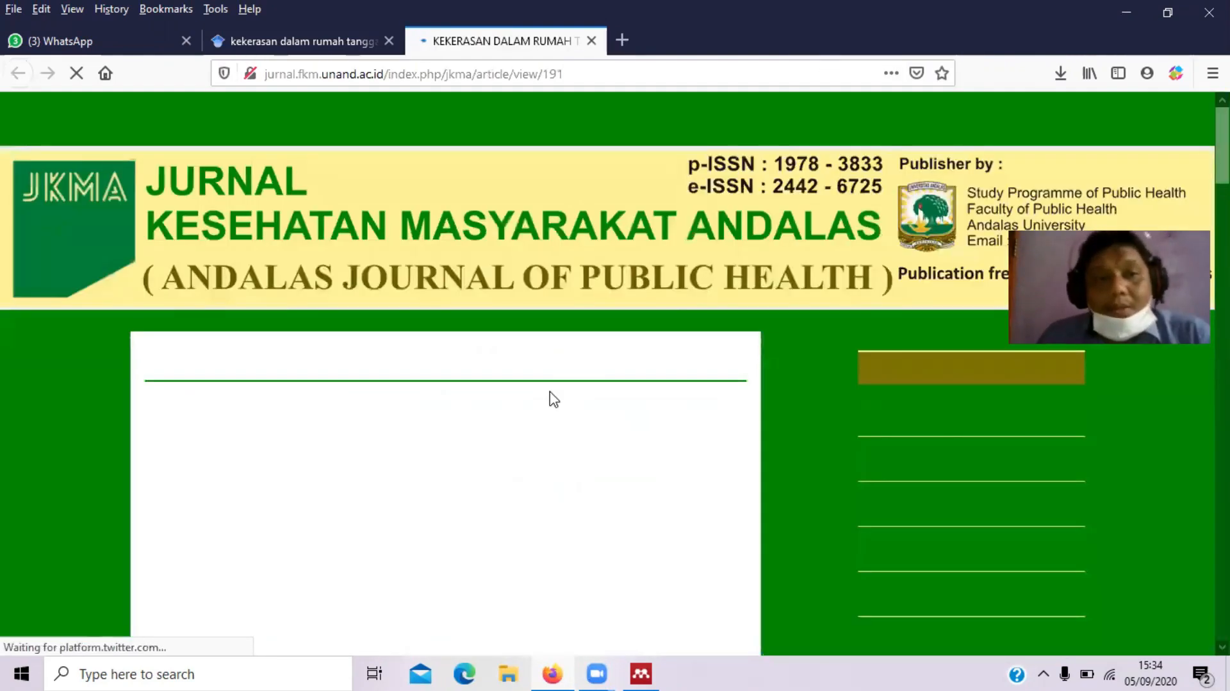
scroll(554, 399, "down", 5)
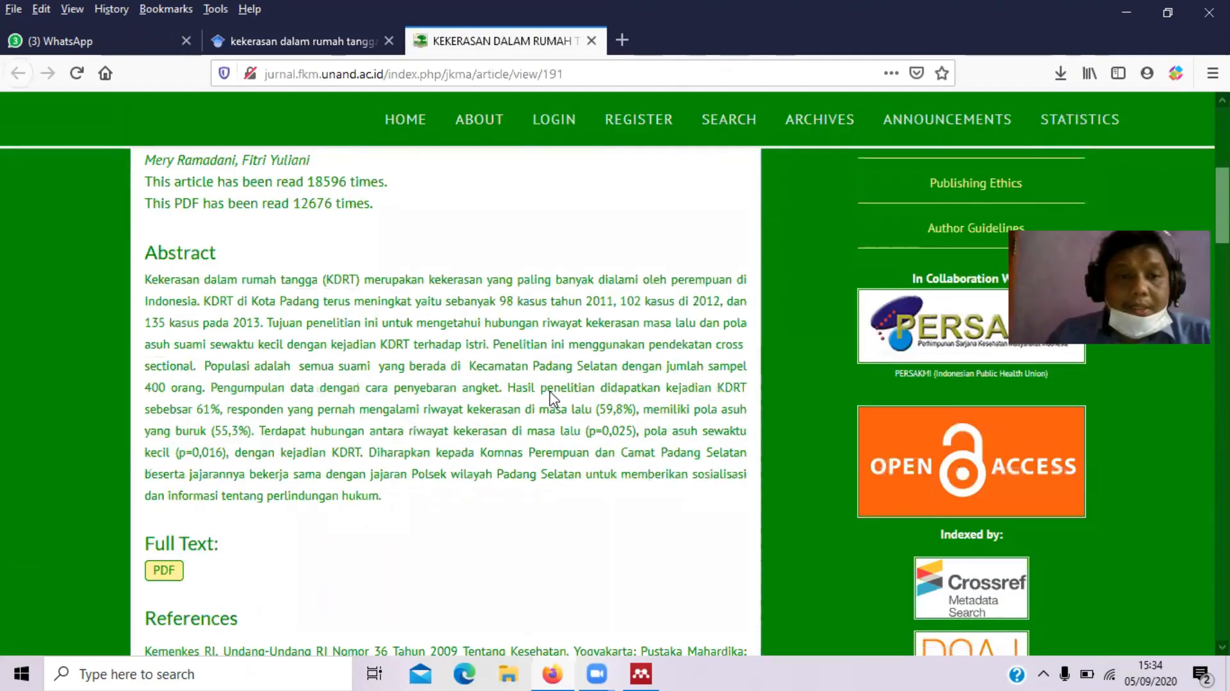
scroll(552, 398, "down", 2)
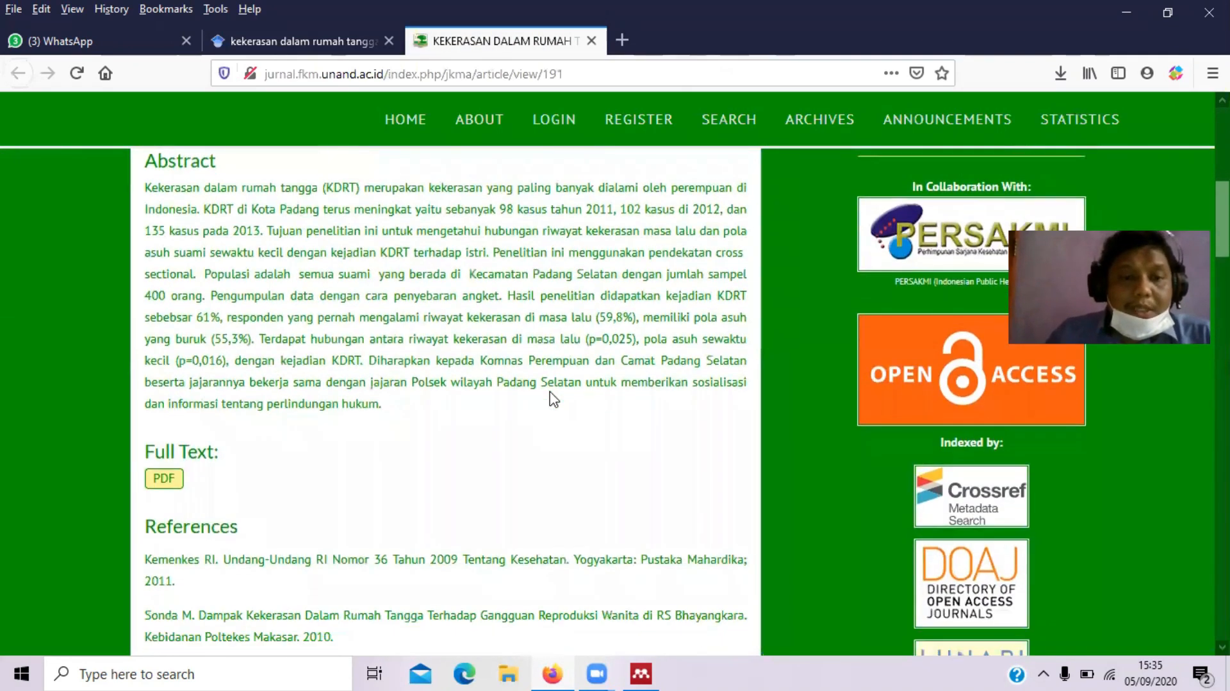
left_click(592, 41)
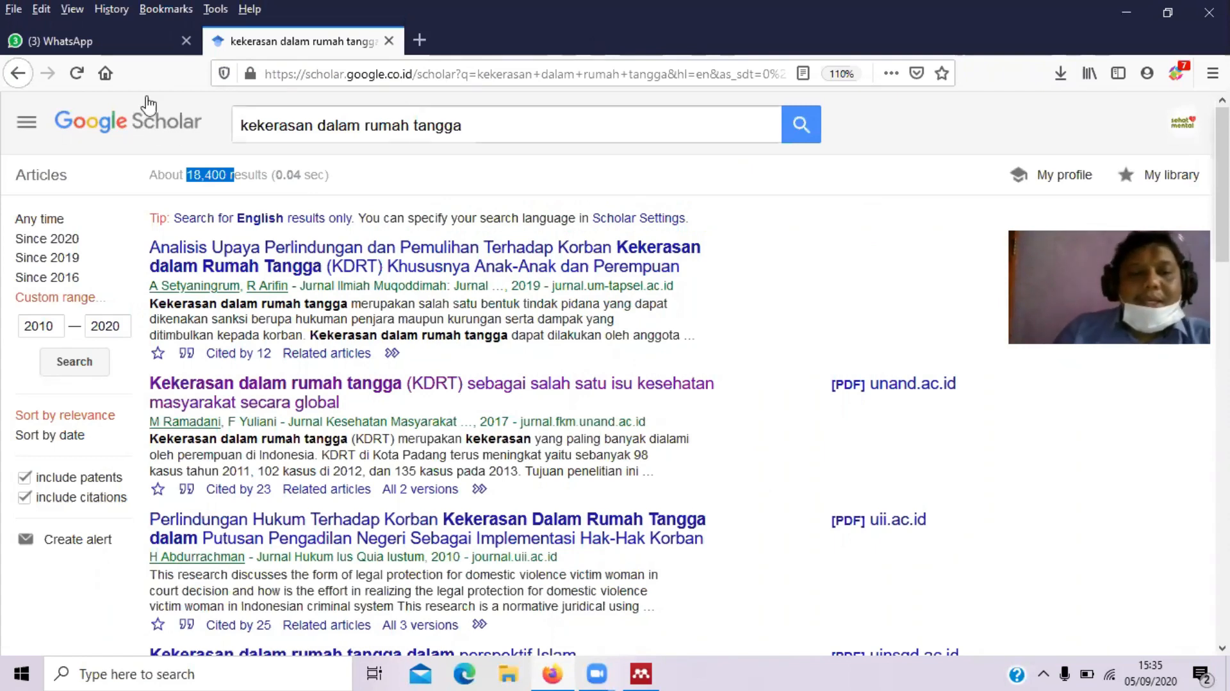
Save the KDRT global health article's RefMan citation as scholar.ris
left_click(187, 490)
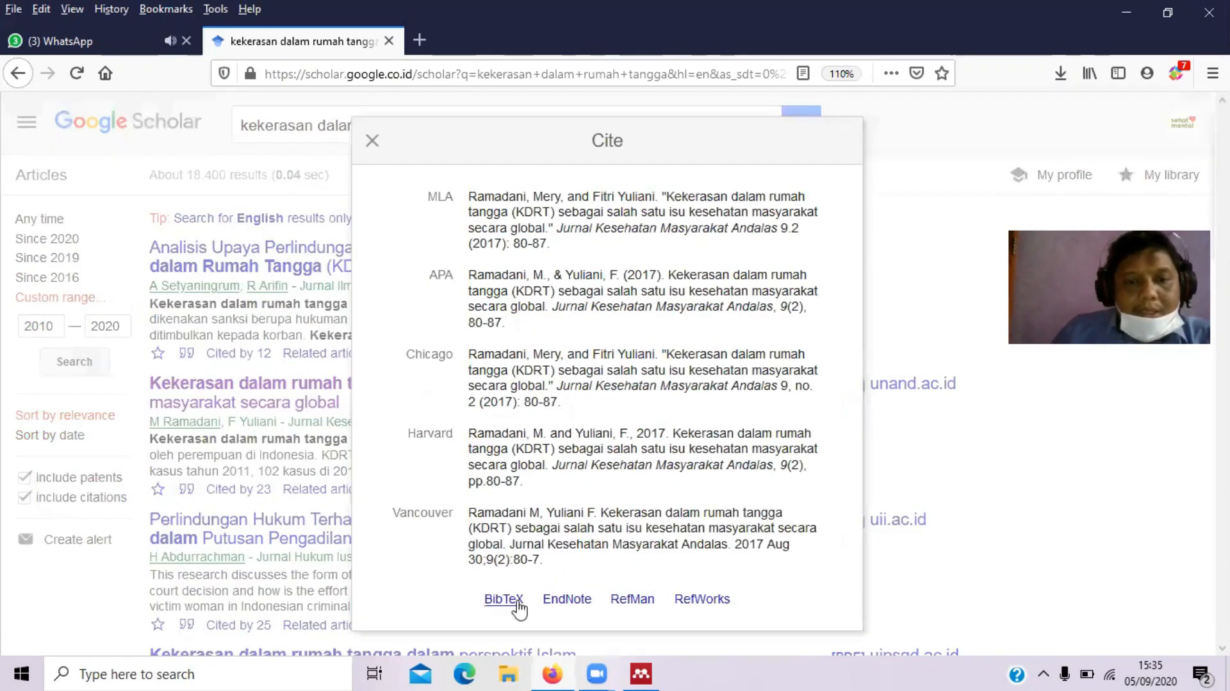
left_click(636, 603)
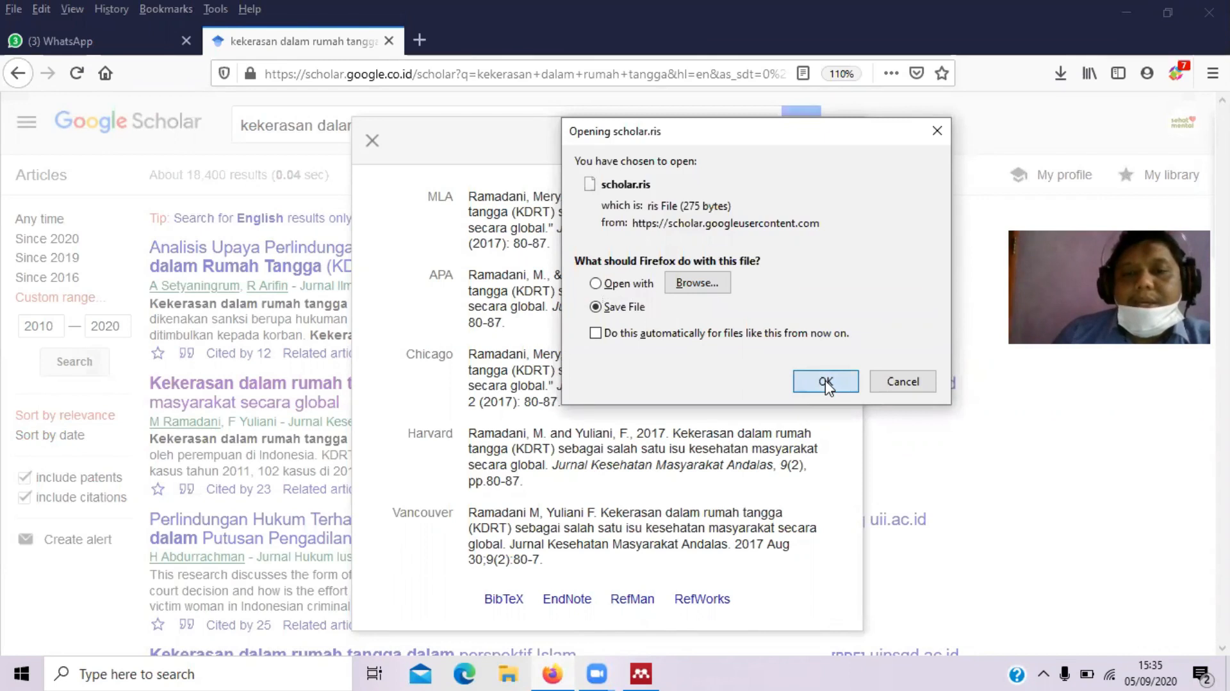
left_click(825, 381)
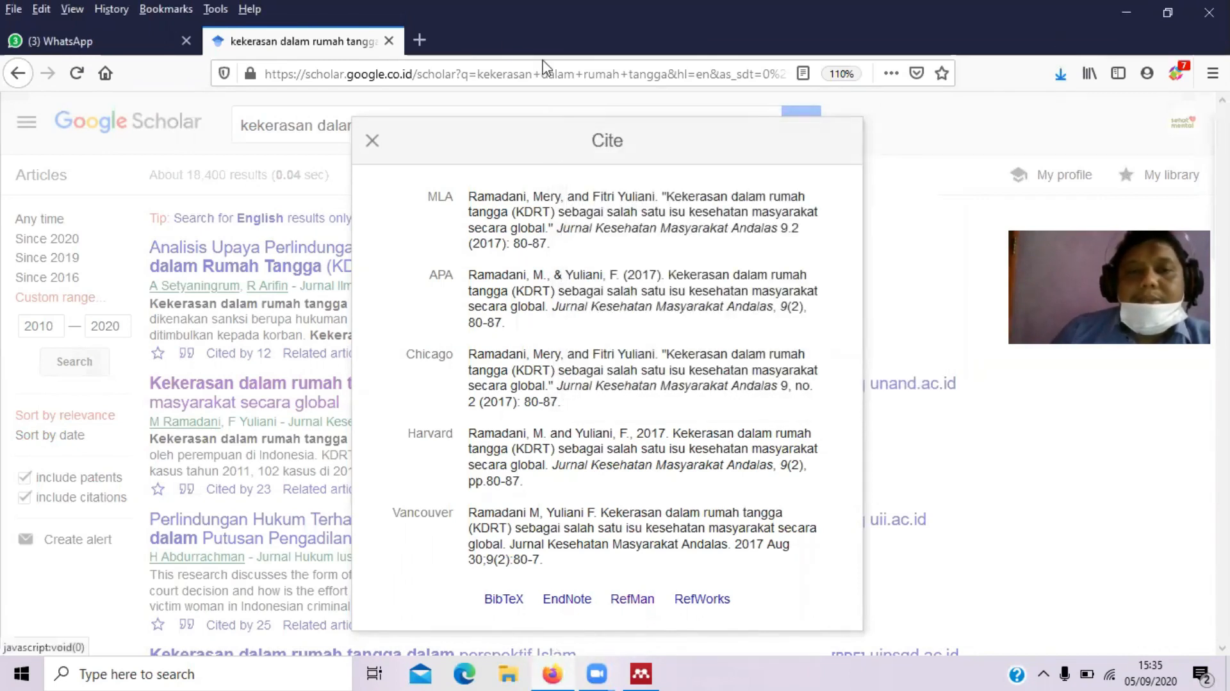
left_click(372, 140)
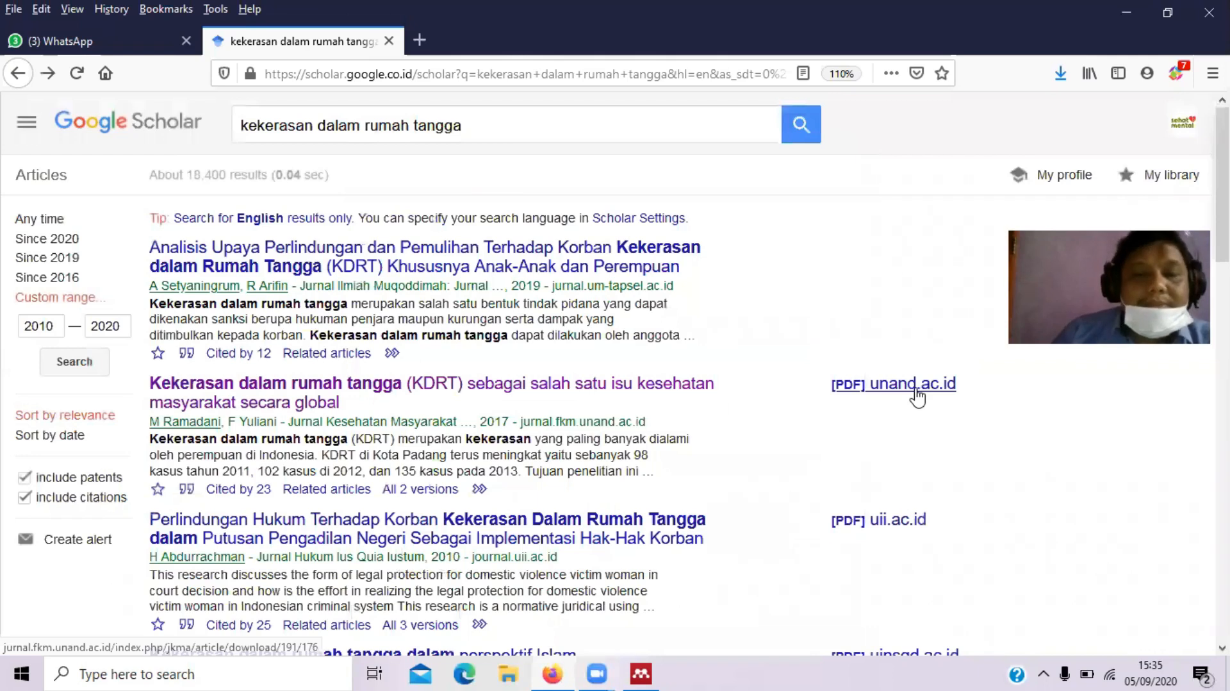
Save the RefMan citation for Abdurrachman's 'Perlindungan Hukum Terhadap Korban' article as scholar.ris
scroll(918, 398, "down", 2)
scroll(615, 371, "down", 1)
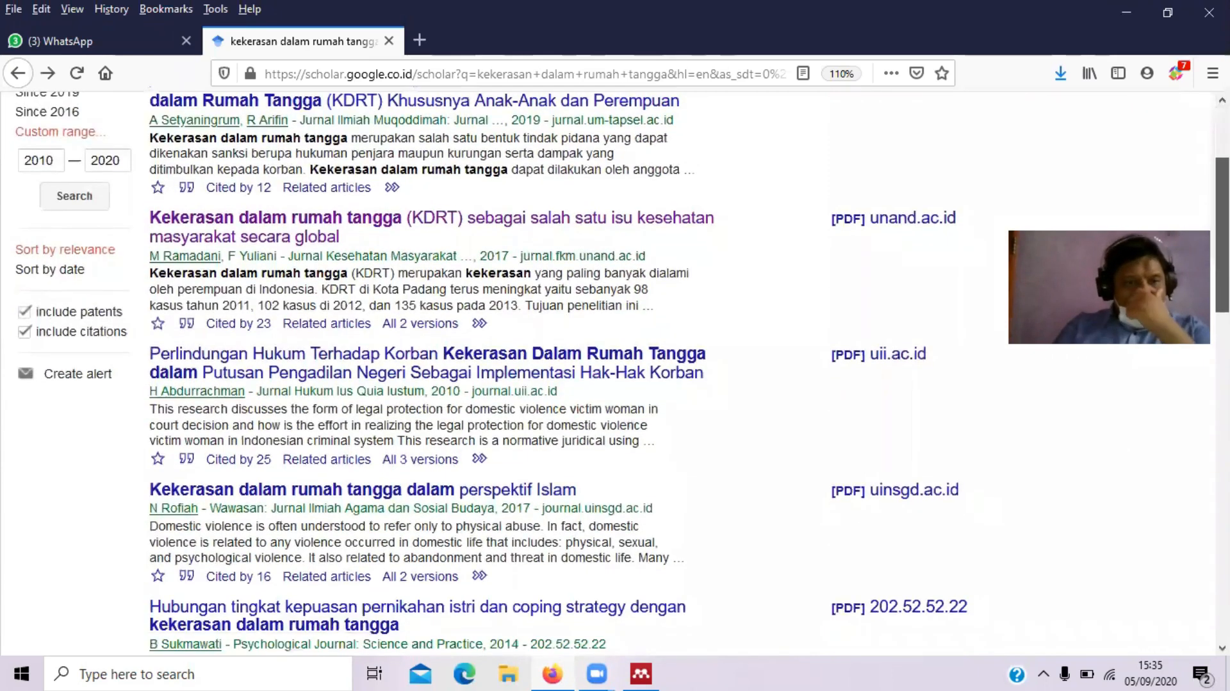
scroll(615, 371, "down", 1)
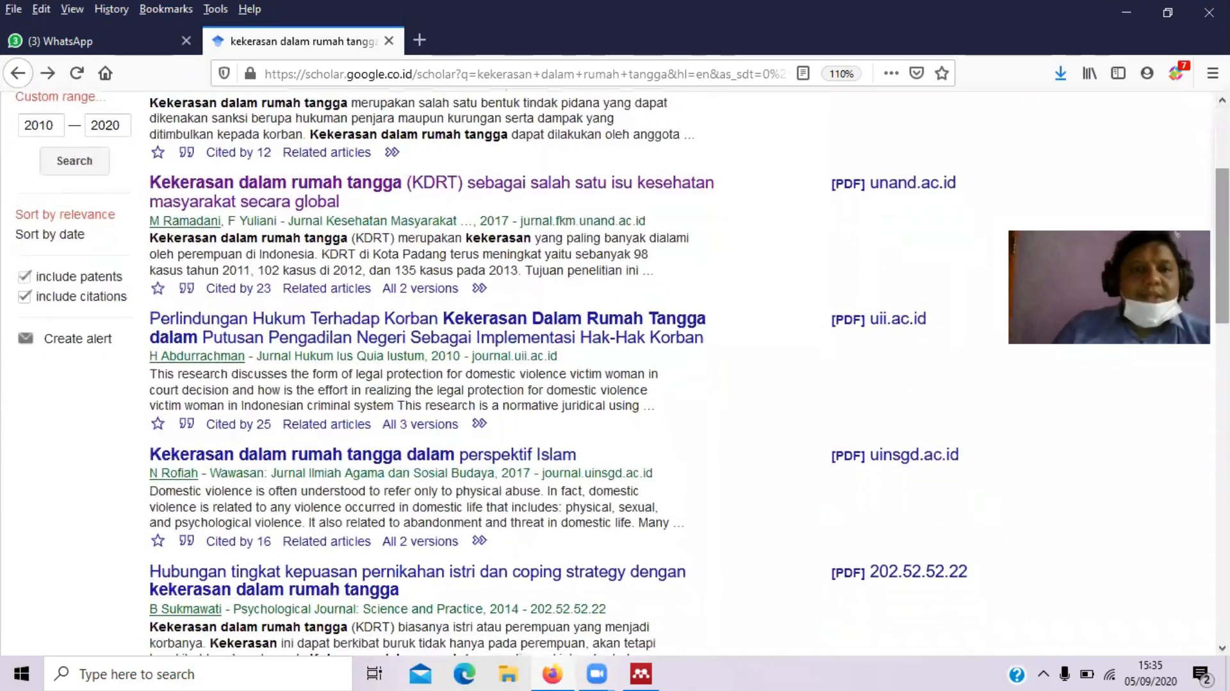
left_click(189, 424)
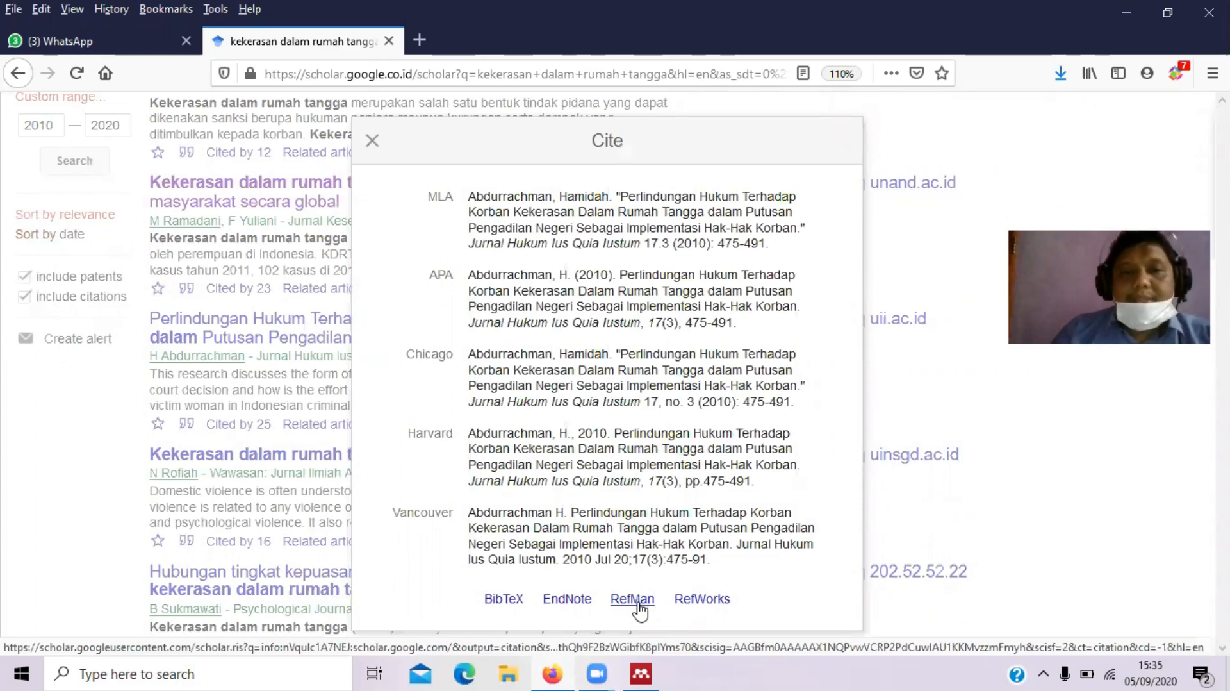
left_click(632, 599)
left_click(826, 388)
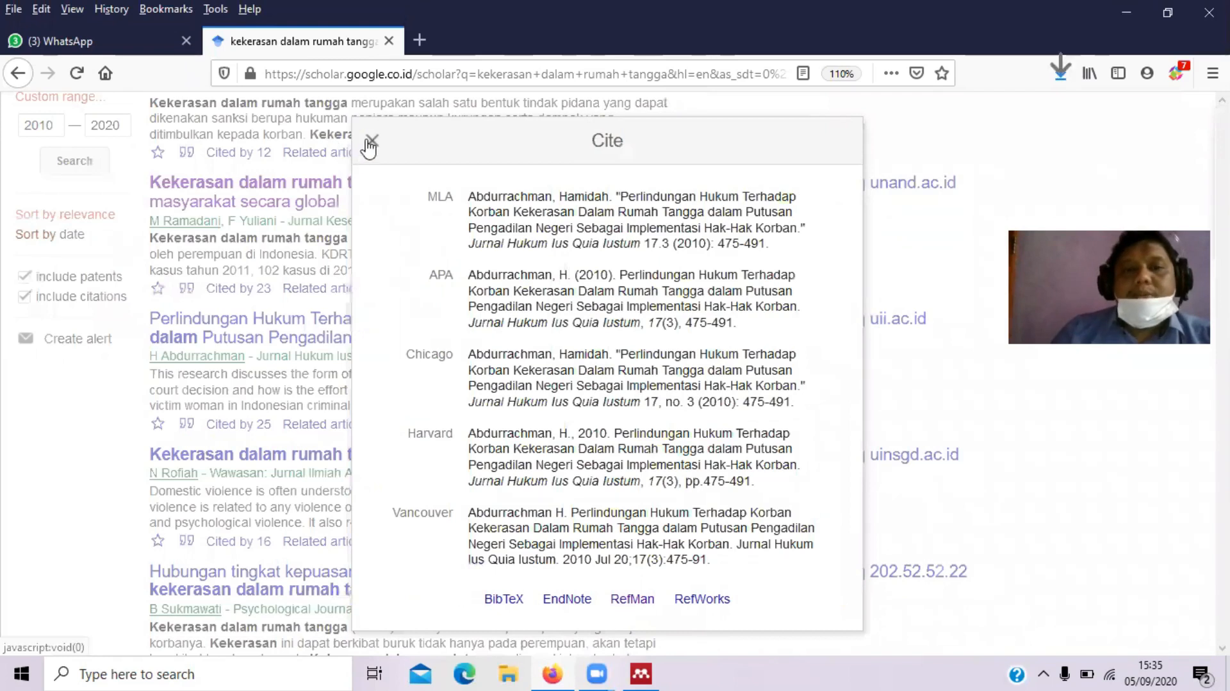
left_click(425, 148)
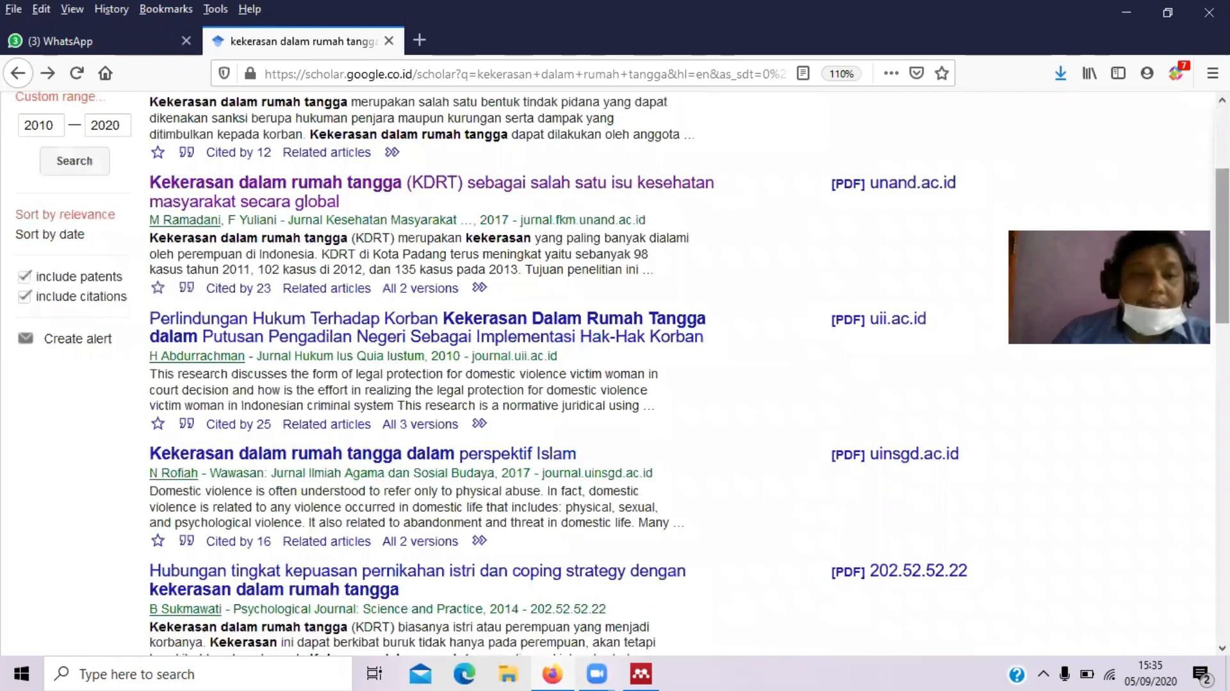
scroll(615, 372, "down", 5)
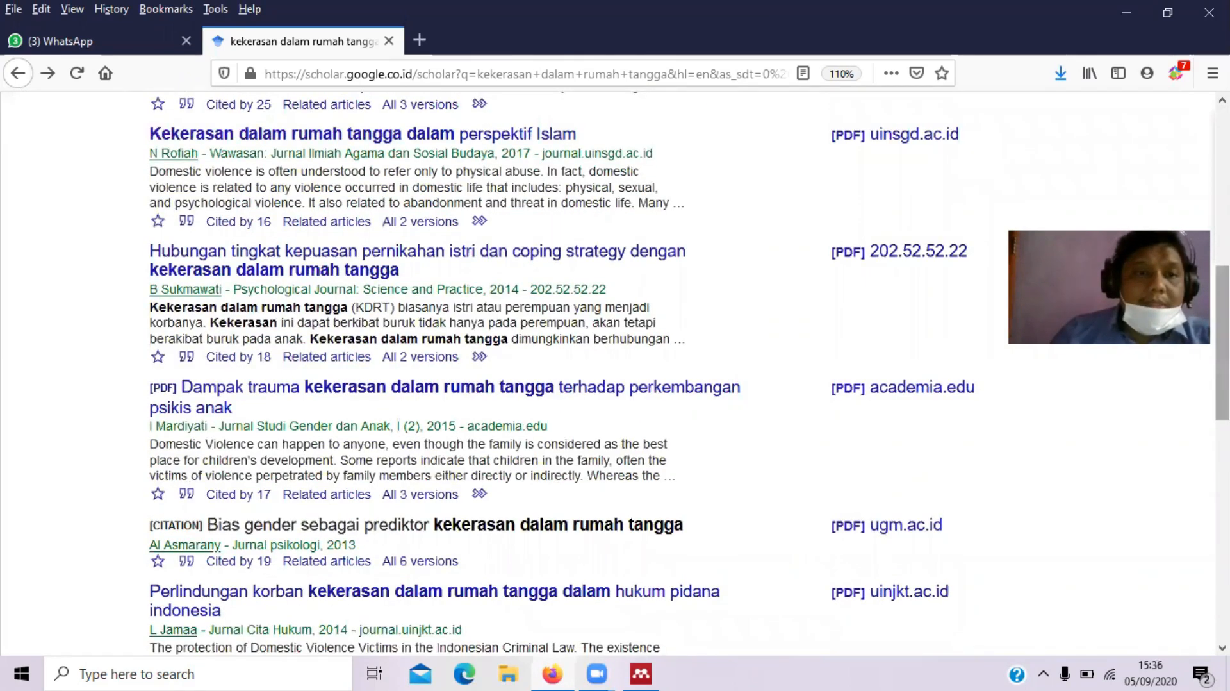
Save the RefMan citation for 'Kekerasan dalam rumah tangga dalam perspektif Islam' as a RIS file
left_click(187, 223)
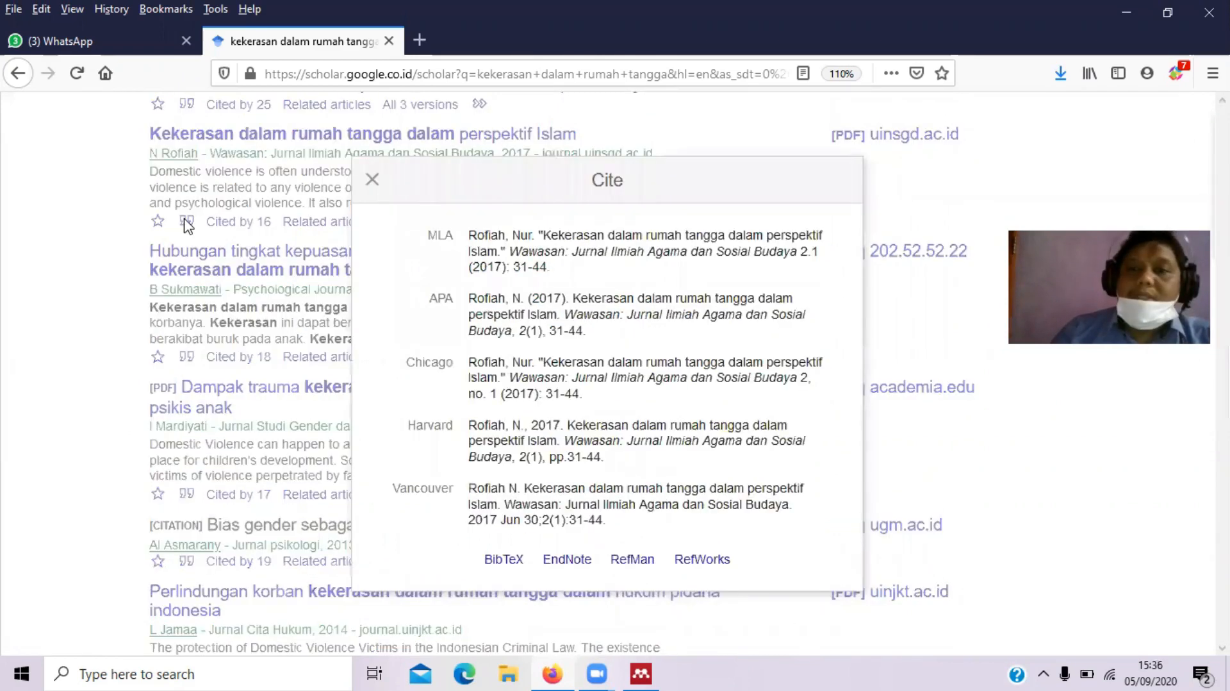
left_click(649, 562)
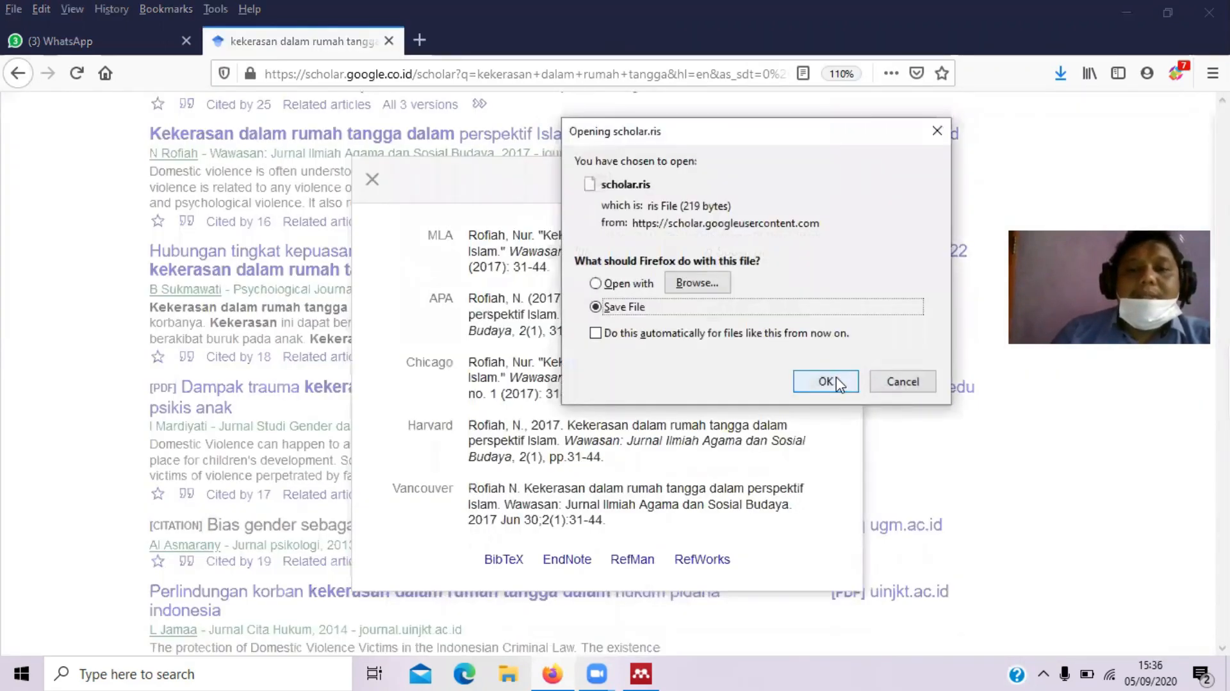
left_click(836, 383)
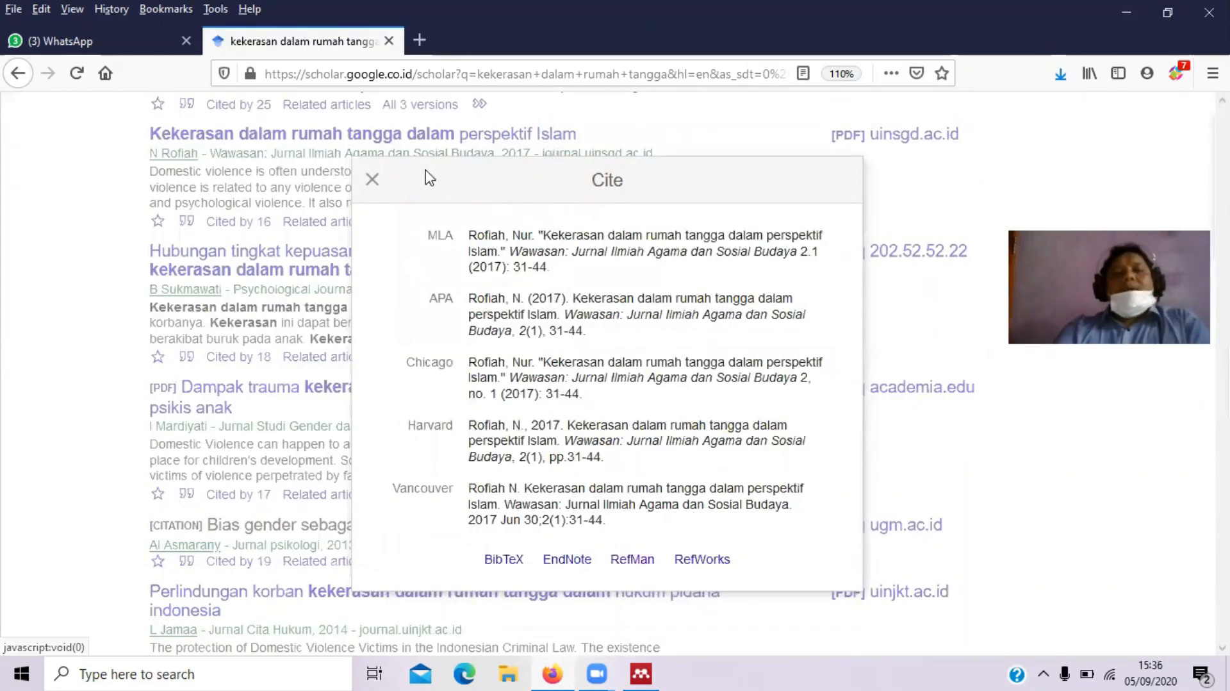
left_click(374, 183)
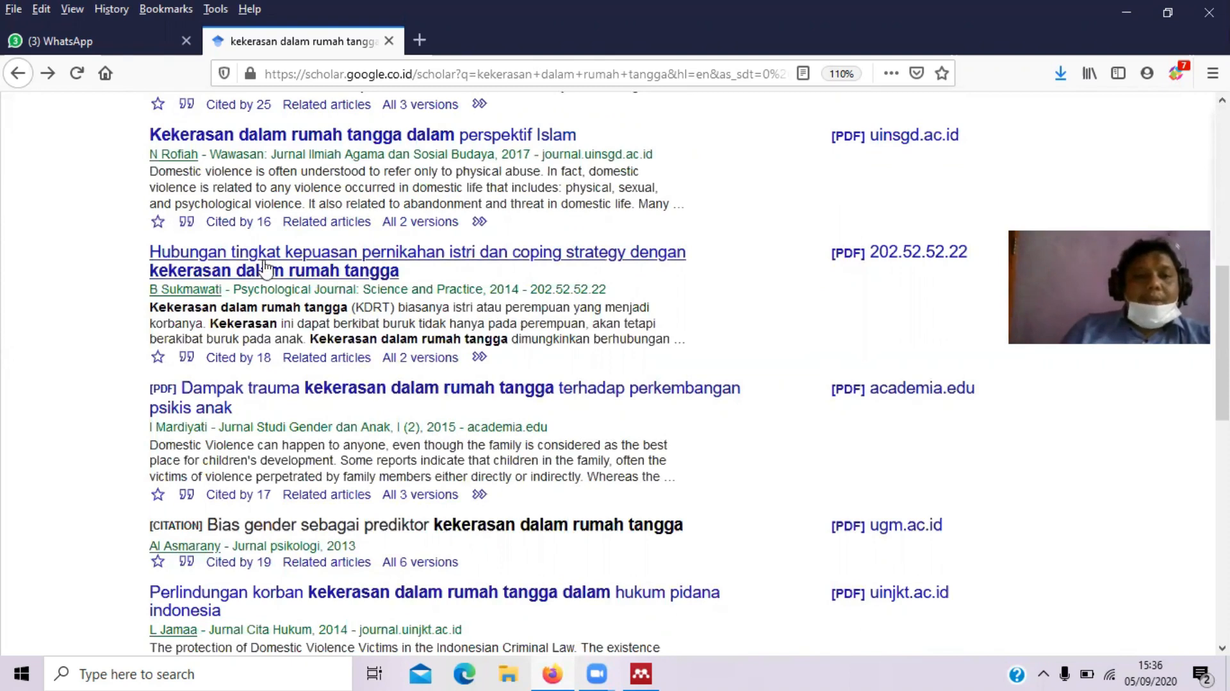
Open the Downloads folder holding scholar(25).ris to scholar(27).ris from Firefox's recent downloads
left_click_drag(273, 363, 261, 370)
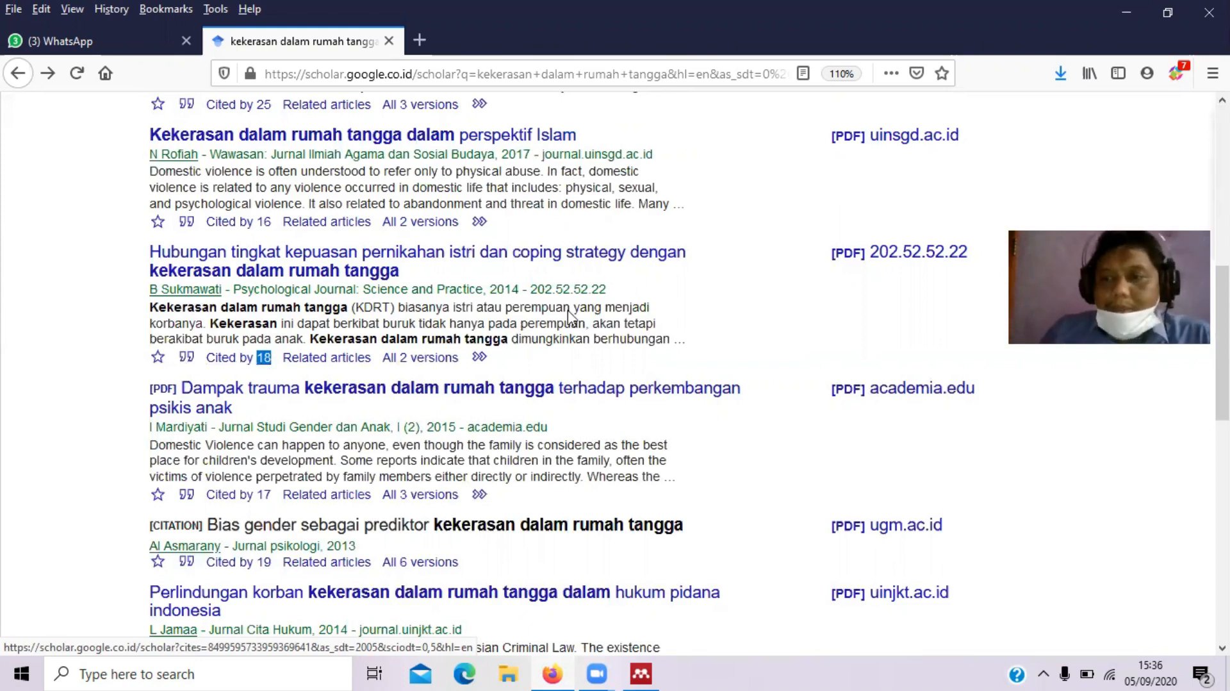
scroll(568, 317, "down", 3)
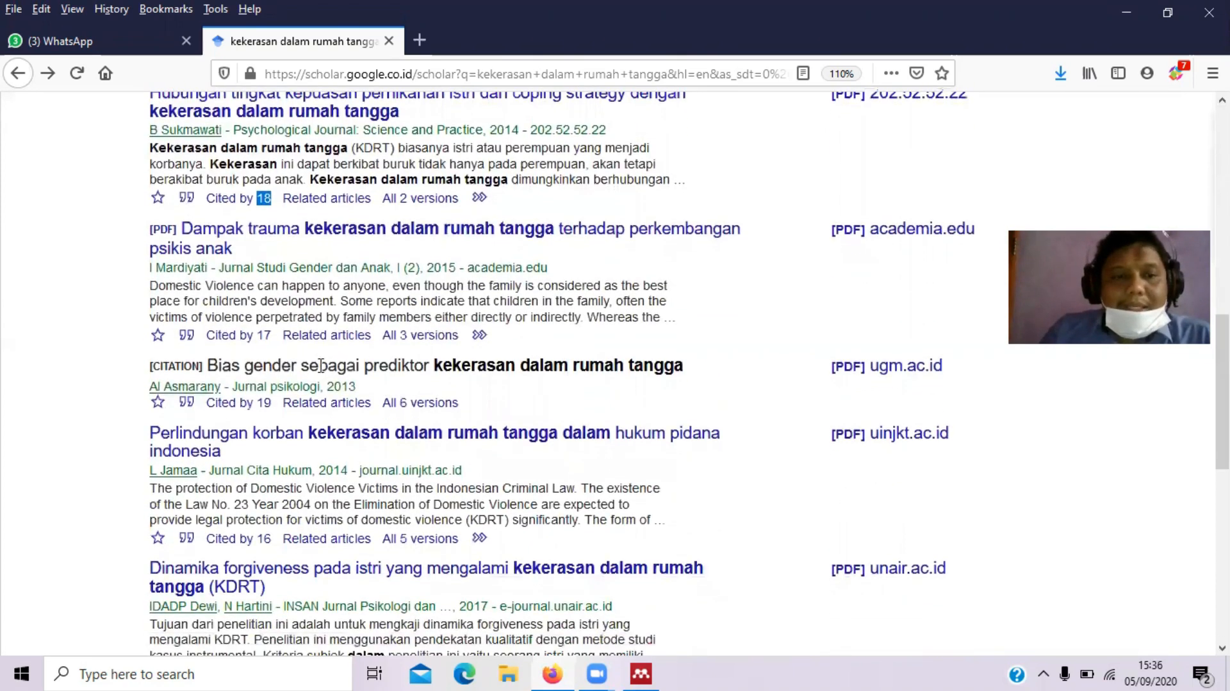
left_click_drag(207, 365, 685, 373)
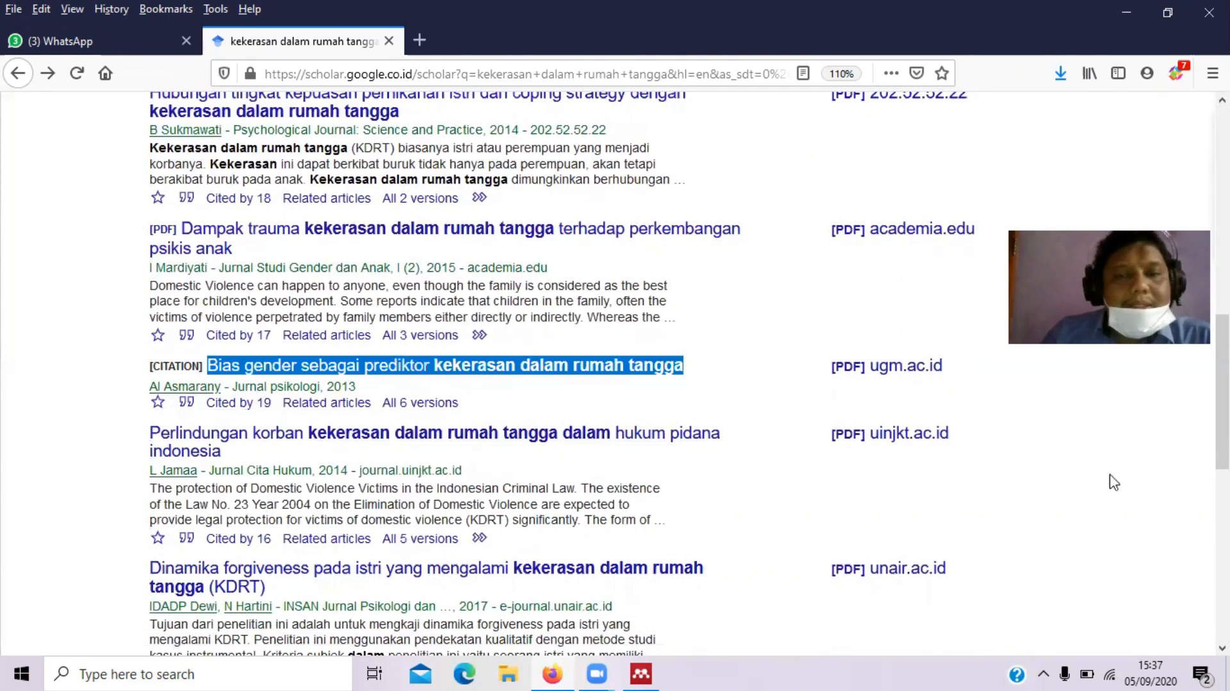
scroll(1223, 397, "down", 3)
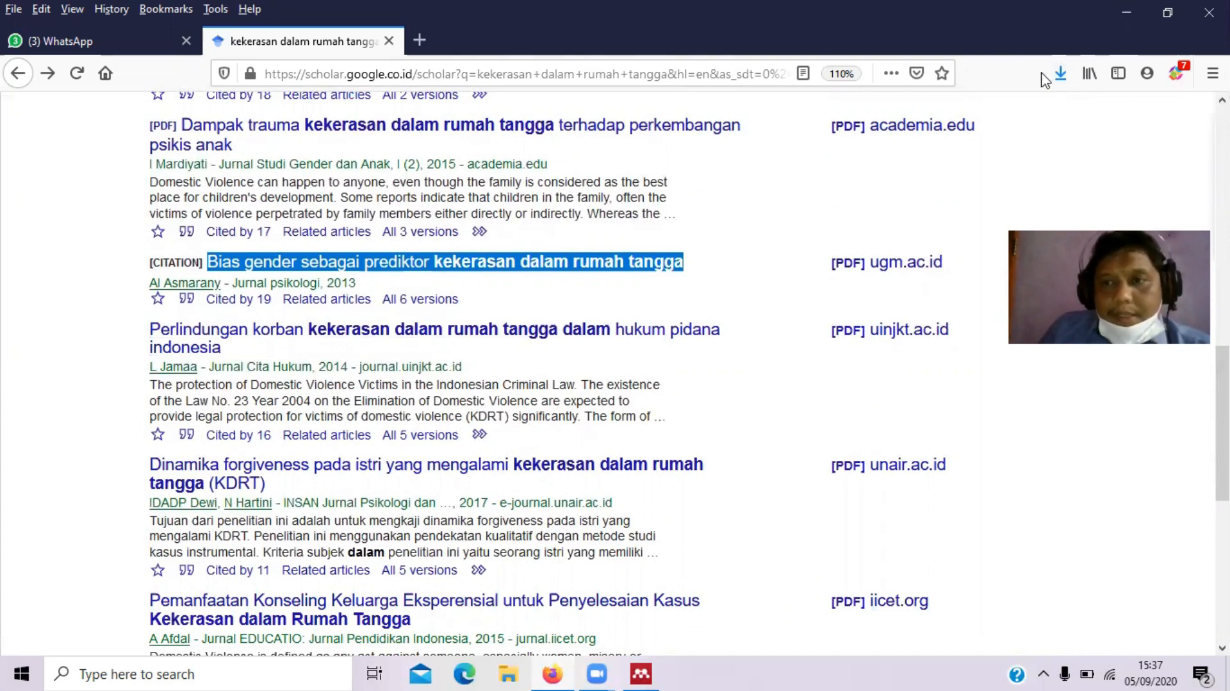
left_click(1061, 74)
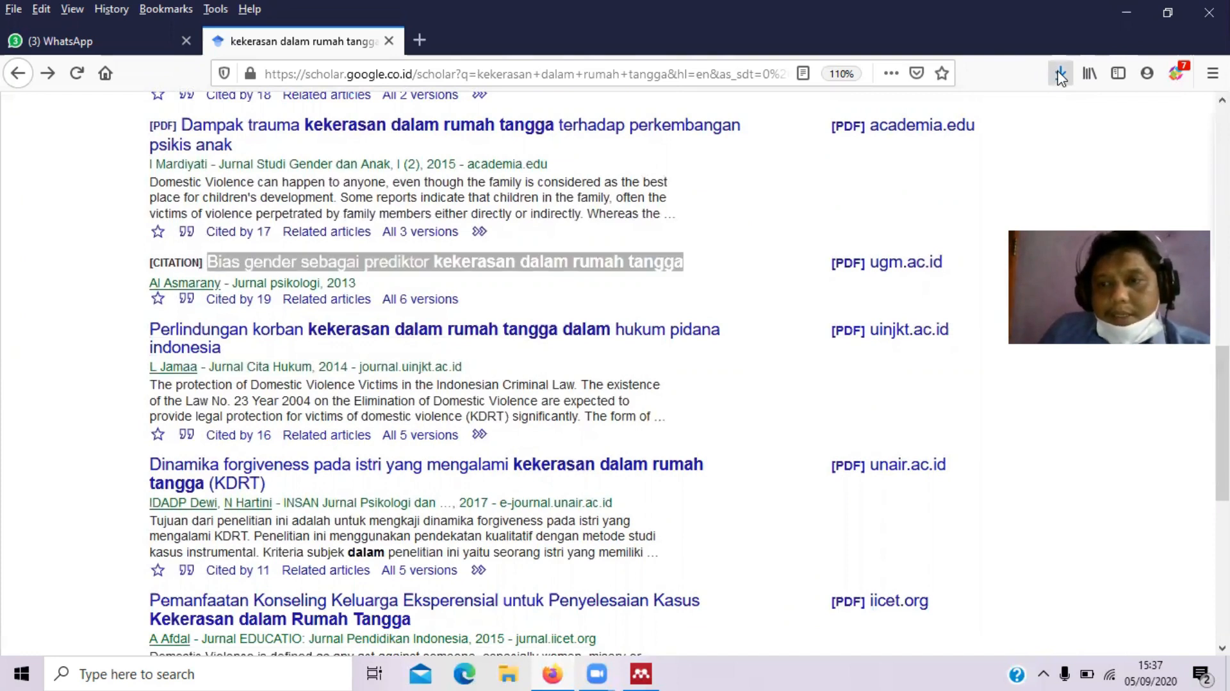
left_click(1045, 131)
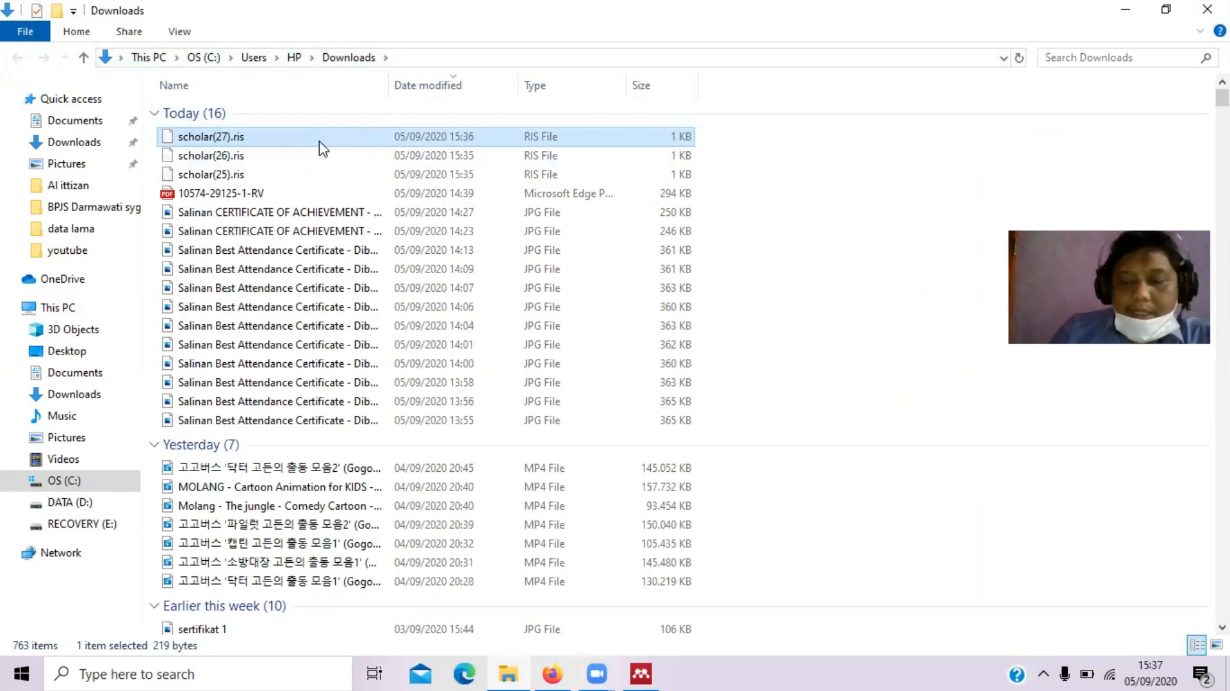
Select the three scholar .ris files, then view the Rofiah, Nur article's details in Mendeley
key("shift+Down")
key("shift+Down")
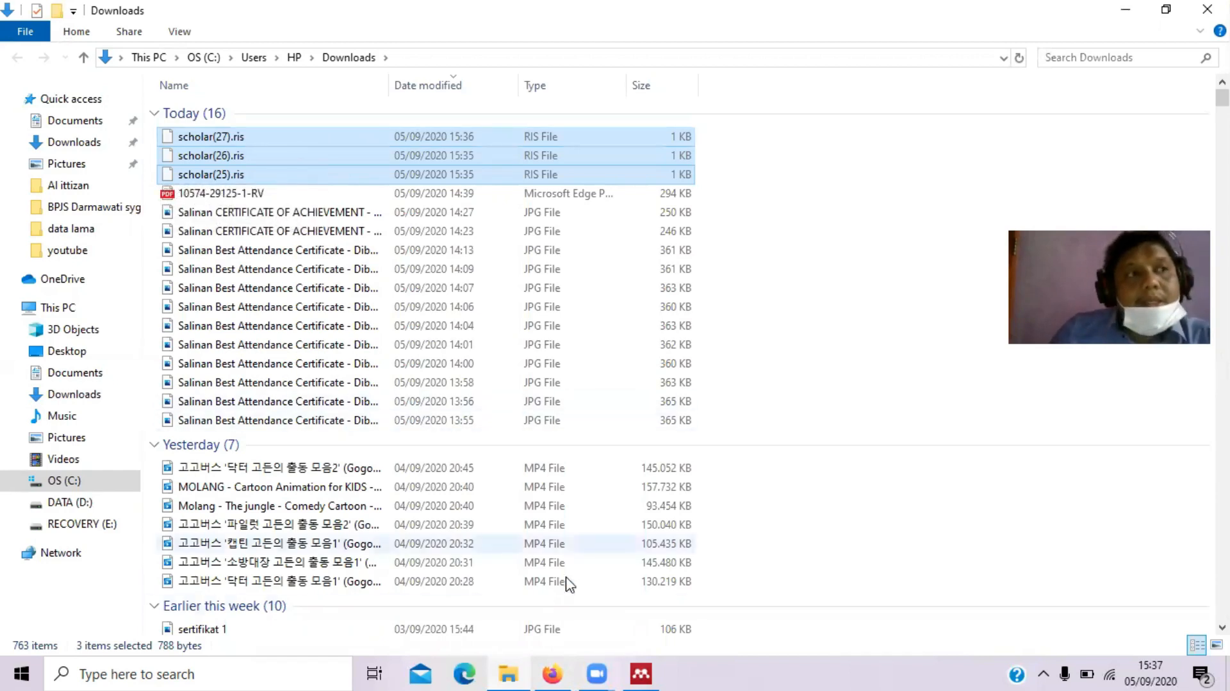
left_click(640, 673)
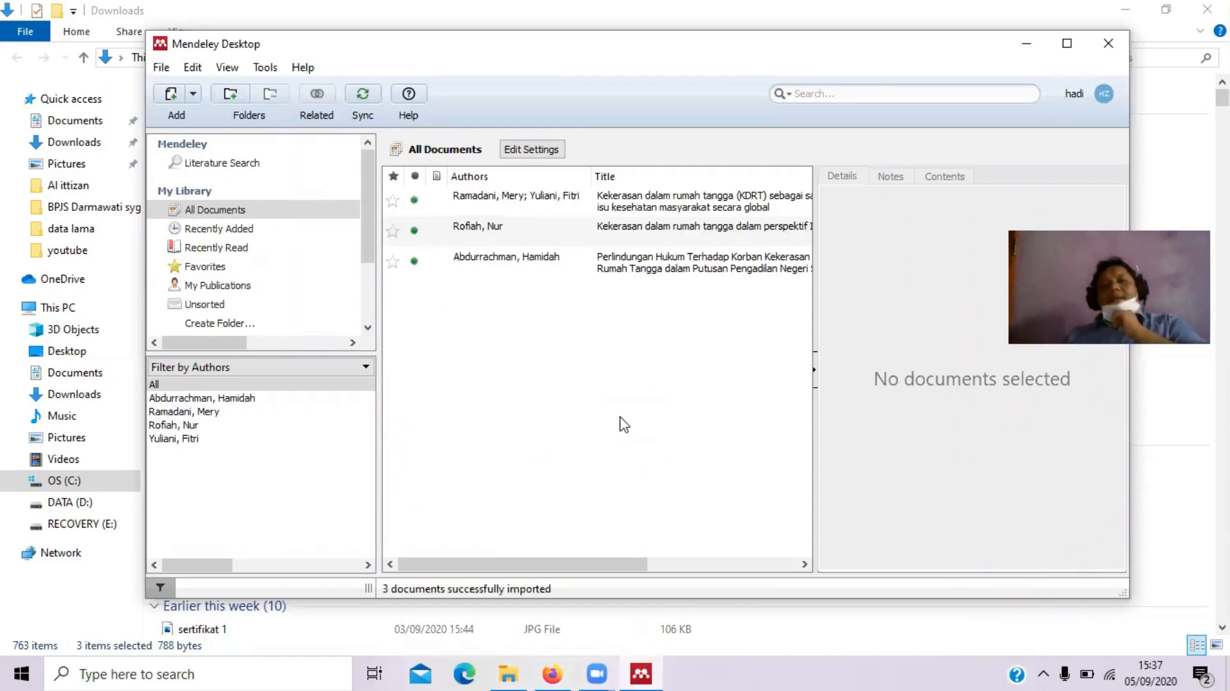
left_click(602, 229)
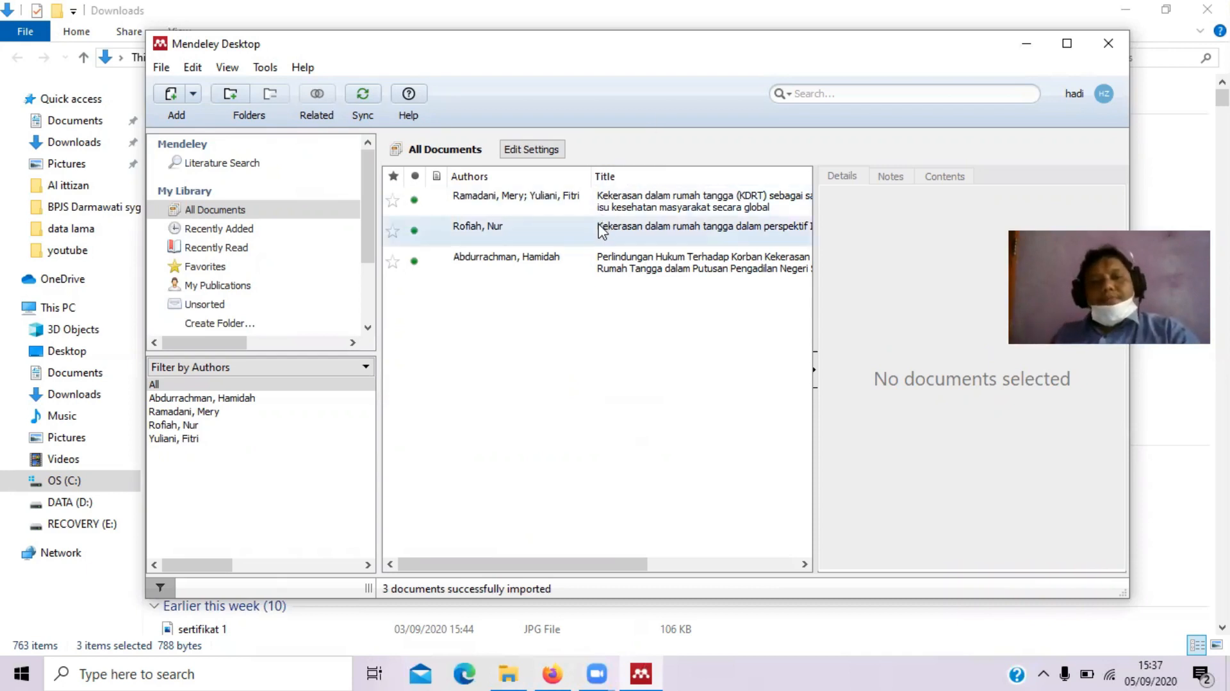
Open Literature Search and start the query with a title filter
left_click(218, 164)
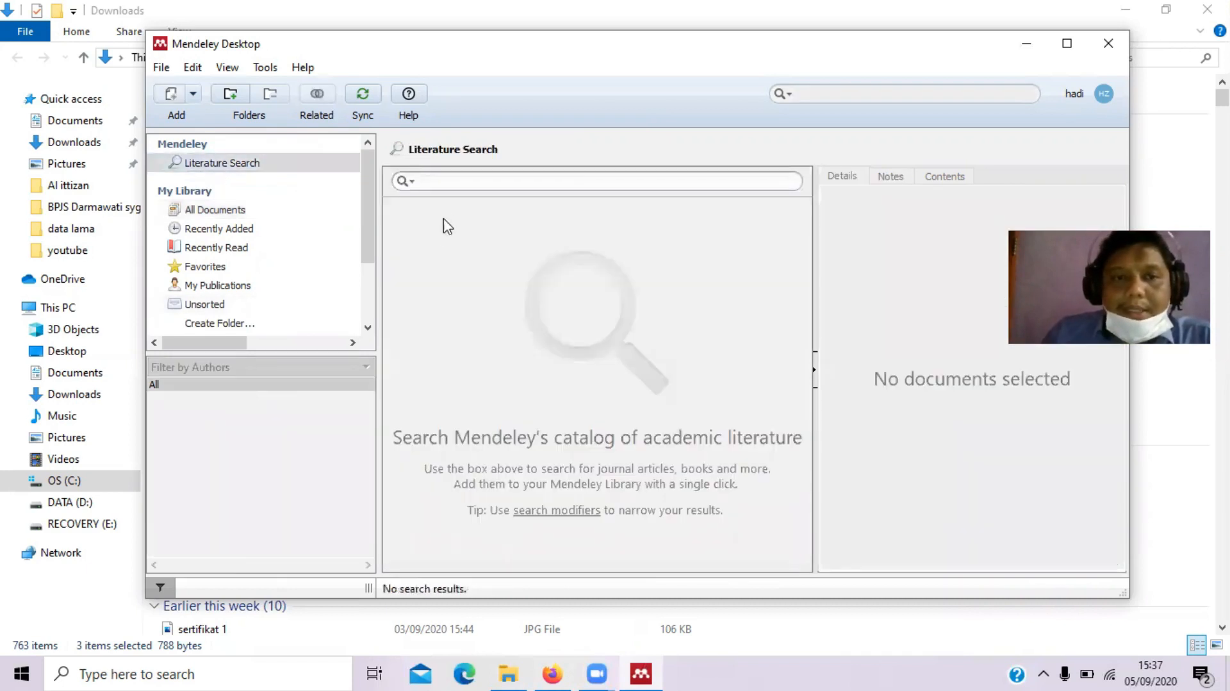
left_click(407, 181)
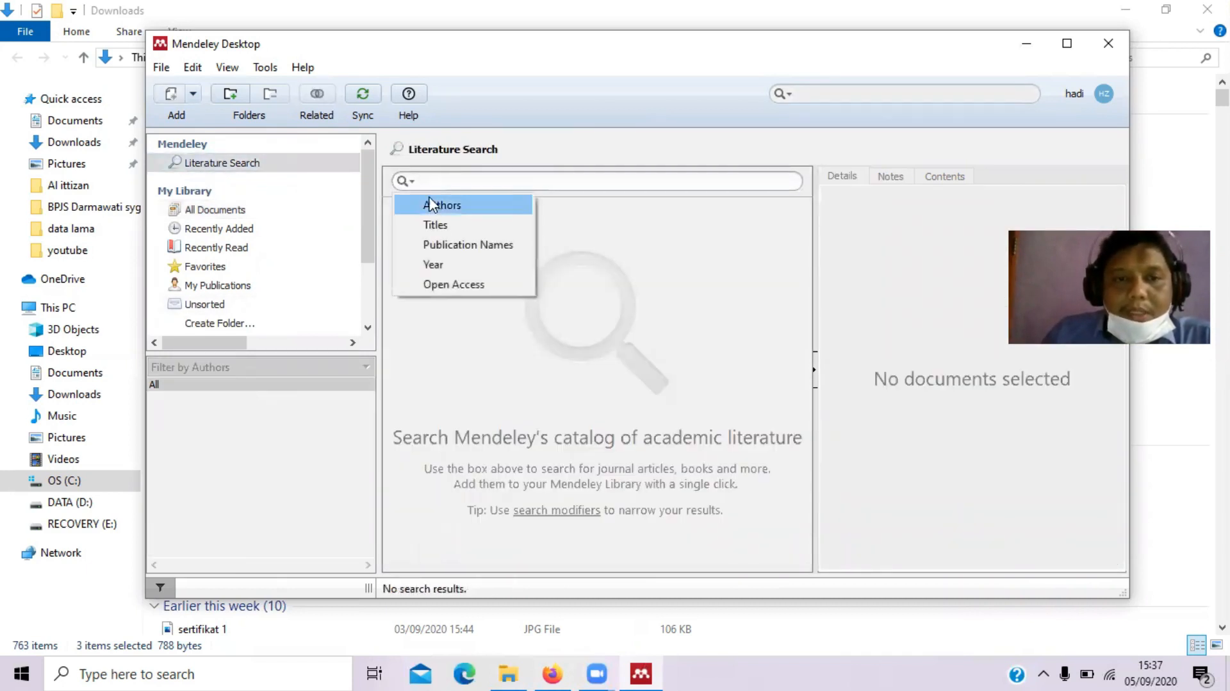
left_click(451, 226)
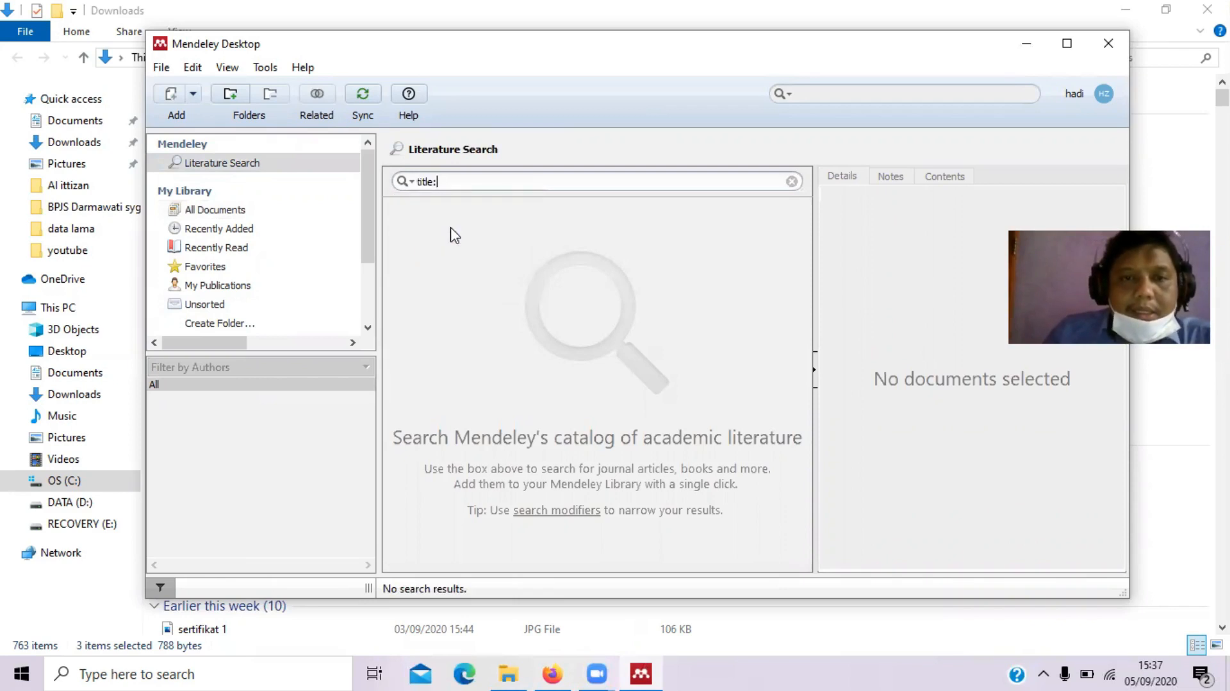
left_click(404, 182)
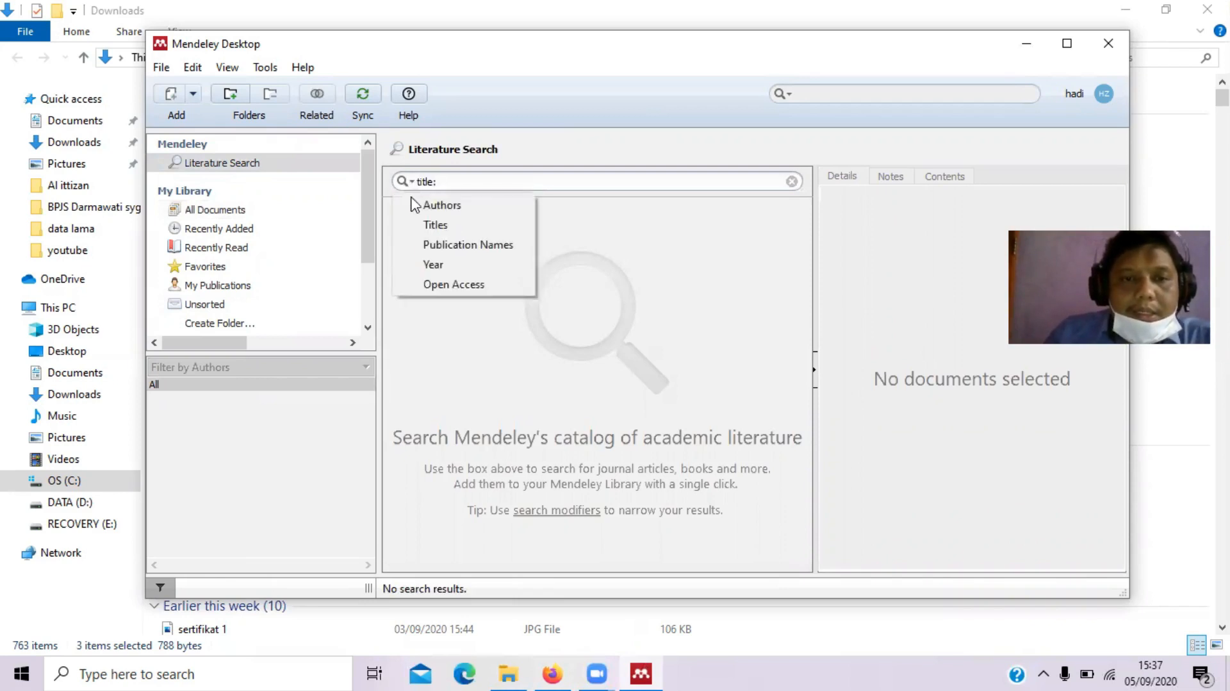
left_click(434, 264)
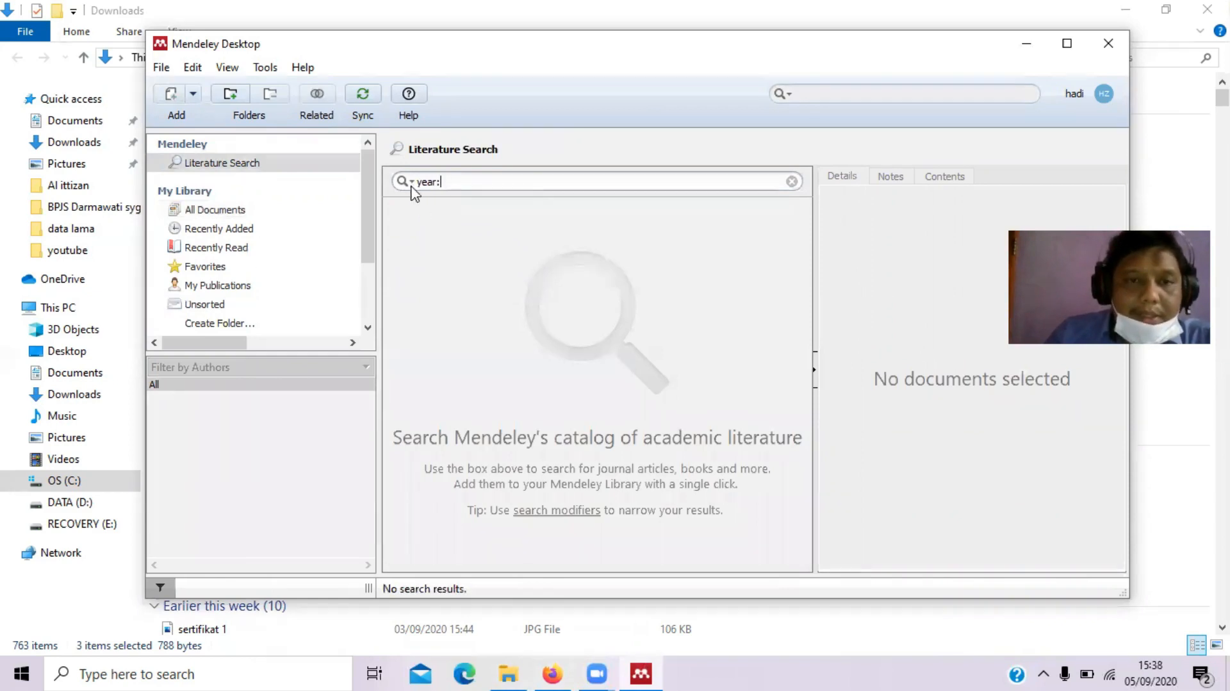
left_click(406, 181)
left_click(430, 226)
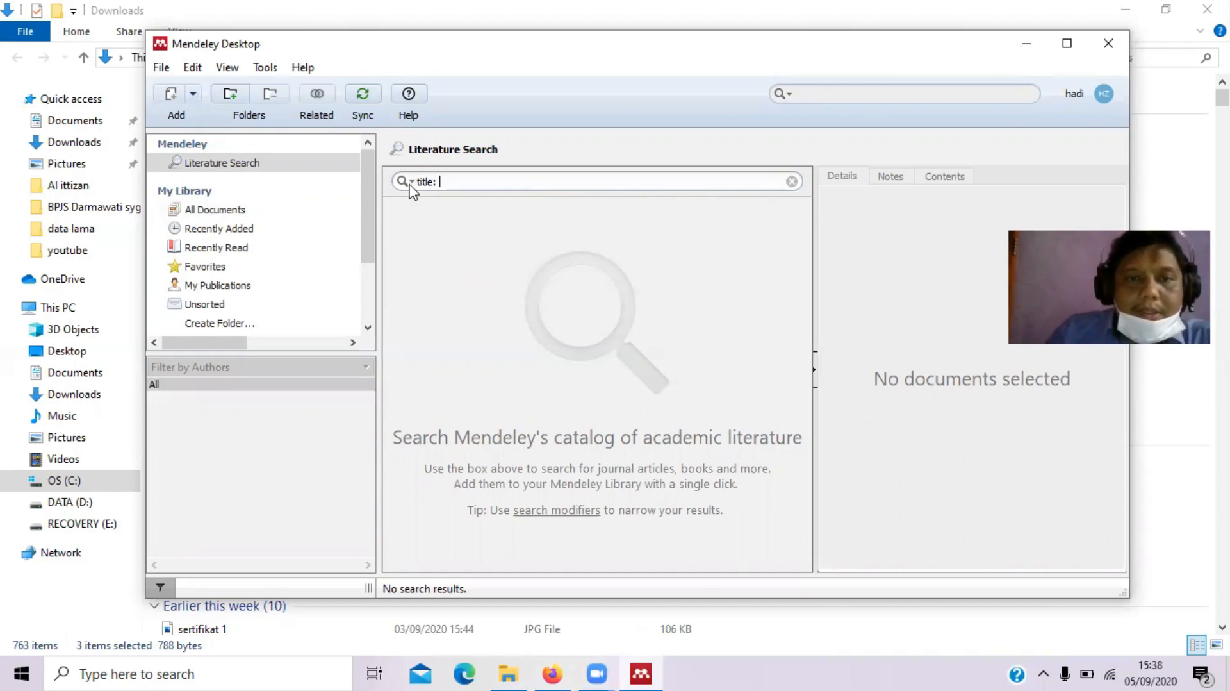
key("BackSpace")
key("BackSpace")
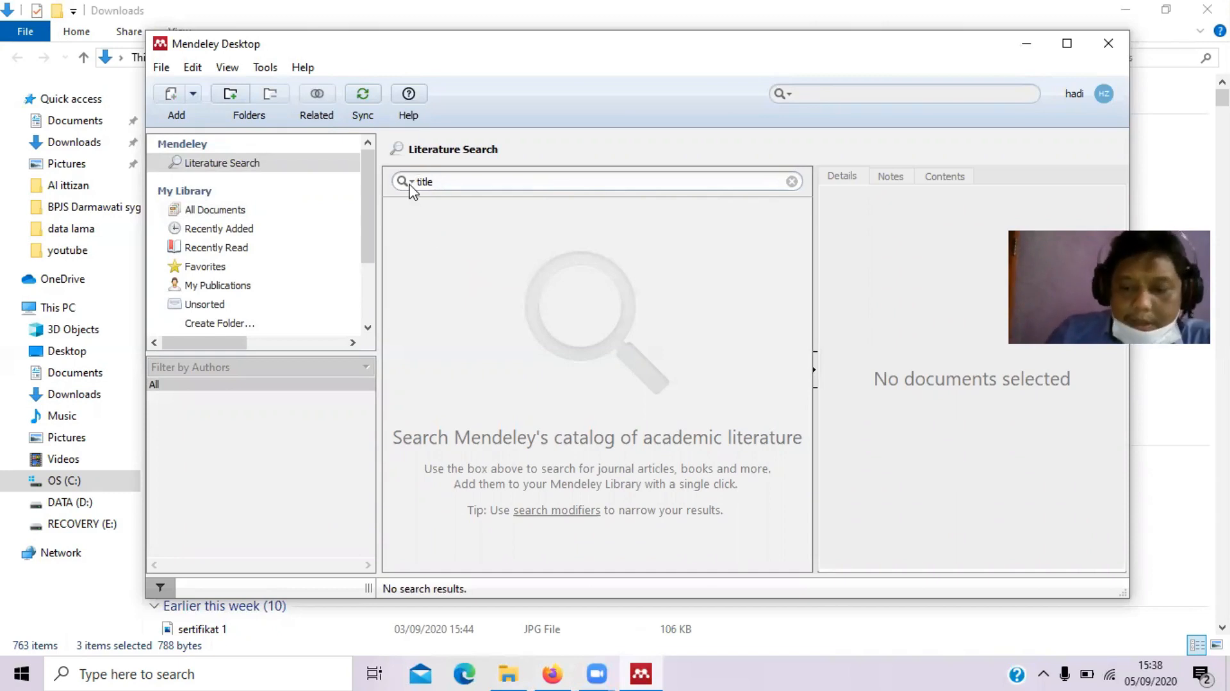
type(";")
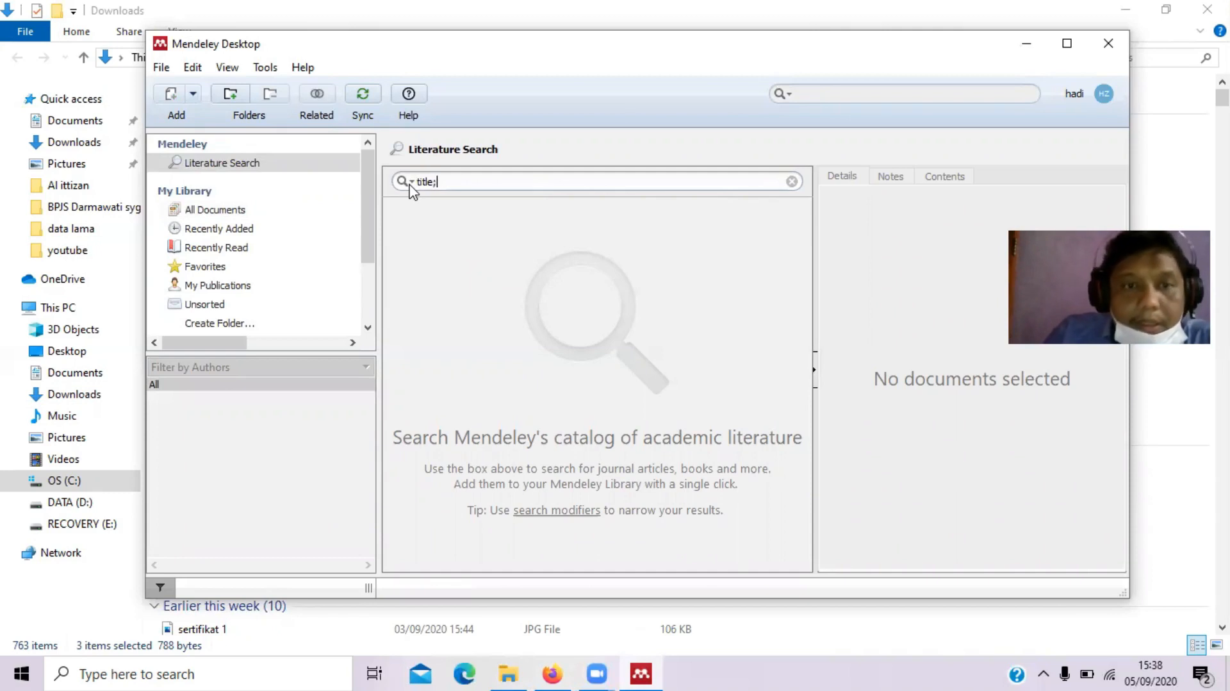
Add a year filter and search 'title Konseling; year 2019', returning 1579 results
left_click(410, 184)
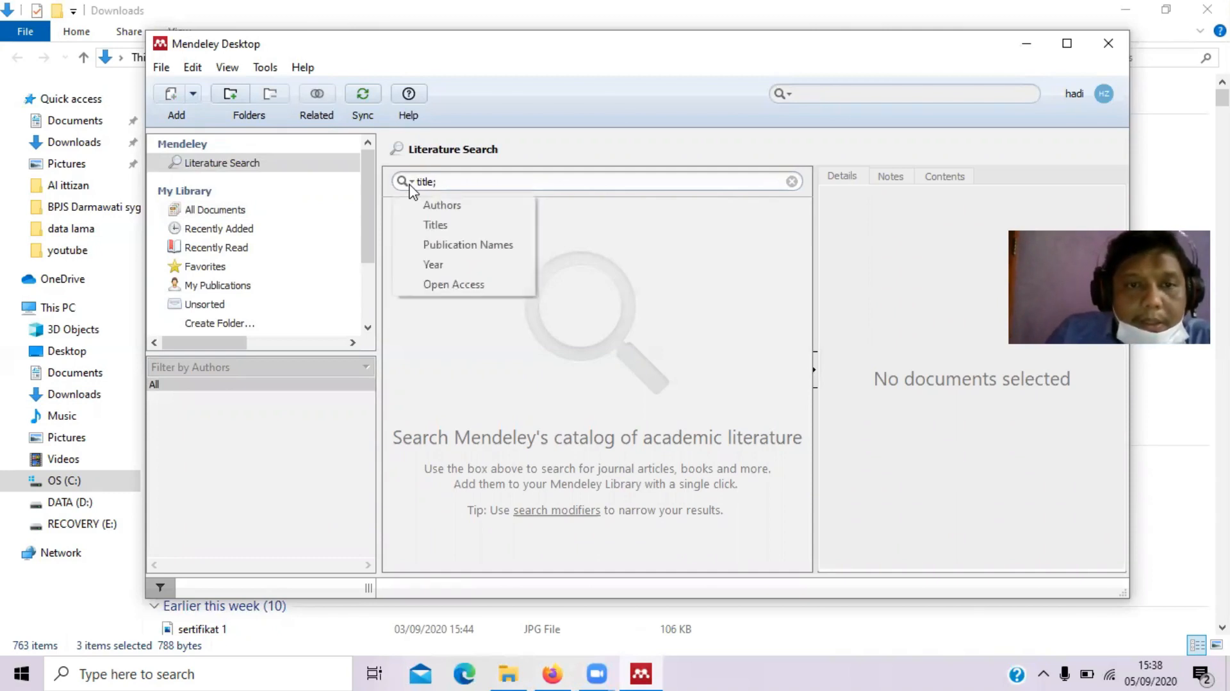
left_click(433, 264)
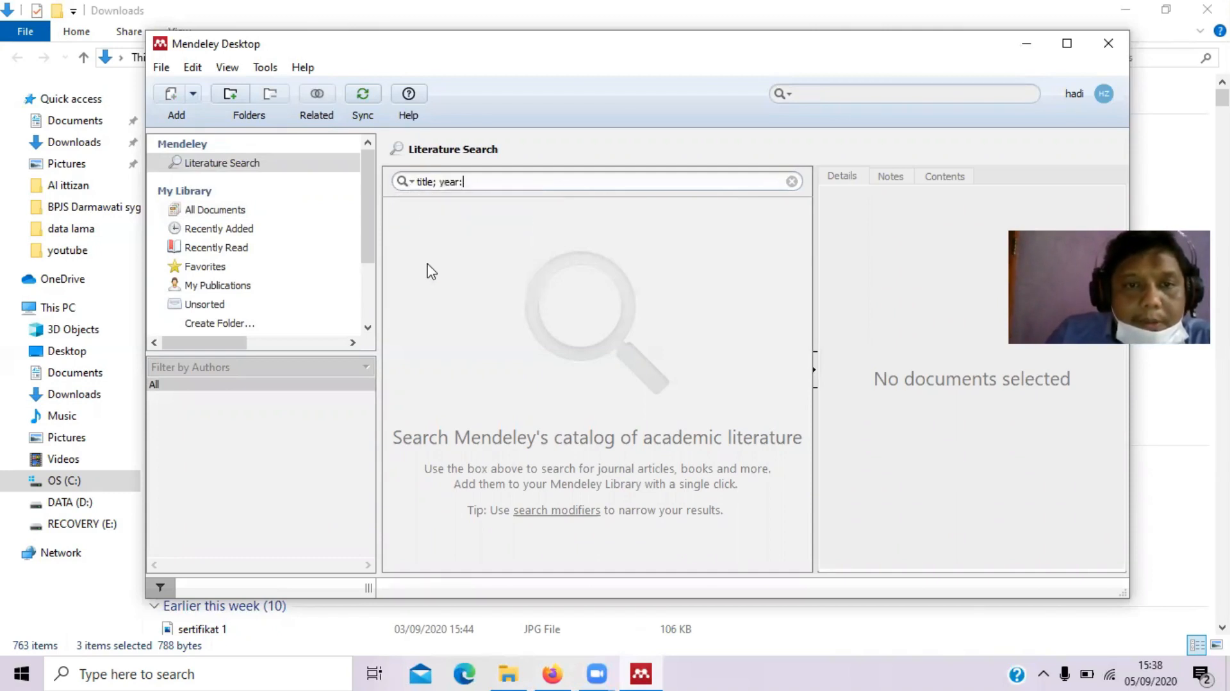
key("BackSpace")
key("Left")
key("Left")
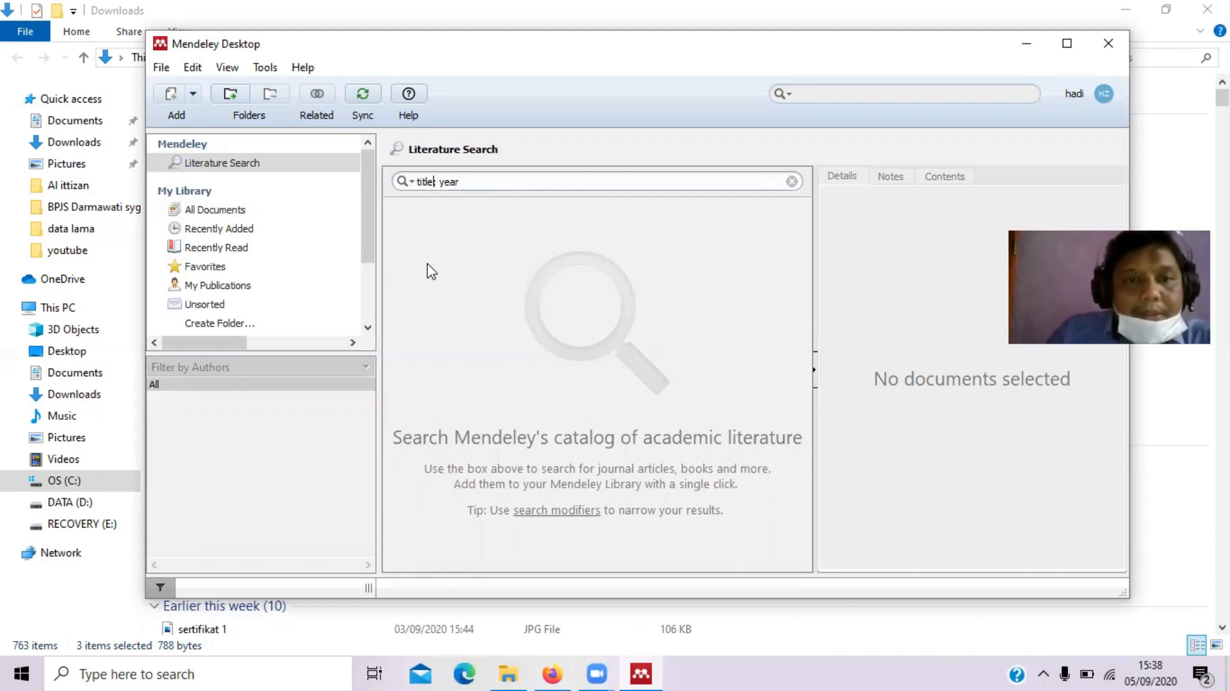
type("Konseling;")
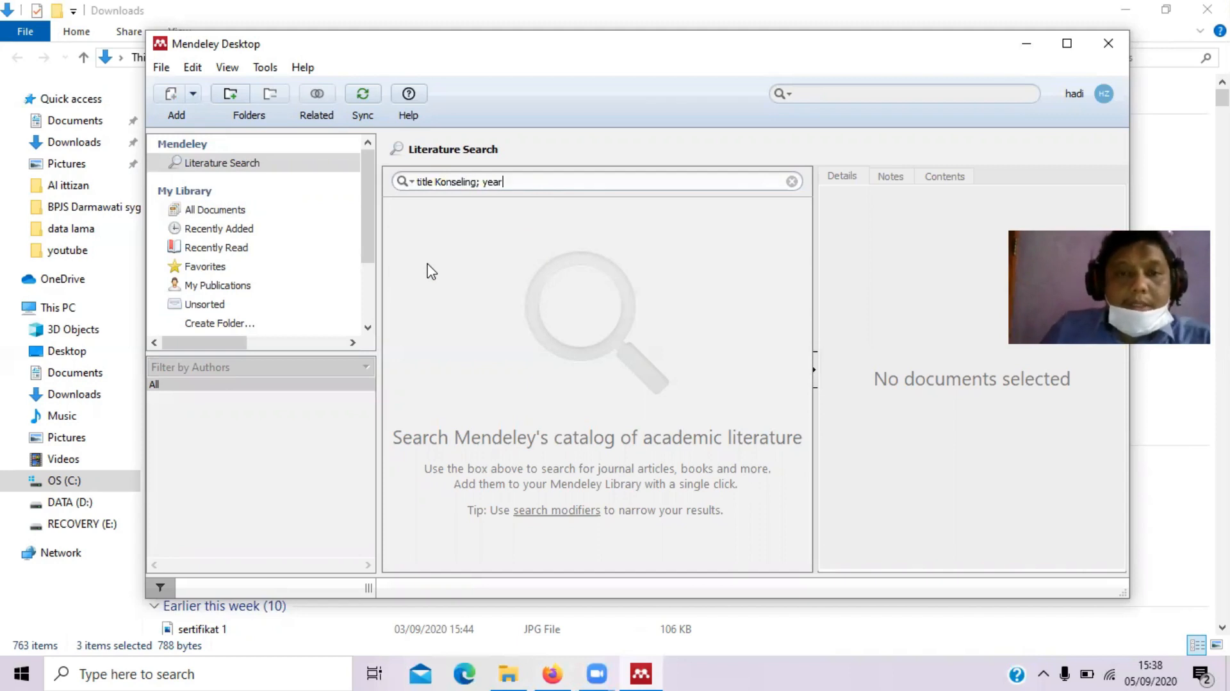
type(" year 2")
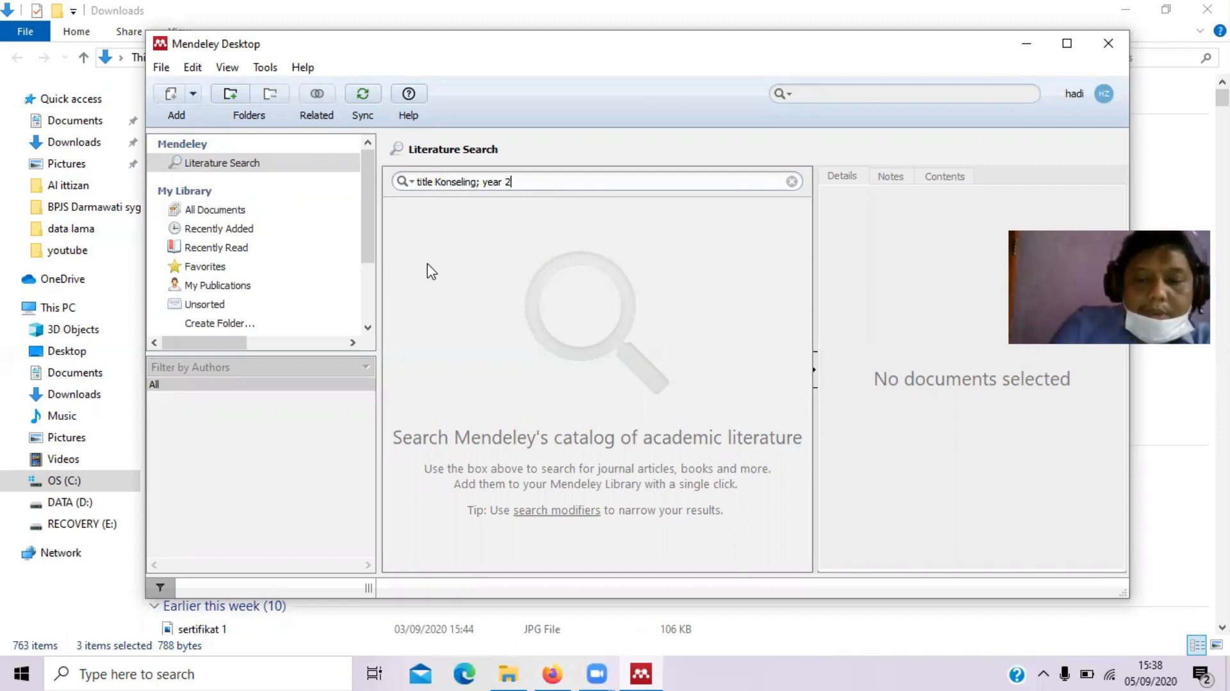
type("019")
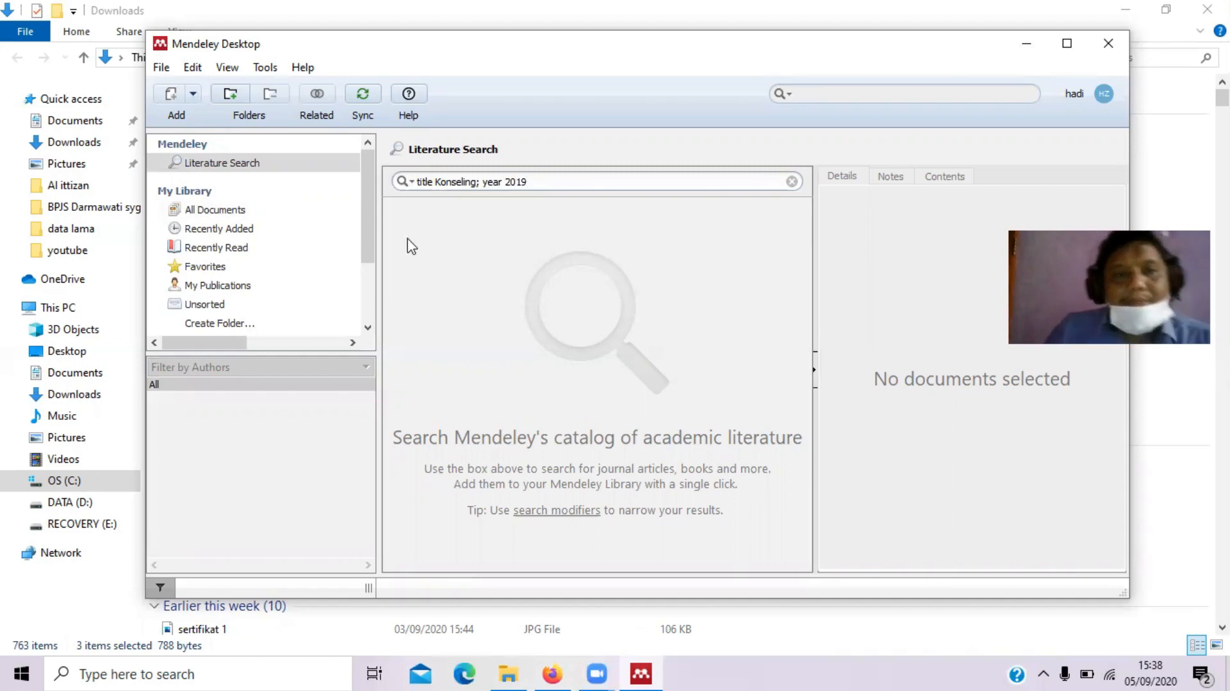
key("Return")
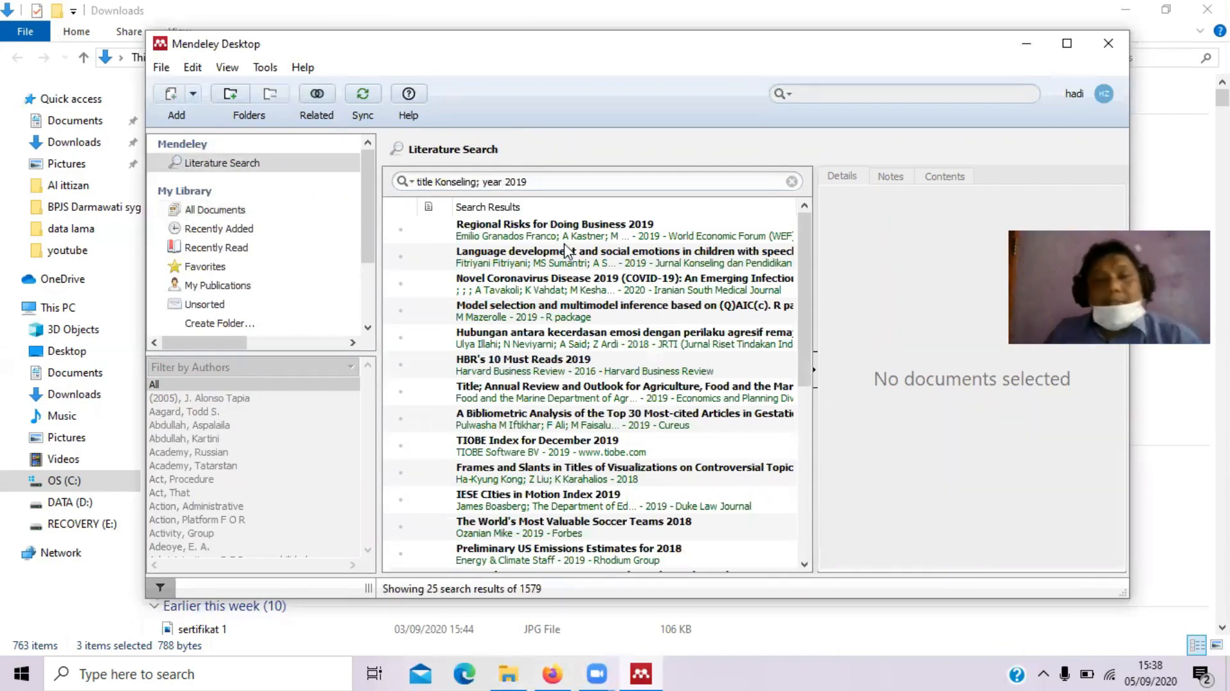
Review the language development and Novel Coronavirus Disease 2019 results, then clear the search query
left_click(557, 255)
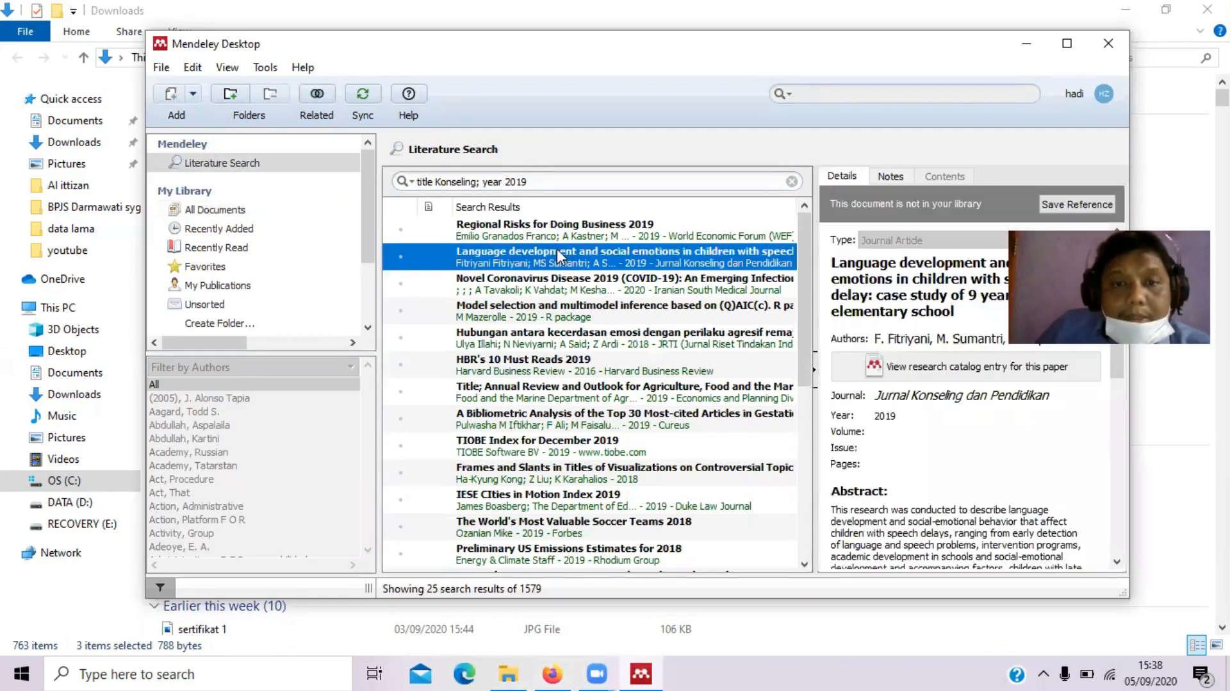
left_click(547, 288)
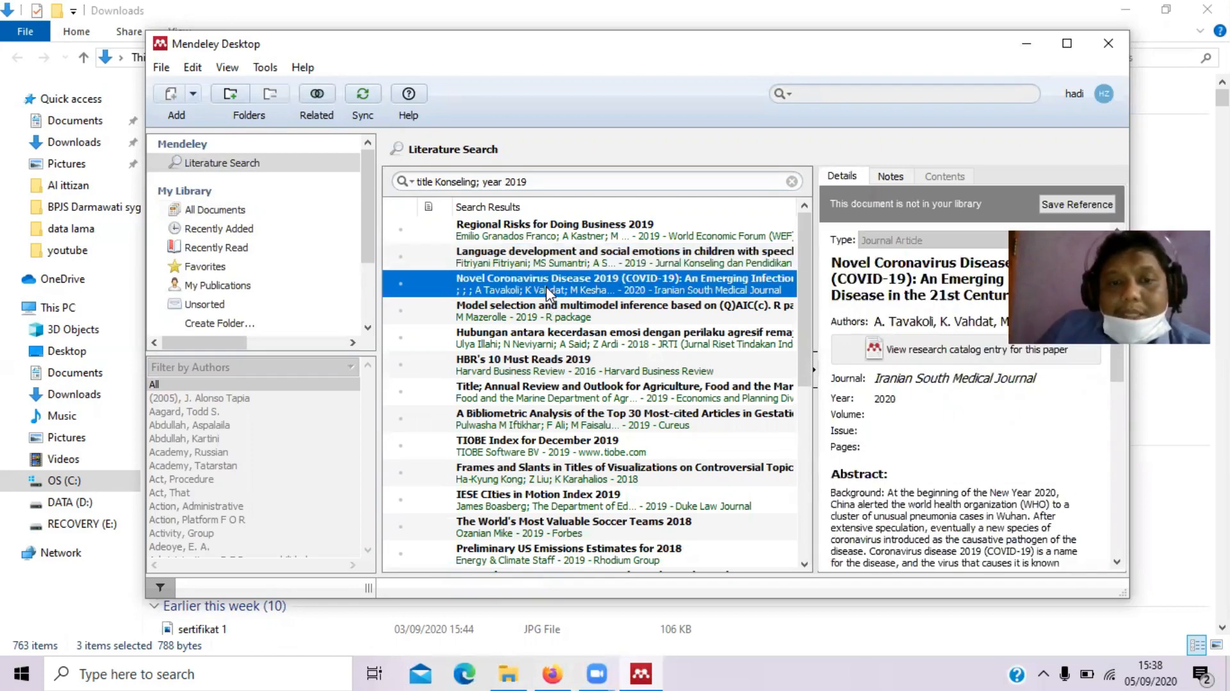
left_click(437, 185)
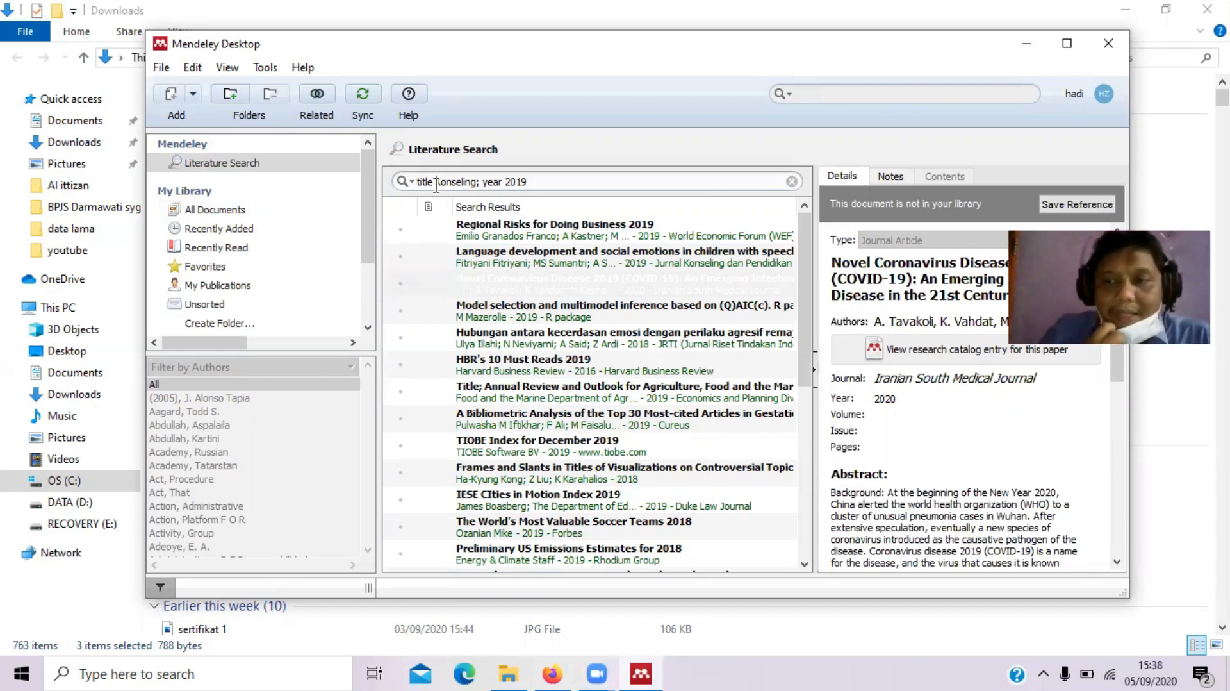
key("BackSpace")
key("BackSpace")
key("BackSpace")
key("BackSpace")
key("BackSpace")
key("BackSpace")
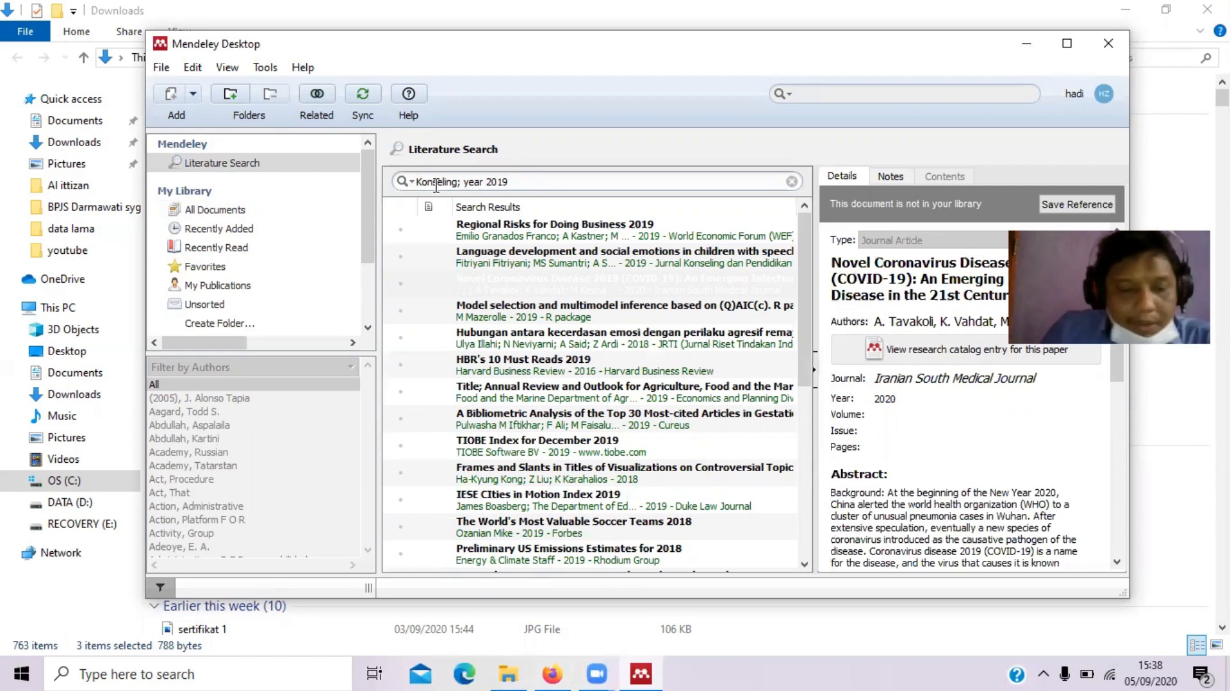
triple_click(436, 183)
key("BackSpace")
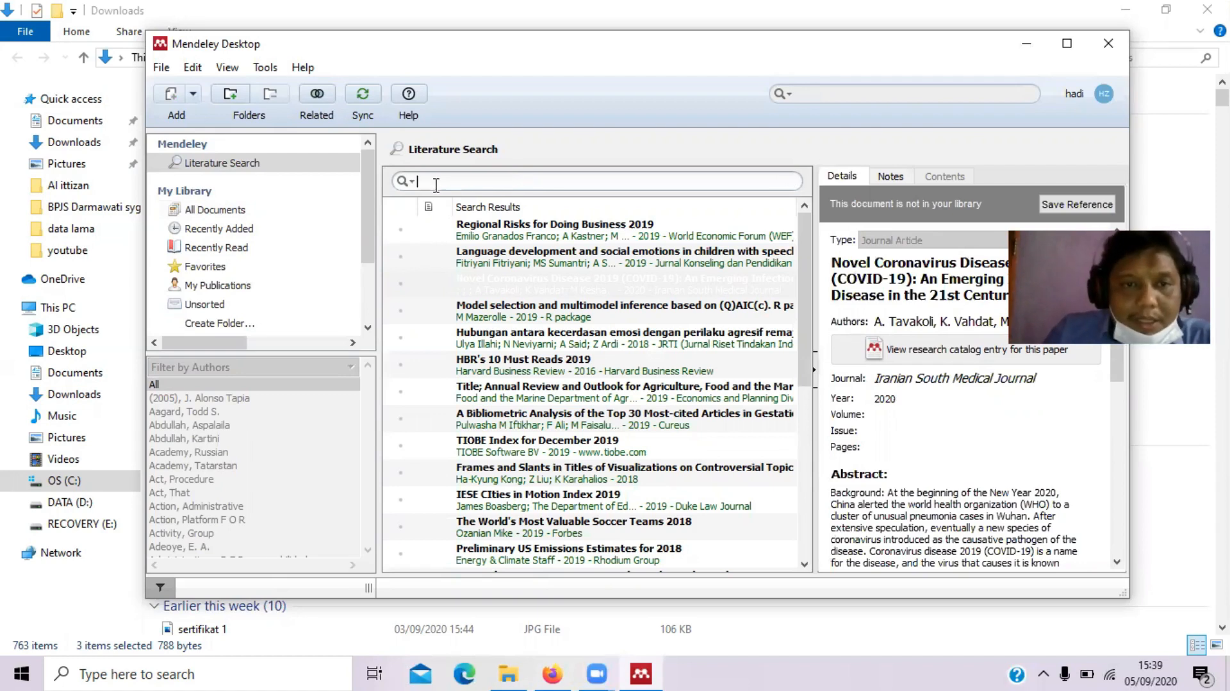
Search the catalogue by author 'fahli' and step through the first results' details
left_click(407, 182)
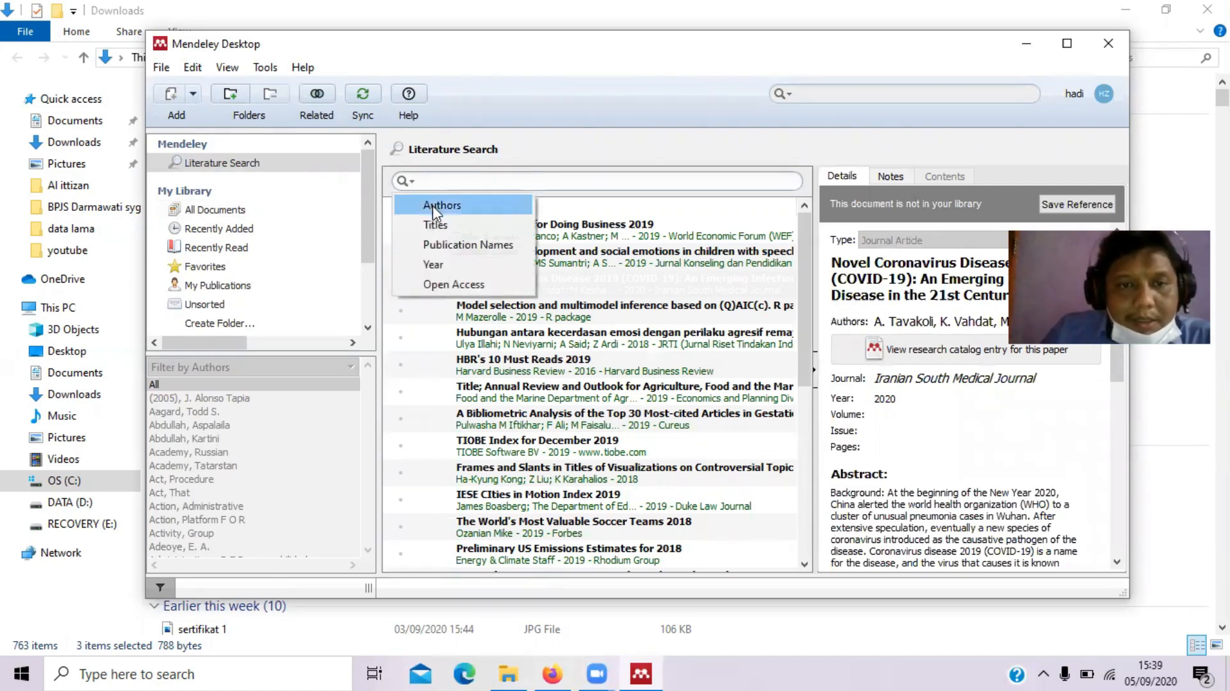
left_click(433, 206)
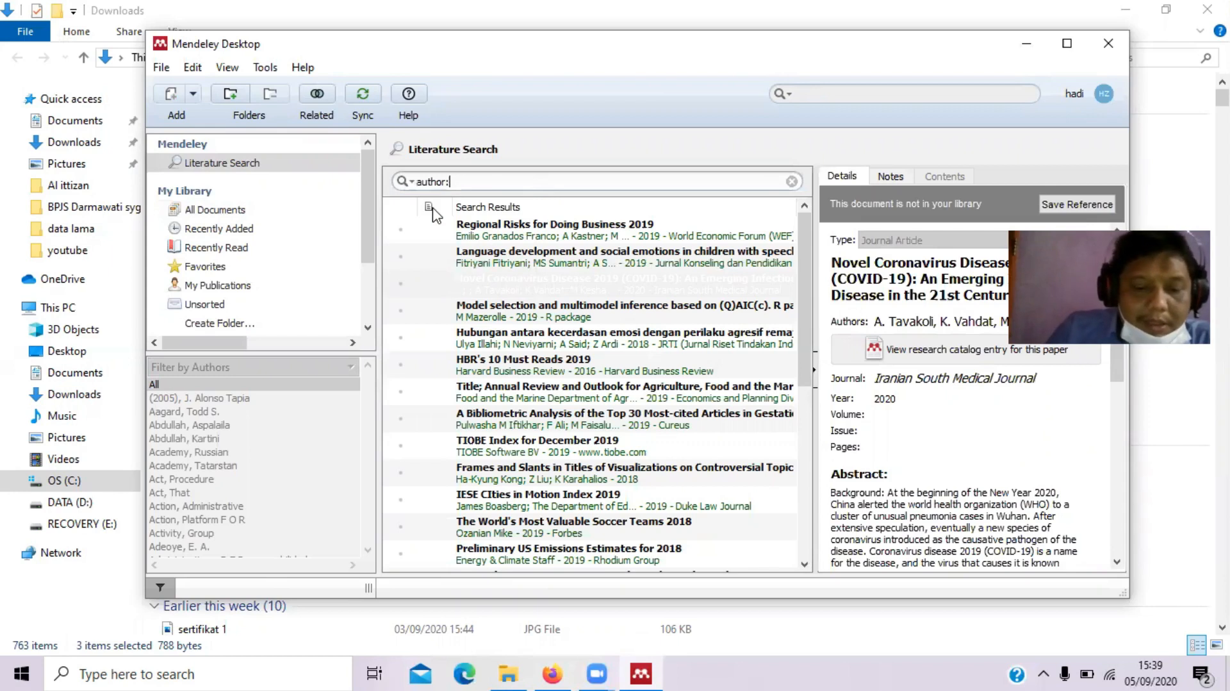
type("fahli")
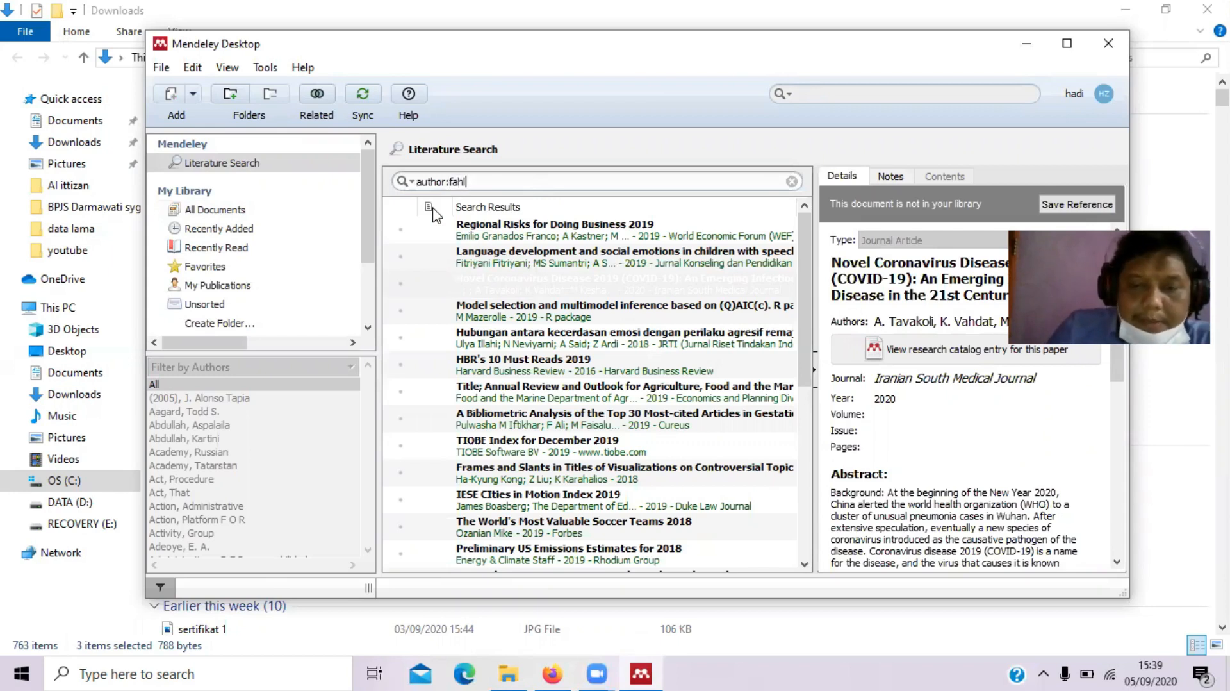
key("Return")
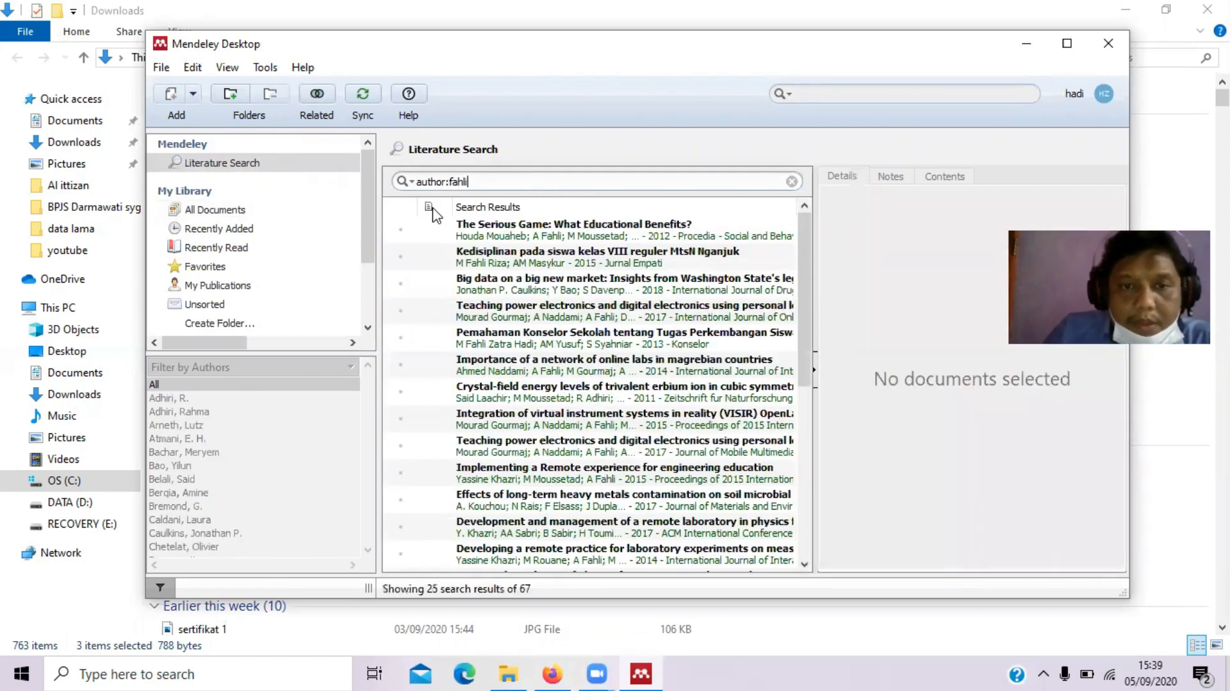
left_click(529, 232)
key("Down")
key("Down")
key("Down")
key("Down")
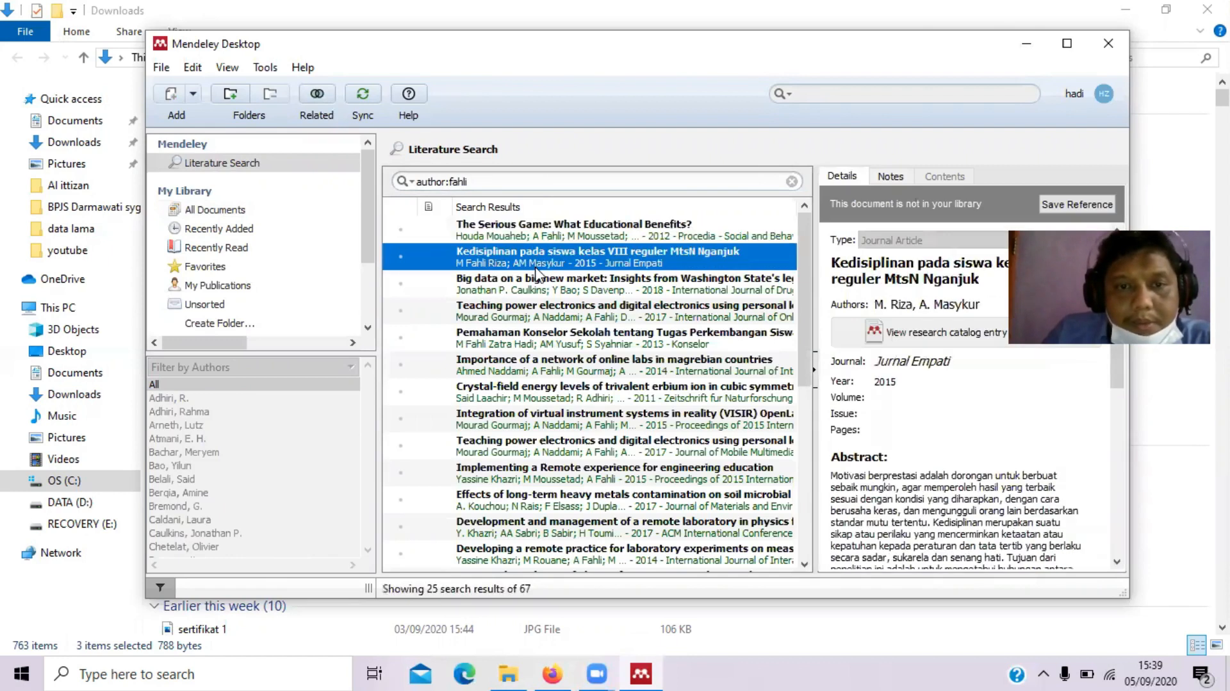
key("Down")
key("Down")
key("Down")
key("Down")
key("Down")
key("Down")
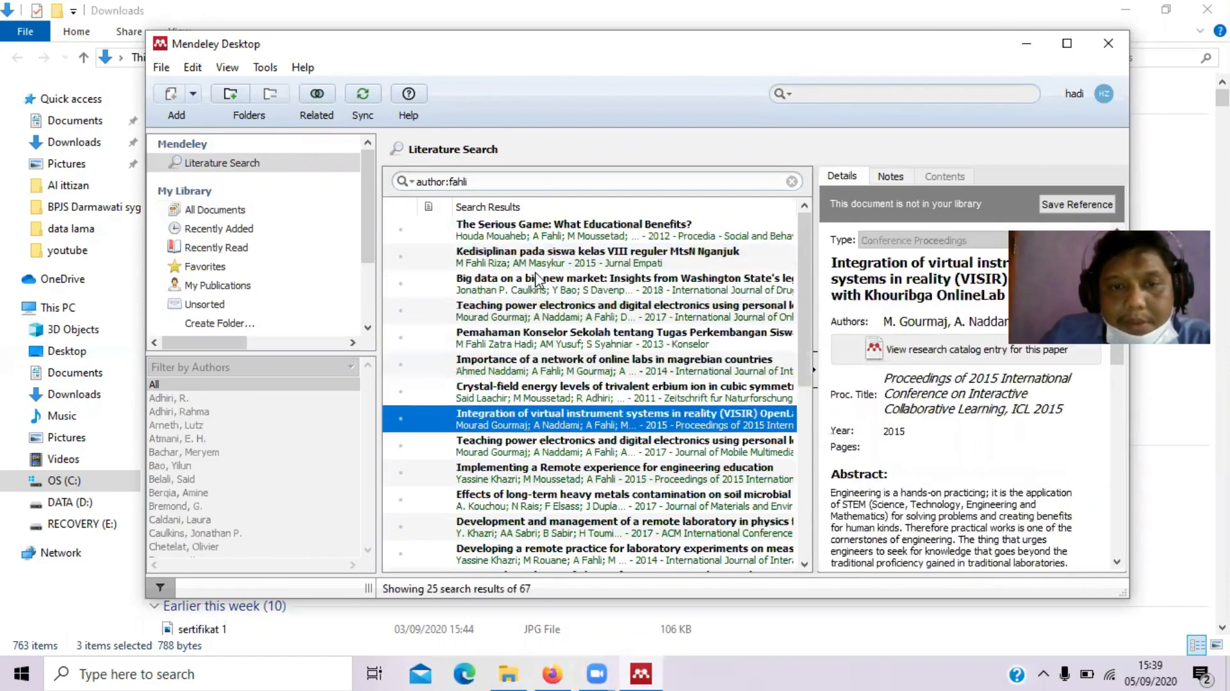
Switch the author to 'arikunto', review three results including Dasar-Dasar Evaluasi Pendidikan, then remove the name
left_click(495, 177)
key("BackSpace")
key("BackSpace")
key("BackSpace")
key("BackSpace")
key("BackSpace")
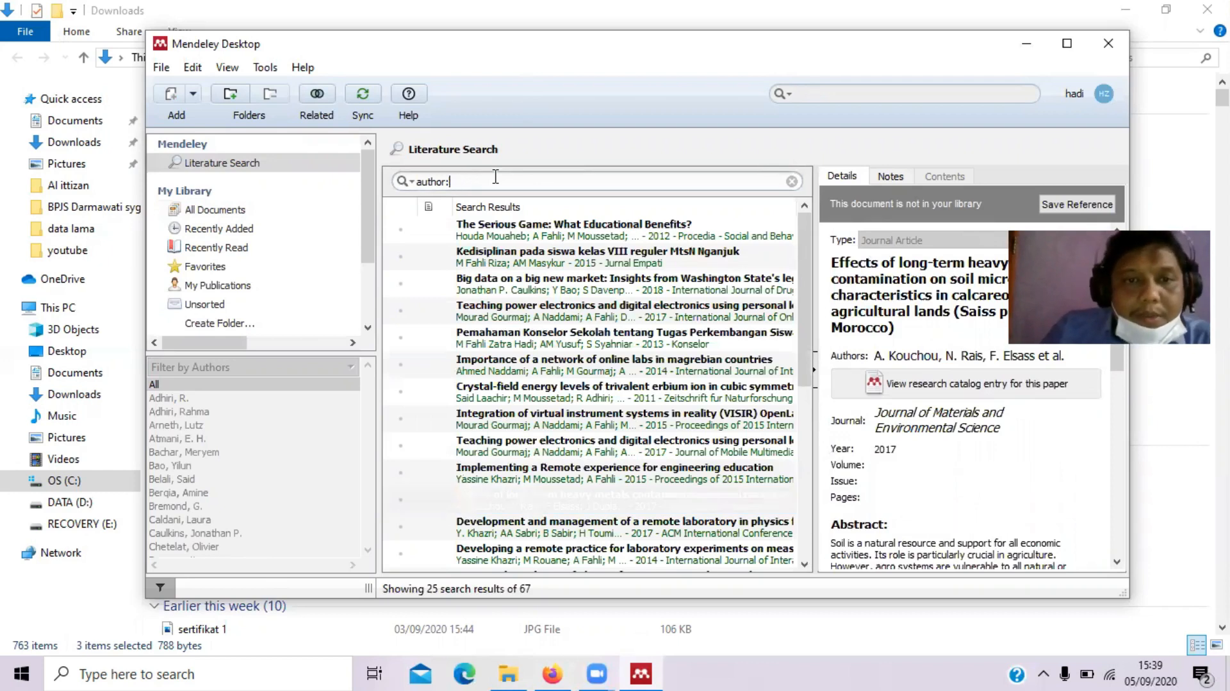
type("arikunto")
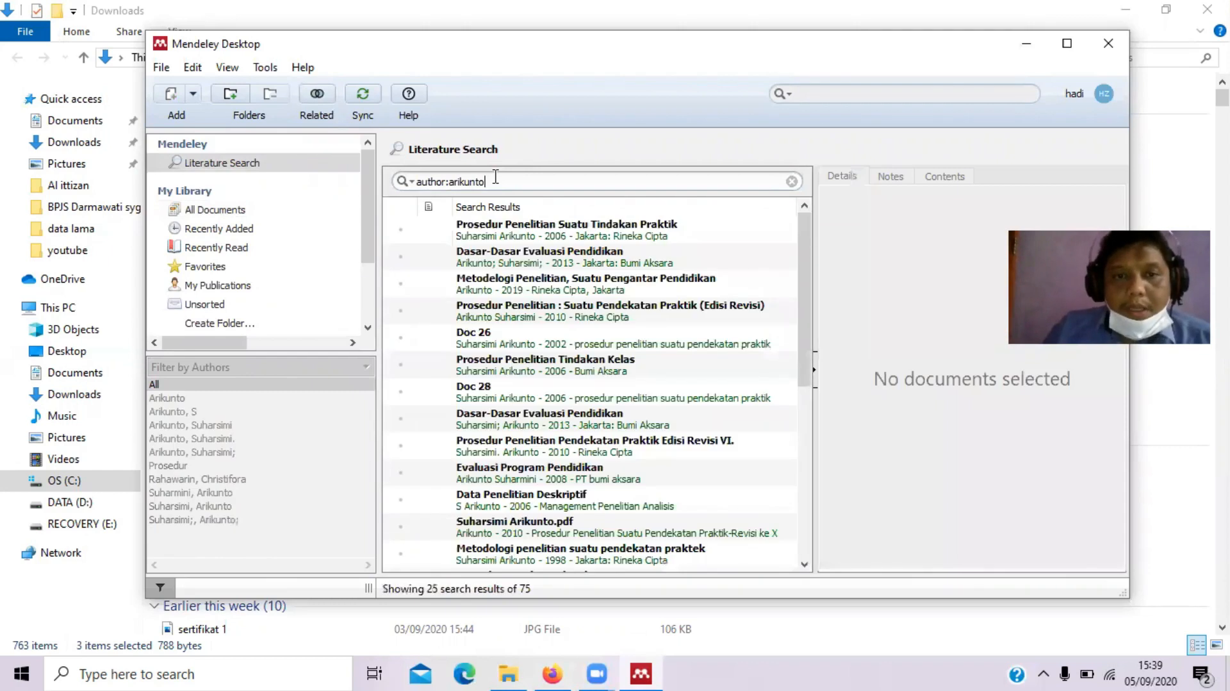
left_click(588, 236)
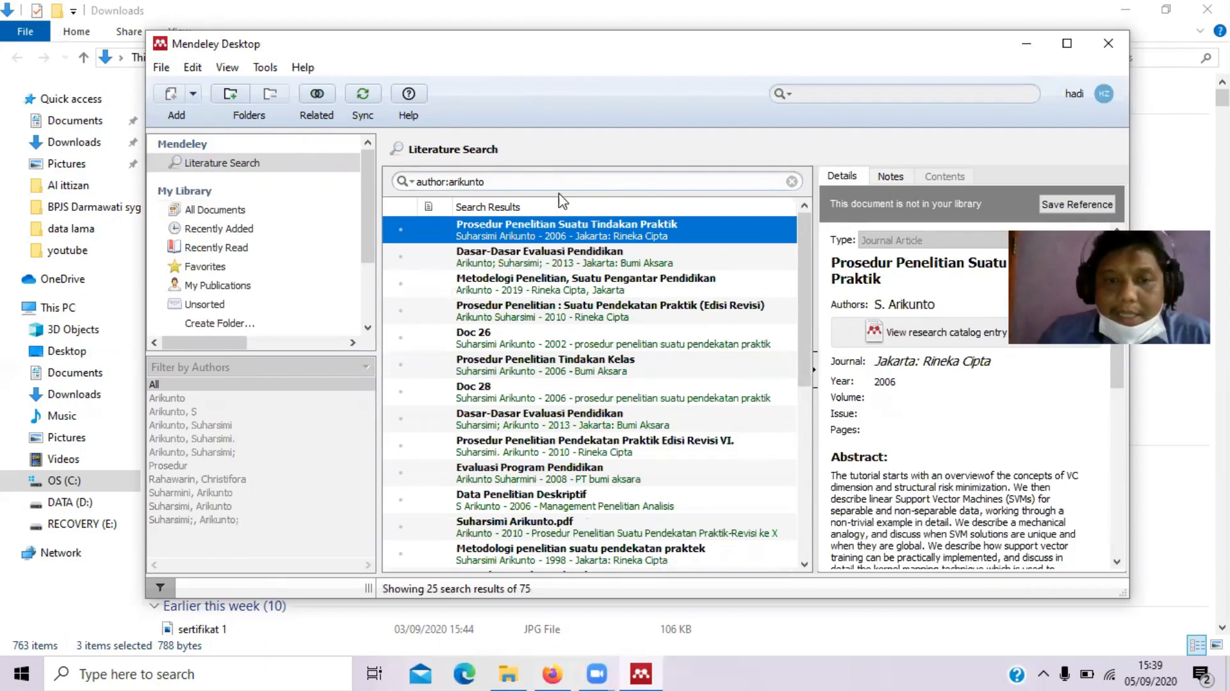
left_click(524, 375)
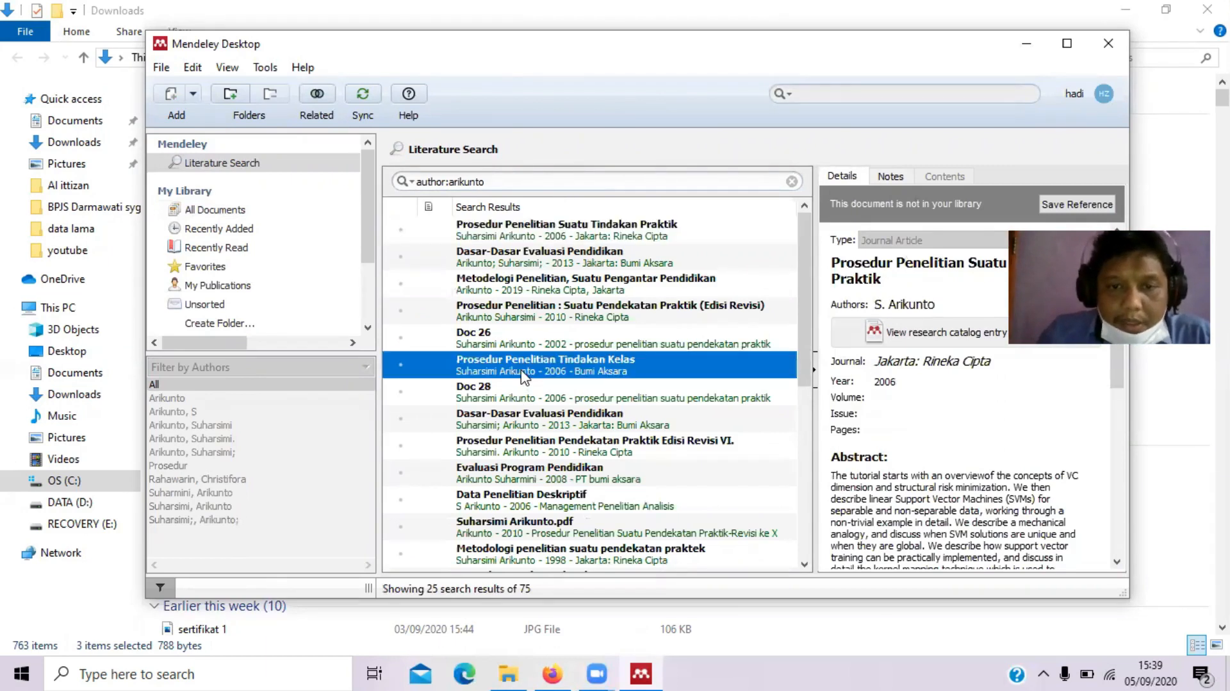
left_click(525, 415)
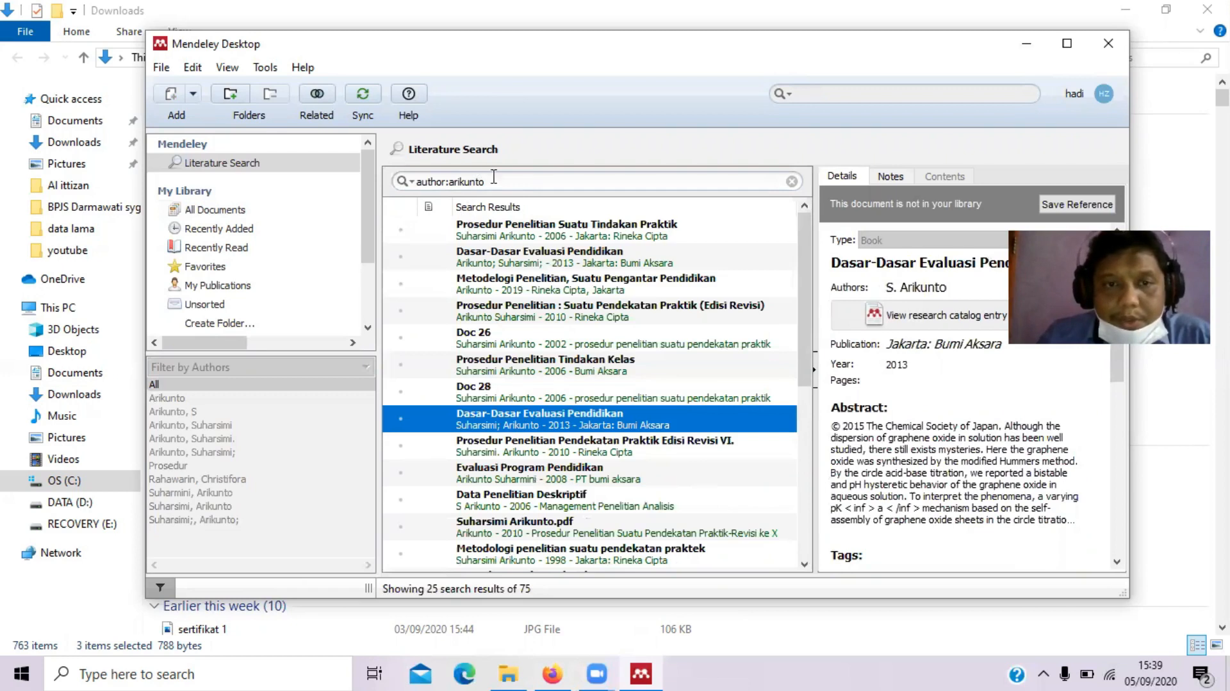
double_click(493, 180)
key("BackSpace")
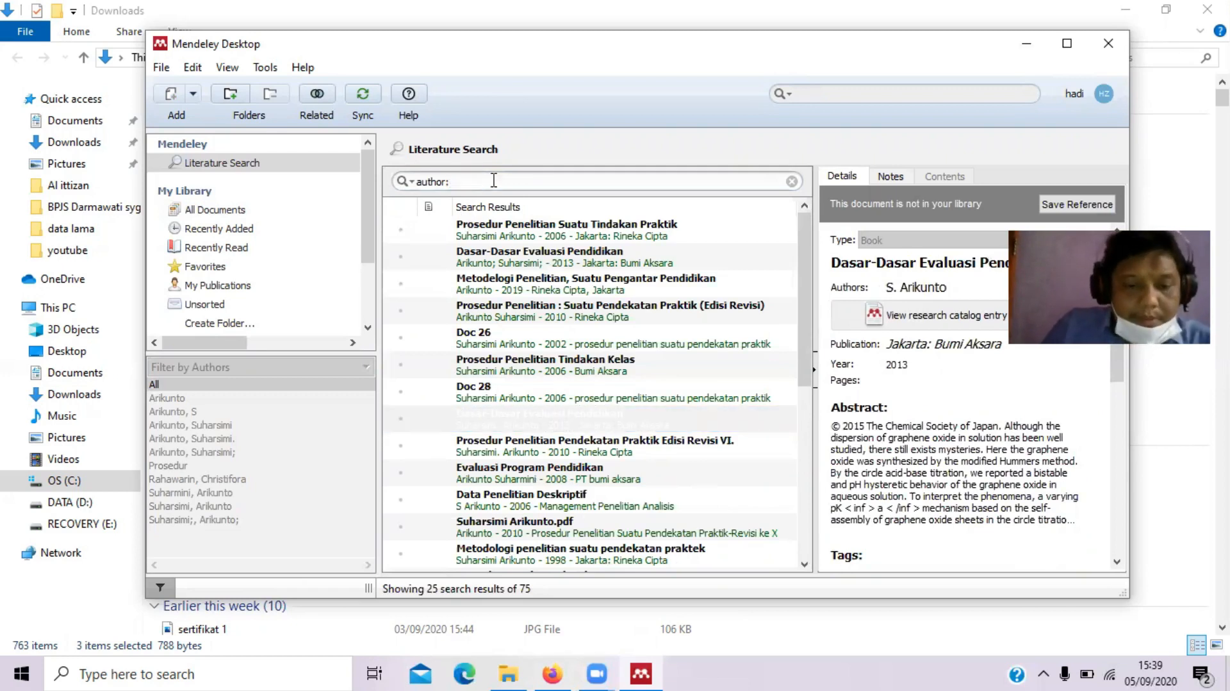
Search for author 'm. fahli' and save Pemahaman Konselor Sekolah to the library
type("m. fahli")
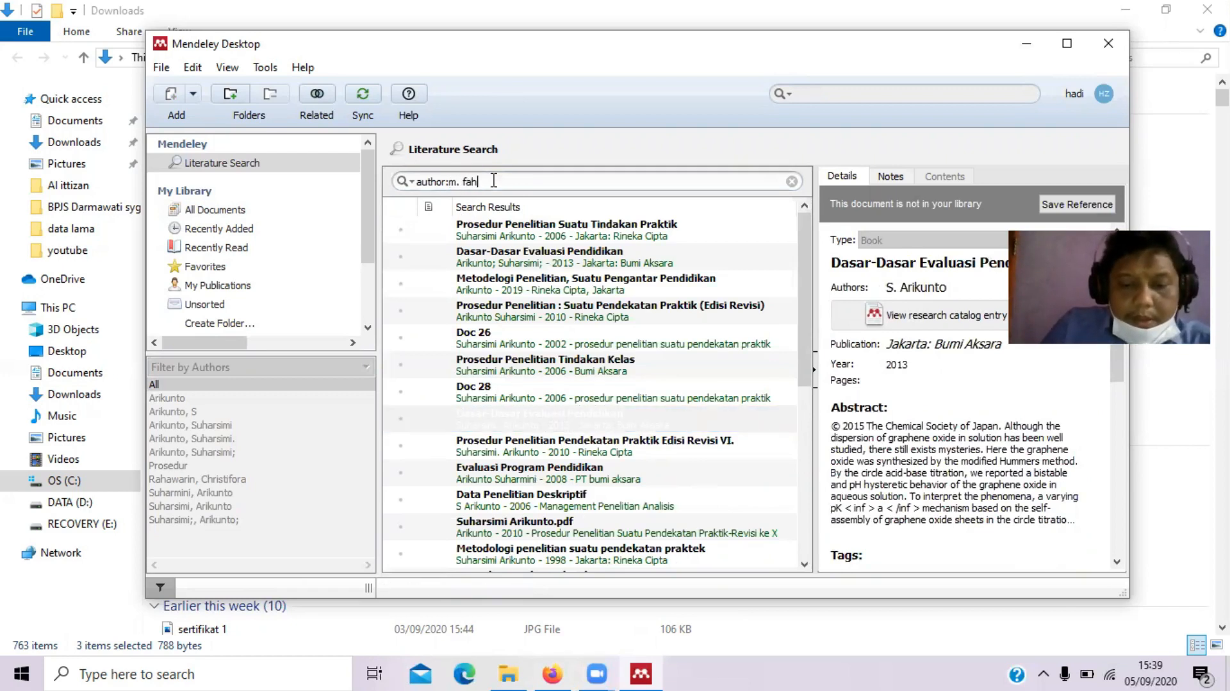
key("Return")
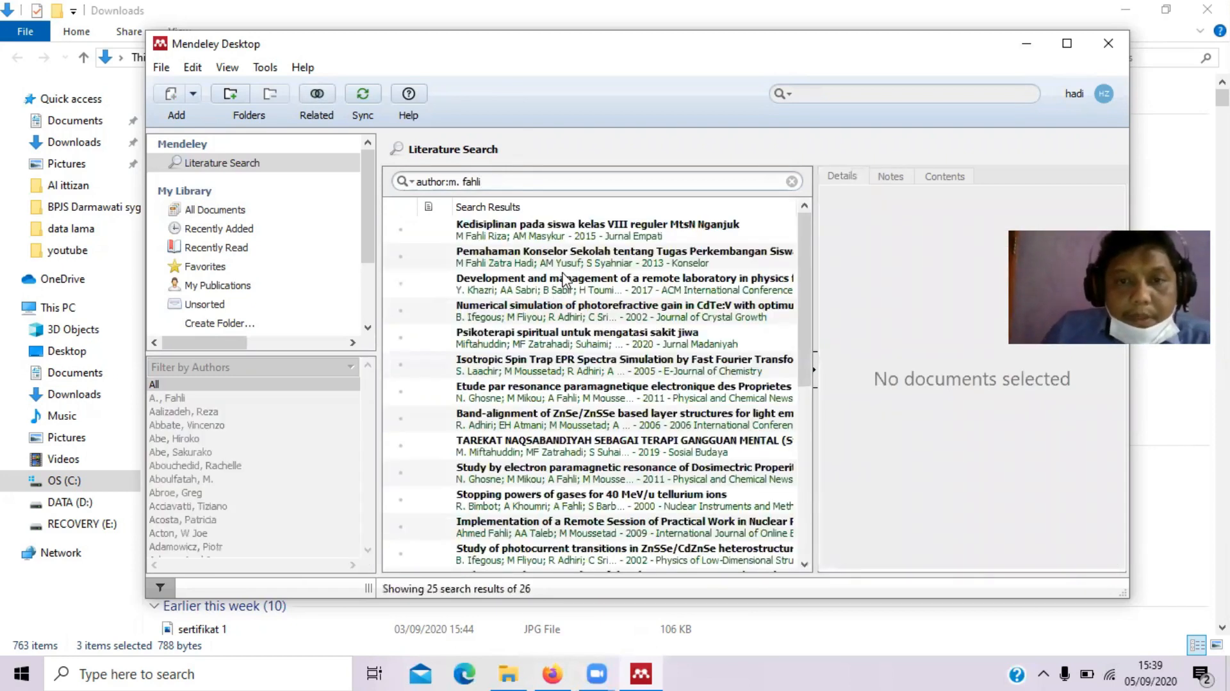
left_click(563, 277)
left_click(548, 267)
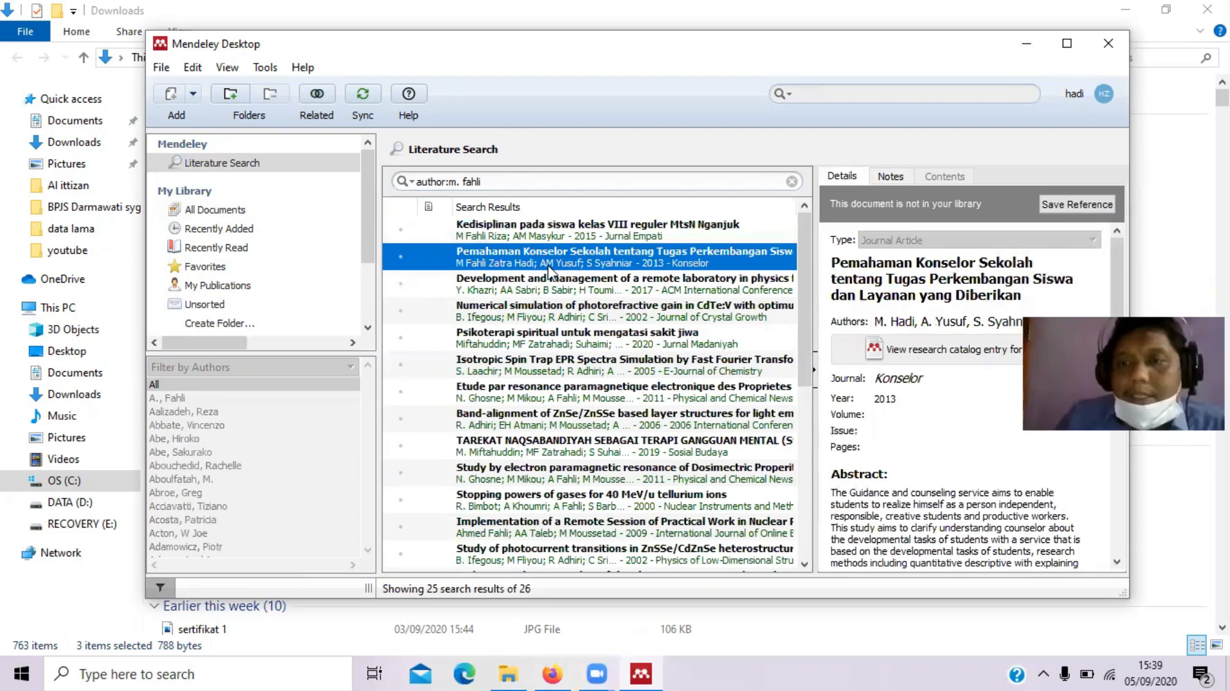
left_click(1078, 206)
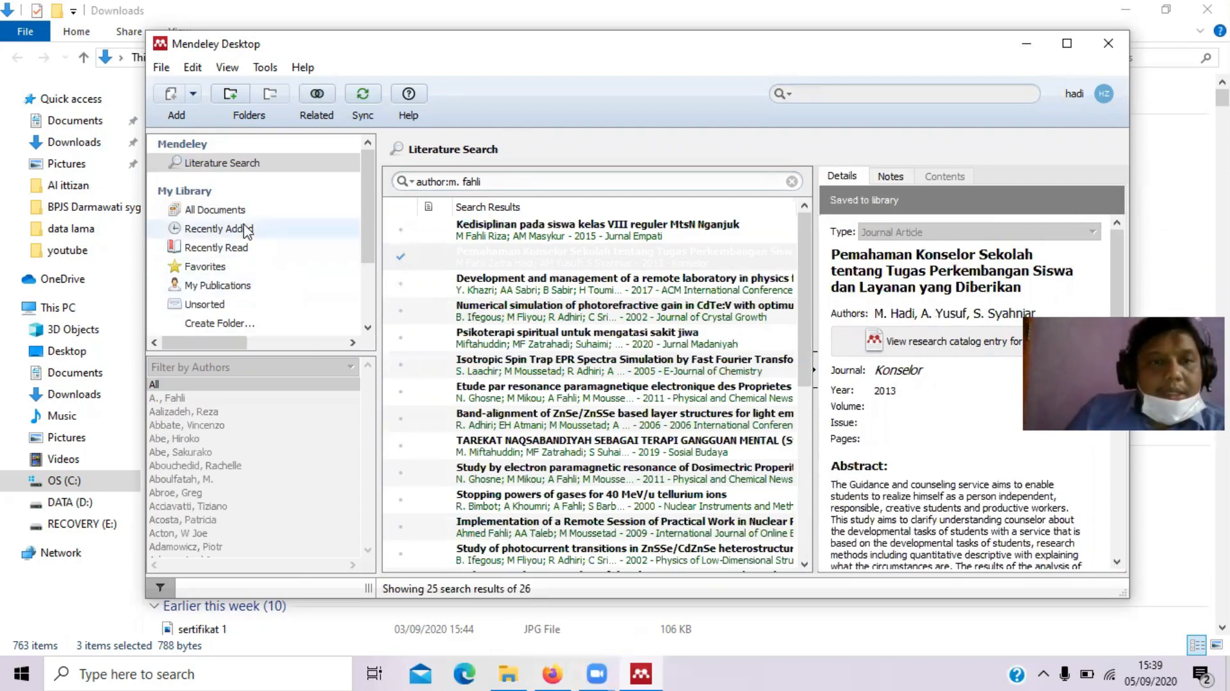
Confirm the fourth article appears in All Documents, then return to the catalogue results
left_click(232, 214)
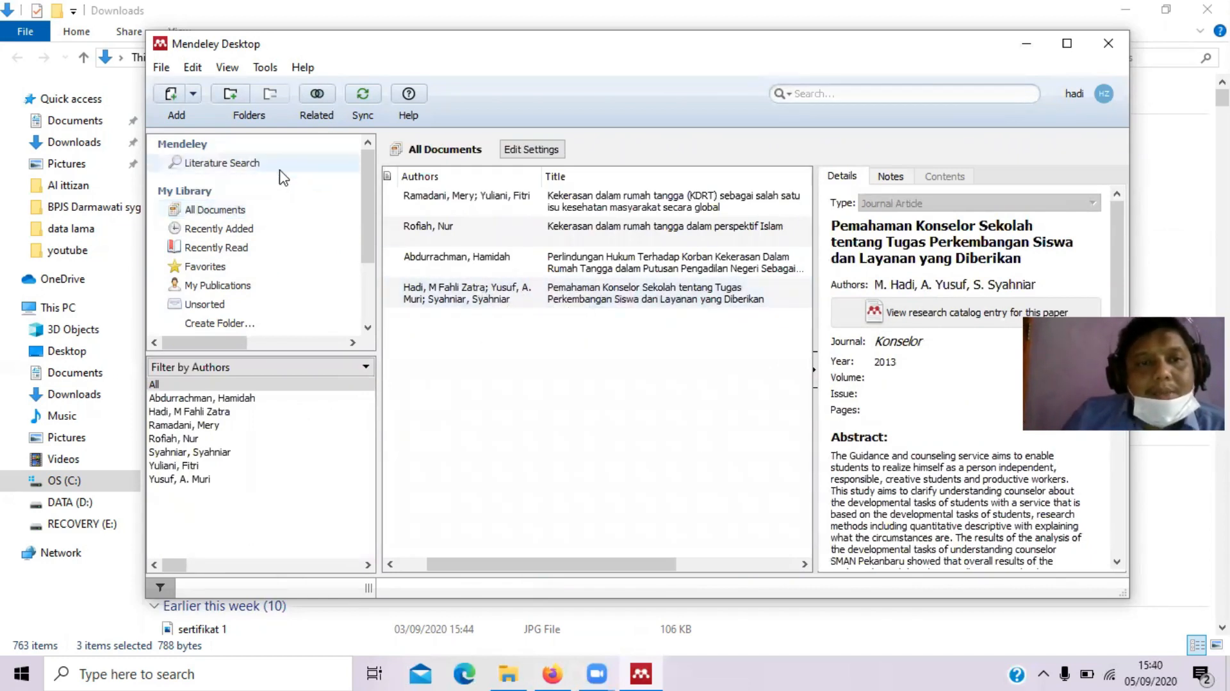
left_click(283, 170)
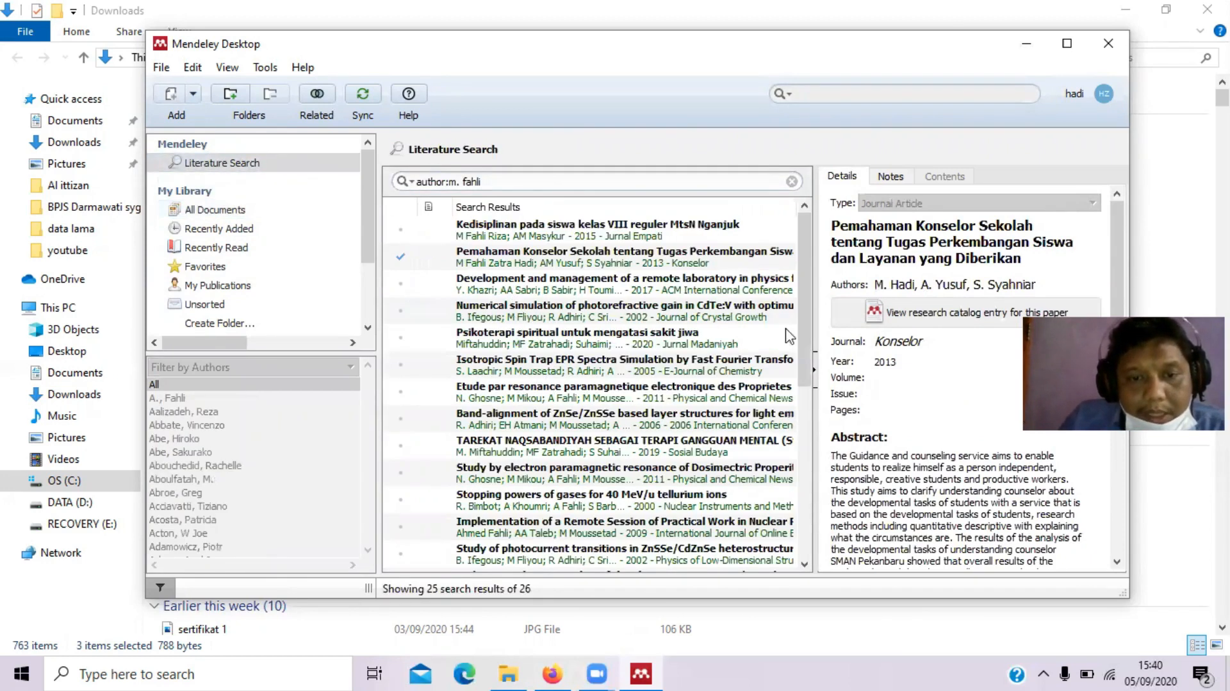
left_click_drag(800, 243, 820, 456)
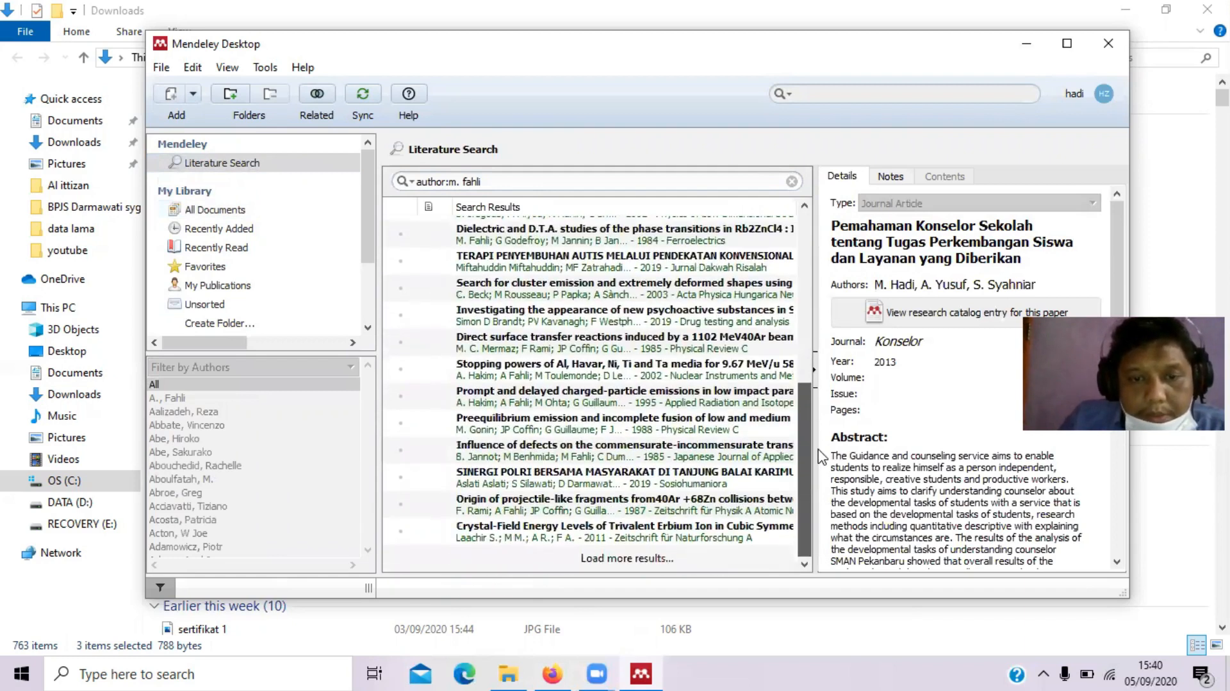
Search Mendeley for author ifdil, save 'Konsep Kecemasan (Anxiety) pada Lanjut Usia (Lansia)' and view All Documents
left_click(564, 181)
key("BackSpace")
key("BackSpace")
key("BackSpace")
key("BackSpace")
key("BackSpace")
key("BackSpace")
key("BackSpace")
key("BackSpace")
key("BackSpace")
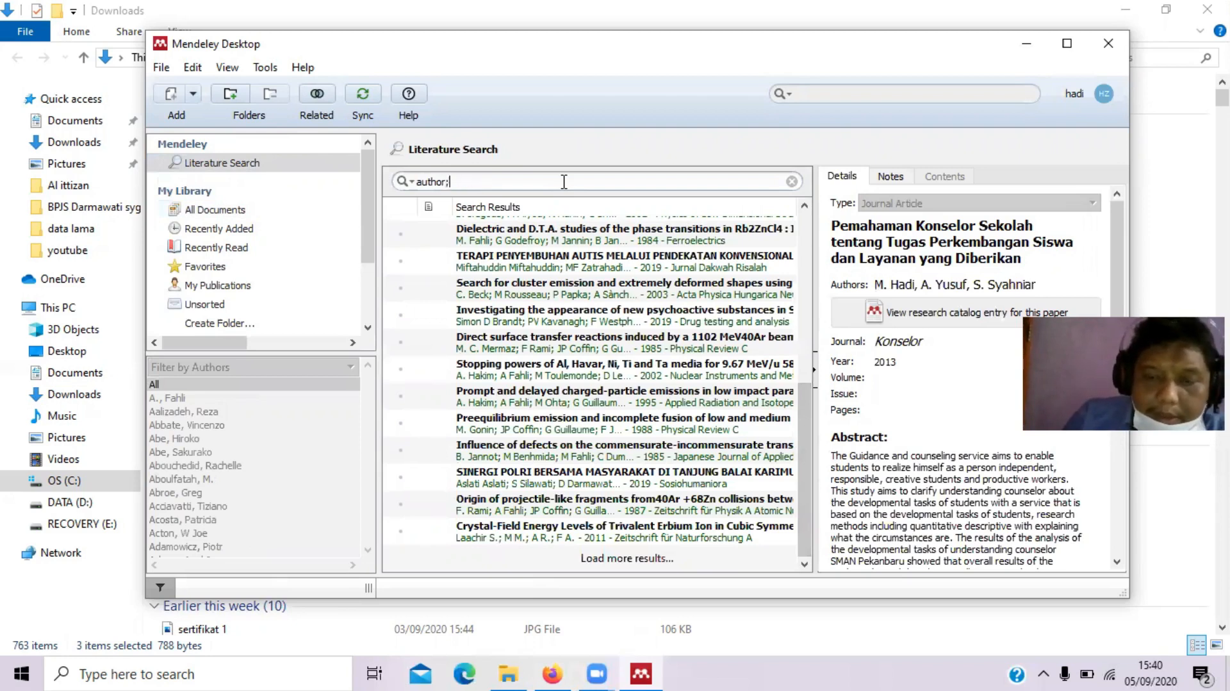
type(": i")
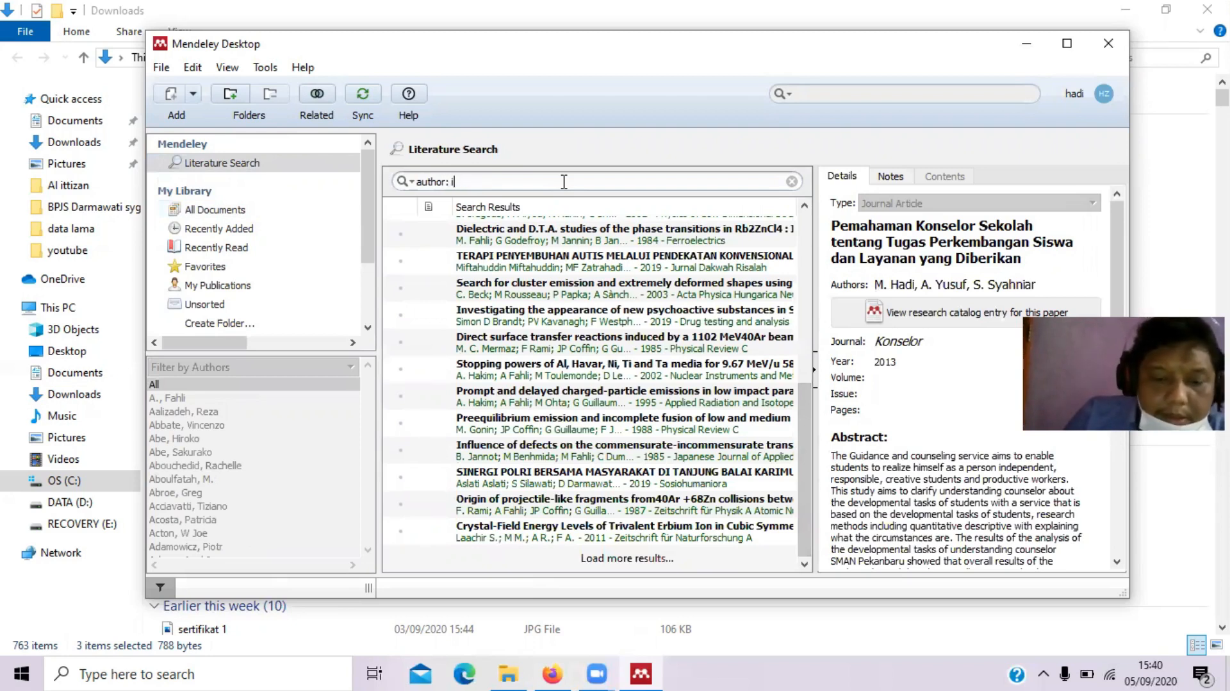
type("fdil")
key("Return")
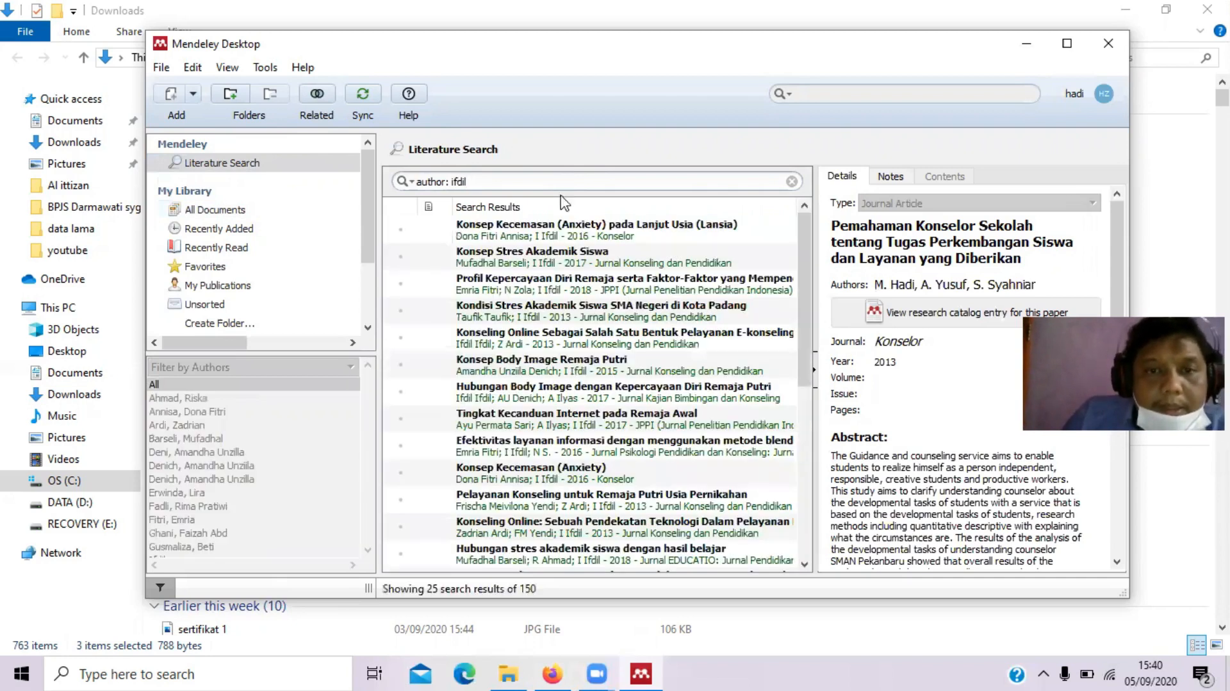
left_click(564, 236)
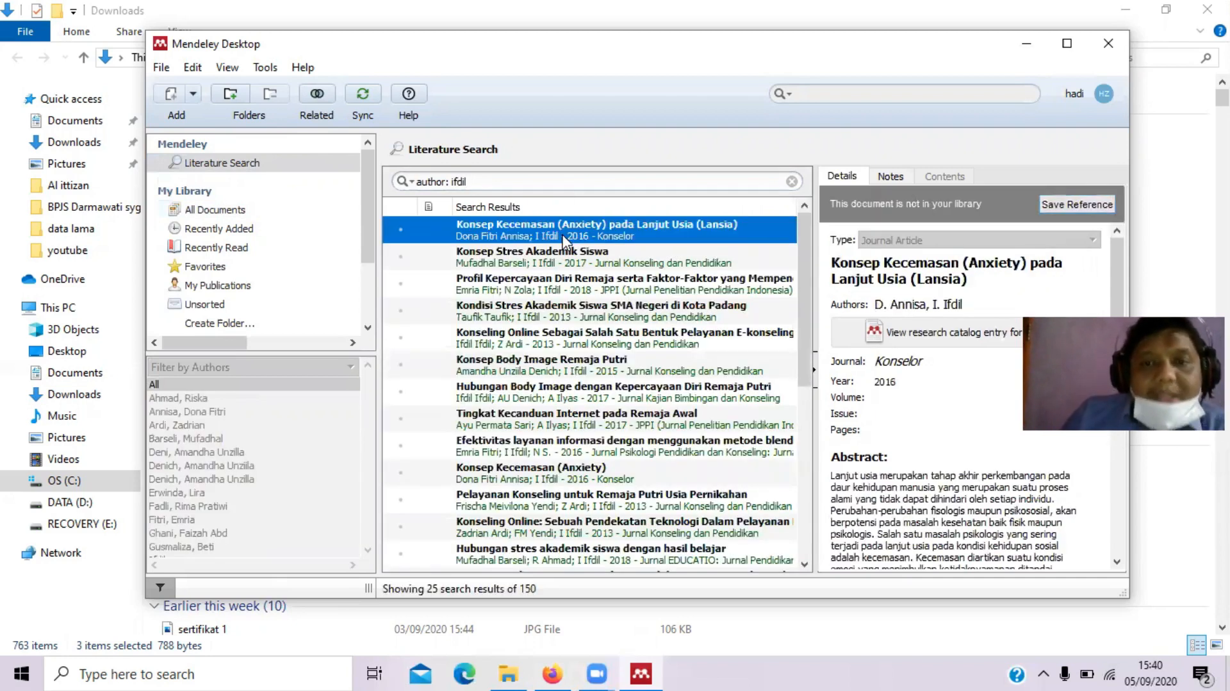
left_click(1088, 205)
left_click(266, 211)
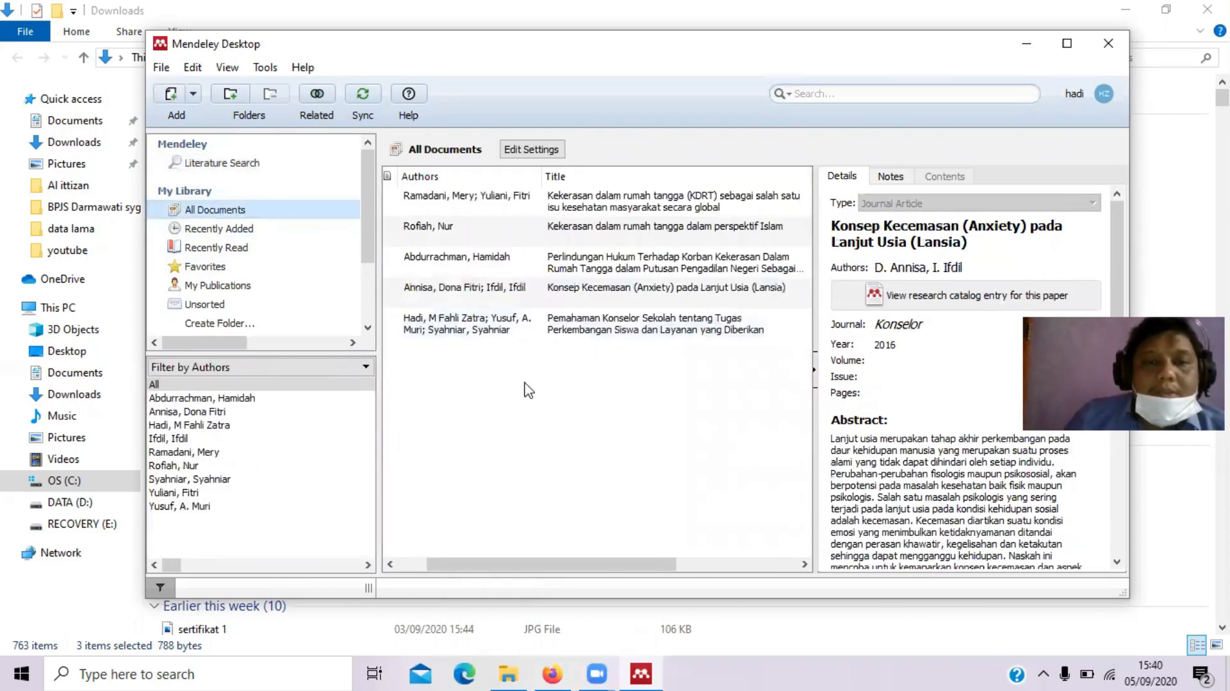
Select the Konsep Kecemasan article in the library to check its details (Konselor, 2016)
left_click(466, 290)
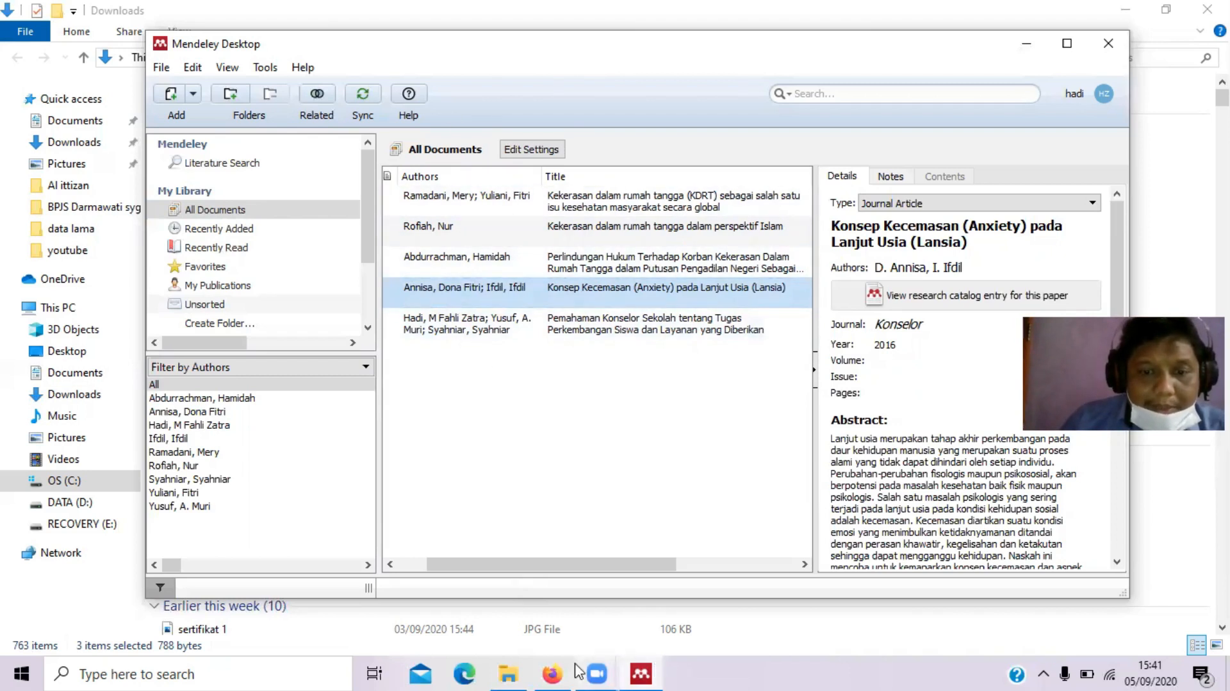
Minimize File Explorer, Mendeley Desktop and Firefox to clear the desktop
left_click(1122, 9)
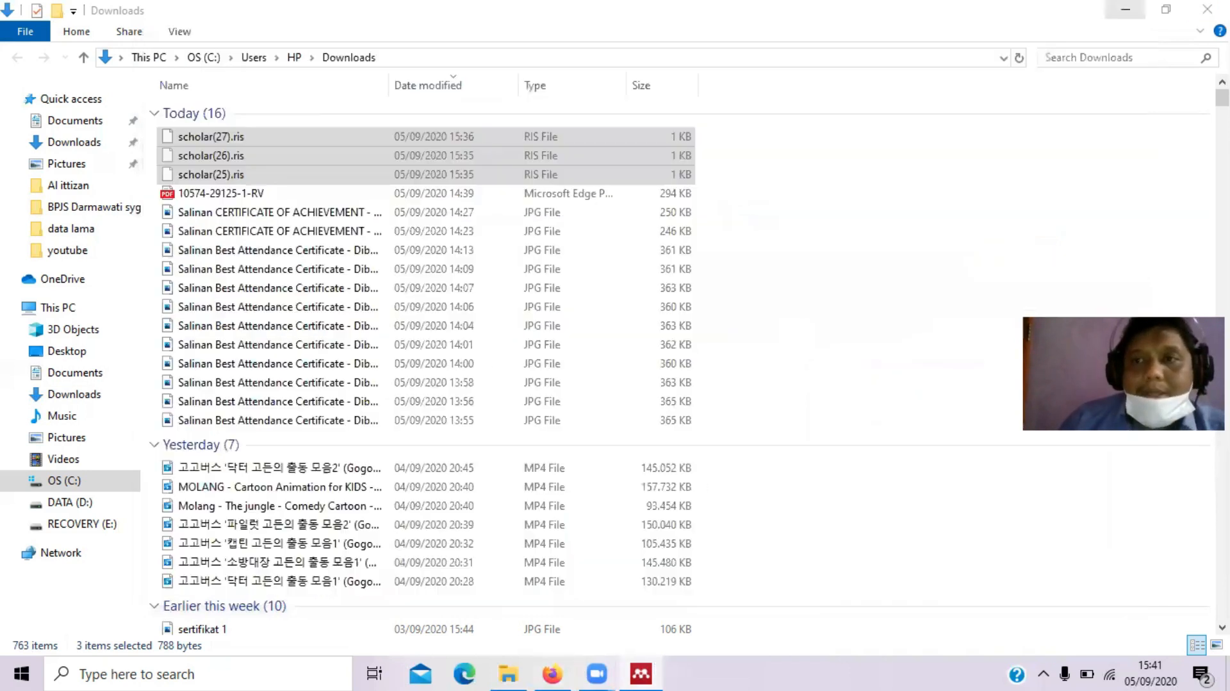
left_click(1125, 10)
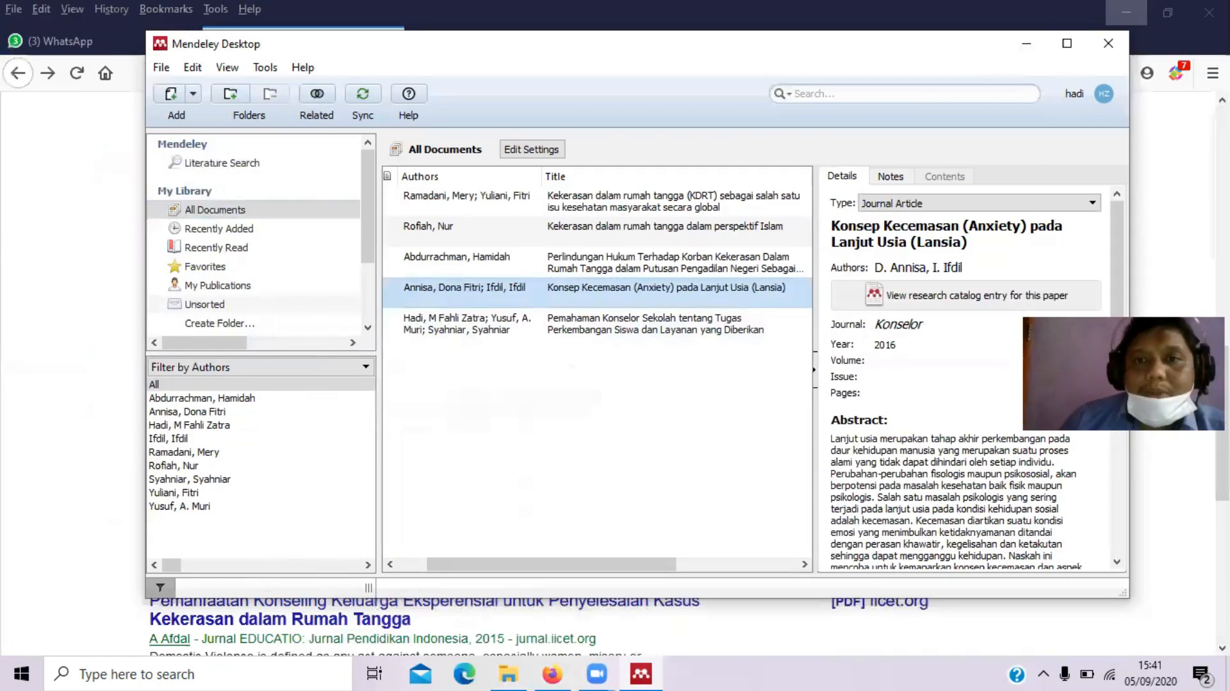
left_click(1037, 48)
left_click(1127, 11)
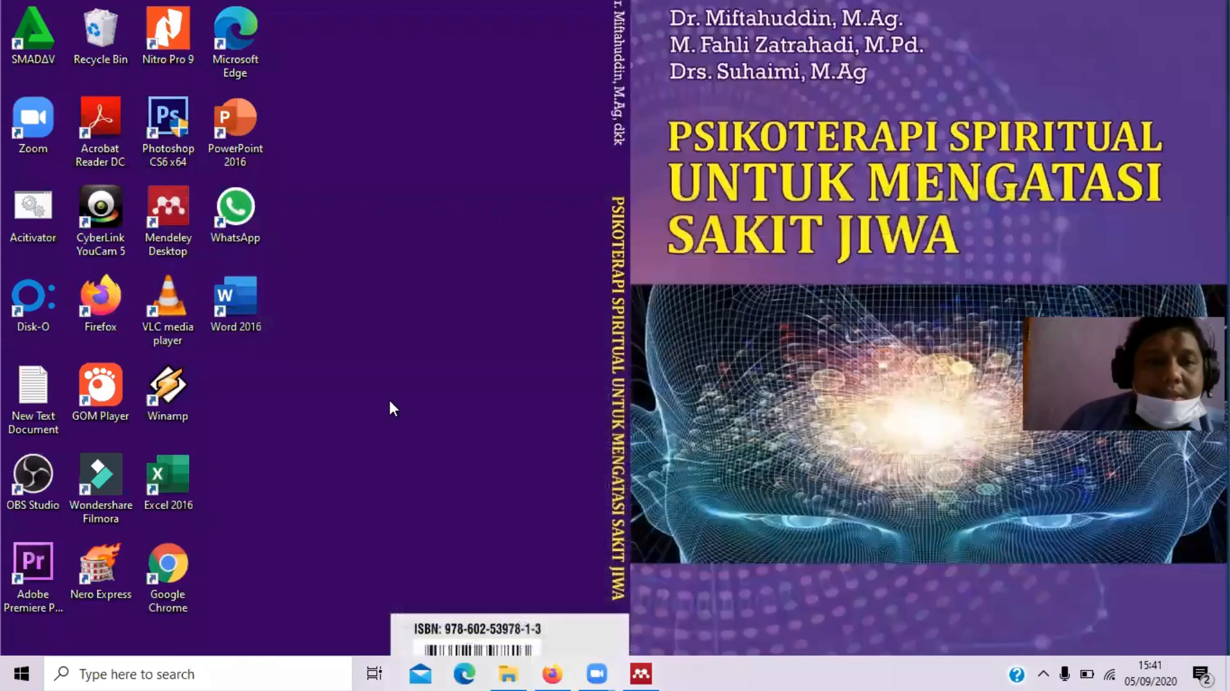
Launch Word 2016 from the desktop with Mendeley Desktop restored alongside it
left_click(257, 291)
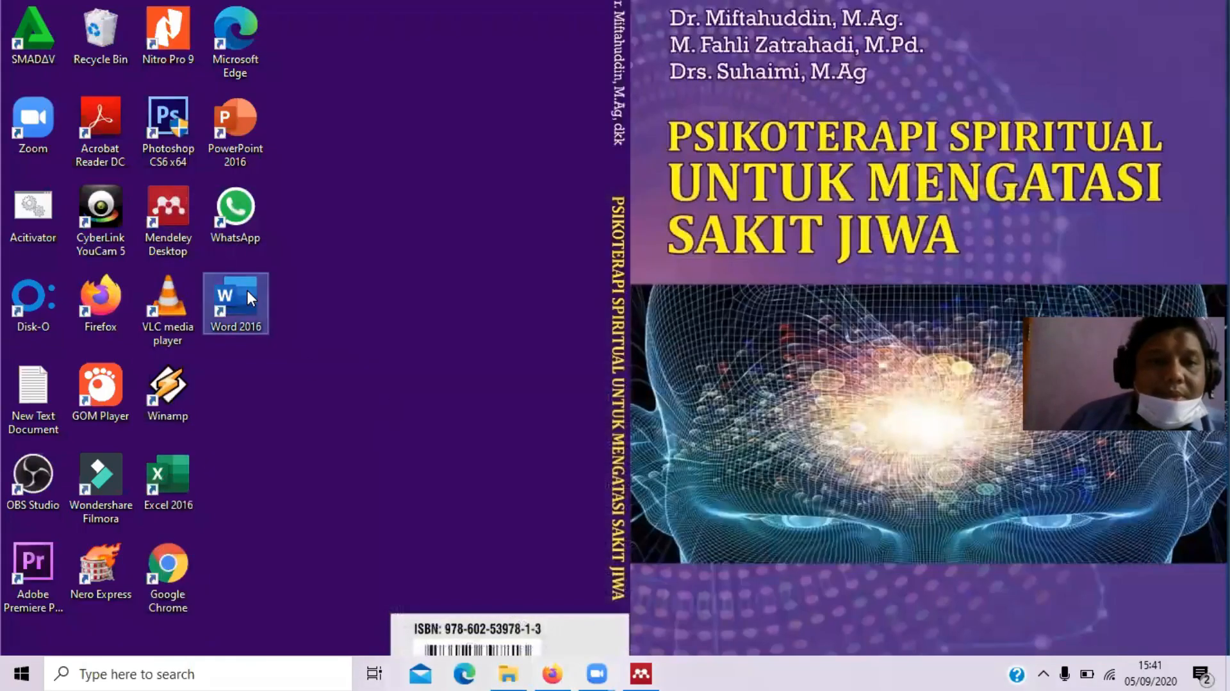
left_click(630, 675)
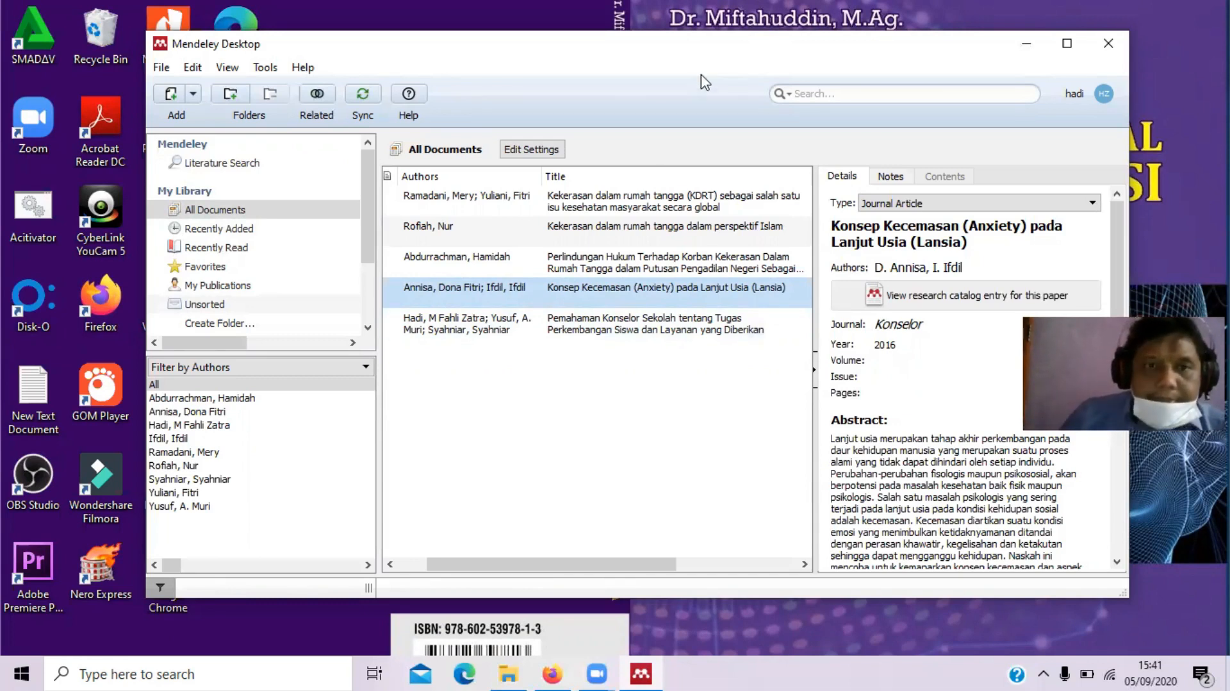
left_click(345, 4)
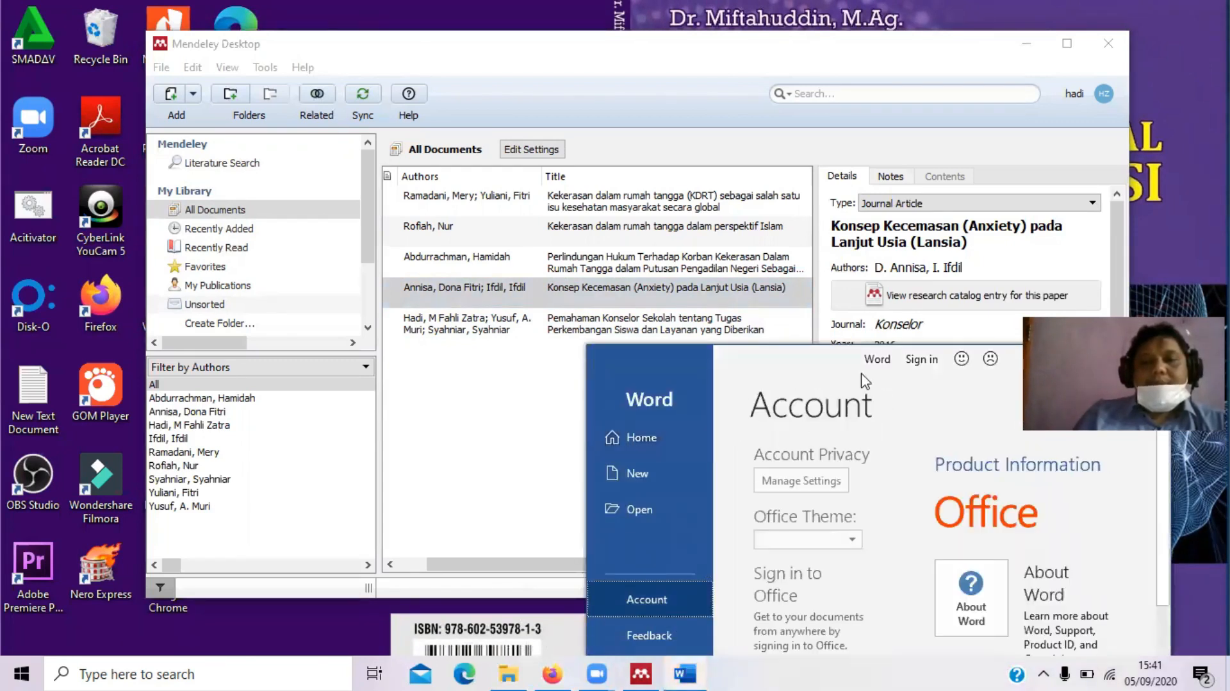
Maximize Word and create a blank Document1, dismissing the Page Setup dialog
left_click_drag(813, 356, 660, 156)
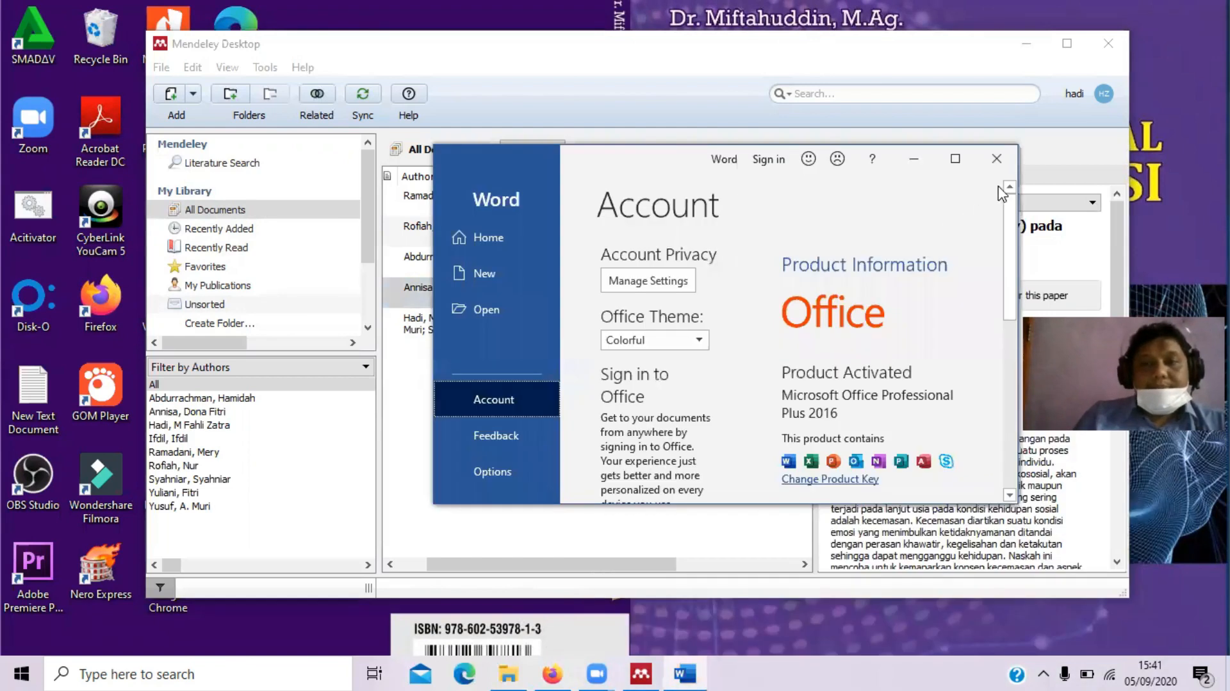
left_click(955, 158)
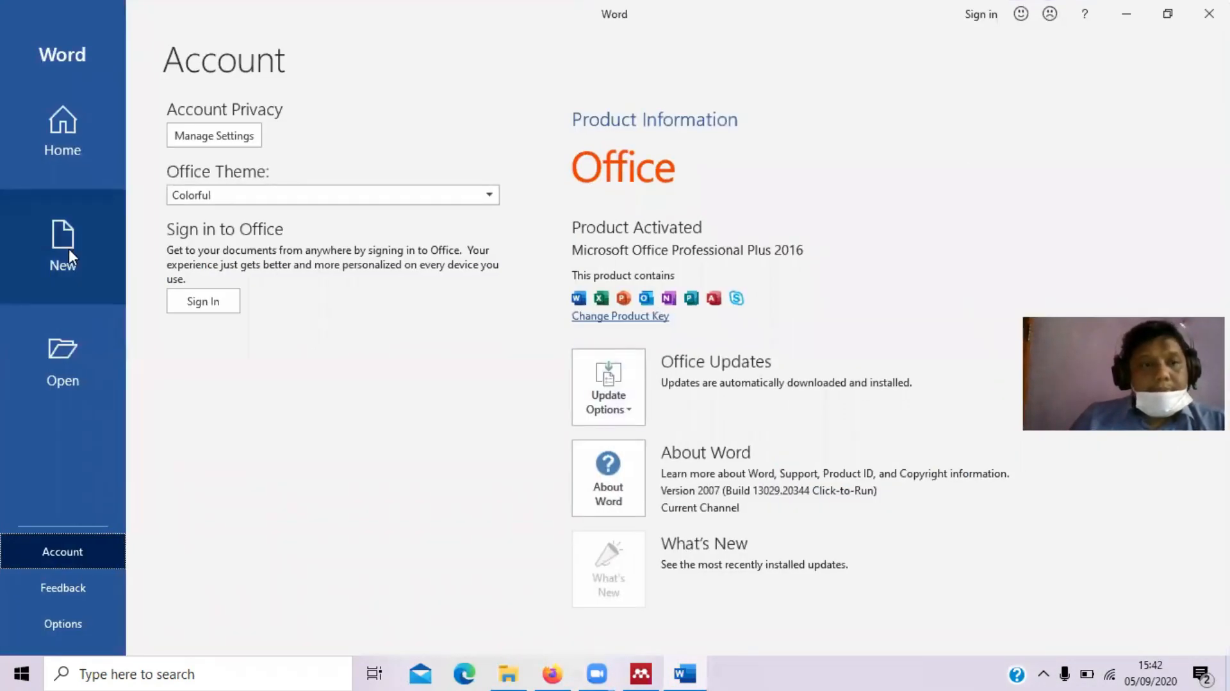
left_click(66, 125)
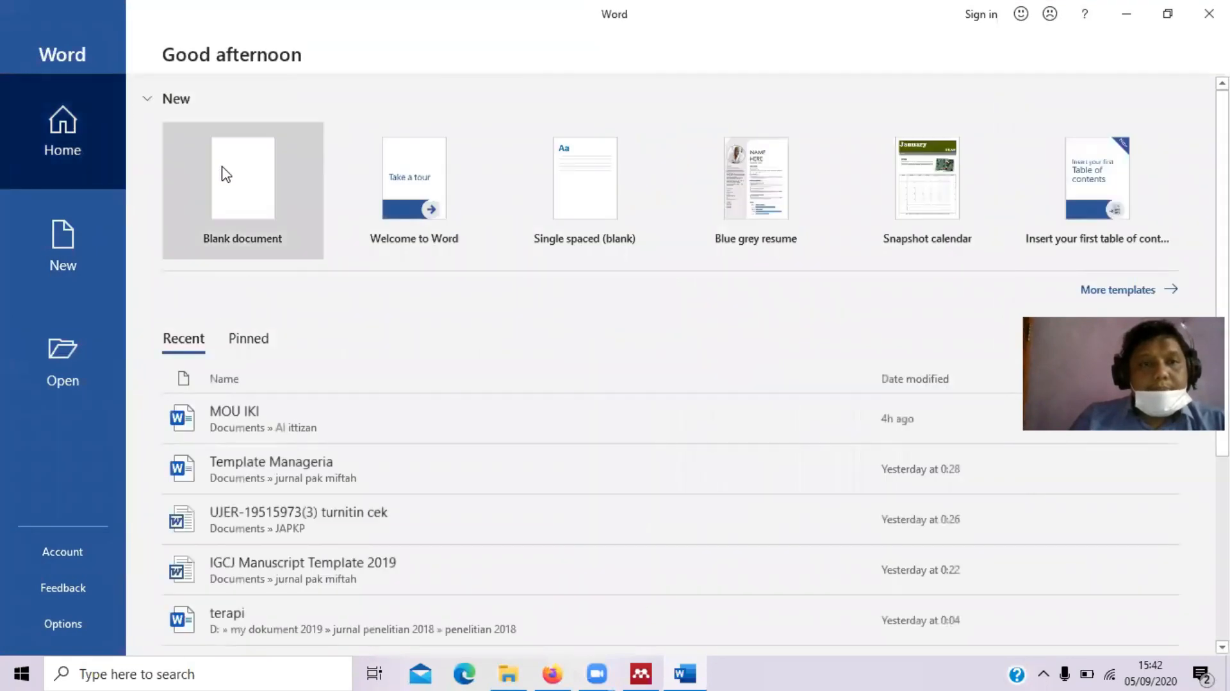
left_click(261, 195)
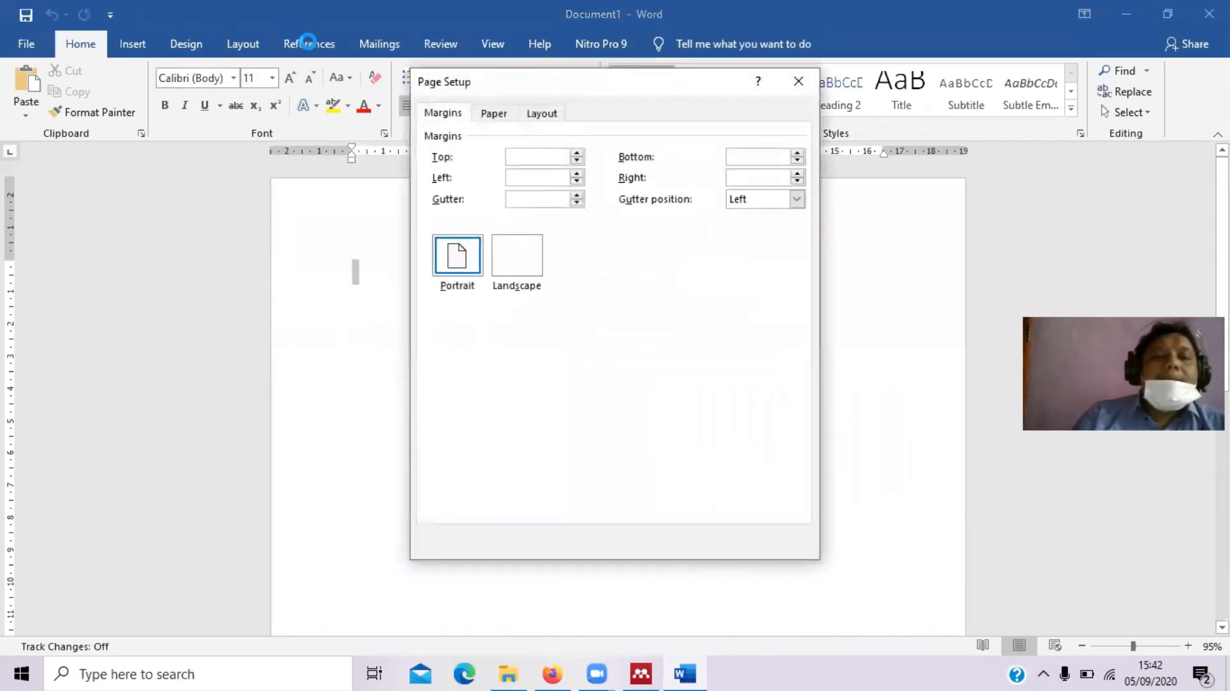
left_click(798, 82)
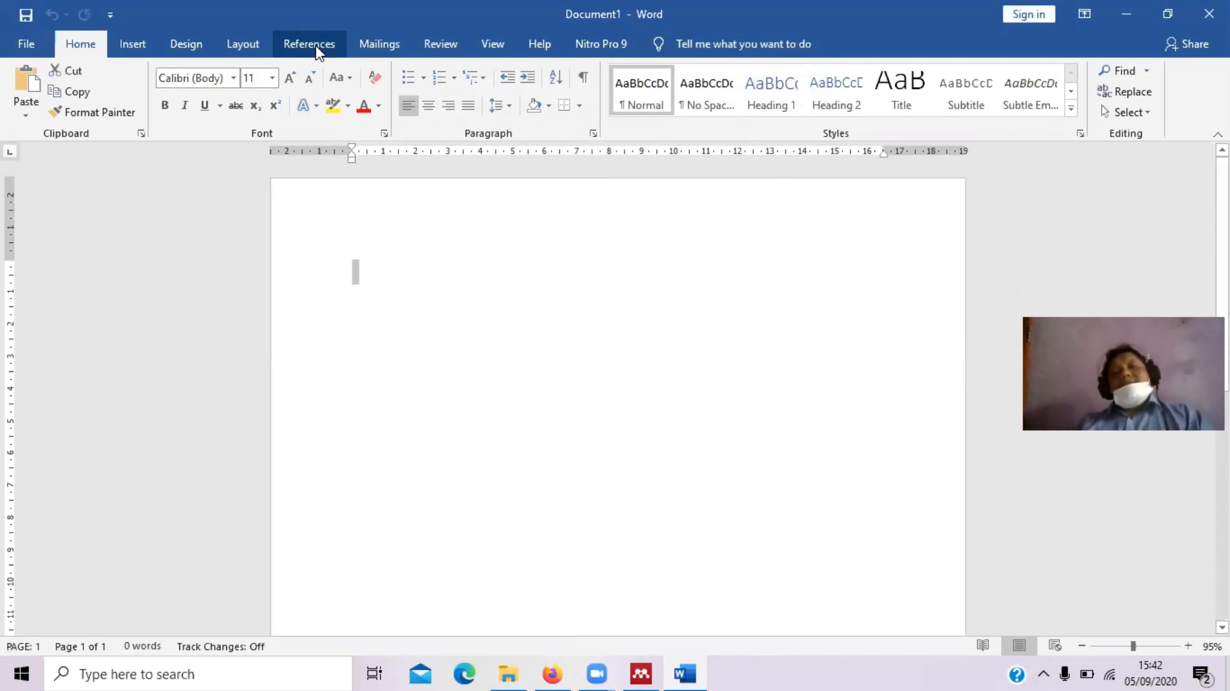
left_click(311, 44)
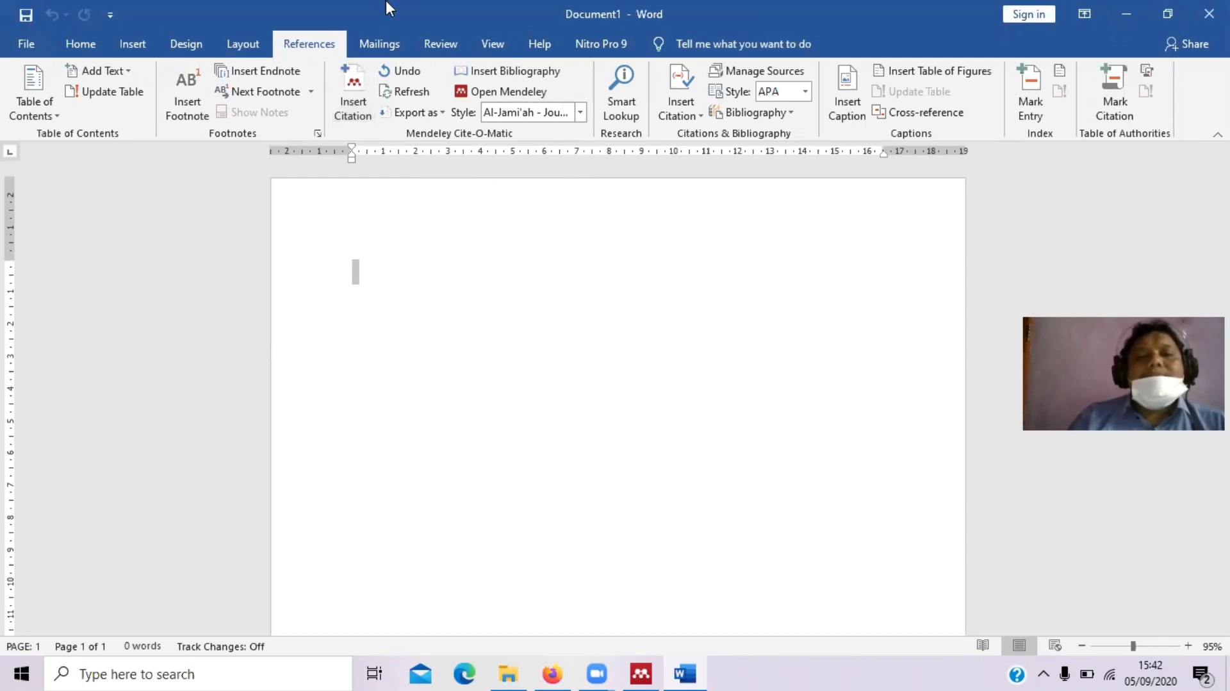
left_click(580, 114)
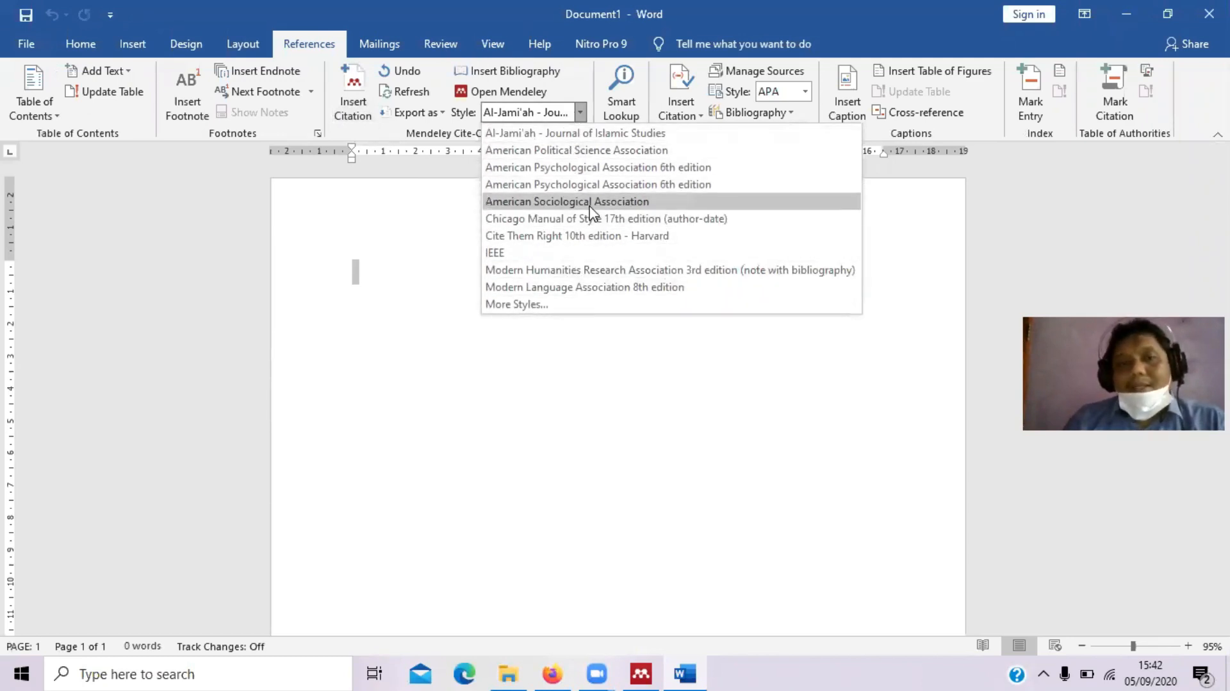
left_click(650, 171)
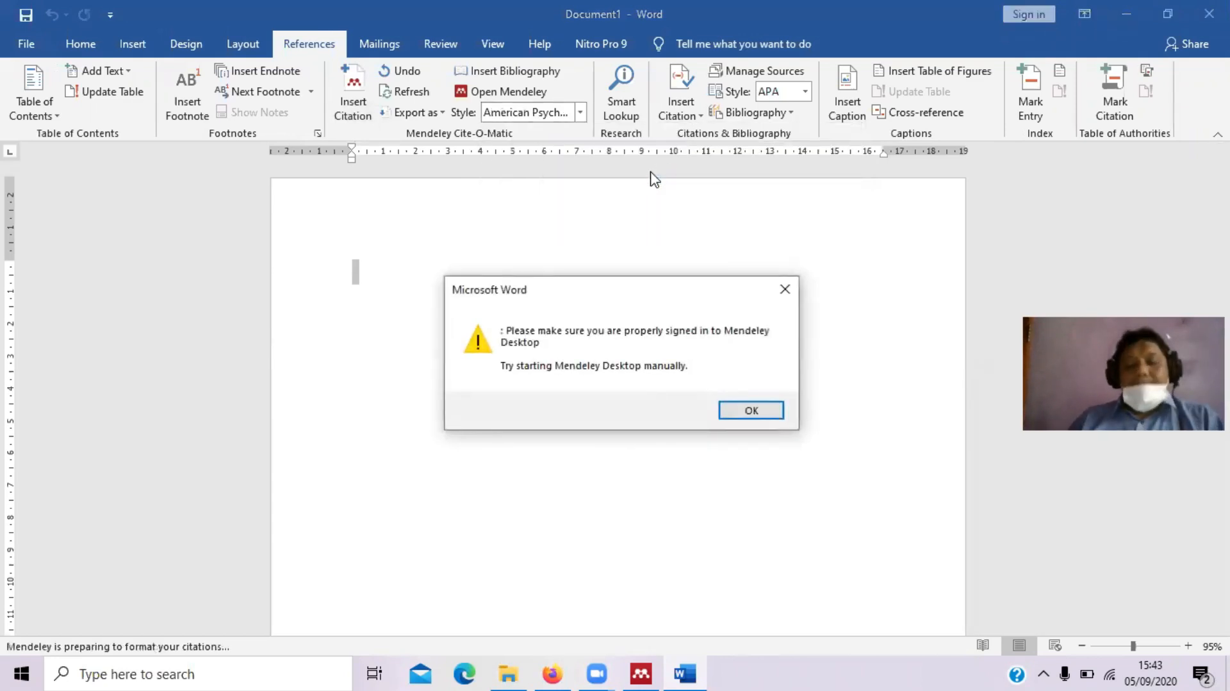
key("Return")
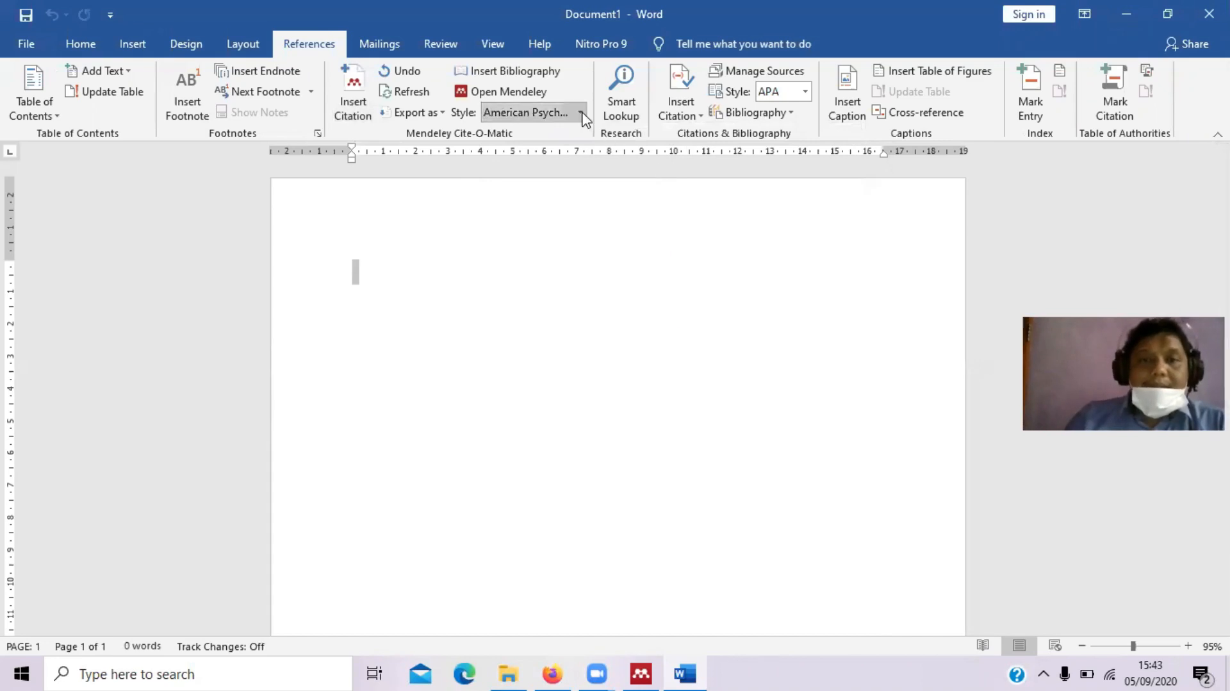
left_click(526, 300)
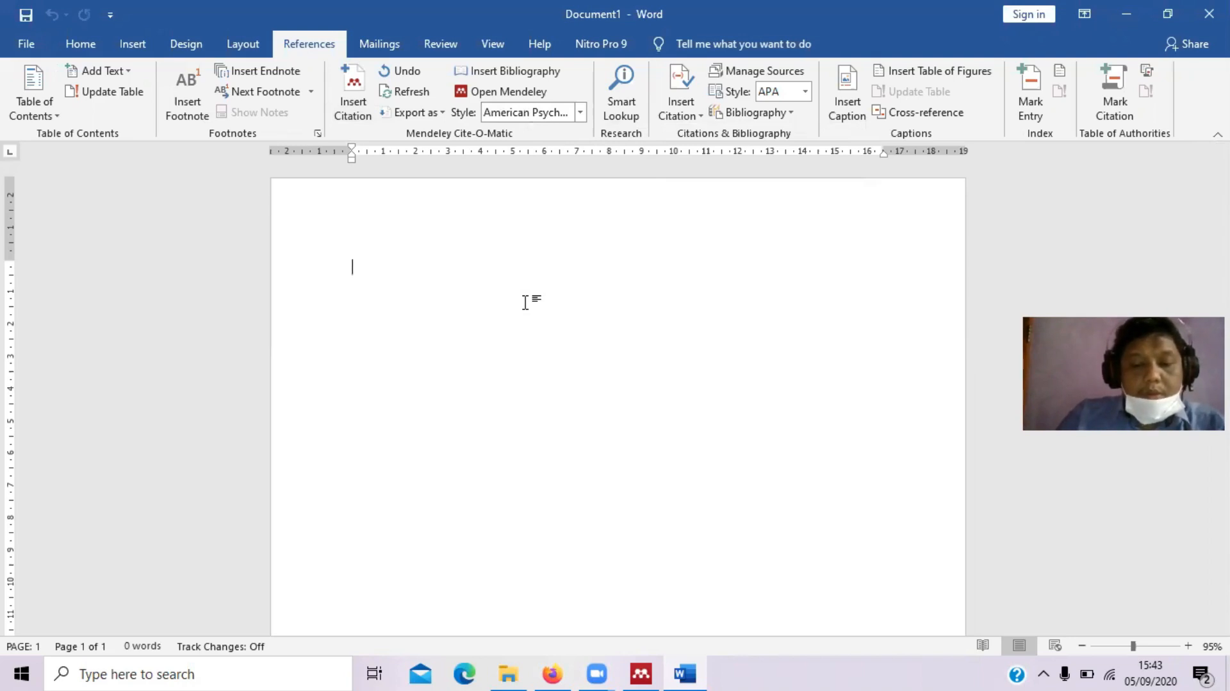
type("untuk")
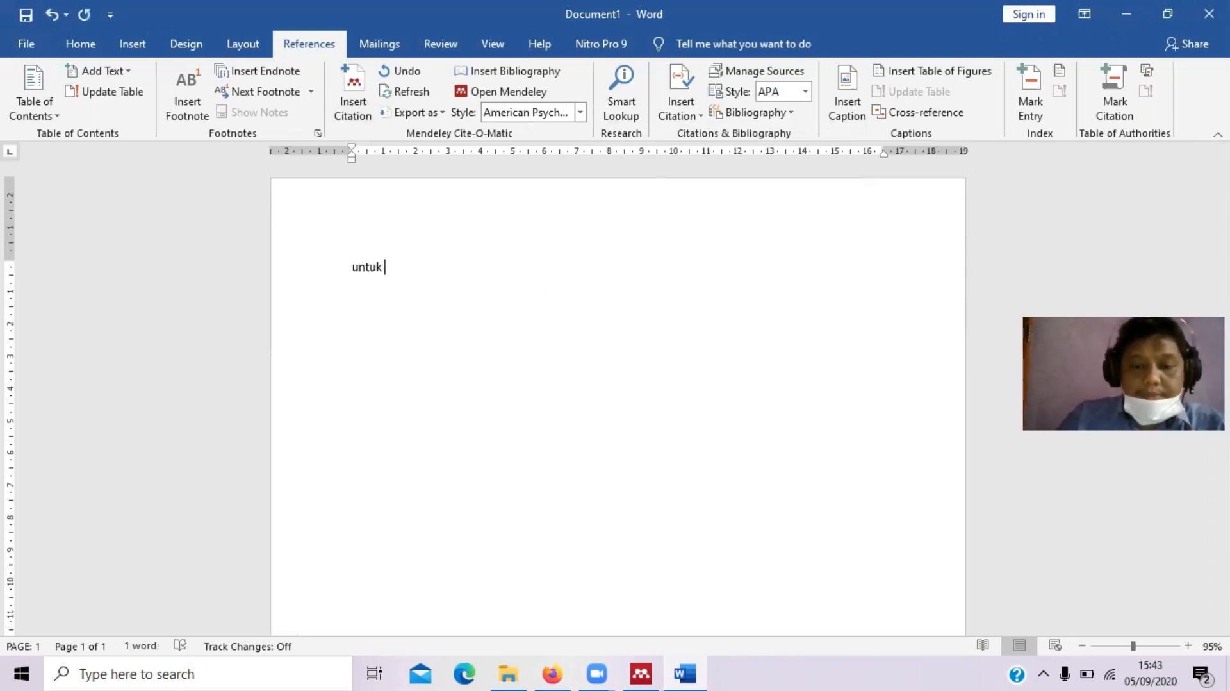
type(" menjadi ")
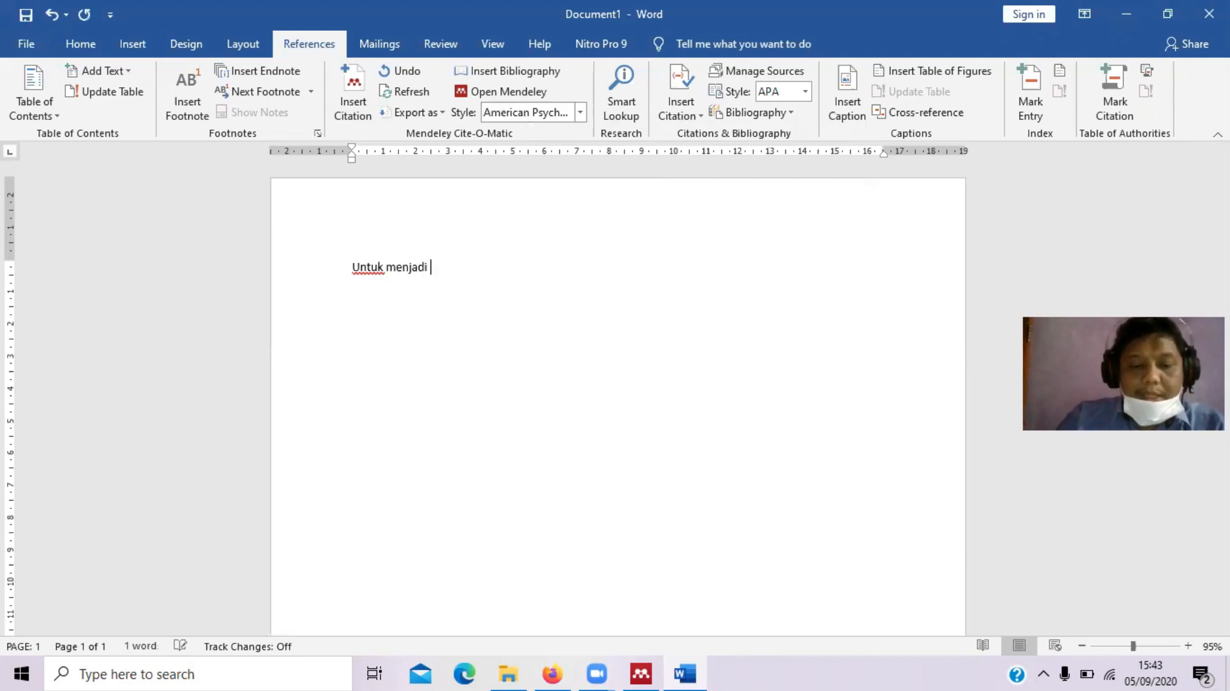
type("pintar pe")
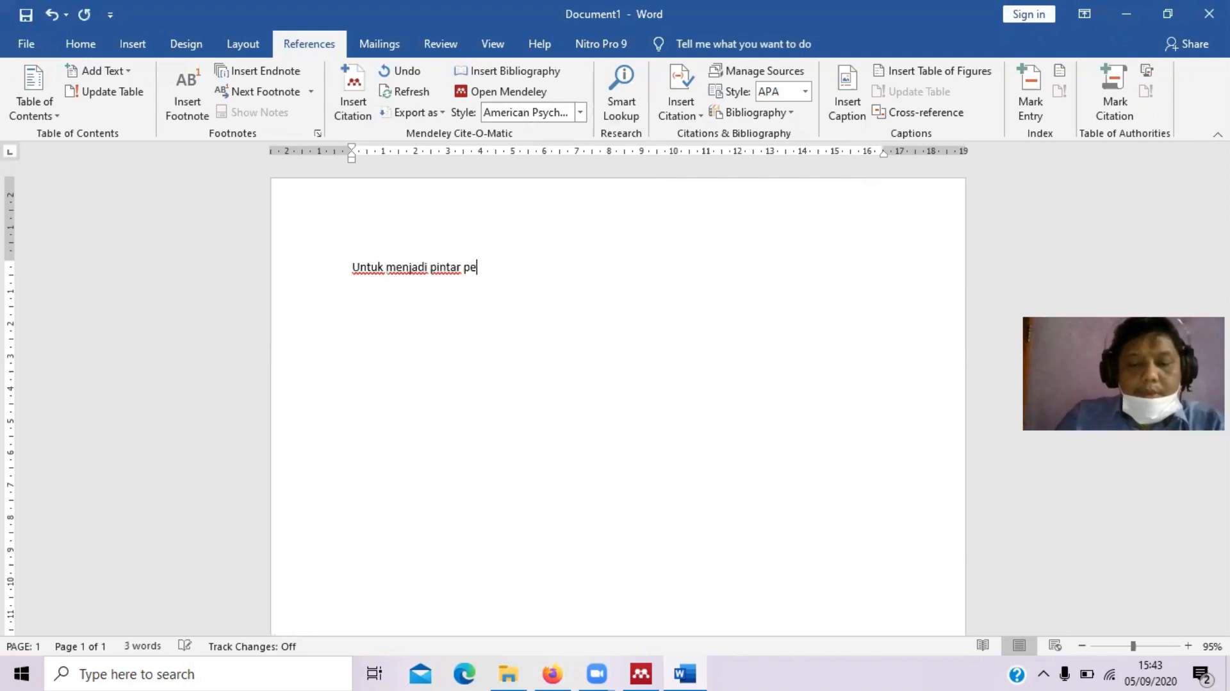
type("rlu kerj")
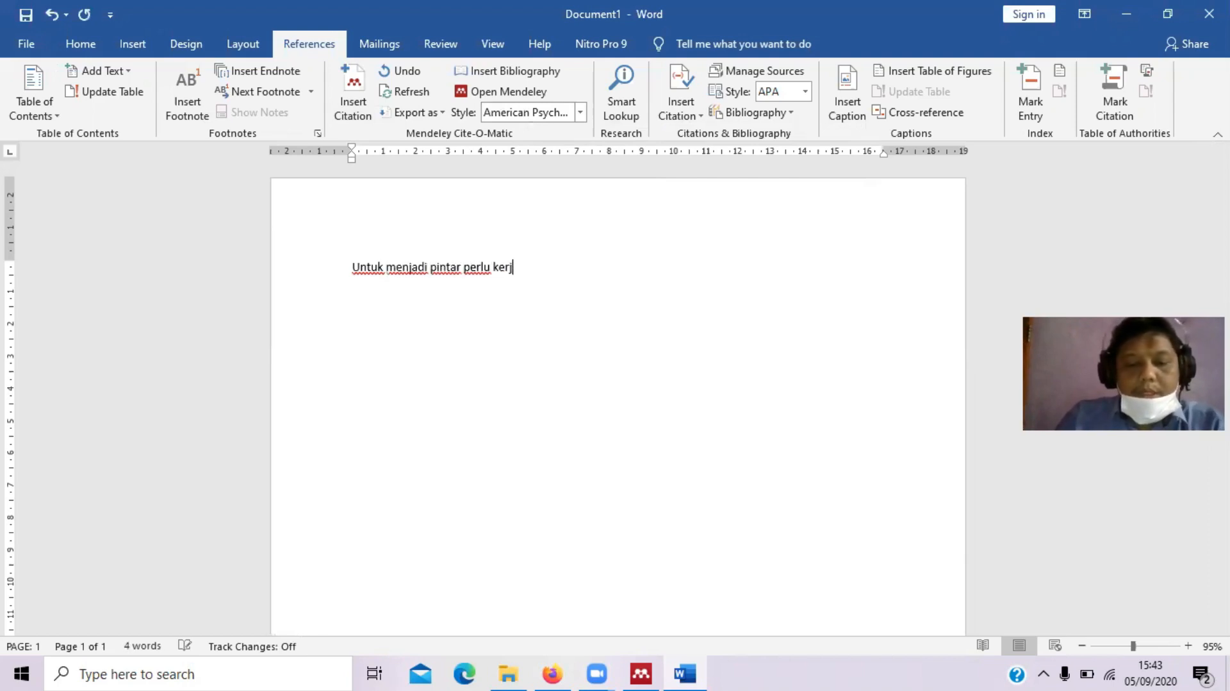
type("ak")
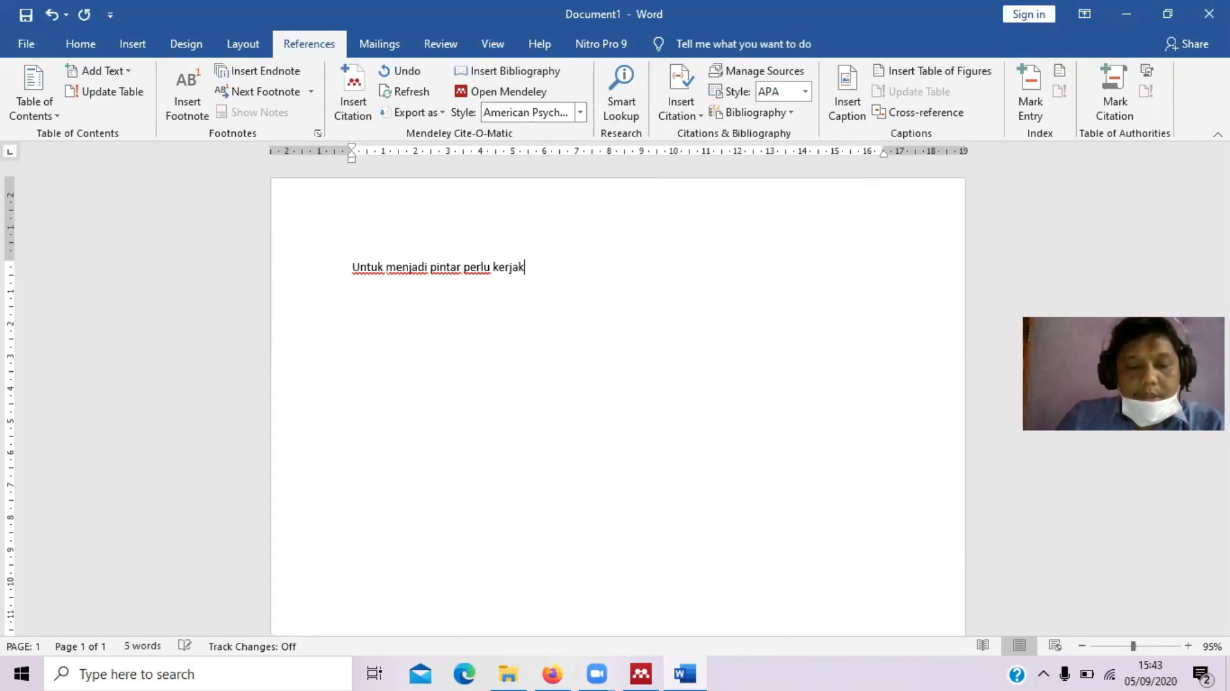
type("eras ya")
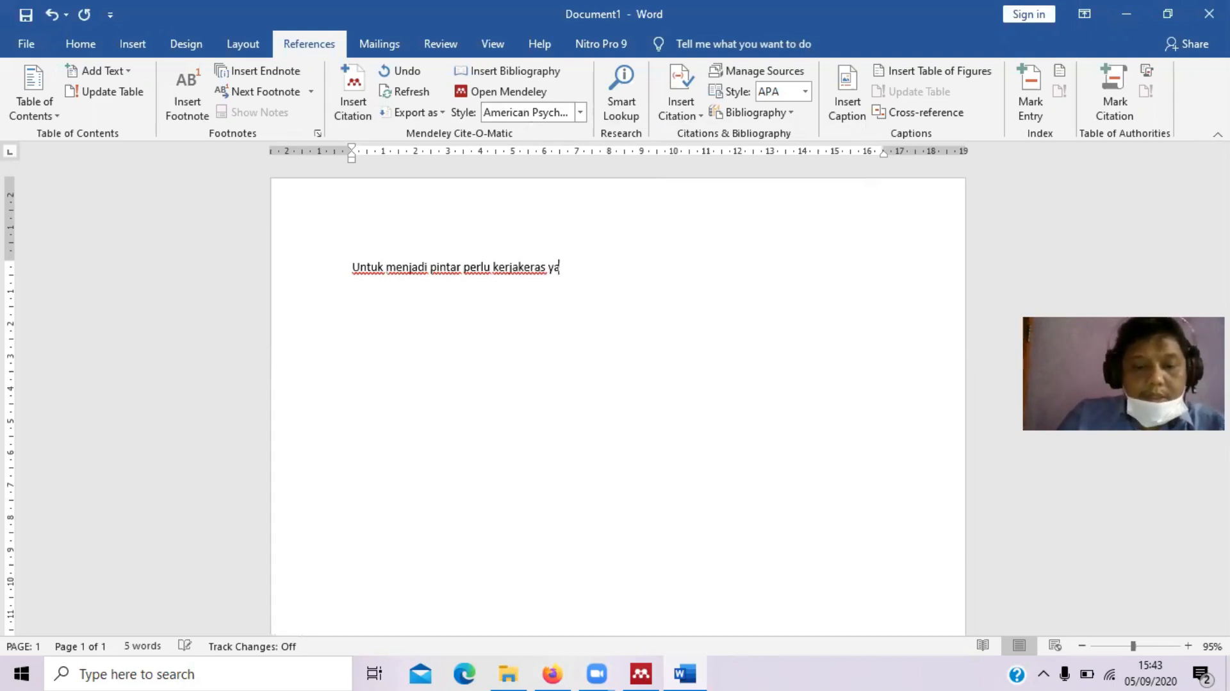
type("ng luarbiasa")
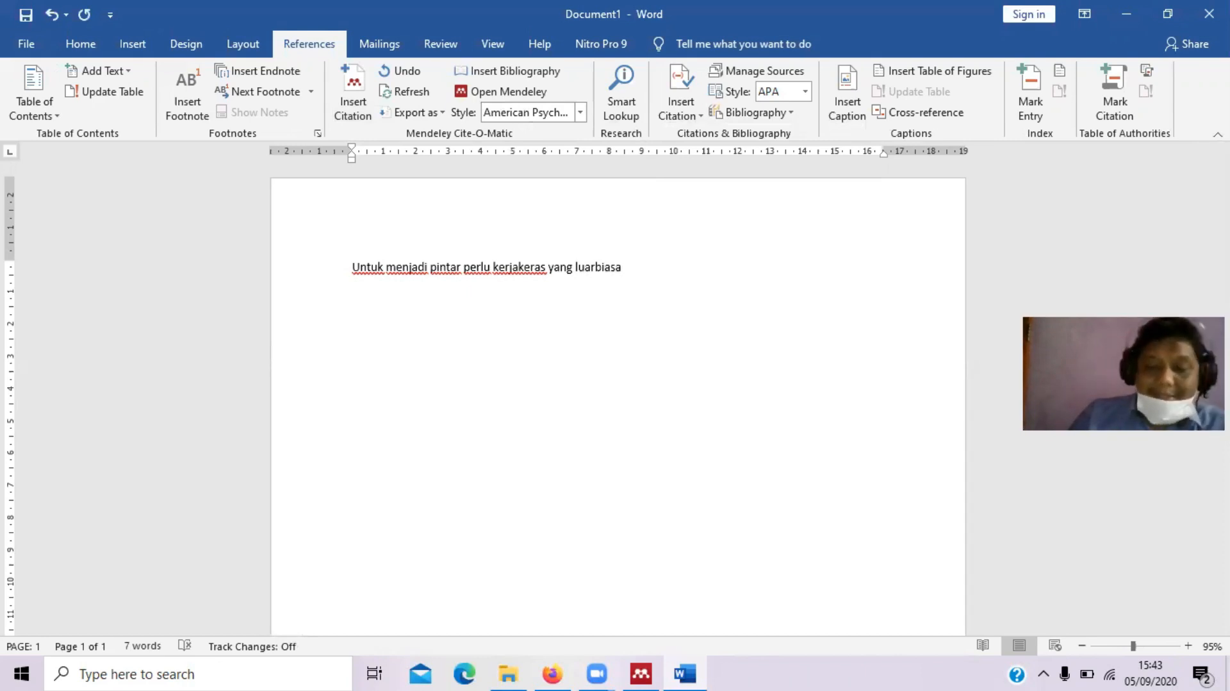
key("Left")
key("Left")
key("BackSpace")
key("ctrl+a")
key("BackSpace")
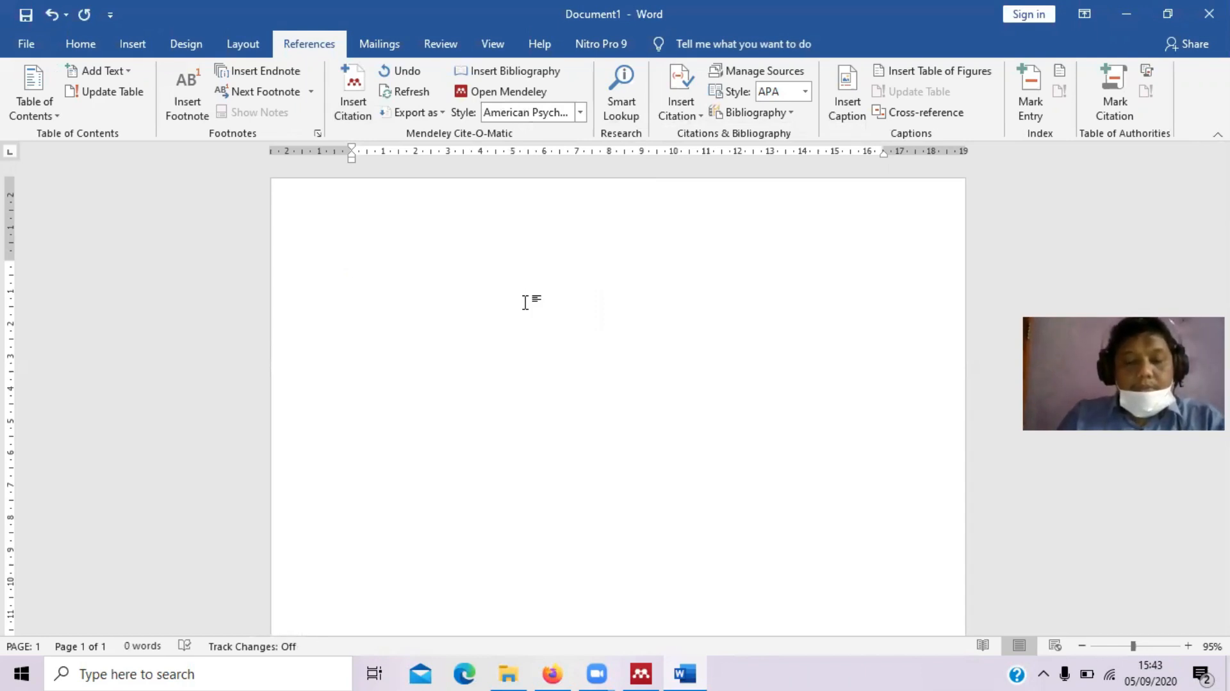
Type 'semangka lebih enak dari jambu monyet', undoing auto-capitalization and fixing the typo 'semakang'
type("semakang lebih enak dari")
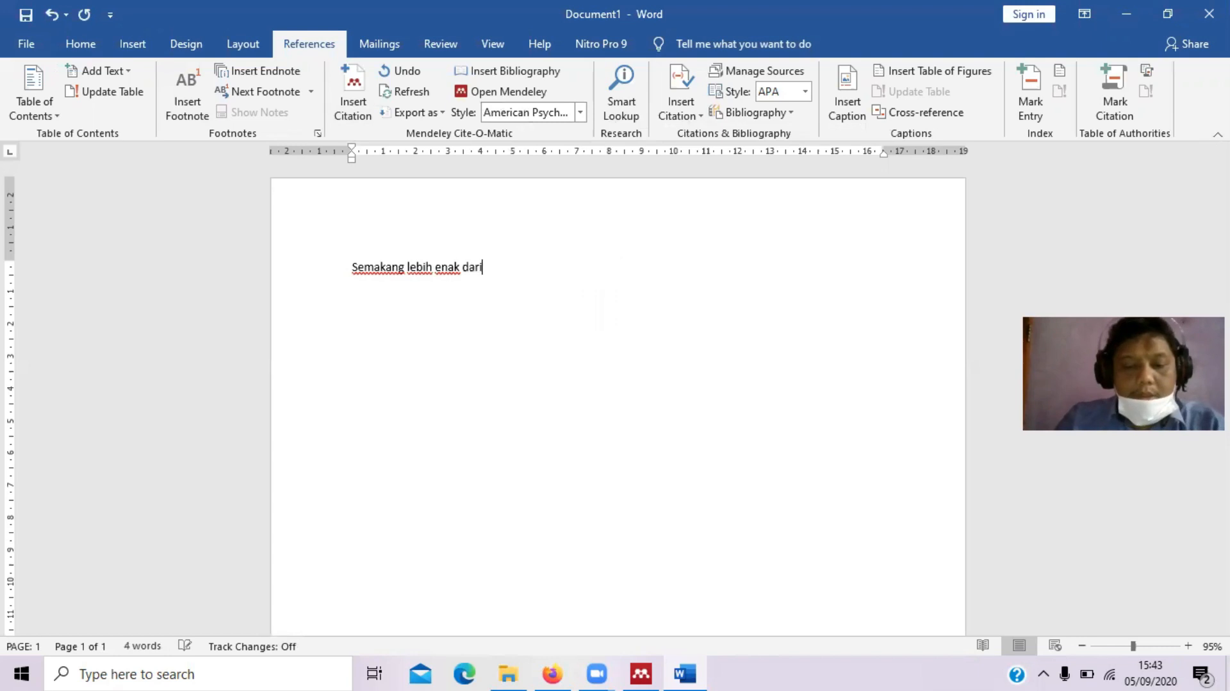
type(" jambu m")
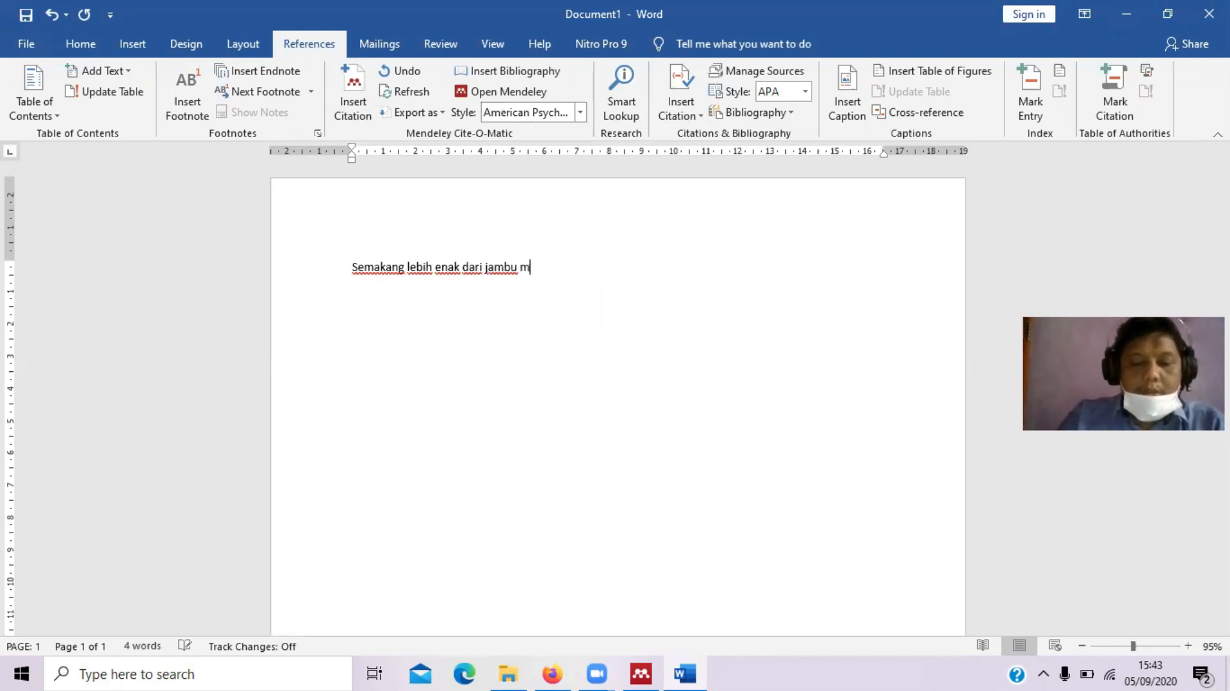
type("onyet")
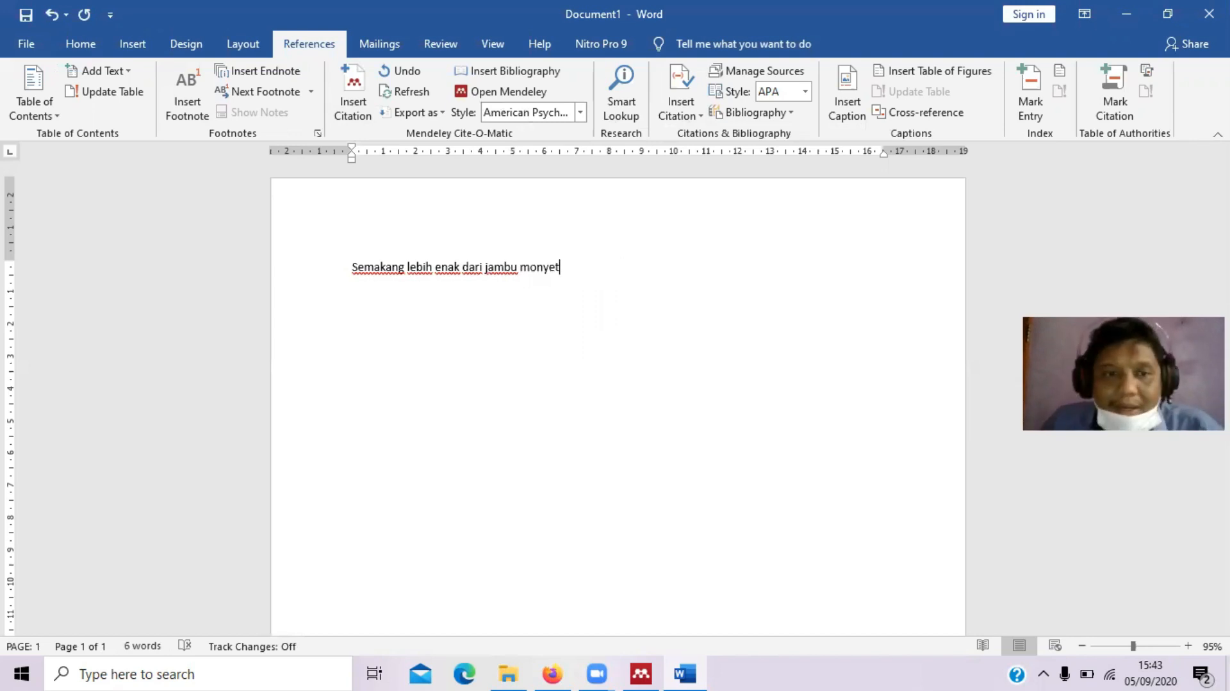
key("Left")
key("Left")
key("Left")
key("Left")
key("Left")
key("Left")
key("Left")
key("Left")
key("Left")
key("Left")
key("Left")
key("Left")
key("Left")
key("Left")
key("Left")
key("Left")
key("Left")
key("Left")
key("Left")
key("Left")
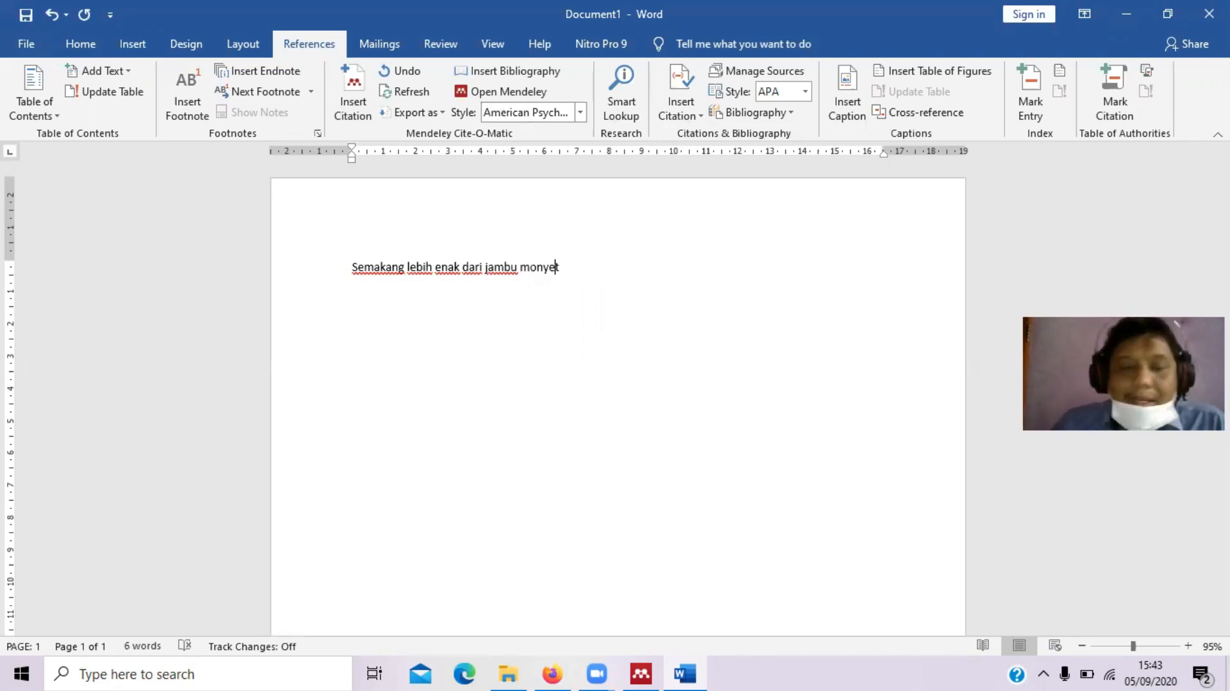
key("Left")
key("Left")
key("Left")
key("Left")
key("Left")
key("Left")
key("Left")
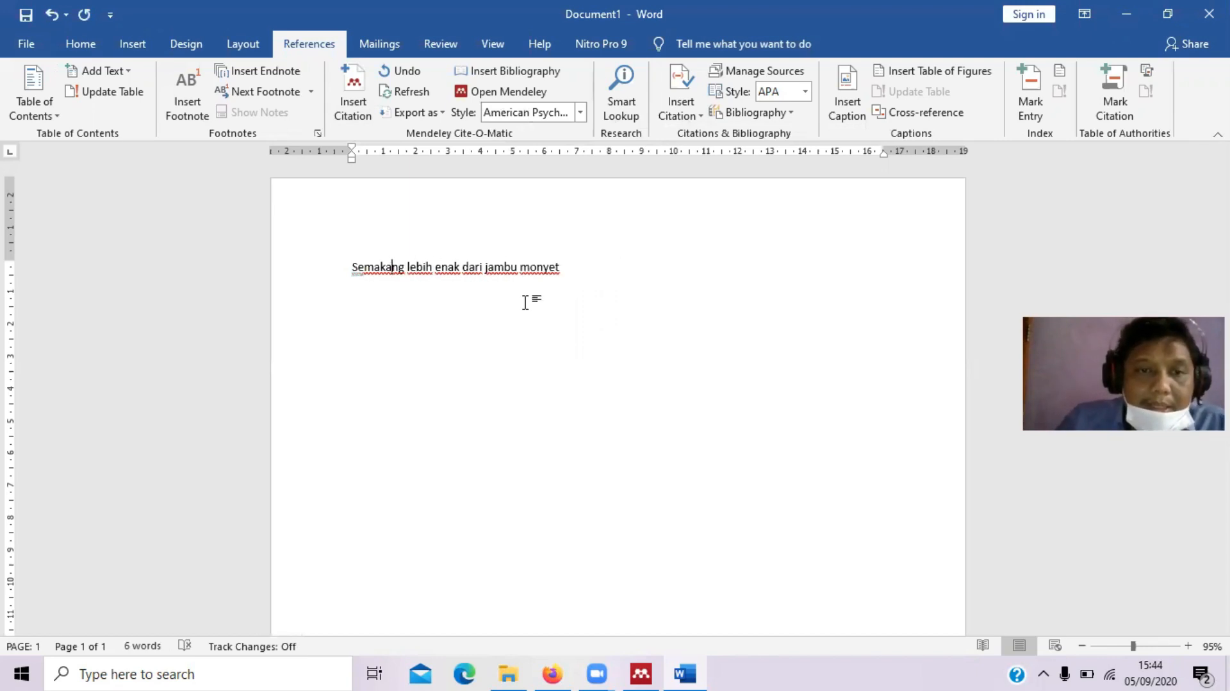
left_click(364, 283)
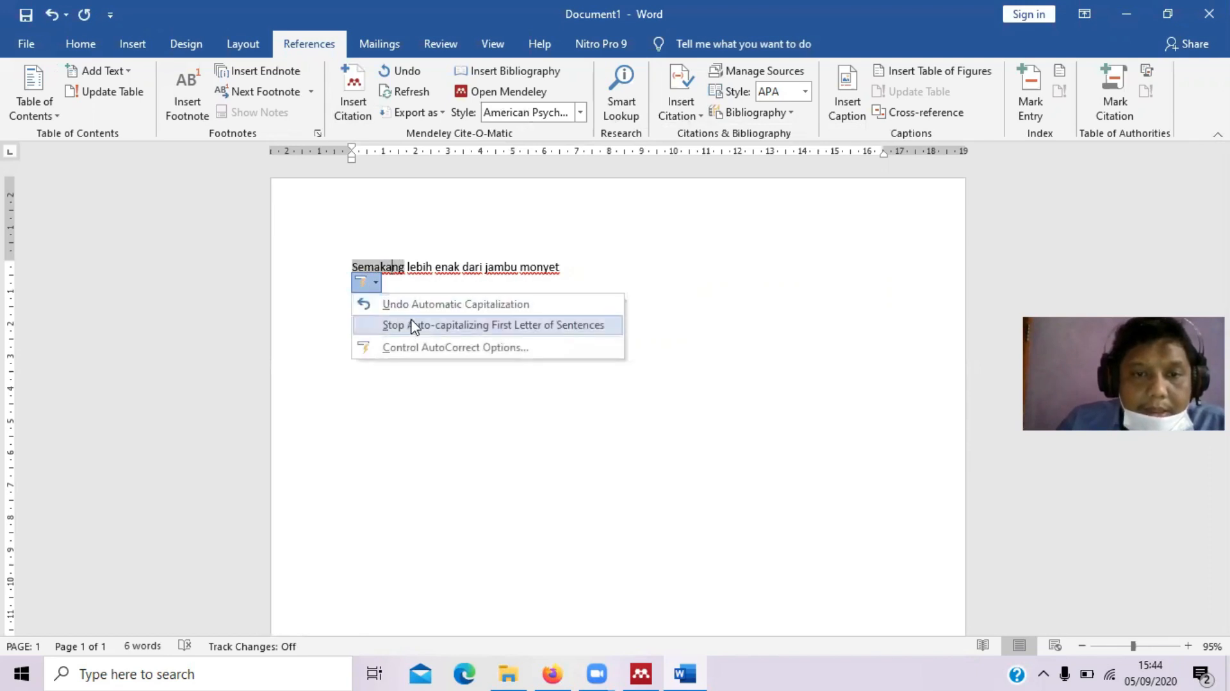
left_click(386, 304)
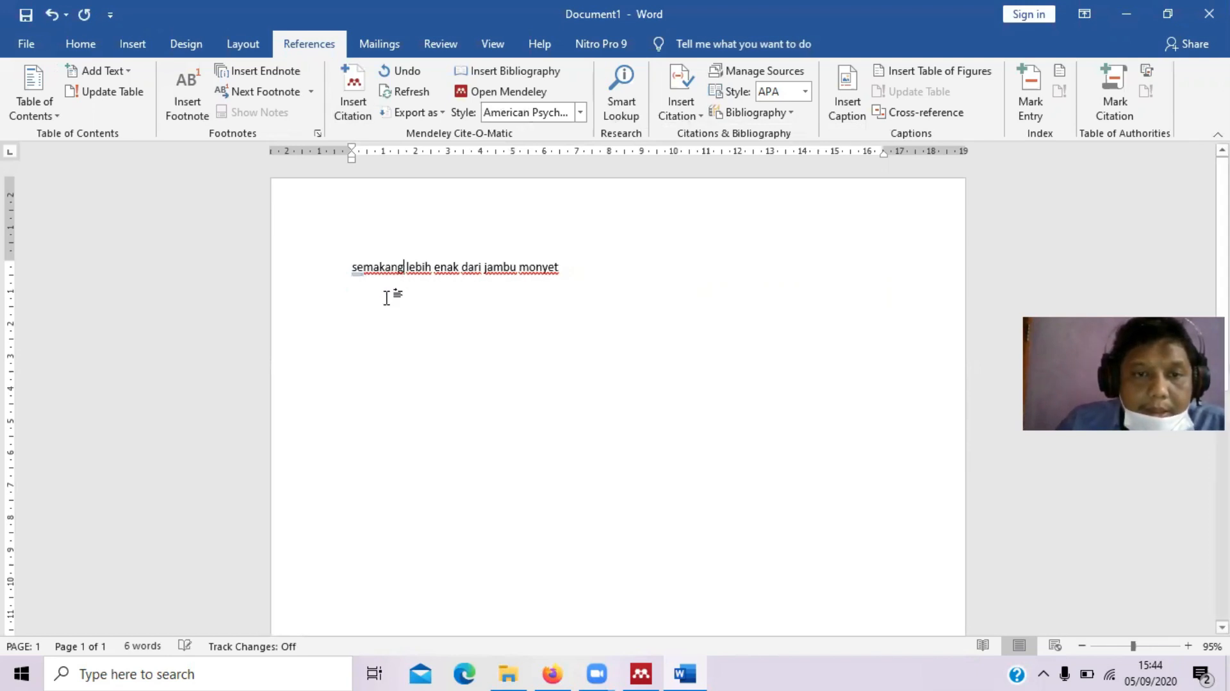
key("BackSpace")
key("BackSpace")
key("BackSpace")
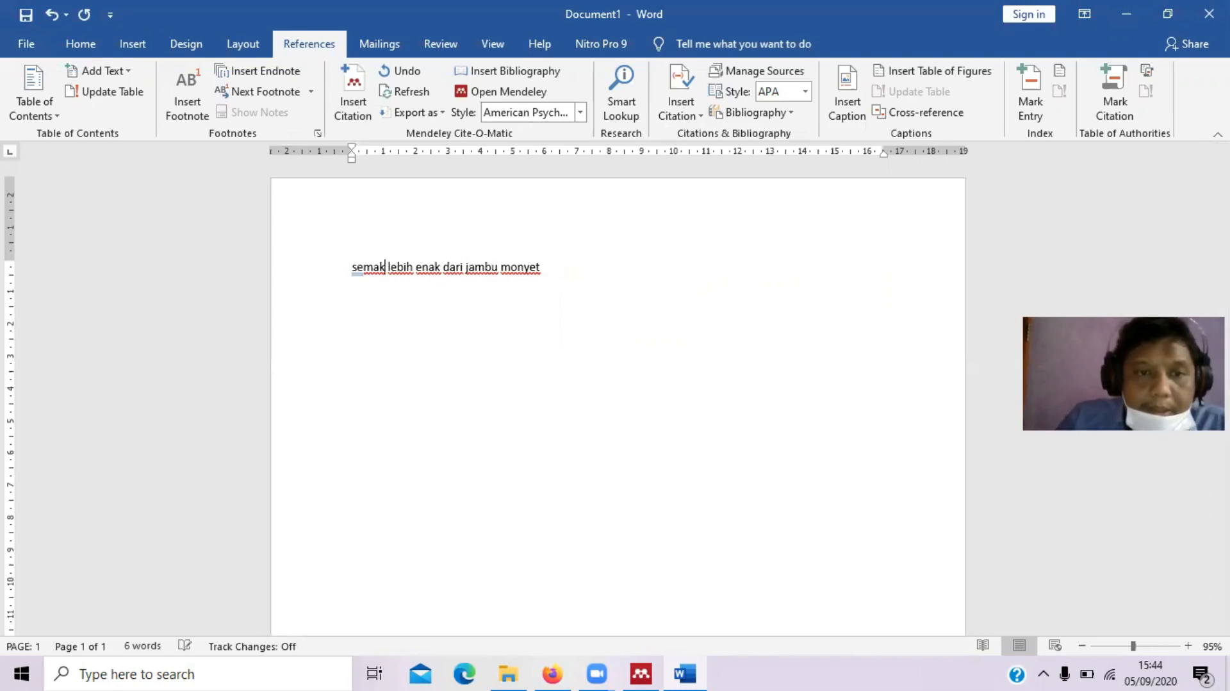
left_click(379, 266)
type("ng")
key("Right")
type("a")
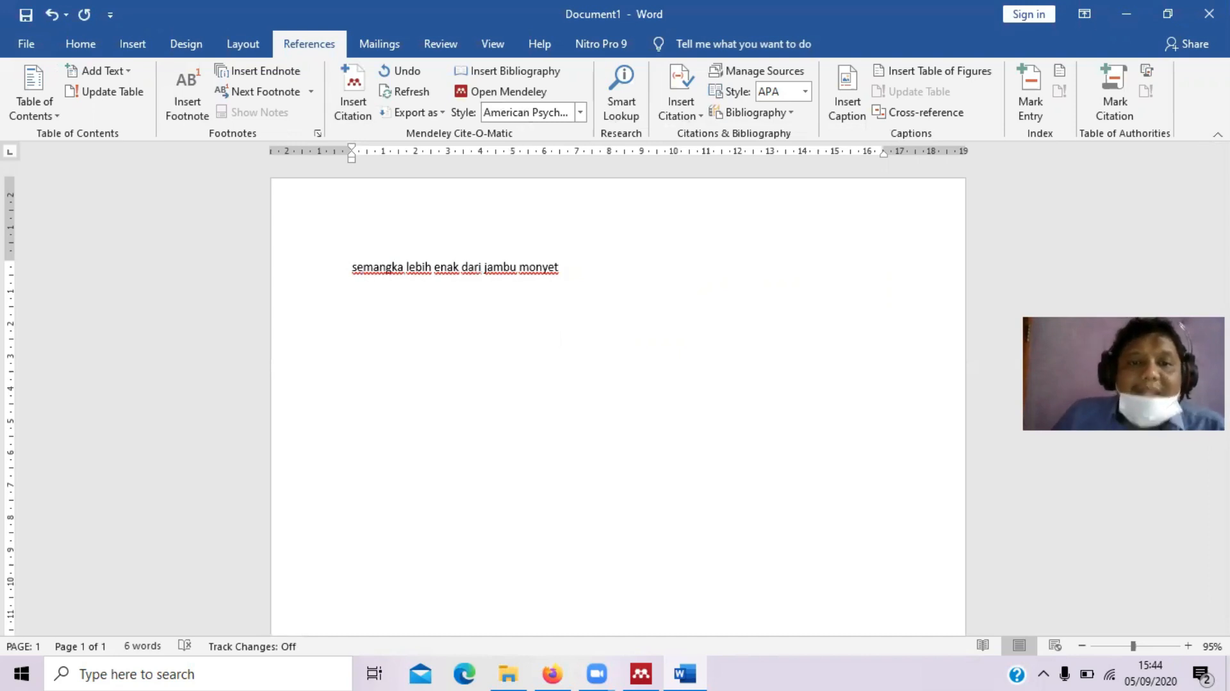
left_click(560, 267)
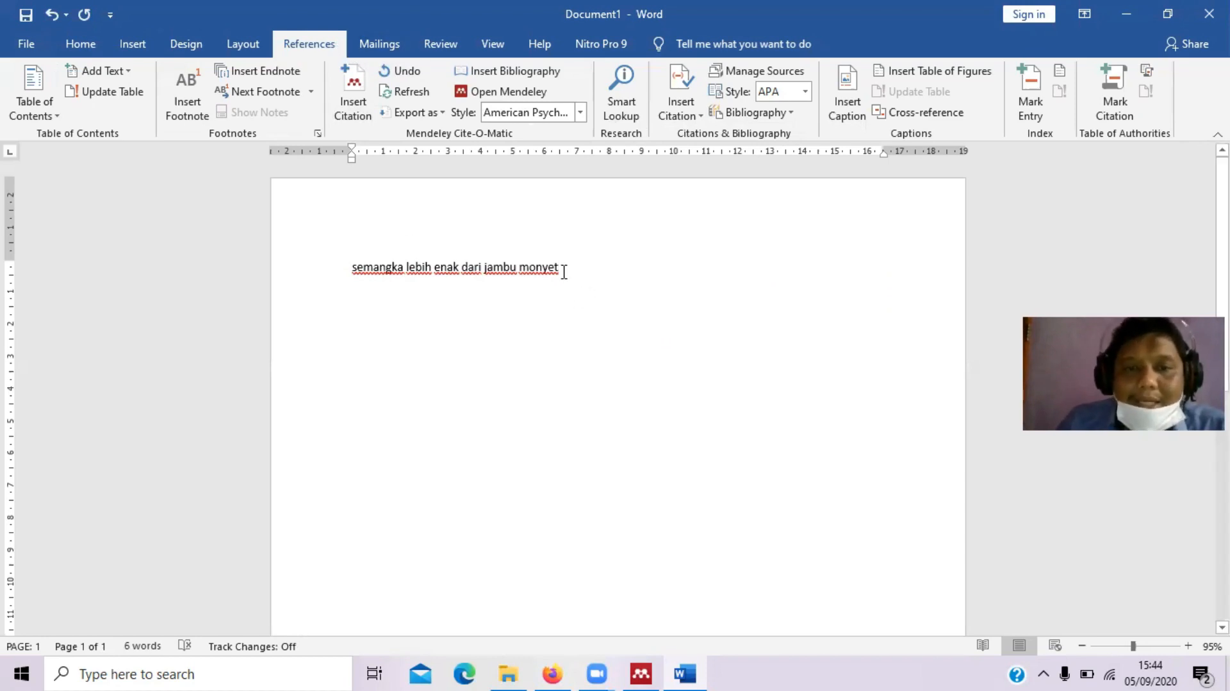
Insert a Mendeley citation for the 2017 KDRT article, (Ramadani & Yuliani, 2017), after the sentence
left_click(350, 88)
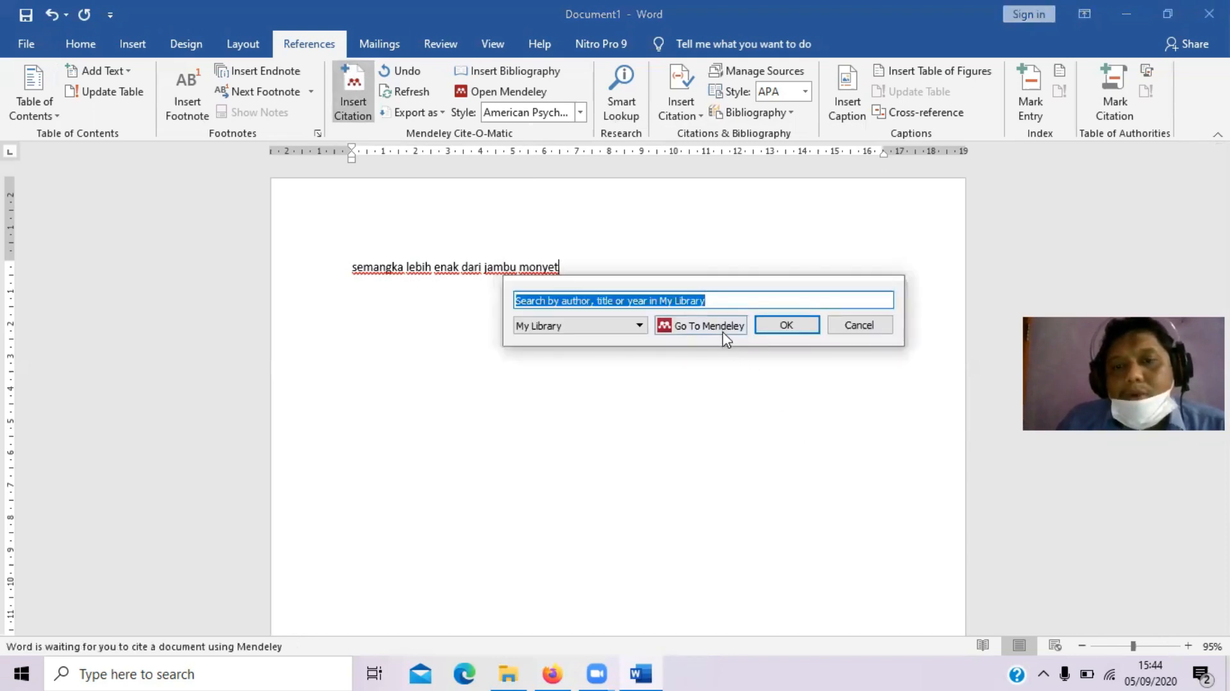
left_click(726, 335)
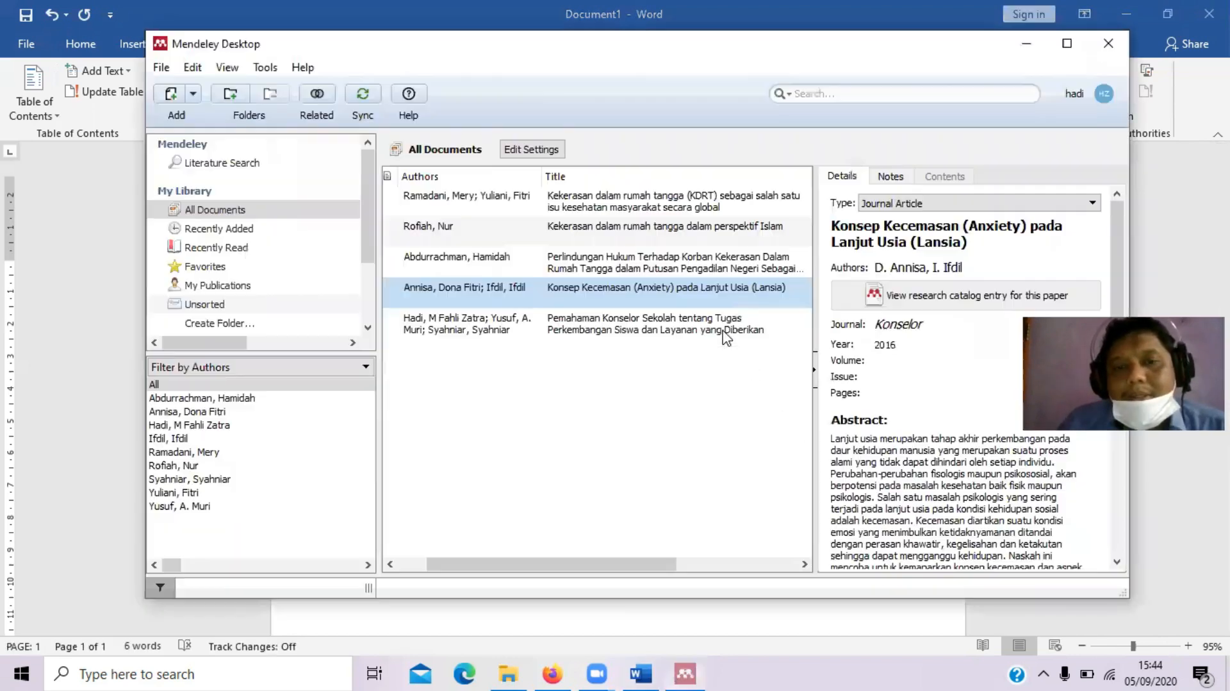
left_click(549, 210)
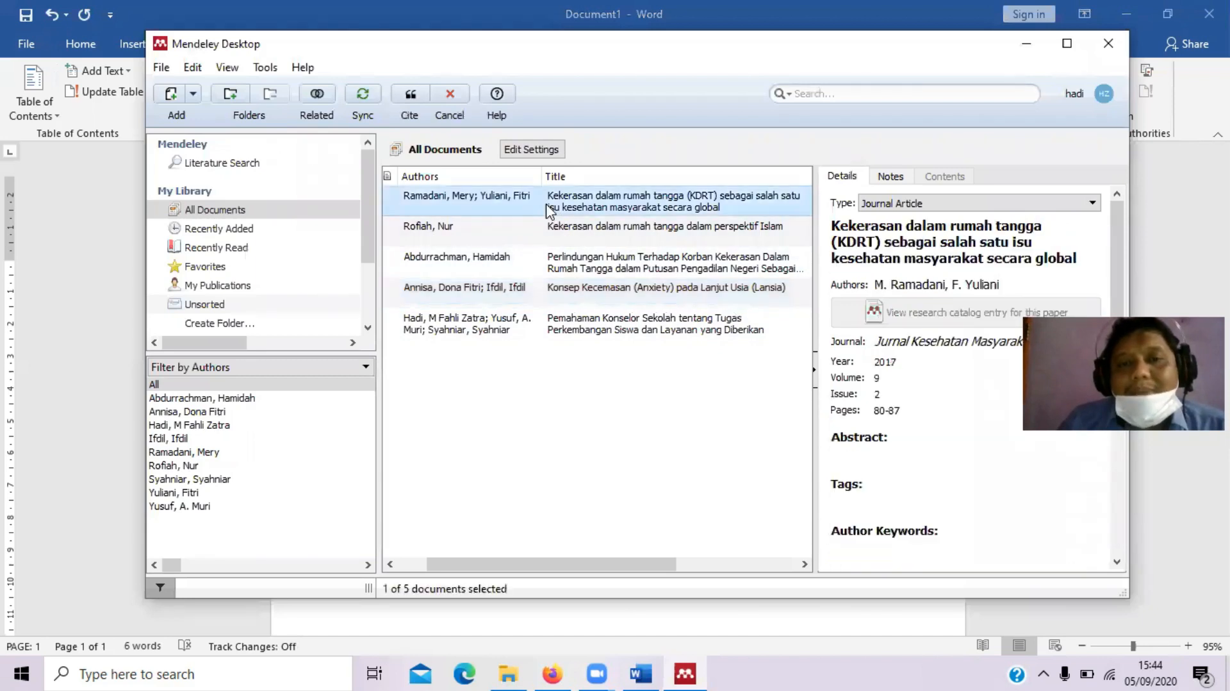
left_click(409, 97)
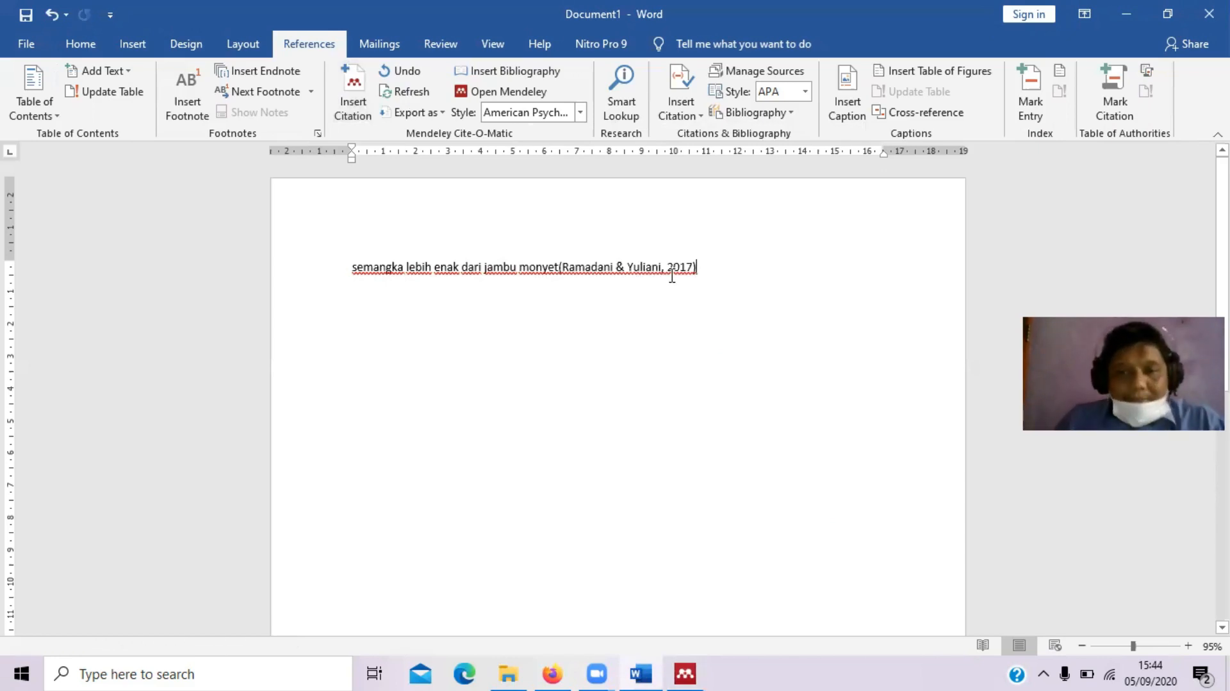
Continue the sentence with ', anak bisa menjadi susah diatur apabila sering dimarahi'
type(",")
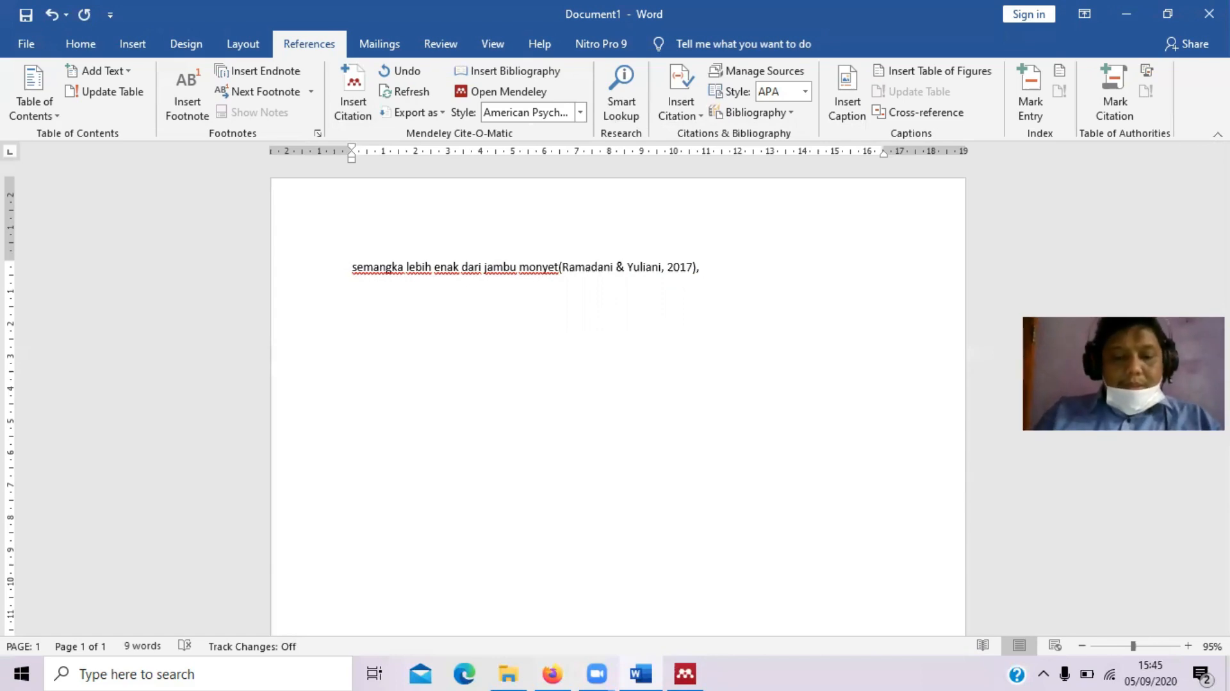
type("akibat")
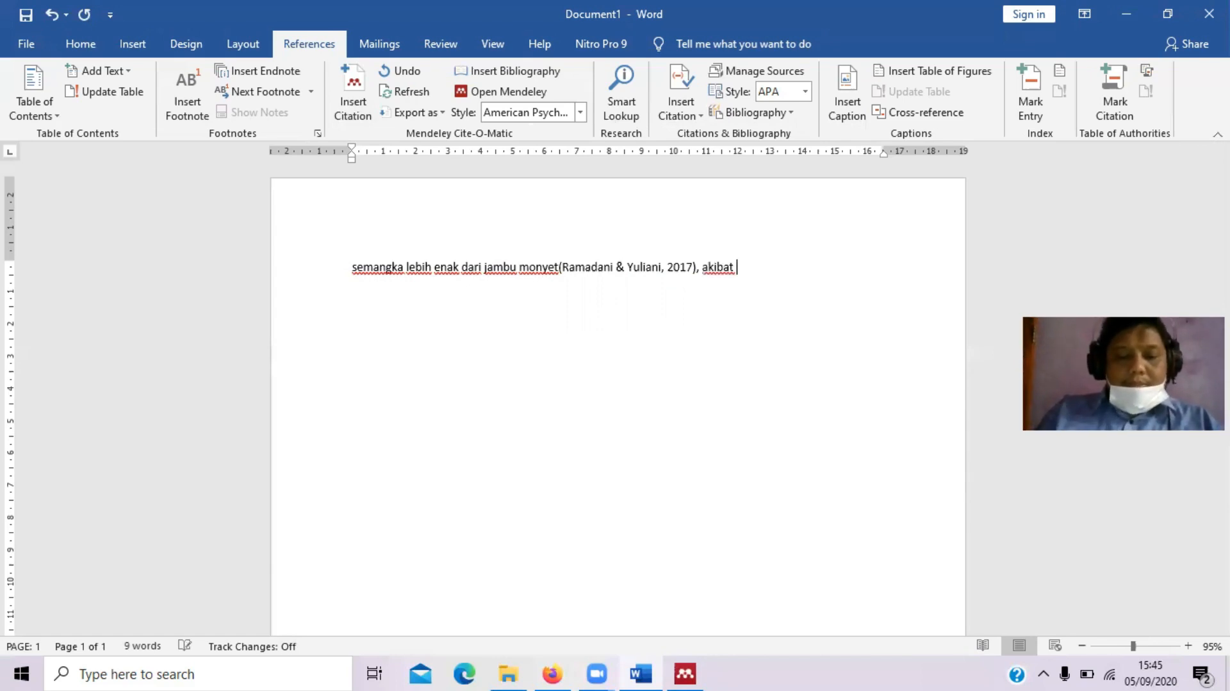
type(" mem")
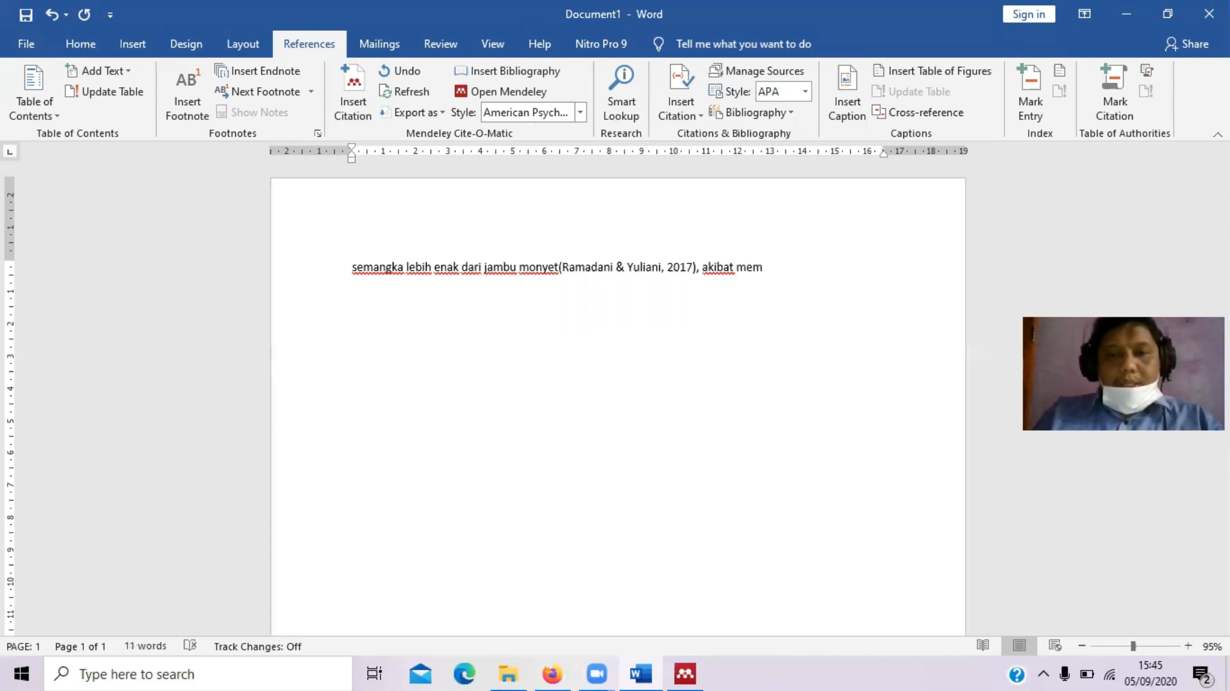
type("ari")
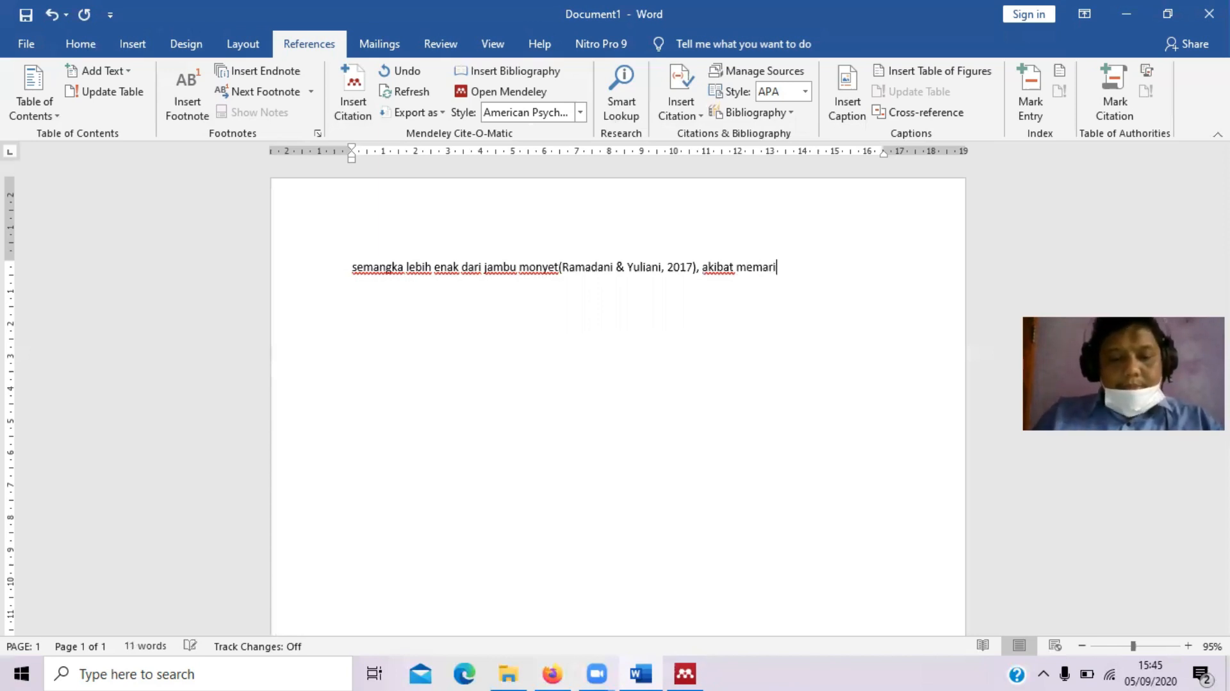
key("BackSpace")
key("BackSpace")
key("BackSpace")
key("BackSpace")
key("BackSpace")
key("BackSpace")
key("BackSpace")
key("BackSpace")
key("BackSpace")
key("BackSpace")
key("BackSpace")
key("BackSpace")
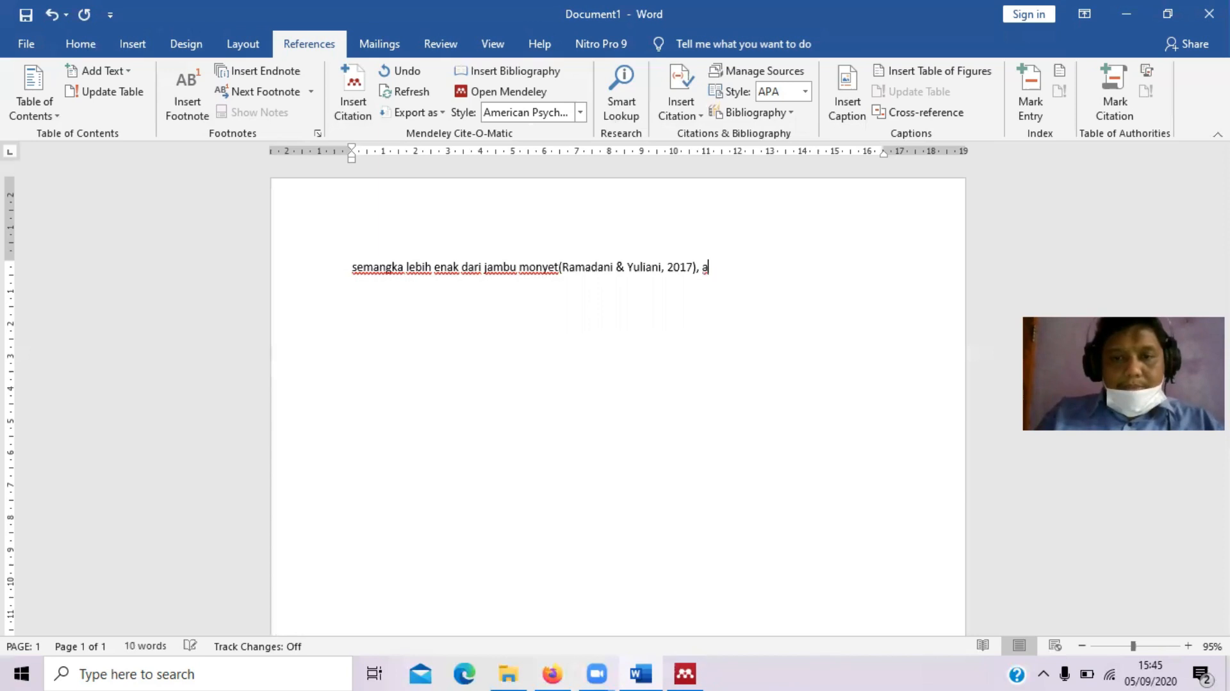
type("anak bisa menjadi")
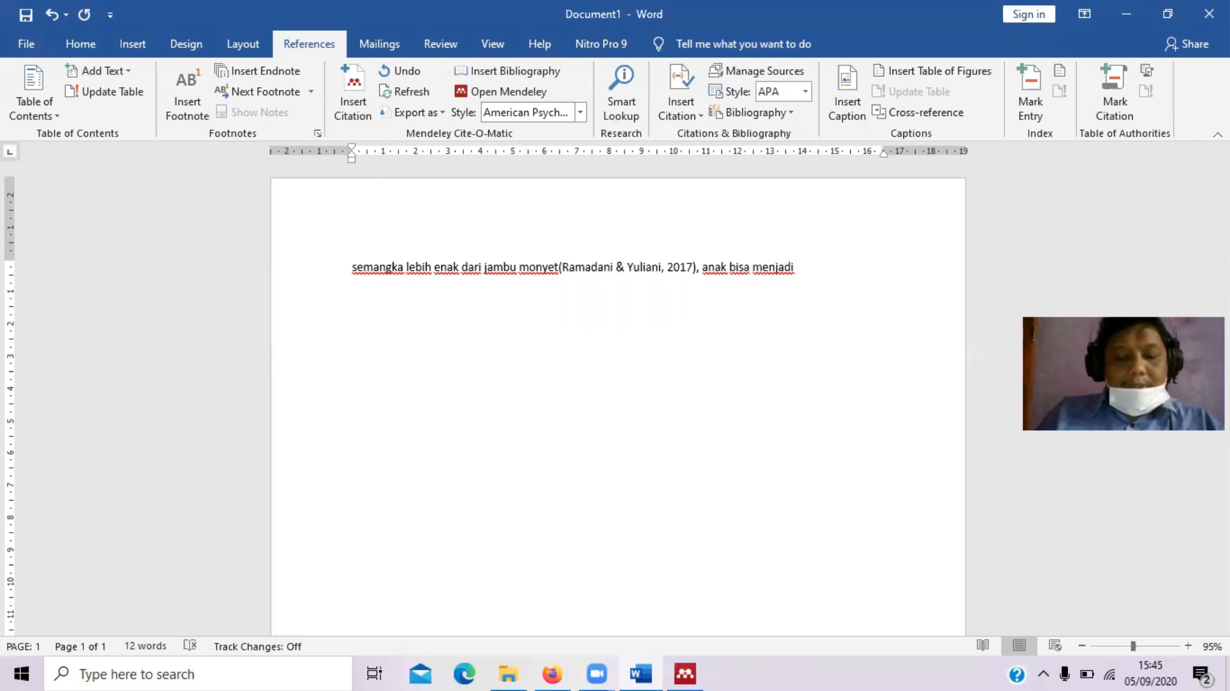
type("susah")
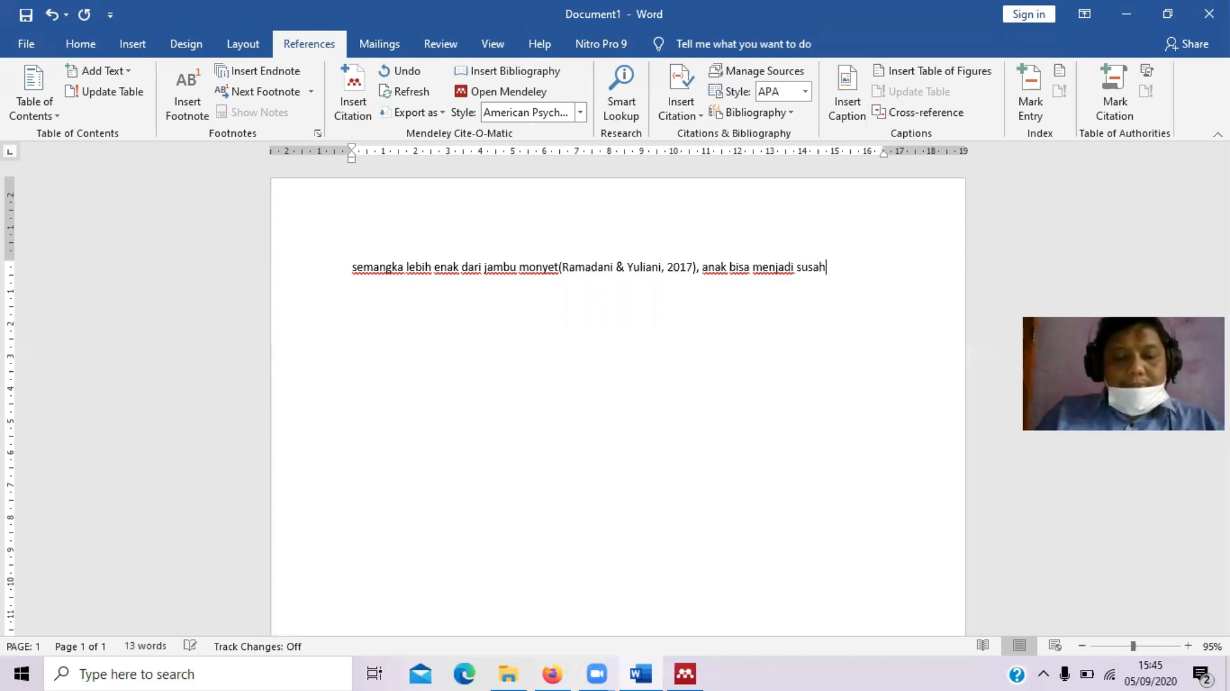
type(" diatur apli")
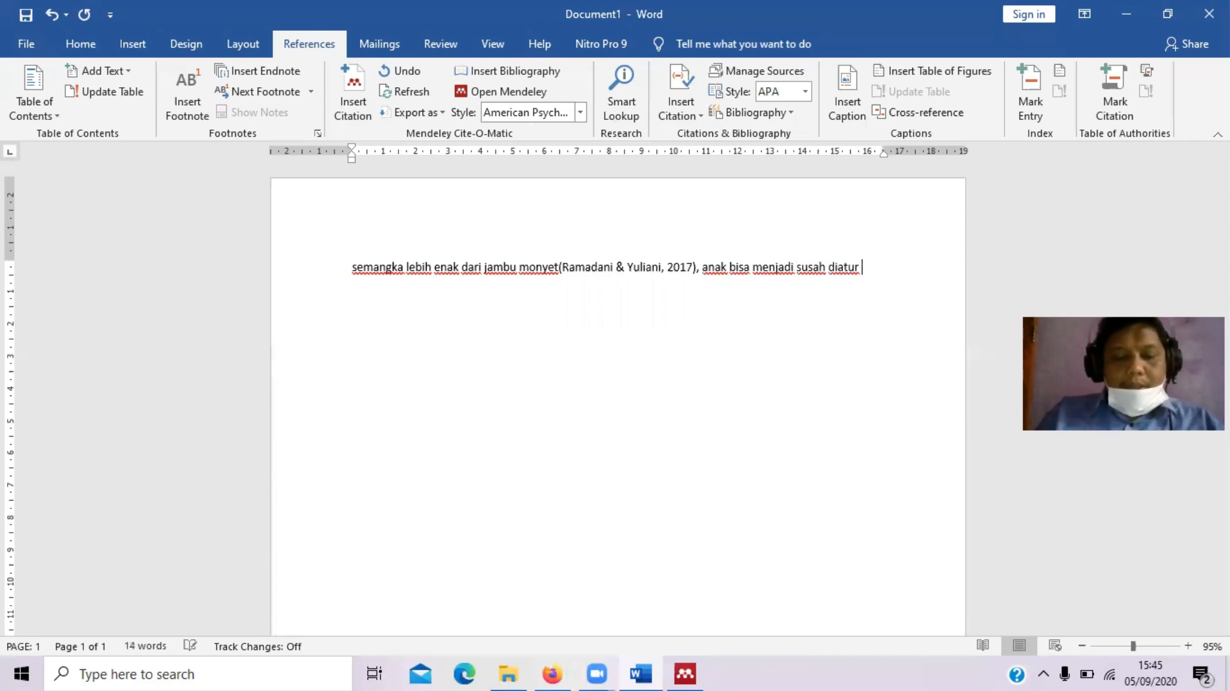
key("BackSpace")
type("abila ")
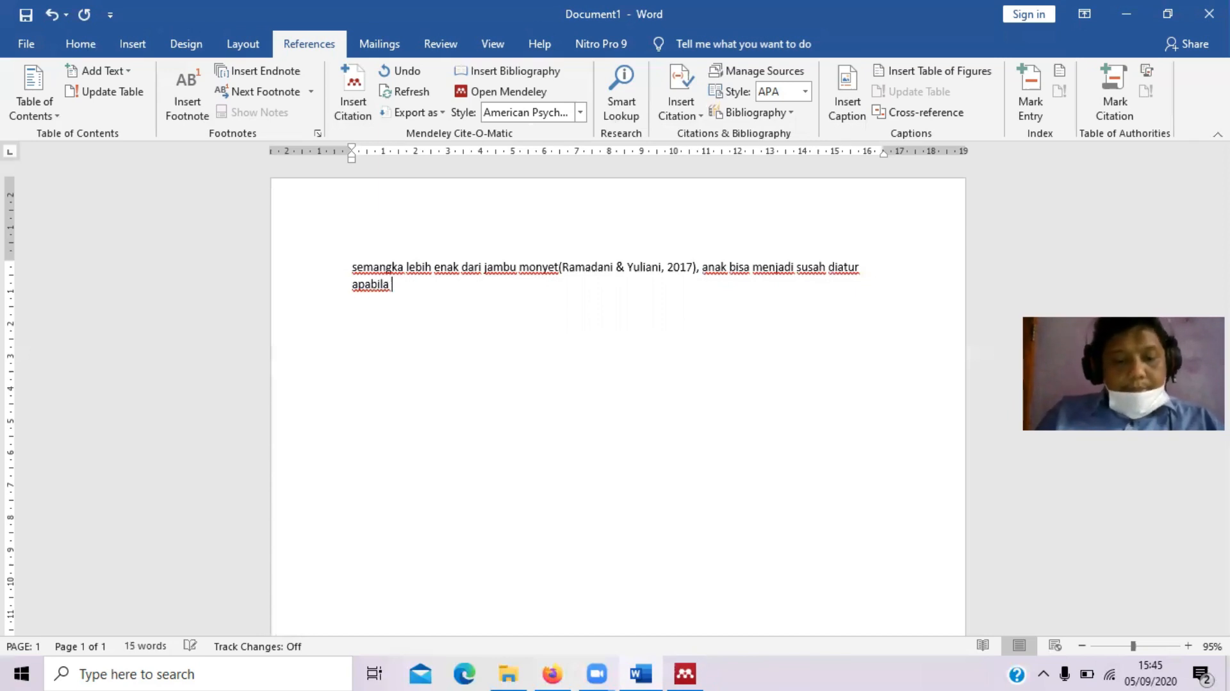
type("sering ")
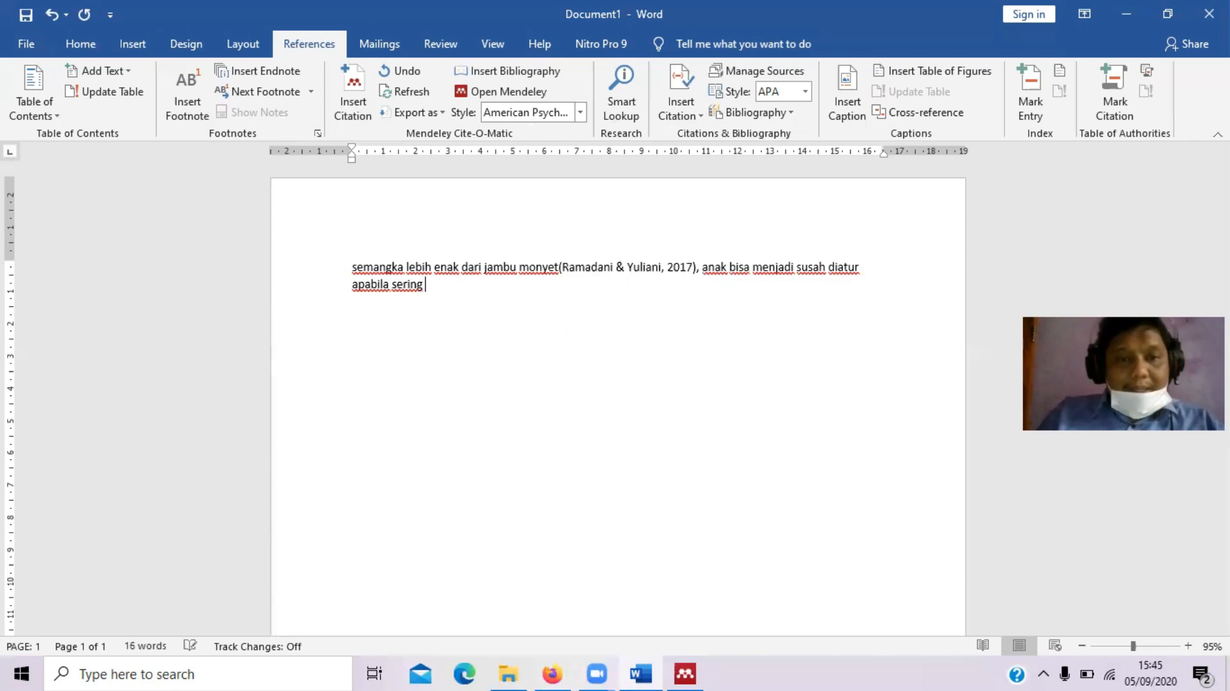
type("dimara")
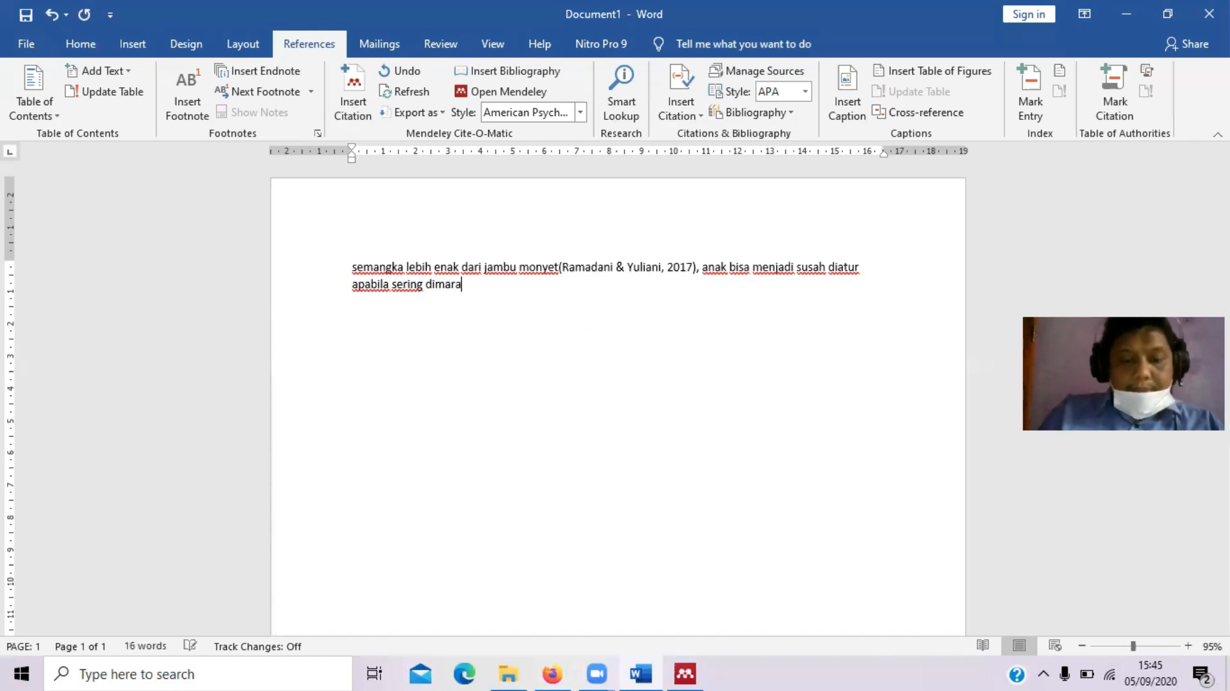
type("hi")
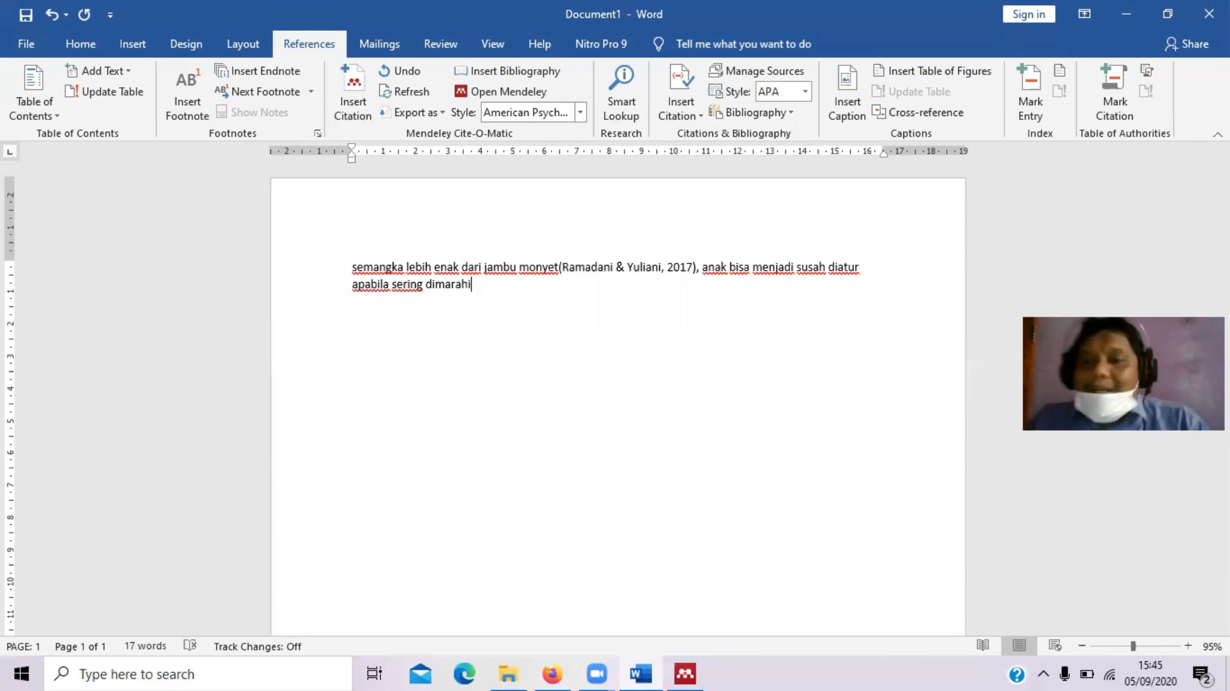
Cite the 2017 domestic-violence-in-Islam paper (Rofiah, 2017) from Mendeley and refresh citations
left_click(364, 85)
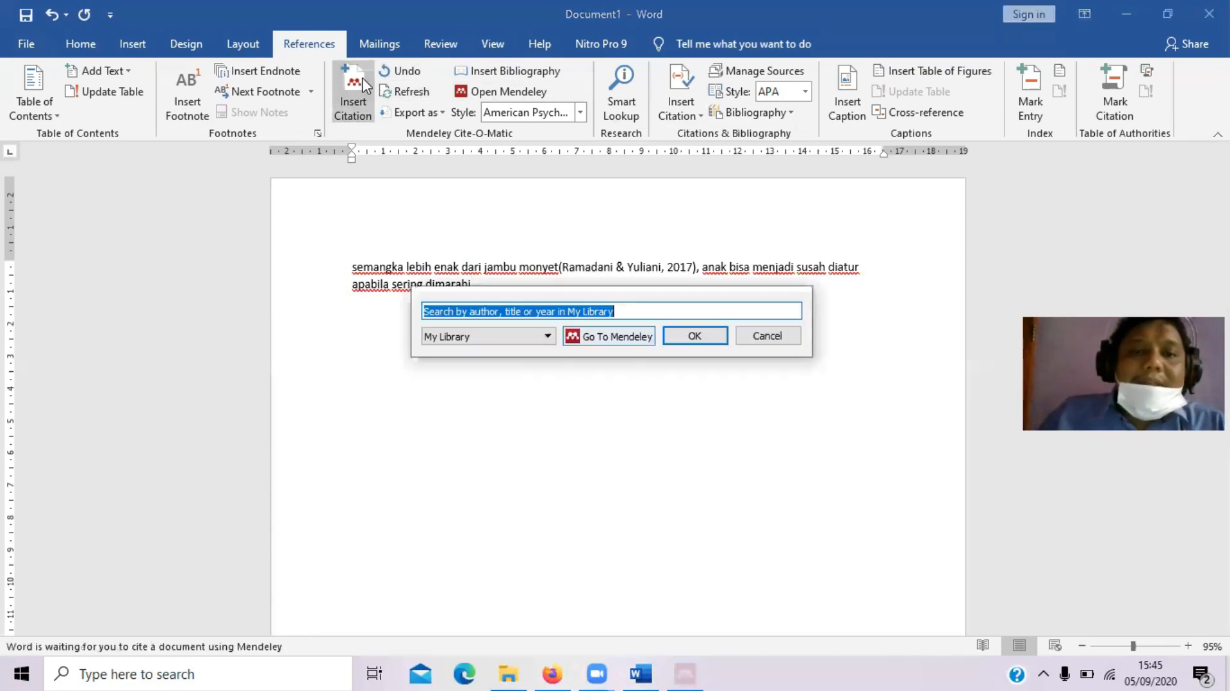
left_click(619, 338)
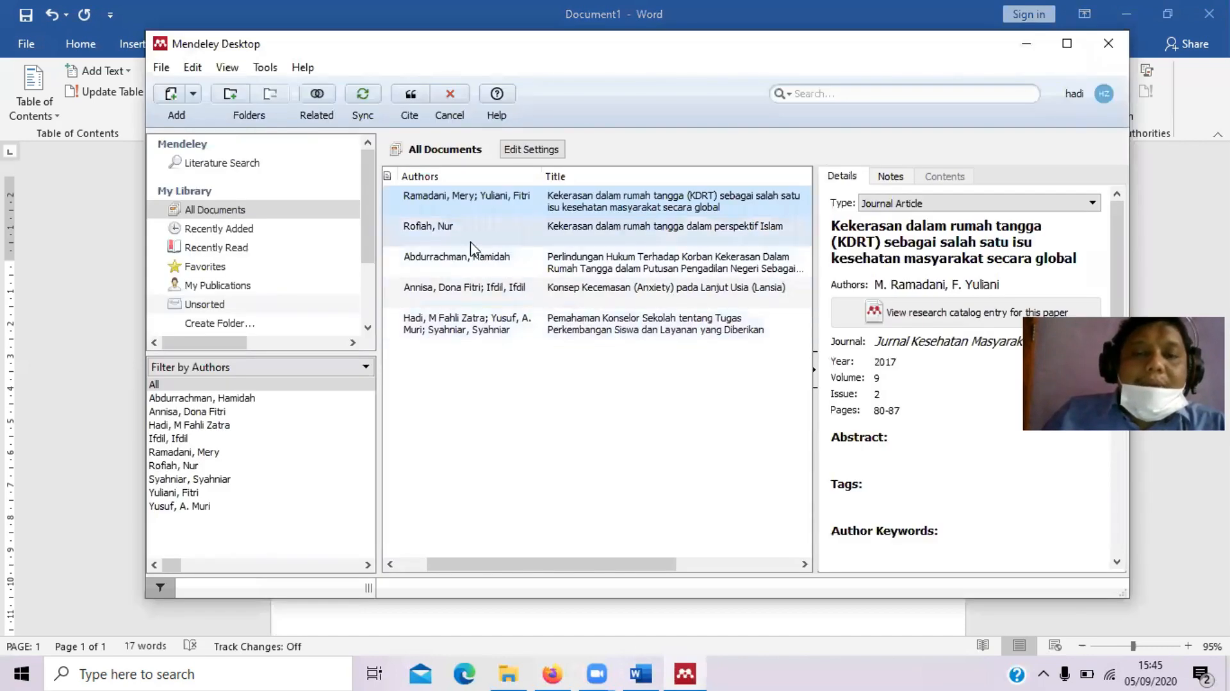
left_click(449, 231)
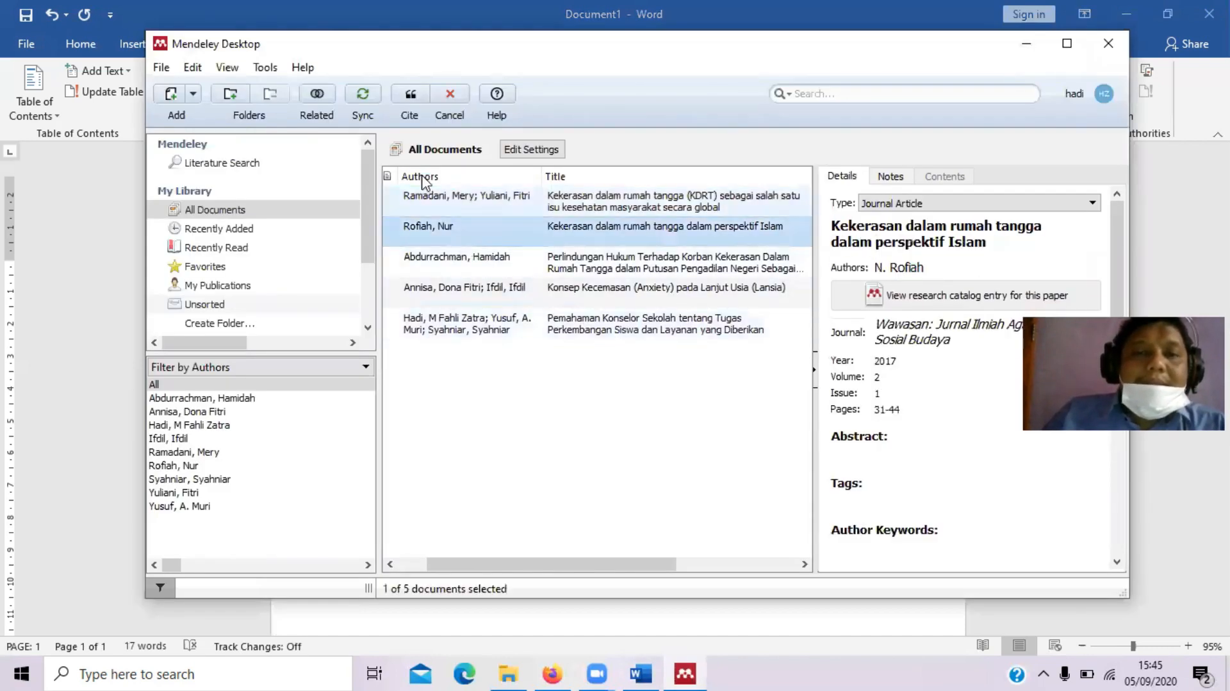
left_click(410, 94)
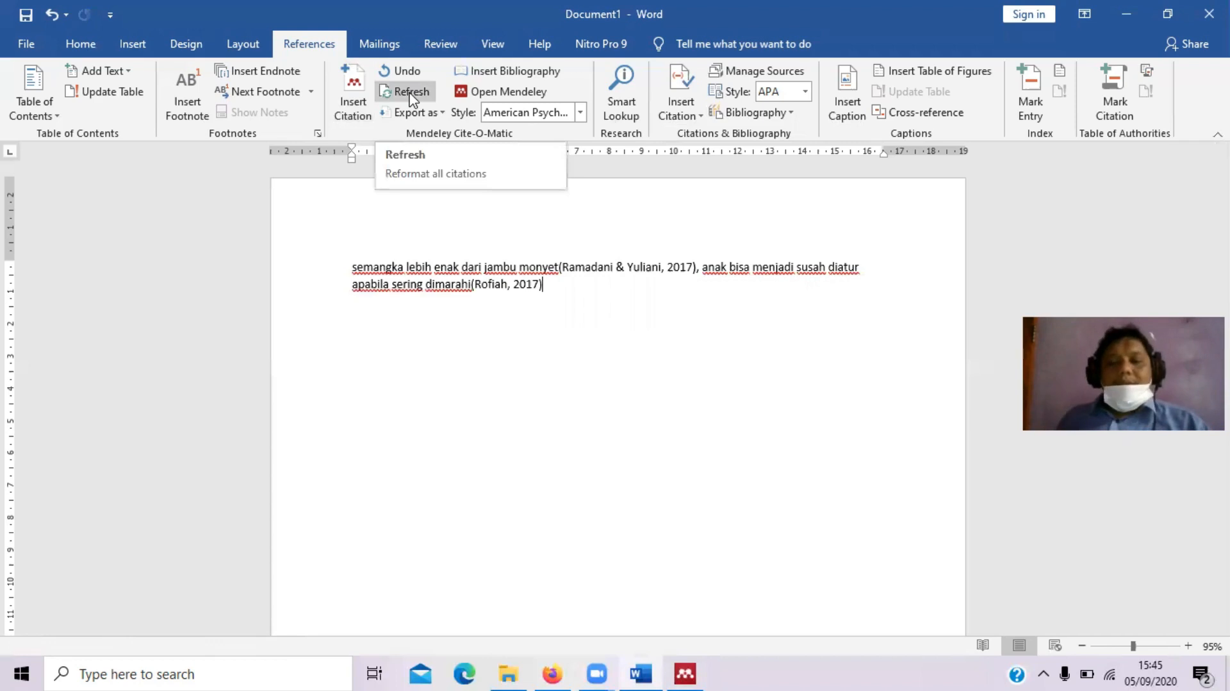
left_click(411, 95)
Add ', kecemasan yang tinggi menyebabkan kemarahan menjadi meningkat' and cite (Annisa & Ifdil, 2016) after it
type(",")
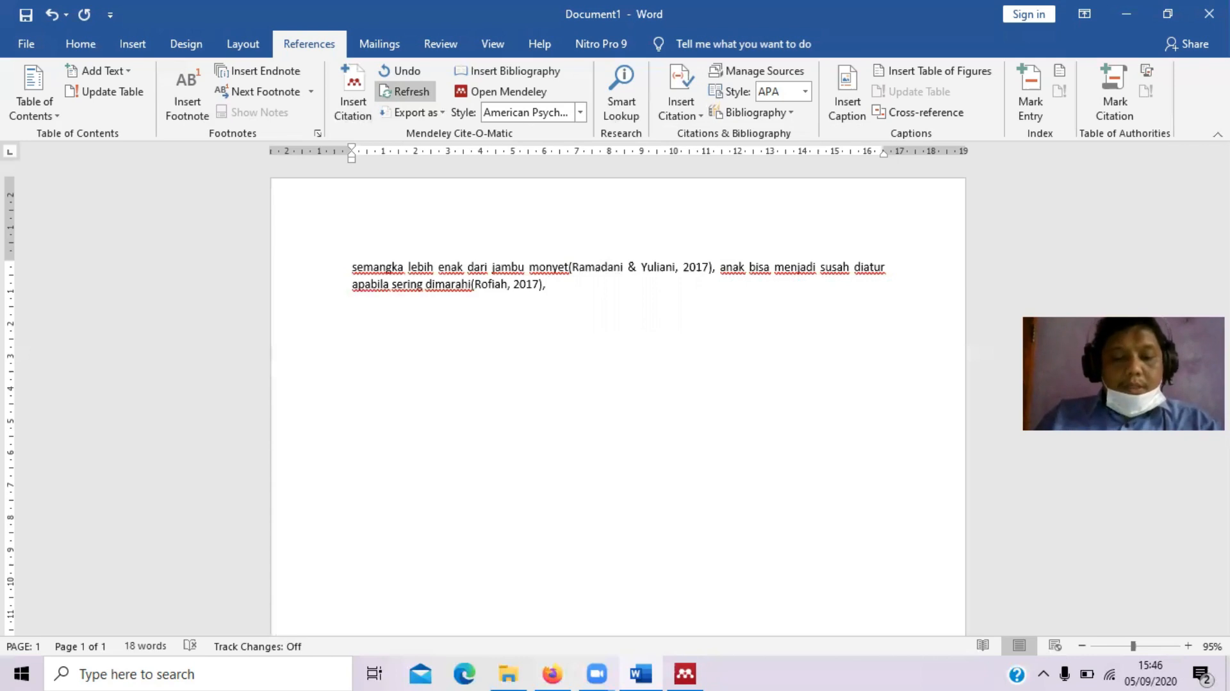
type("kecemas")
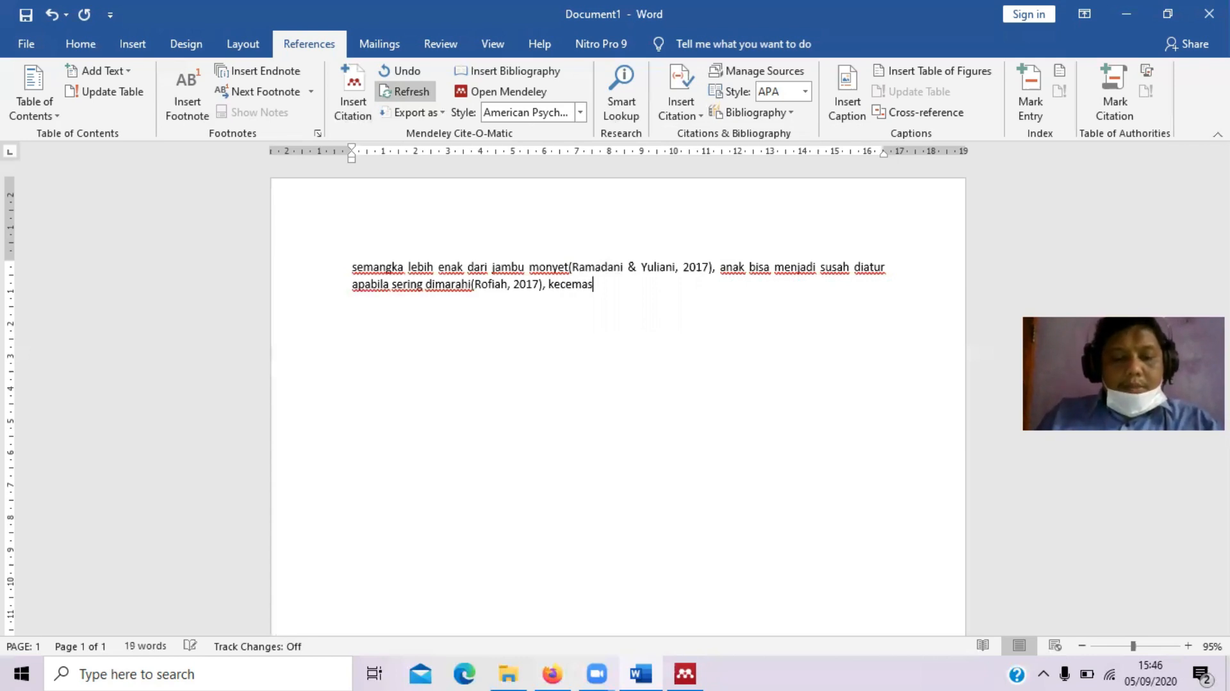
type("an ")
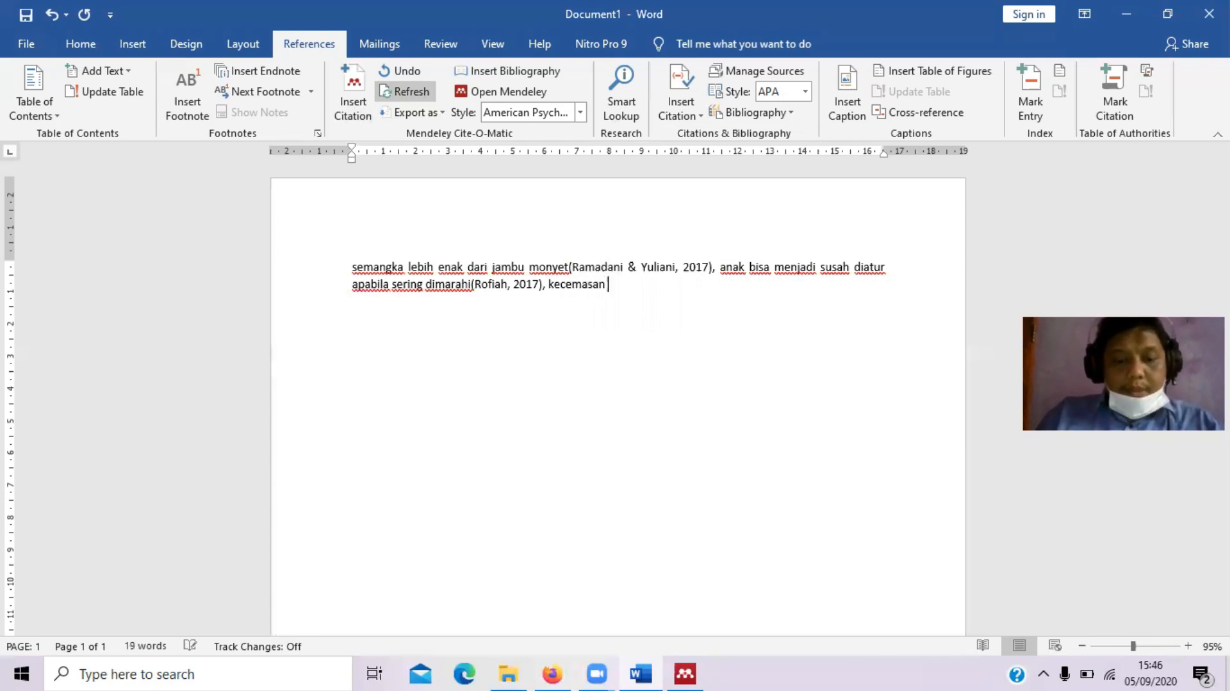
type("yang tinggi m")
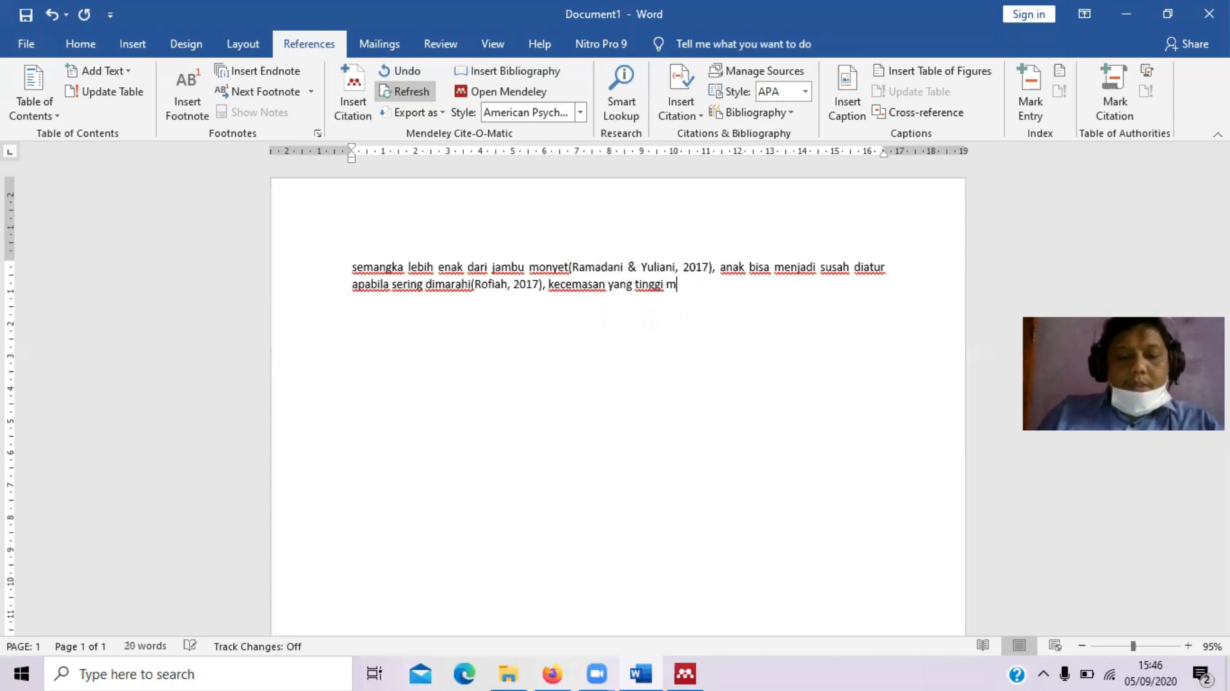
type("enyebabkan k")
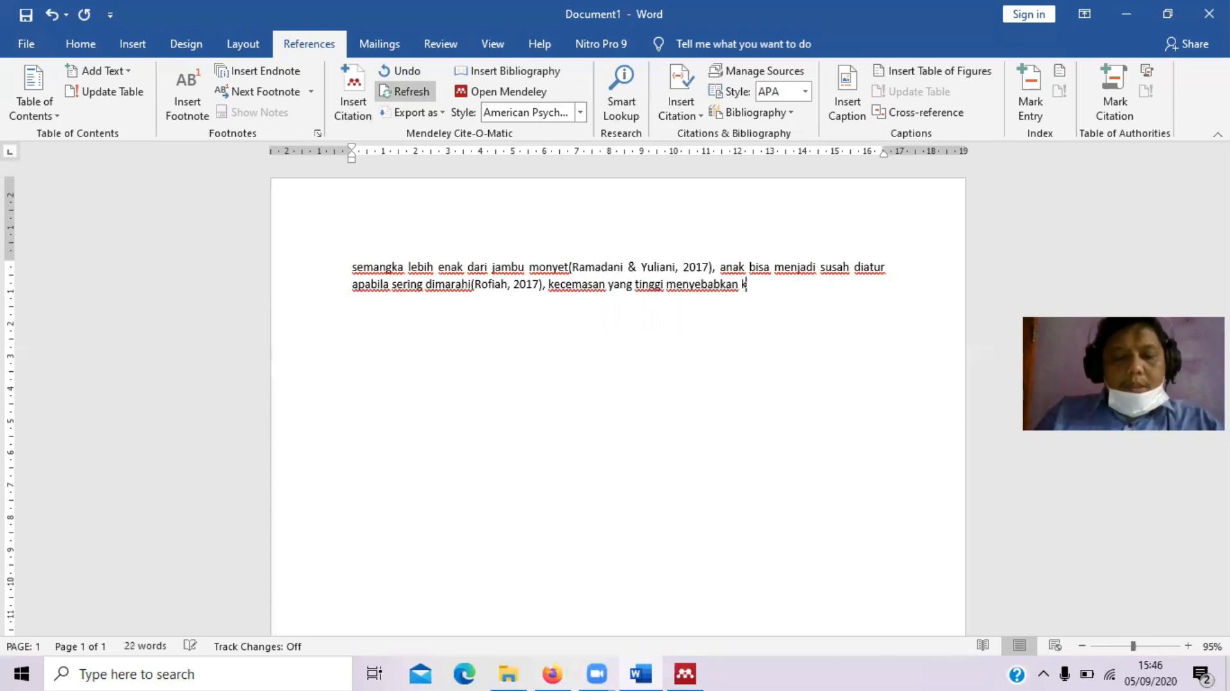
type("emarahan ")
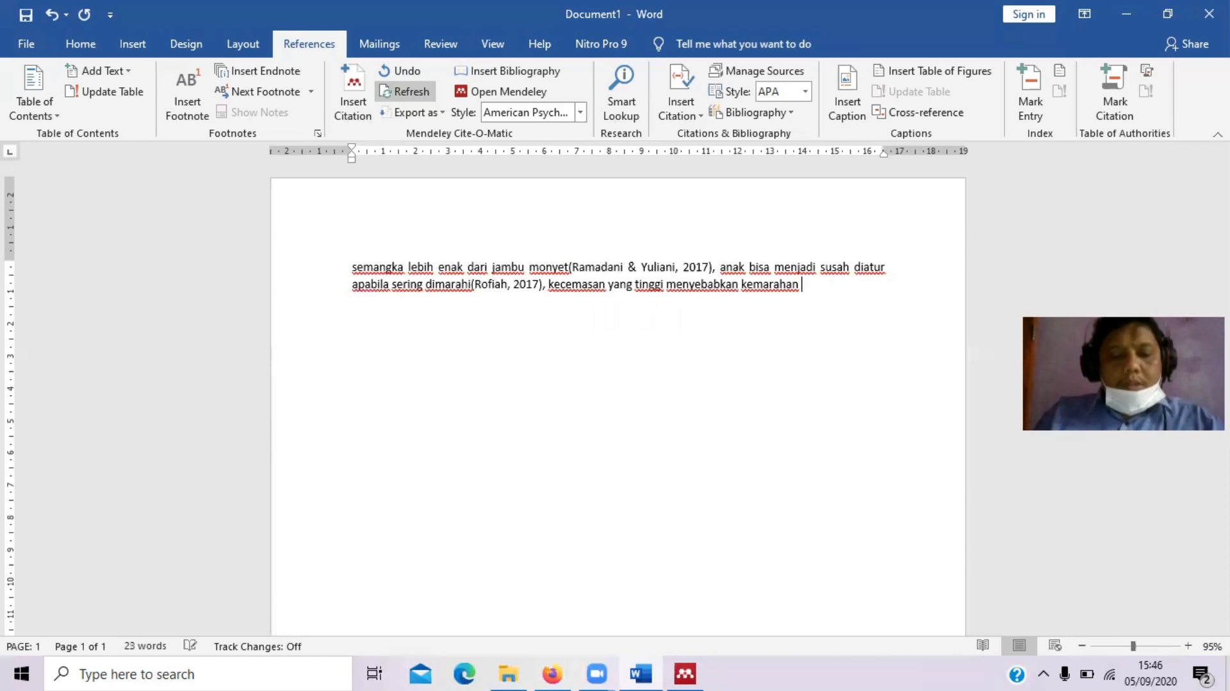
type("menjadi m")
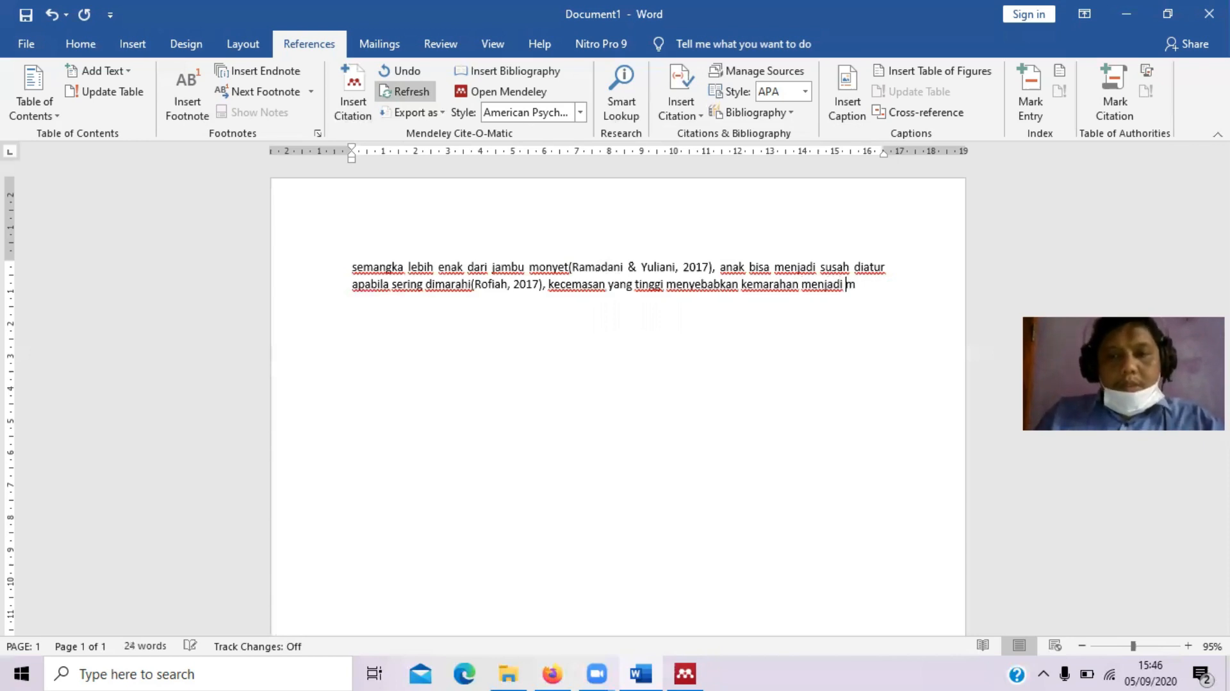
type("eningkat")
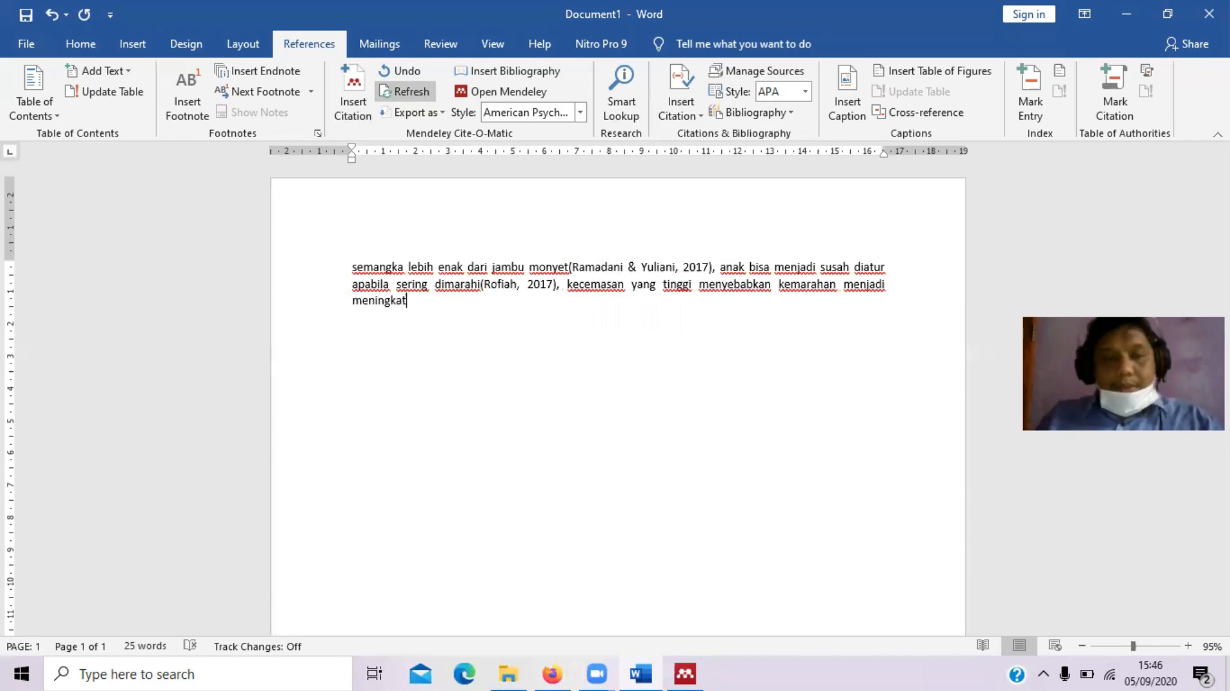
left_click(352, 86)
left_click(562, 354)
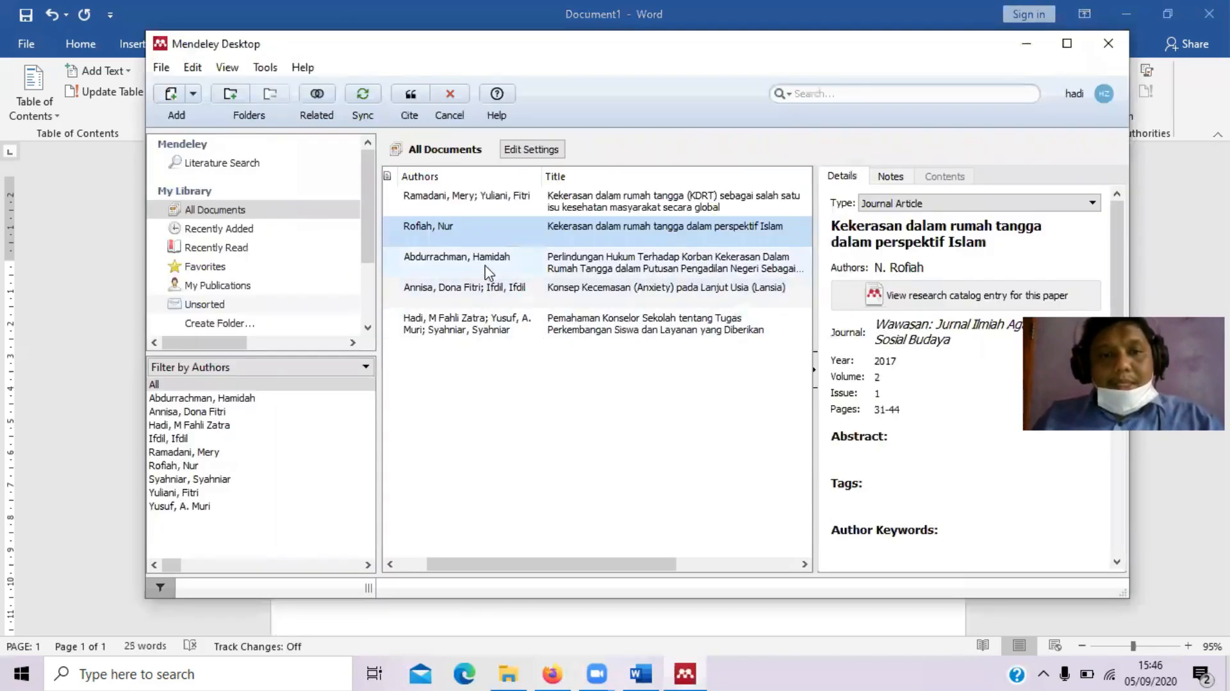
left_click(484, 290)
left_click(411, 100)
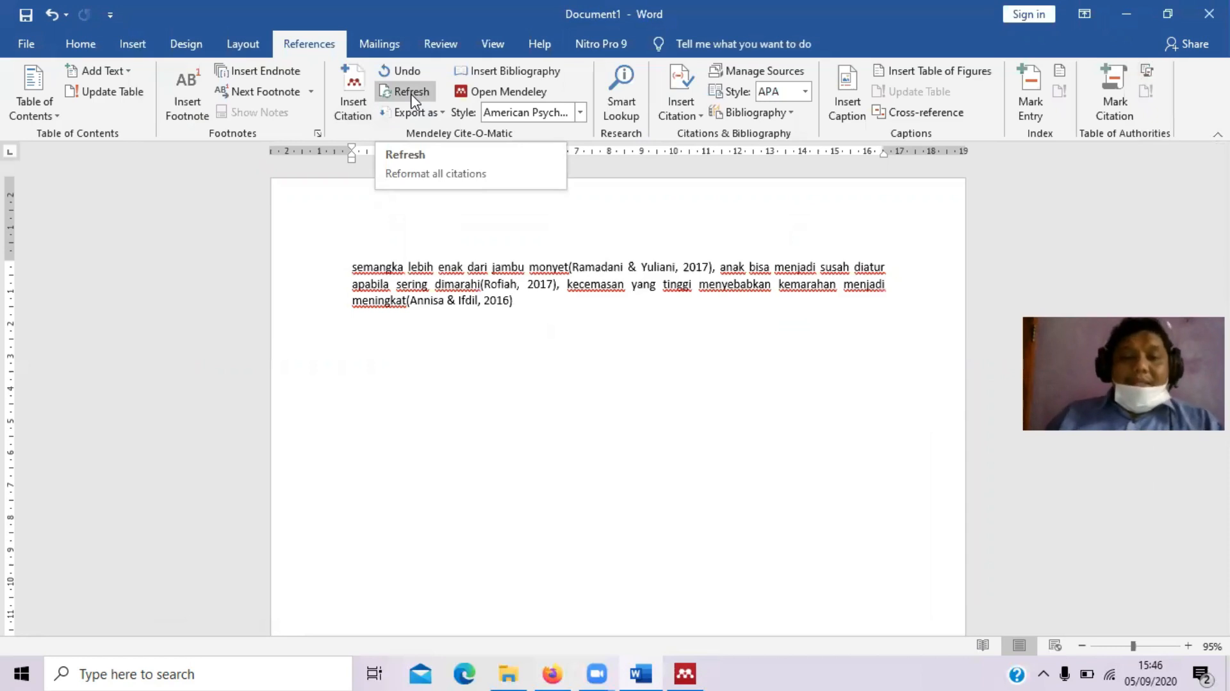
Add the clause ', kemarahan bisa berdampak pada kesehatan' after the previous citation
type(", ")
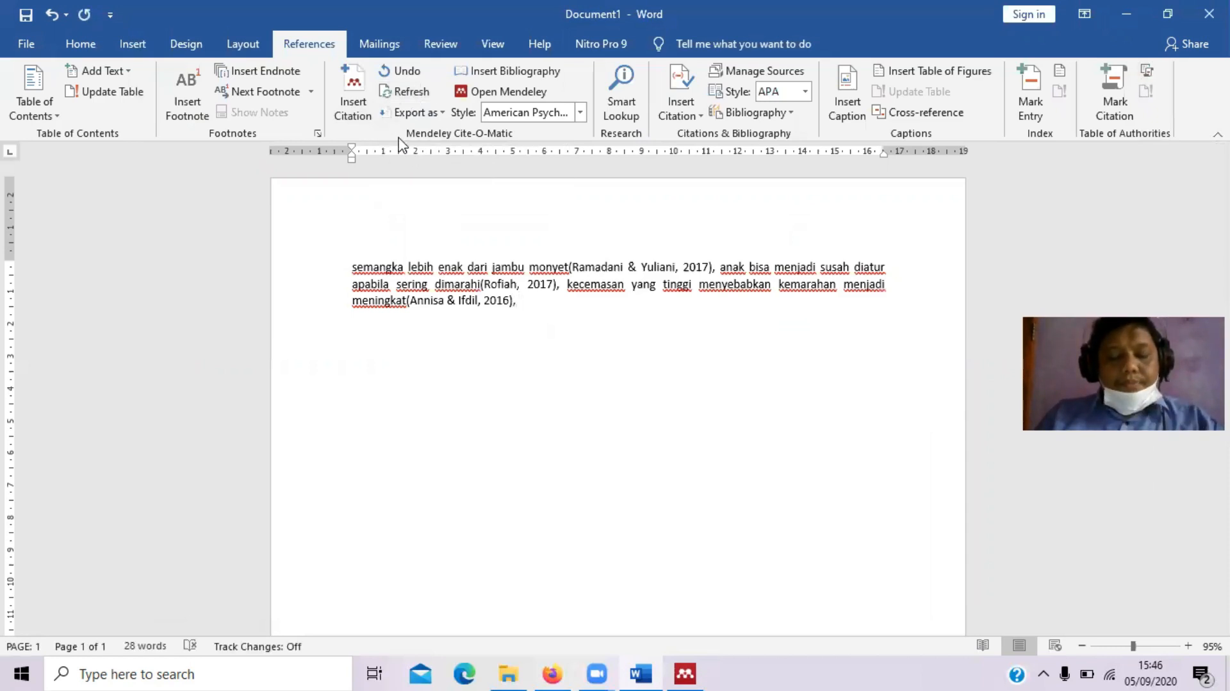
type("kema")
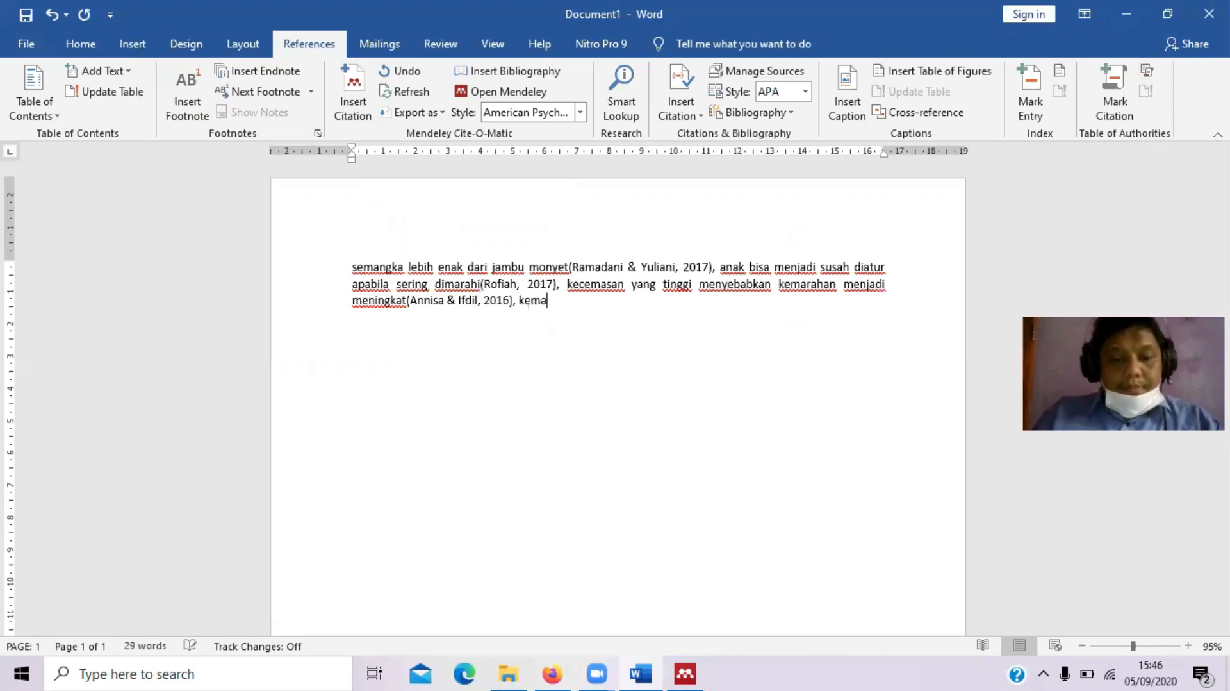
type("rahan bisa berda")
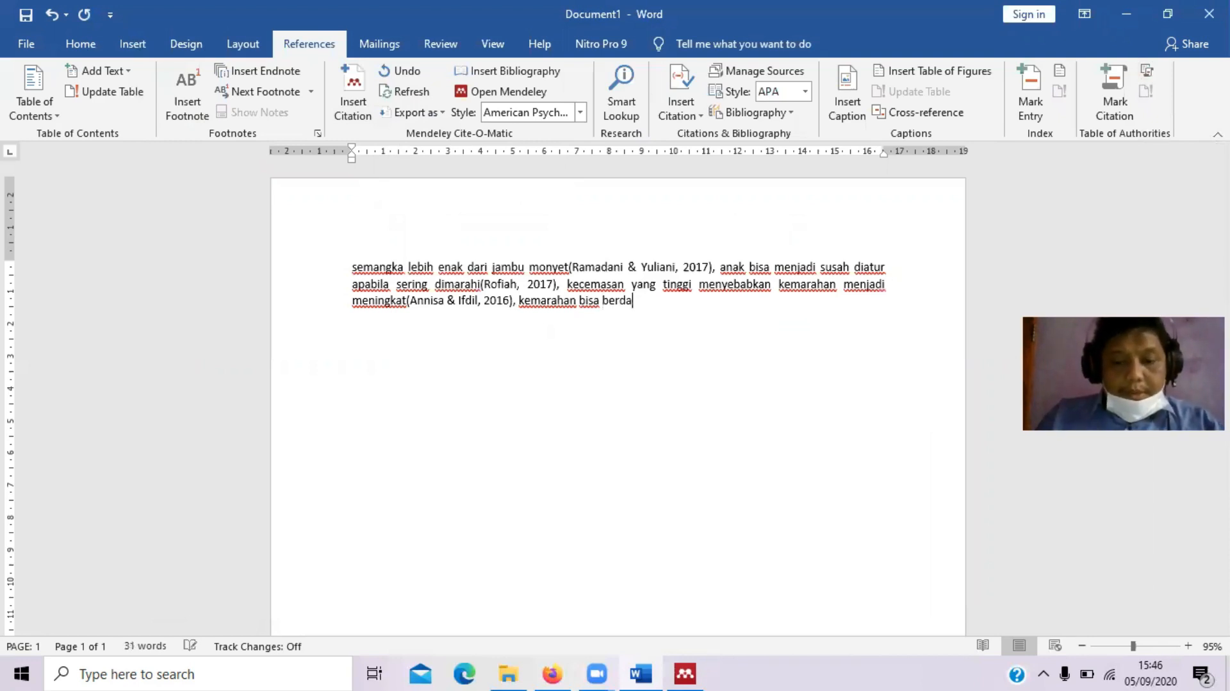
type("mpak pa")
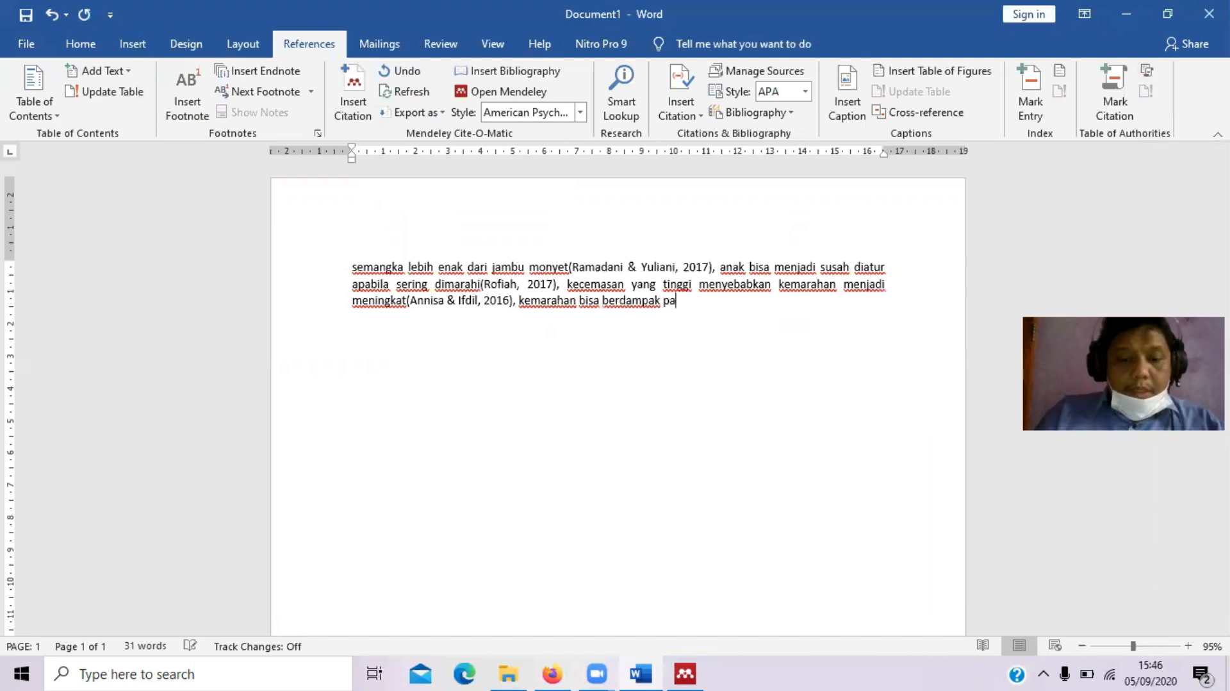
type("da rusaknya")
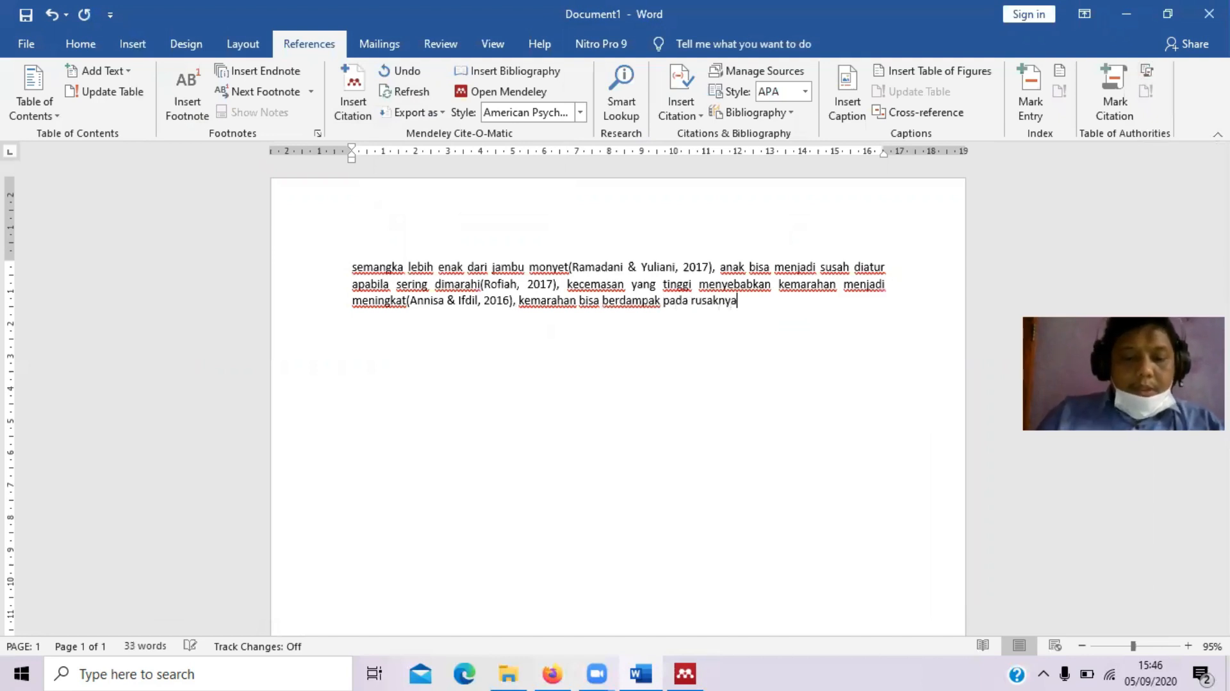
type(" jaringan")
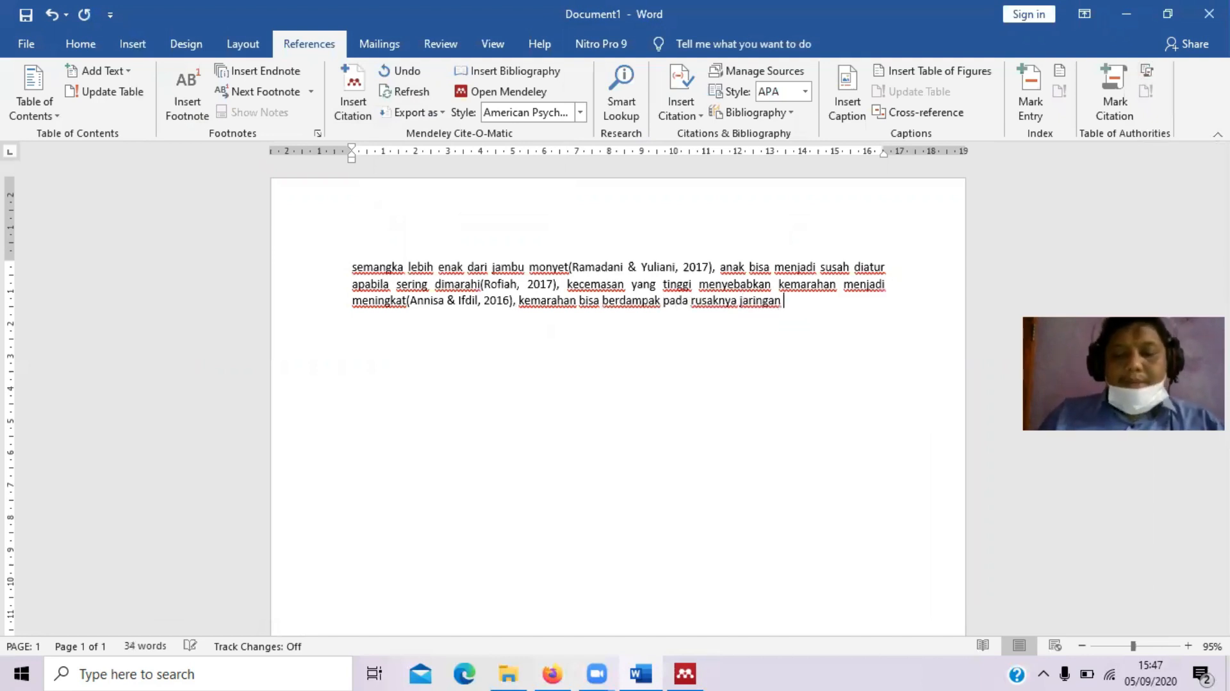
key("BackSpace")
type("....")
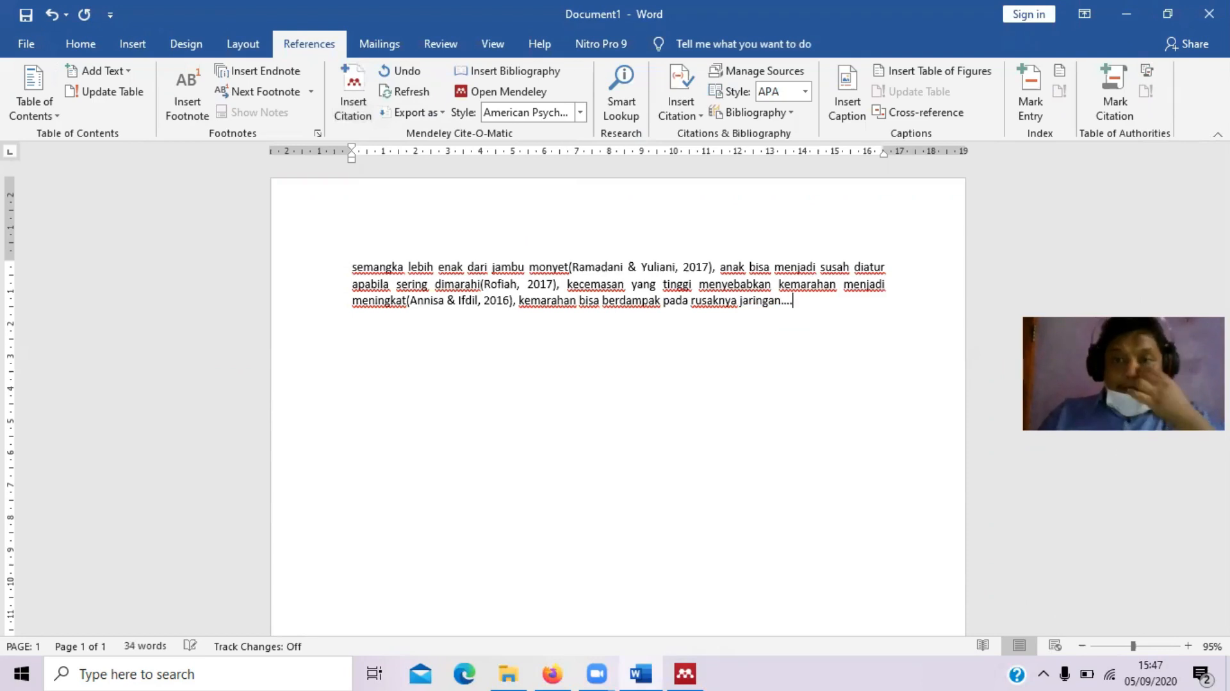
key("BackSpace")
key("BackSpace")
key("BackSpace")
key("BackSpace")
key("BackSpace")
key("BackSpace")
key("BackSpace")
key("BackSpace")
key("BackSpace")
key("BackSpace")
key("BackSpace")
key("BackSpace")
key("BackSpace")
key("BackSpace")
key("BackSpace")
key("BackSpace")
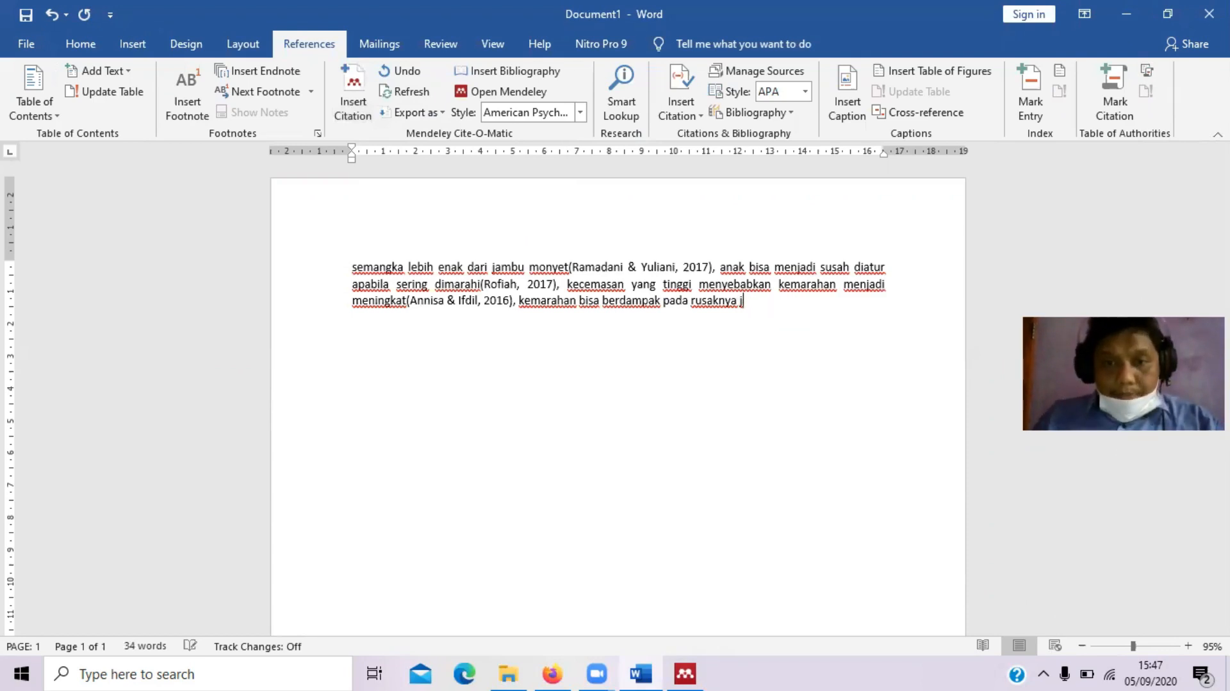
key("BackSpace")
key("BackSpace")
key("BackSpace")
key("BackSpace")
key("BackSpace")
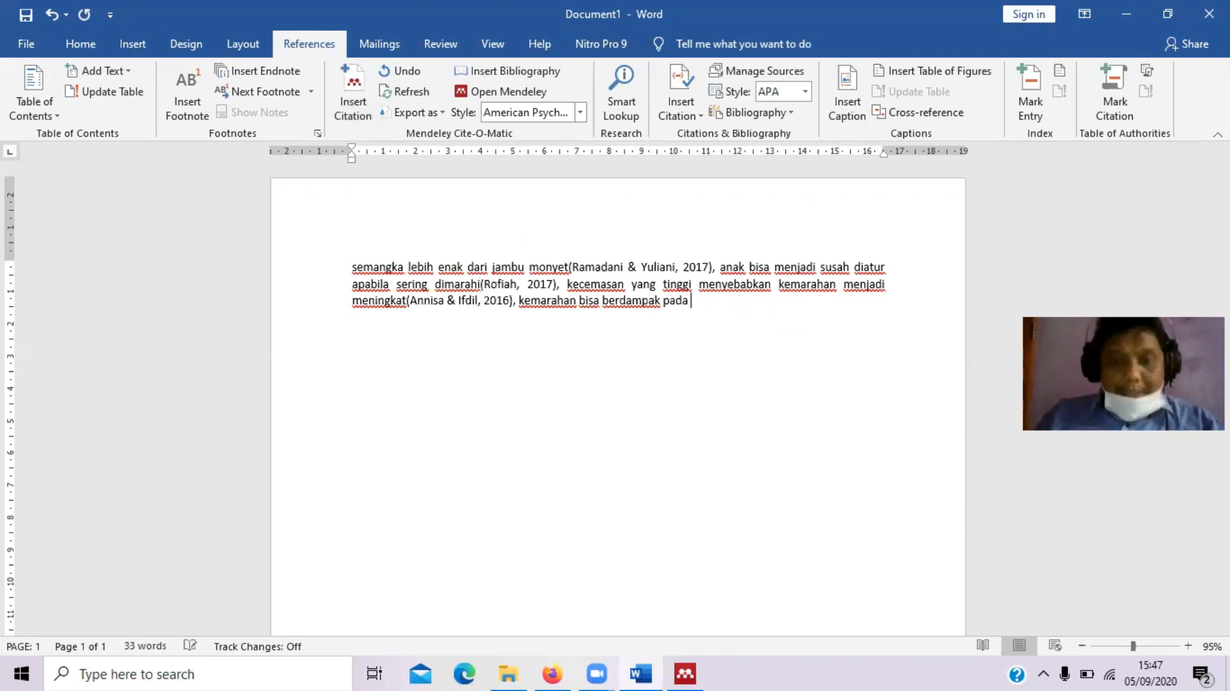
type("kesehatan")
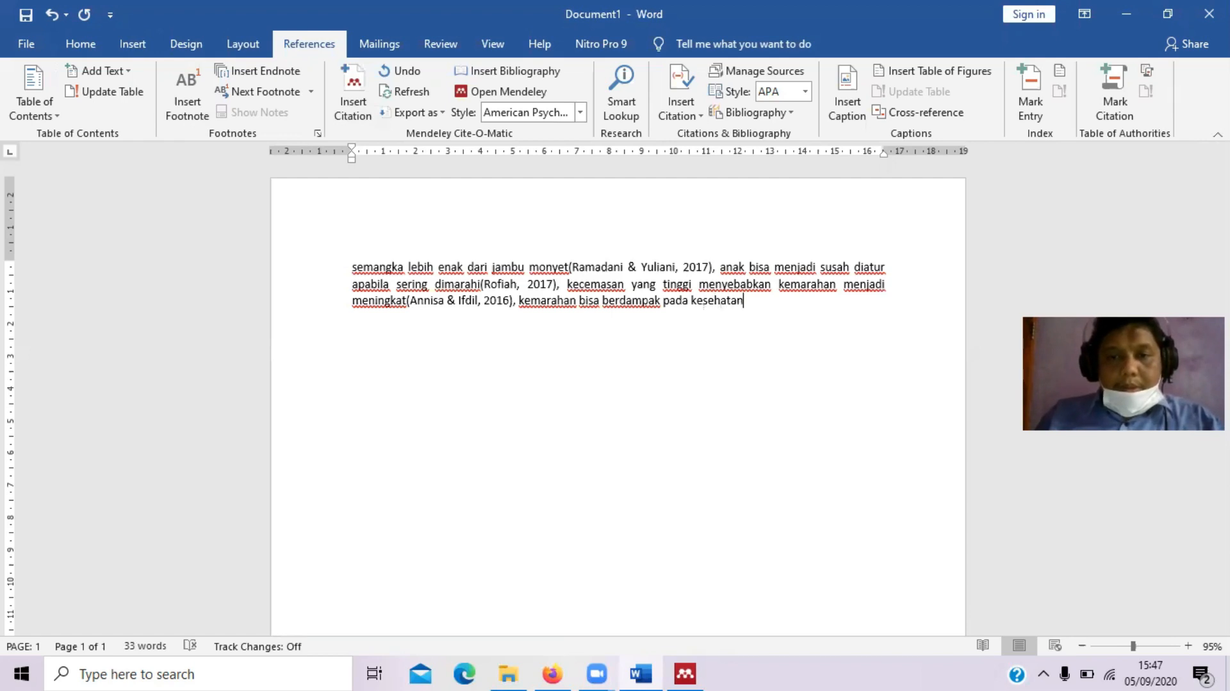
Cite (Hadi, Yusuf, & Syahniar, 2013) from Mendeley and end the sentence with a period
left_click(352, 89)
left_click(906, 351)
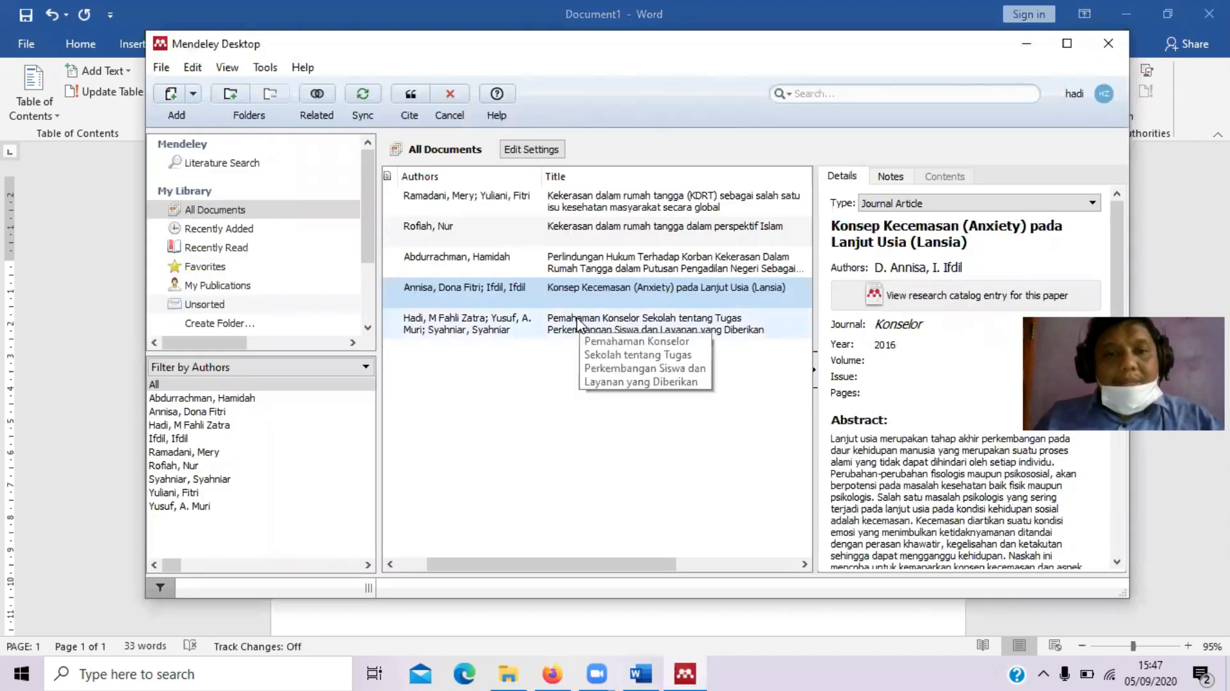
left_click(578, 323)
left_click(412, 98)
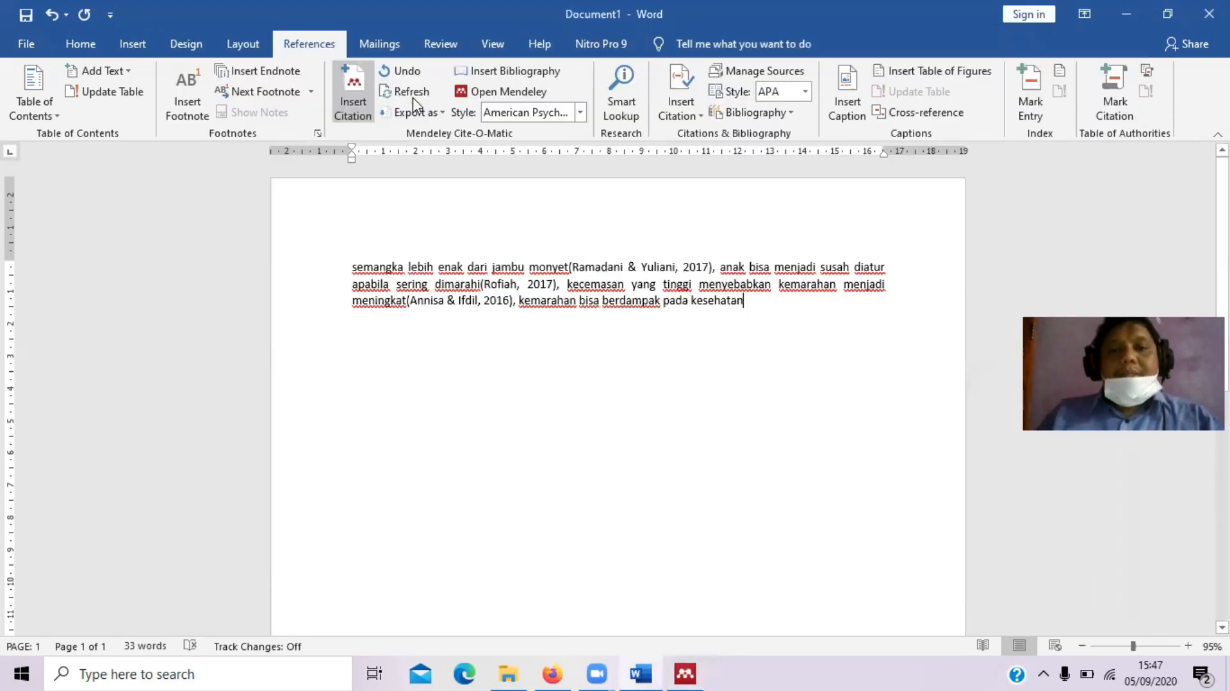
type(".")
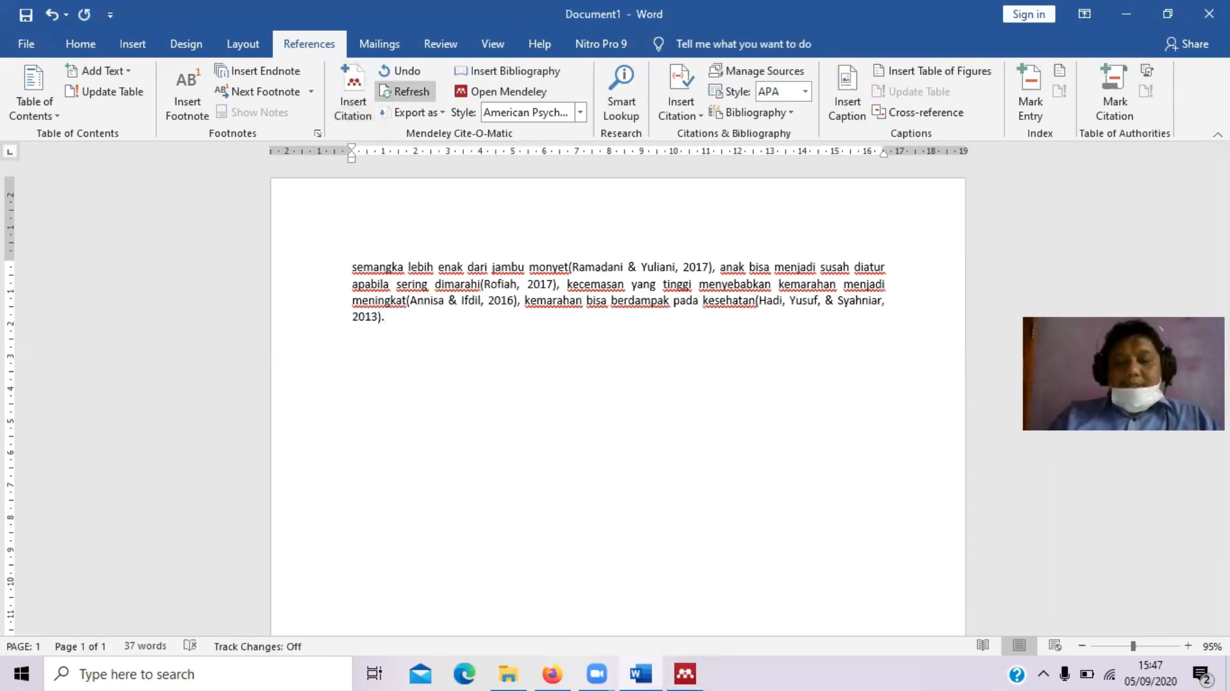
Add a 'Daftar Pustaka' heading and insert the Mendeley bibliography of the four references beneath it
key("Return")
key("Return")
key("Return")
type("Daftar Pustaka")
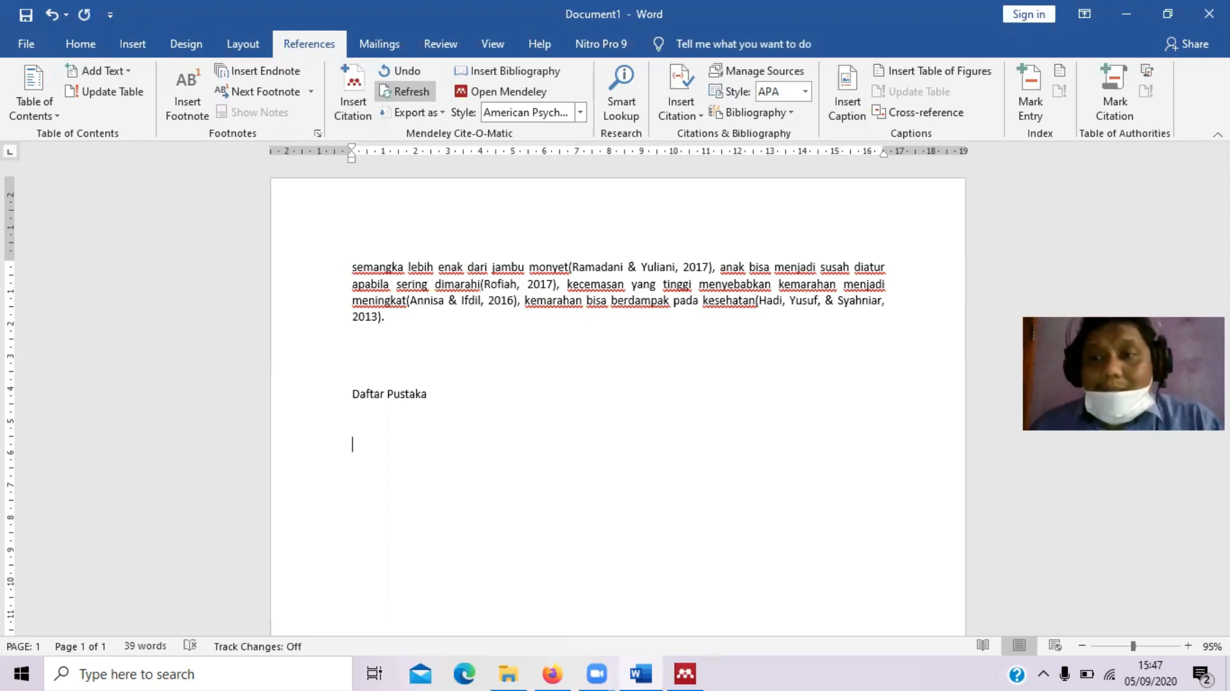
left_click(516, 75)
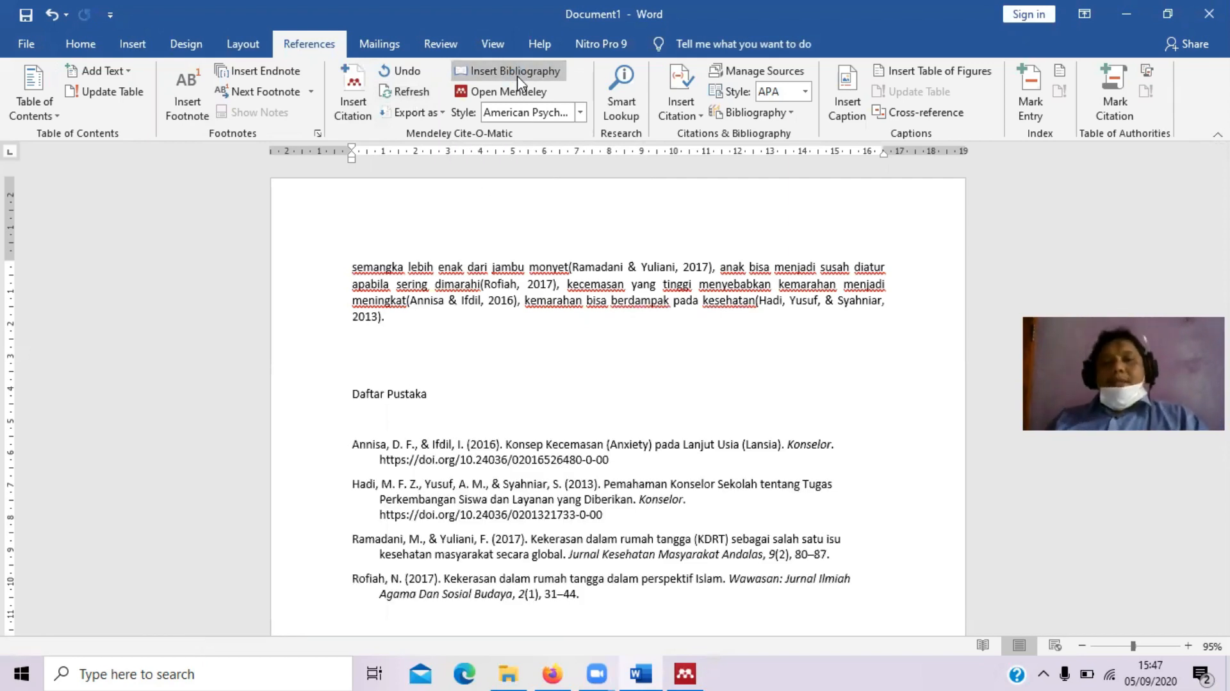
left_click(424, 316)
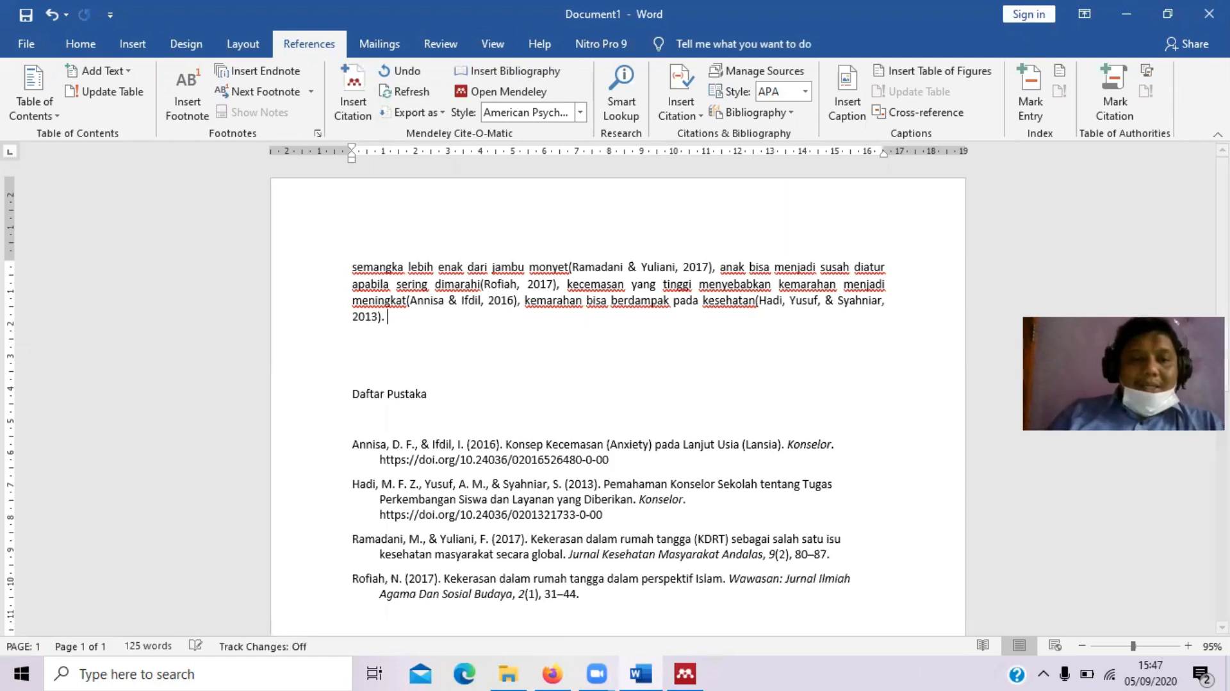
Add placeholder text, cite the Abdurrachman 2010 paper from Mendeley, then undo that citation
type("bkbvkbkbbfjkjvkjgkukj")
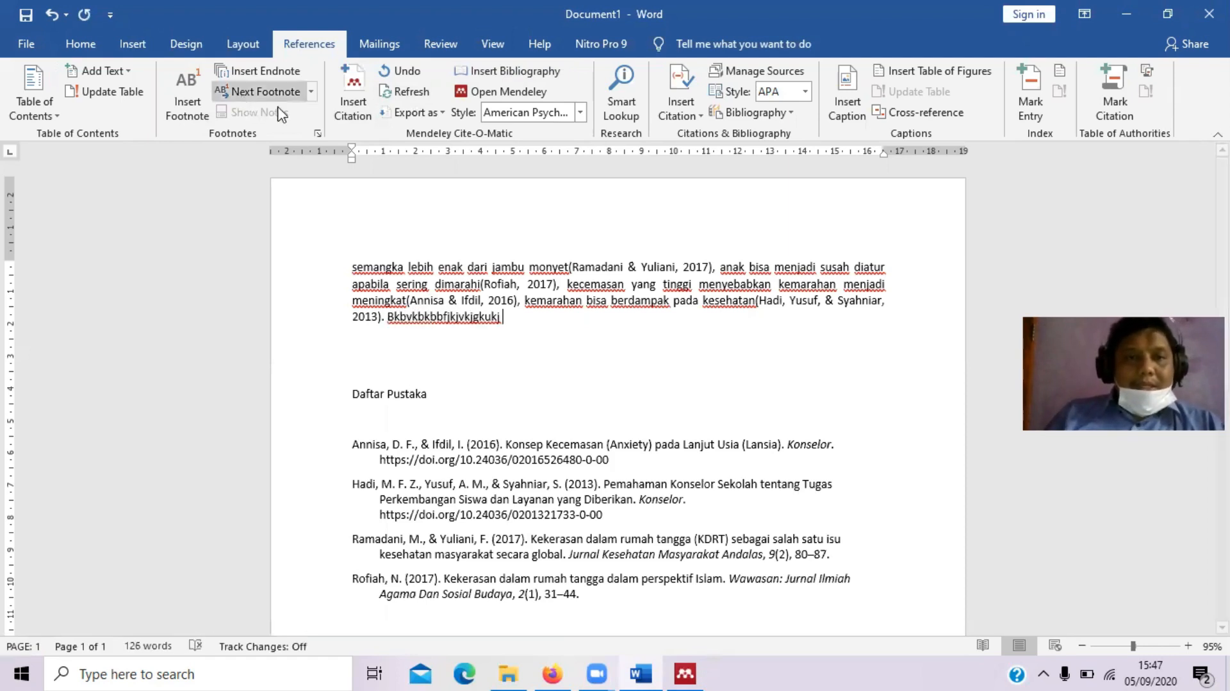
left_click(353, 93)
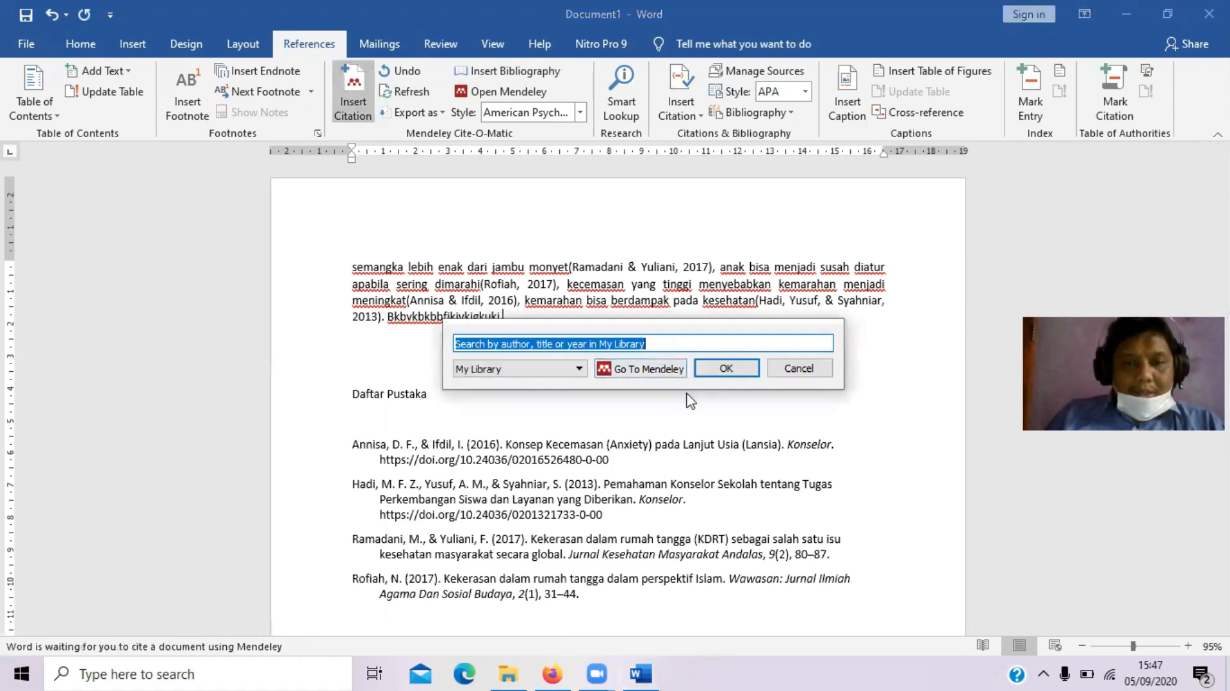
left_click(652, 369)
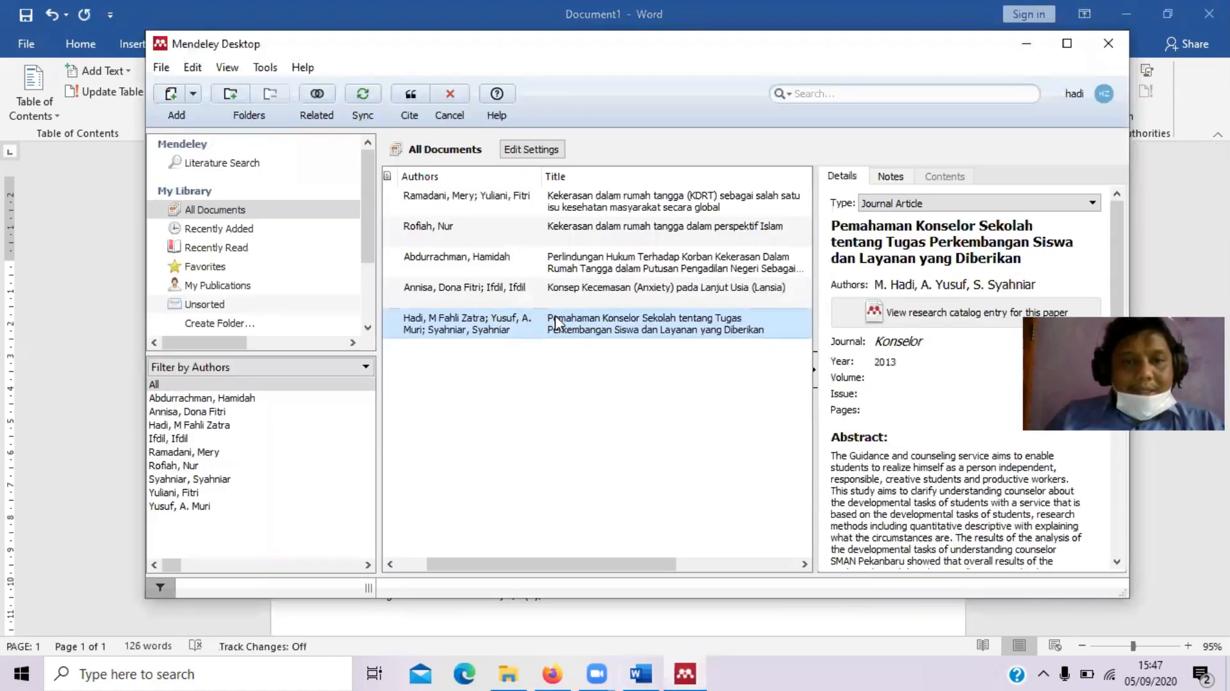
left_click(511, 273)
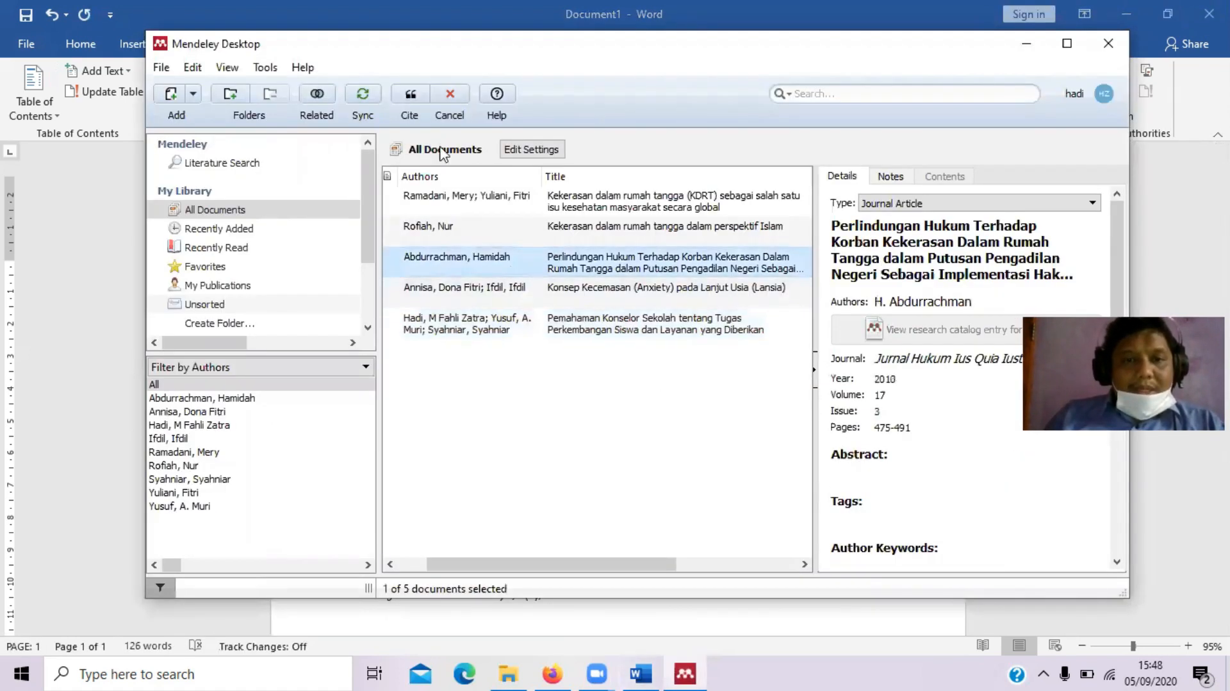
left_click(410, 94)
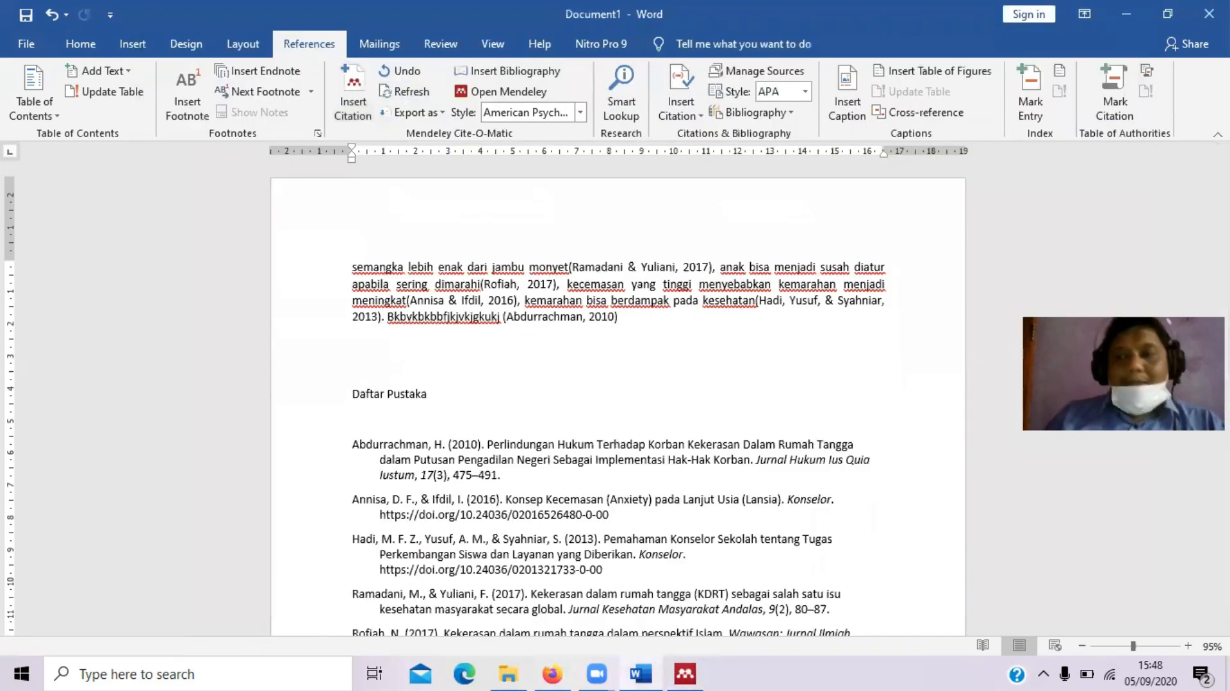
scroll(618, 406, "down", 3)
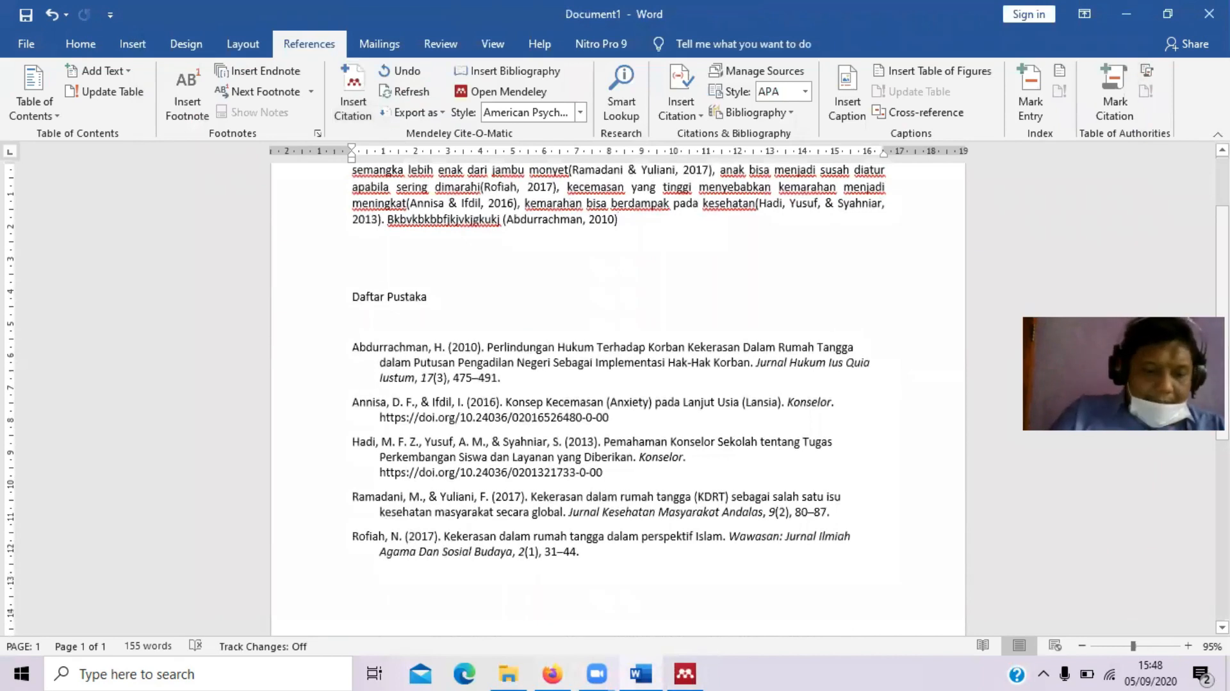
key("ctrl+z")
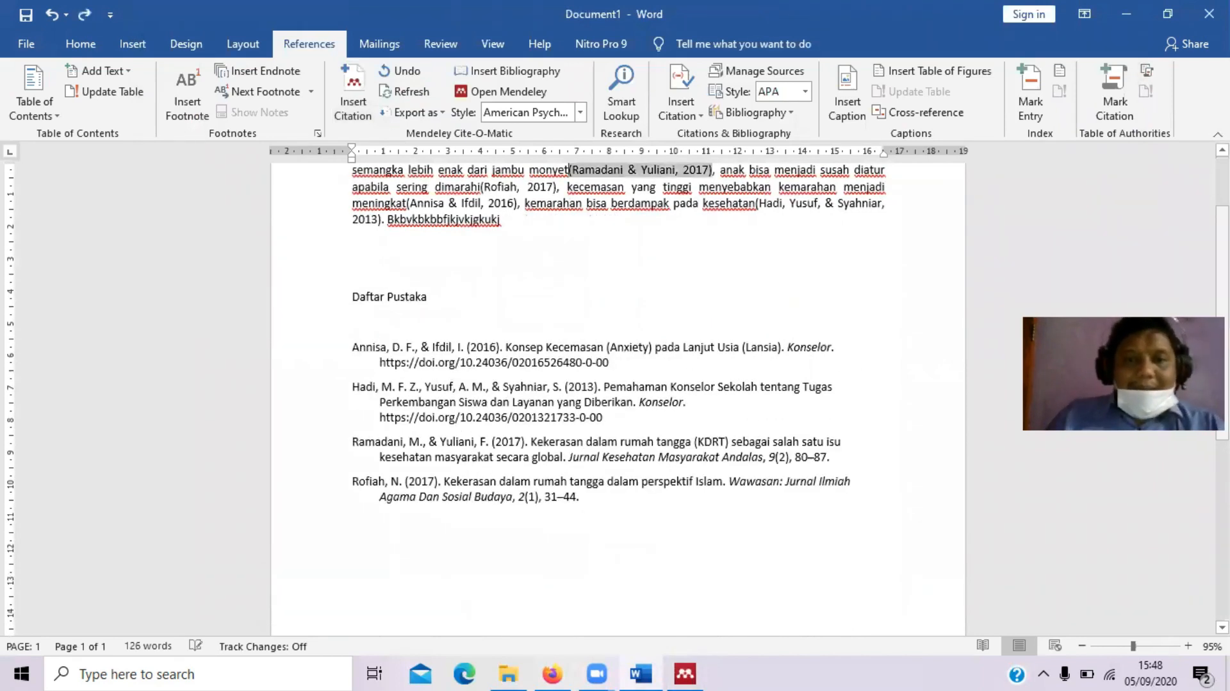
Re-cite the Abdurrachman 2010 paper after new placeholder text at the end of the first paragraph
left_click(590, 220)
type("ivvvhviu")
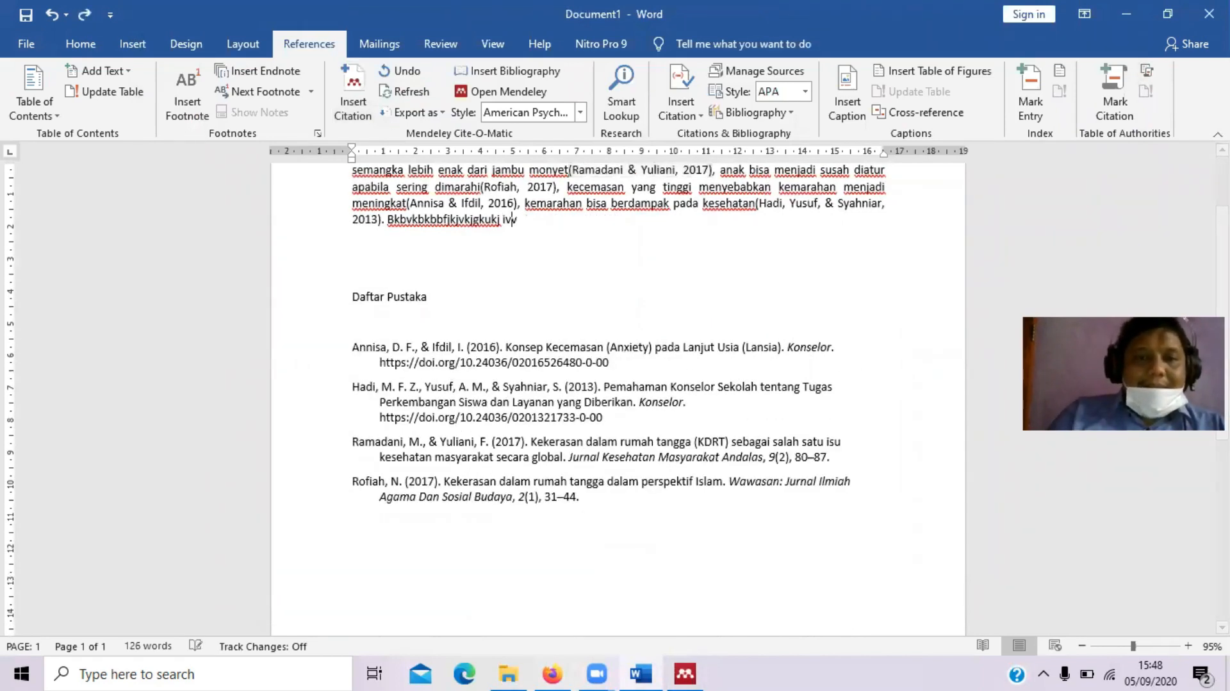
left_click(340, 83)
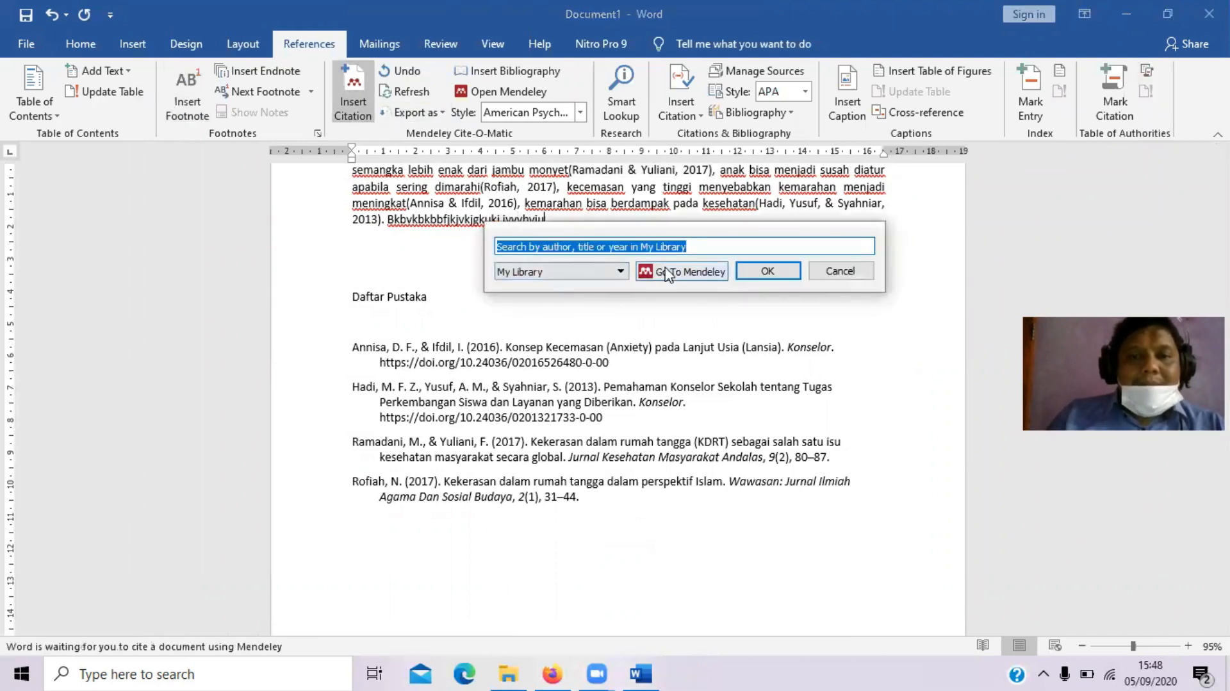
left_click(668, 274)
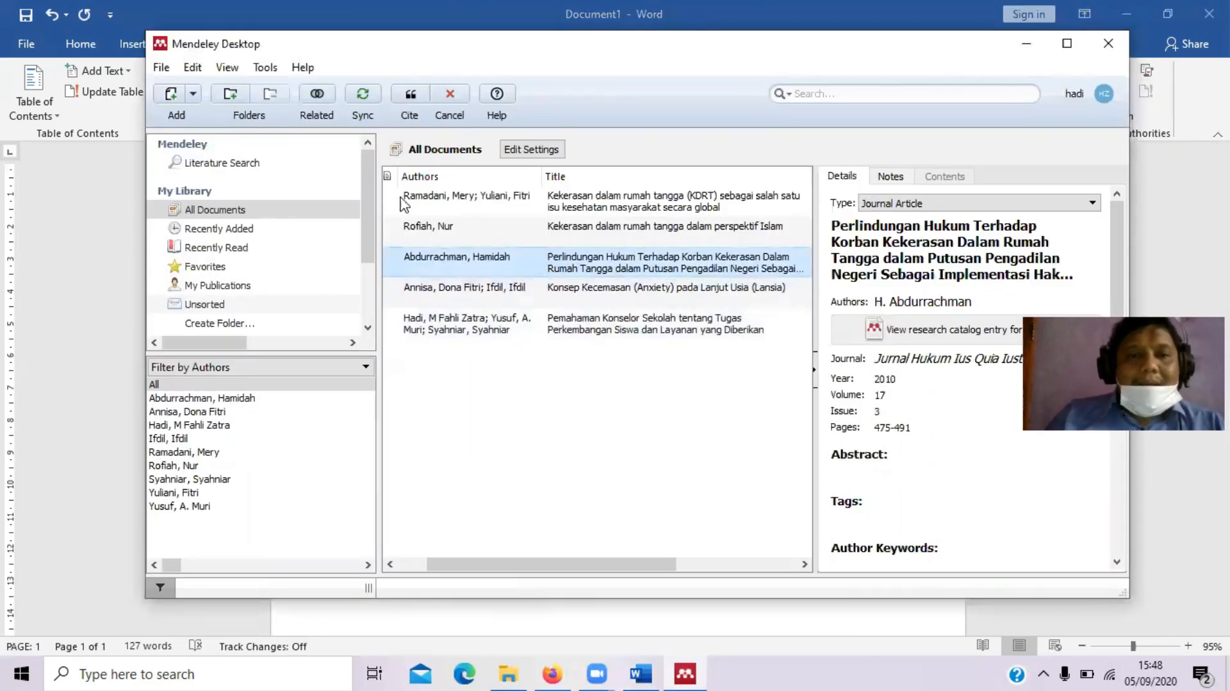
left_click(411, 96)
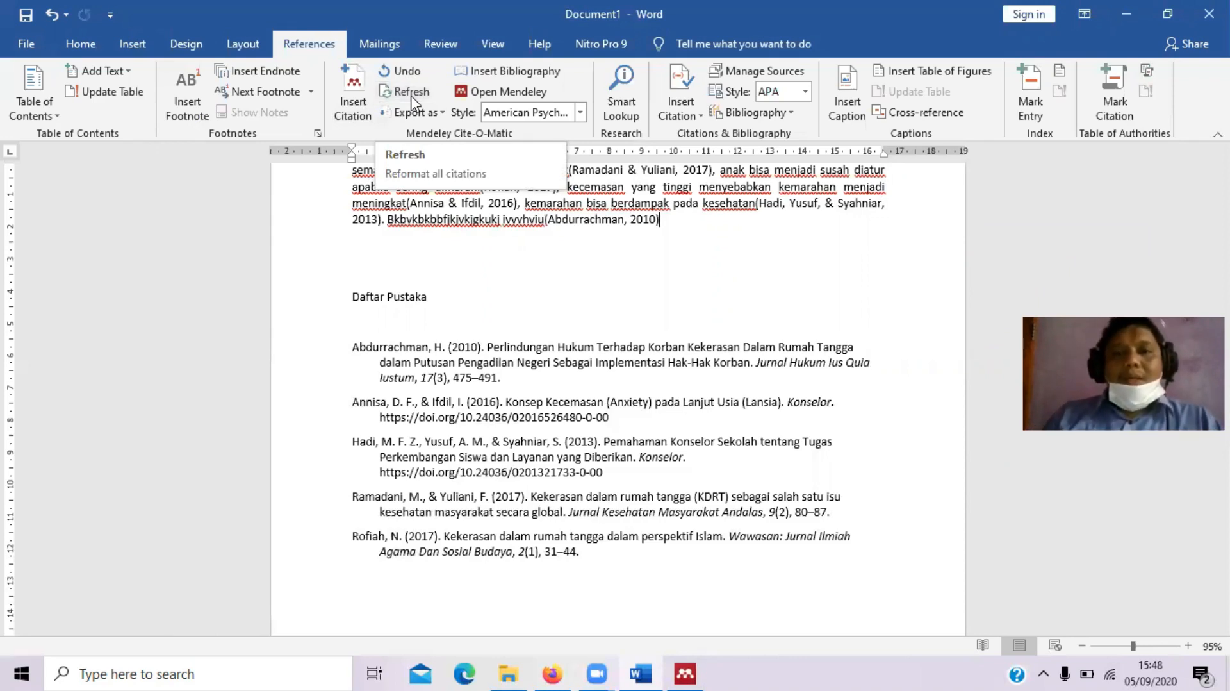
left_click(536, 272)
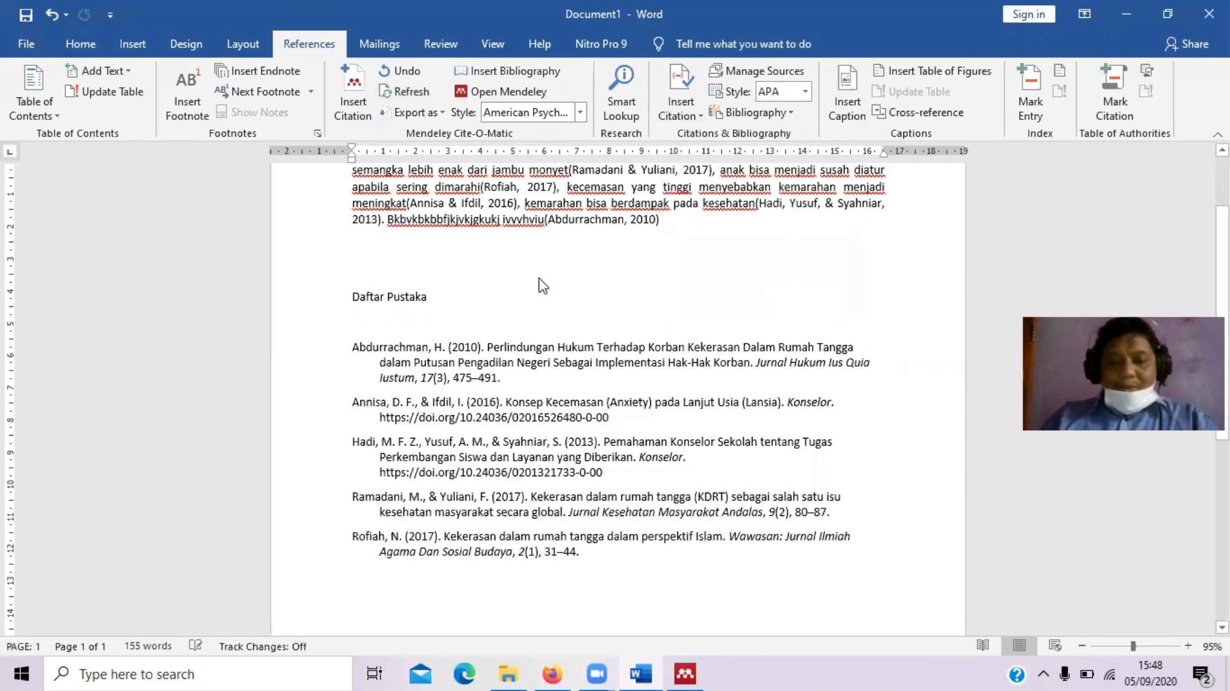
Replace the entire document with the words 'Sate enak' and bring up the Insert Citation options
key("ctrl+a")
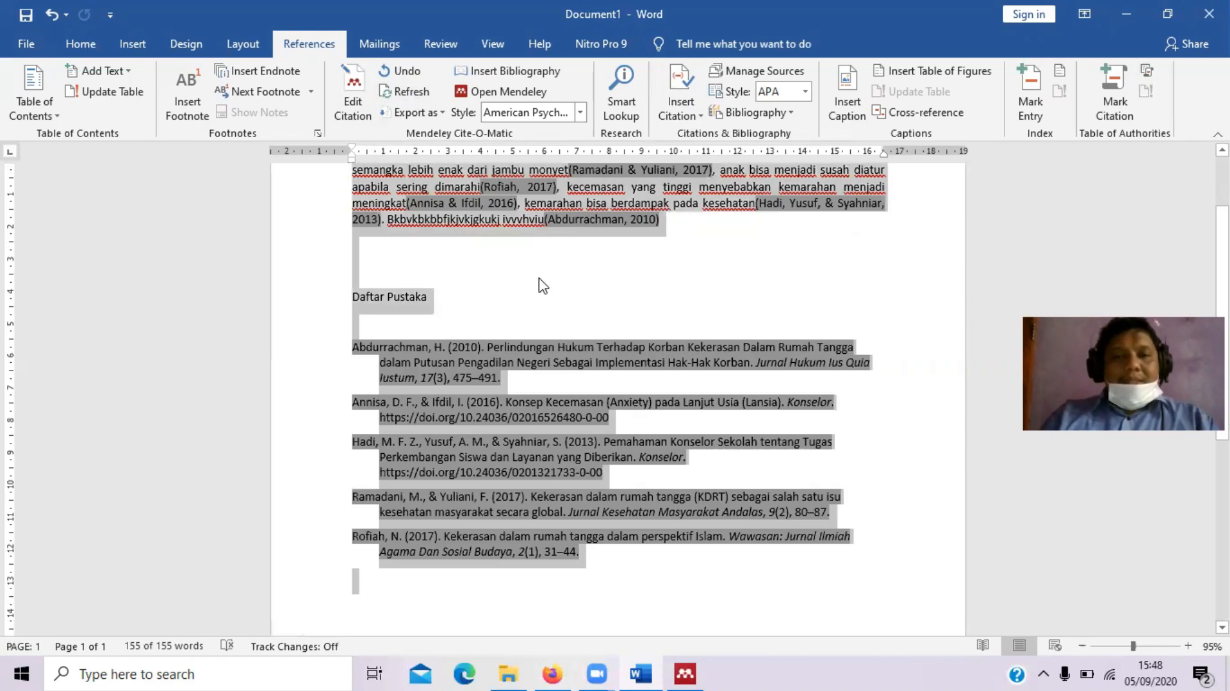
key("BackSpace")
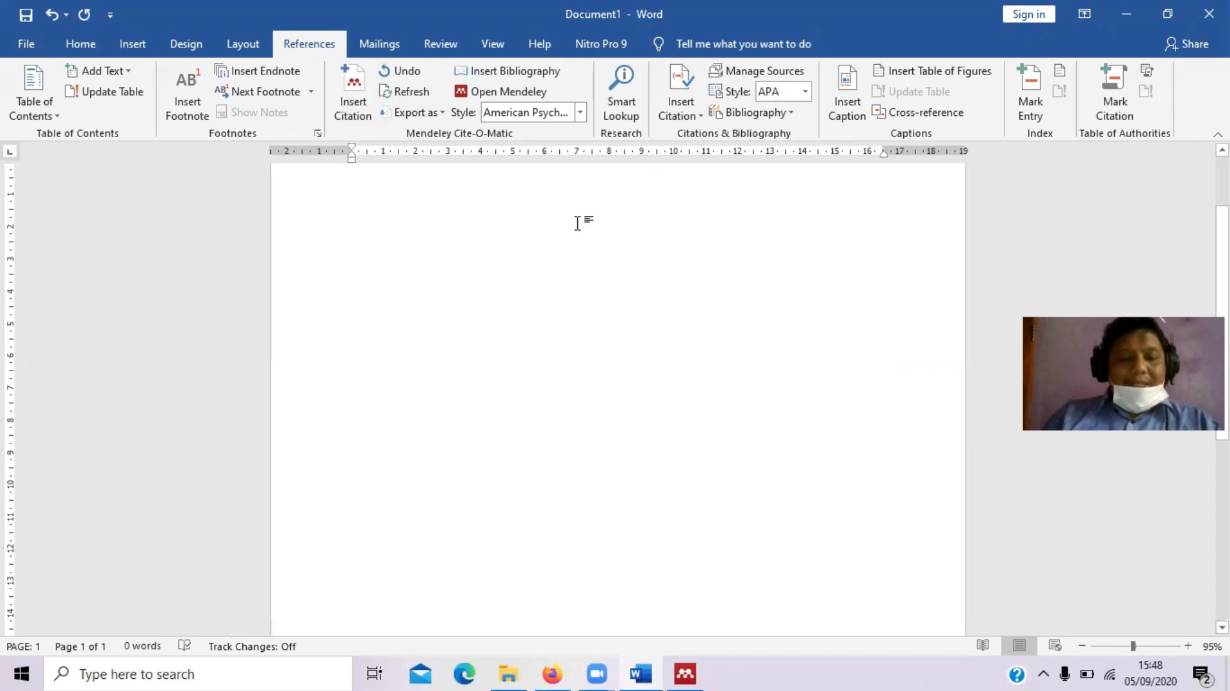
type("Sate enak")
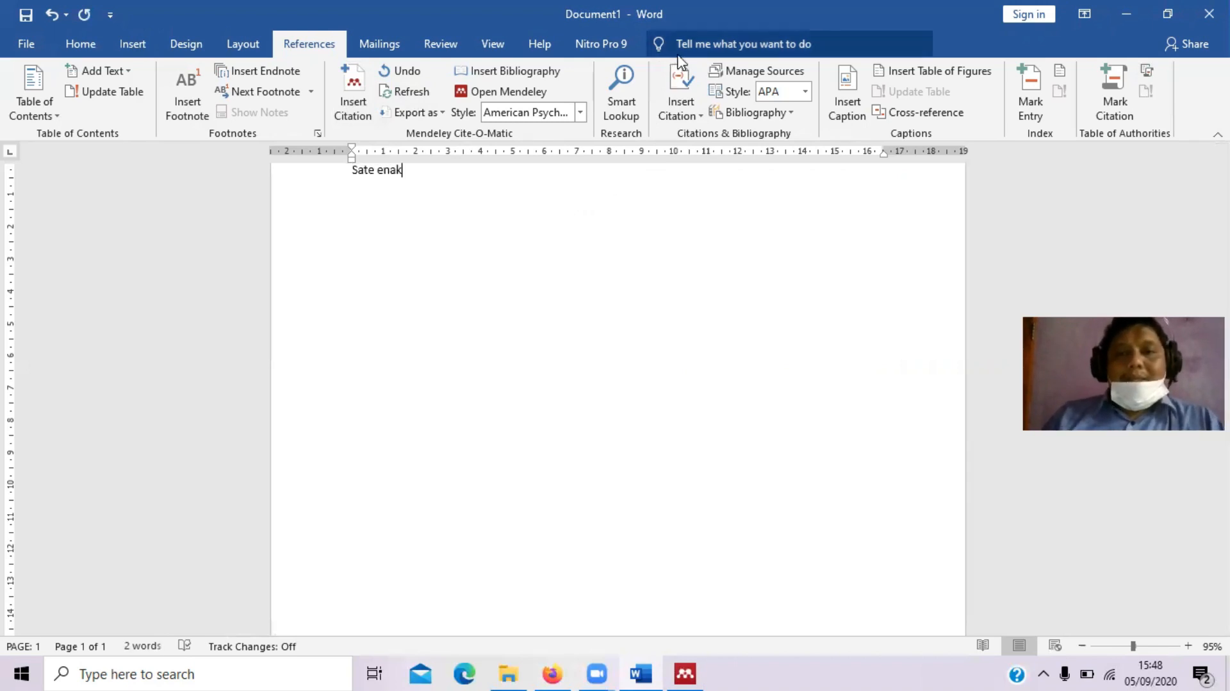
left_click(680, 96)
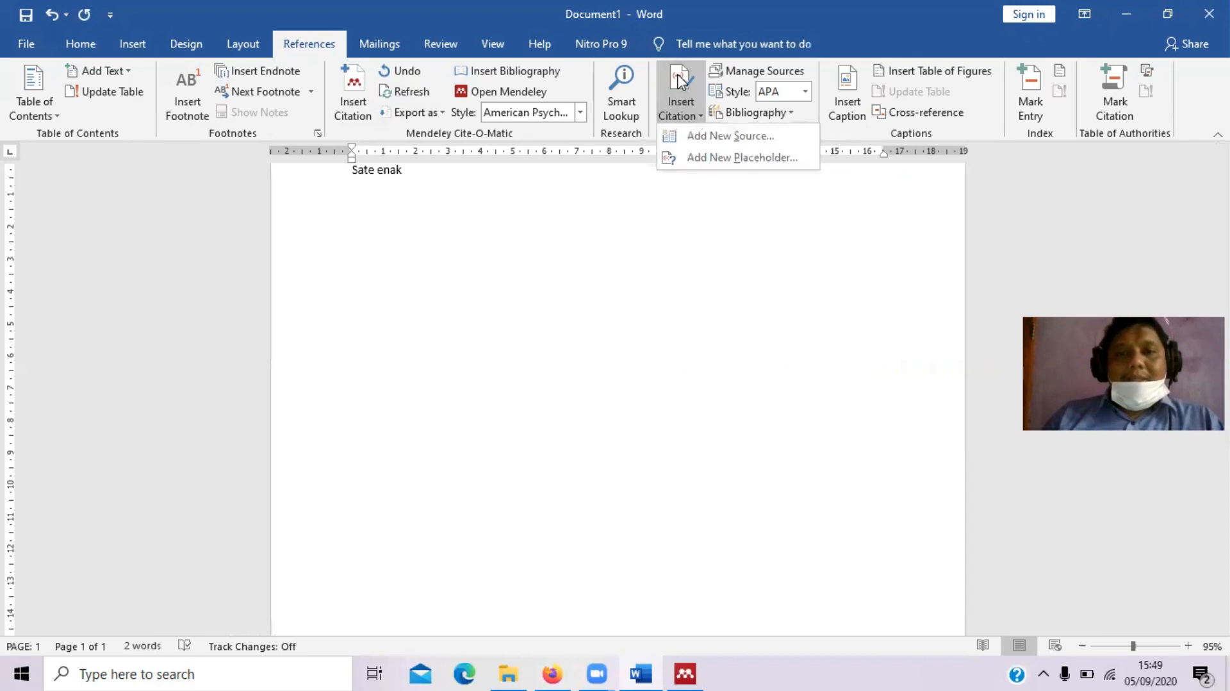
Create and cite a journal source: an author, title 'sate enak jika blbllabla', journal 'makanan', 2019, pages 1-10
left_click(697, 139)
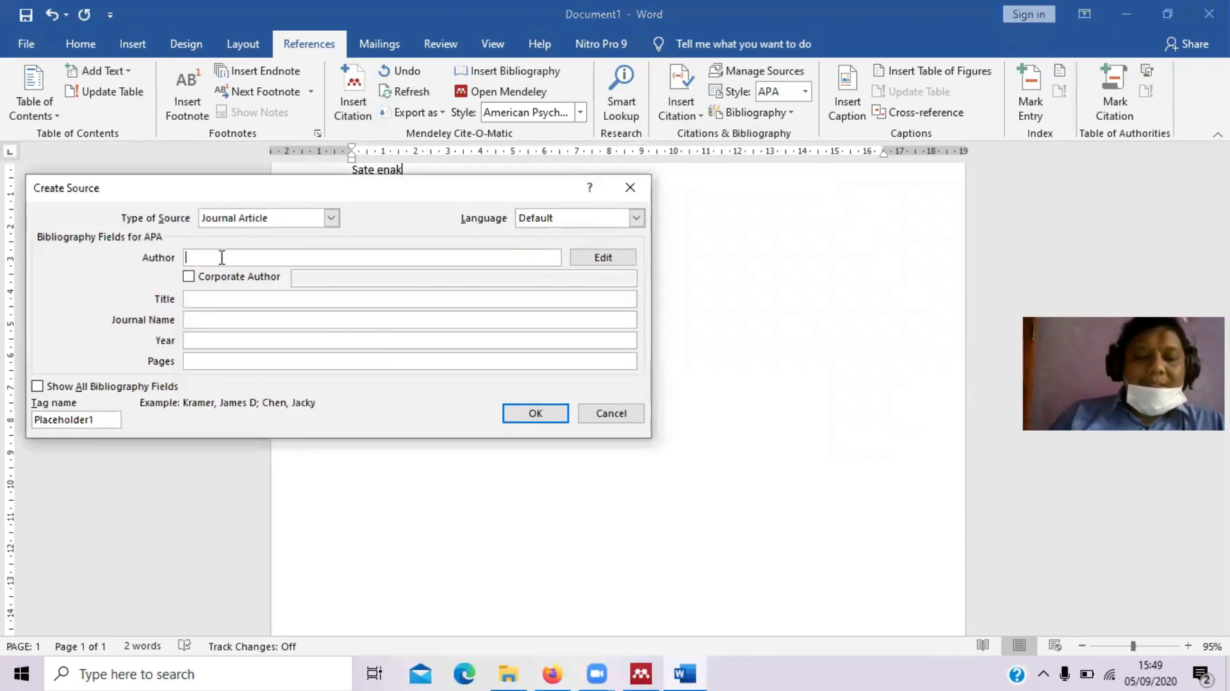
type("bolo")
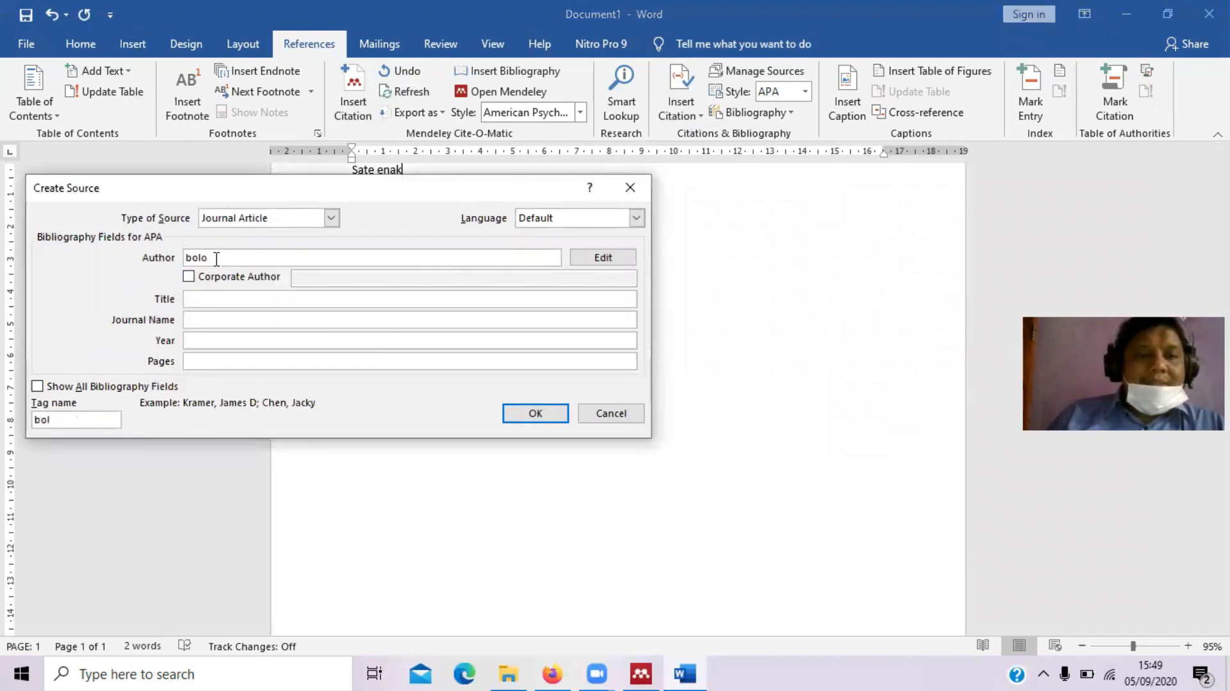
left_click(216, 298)
type("sate ")
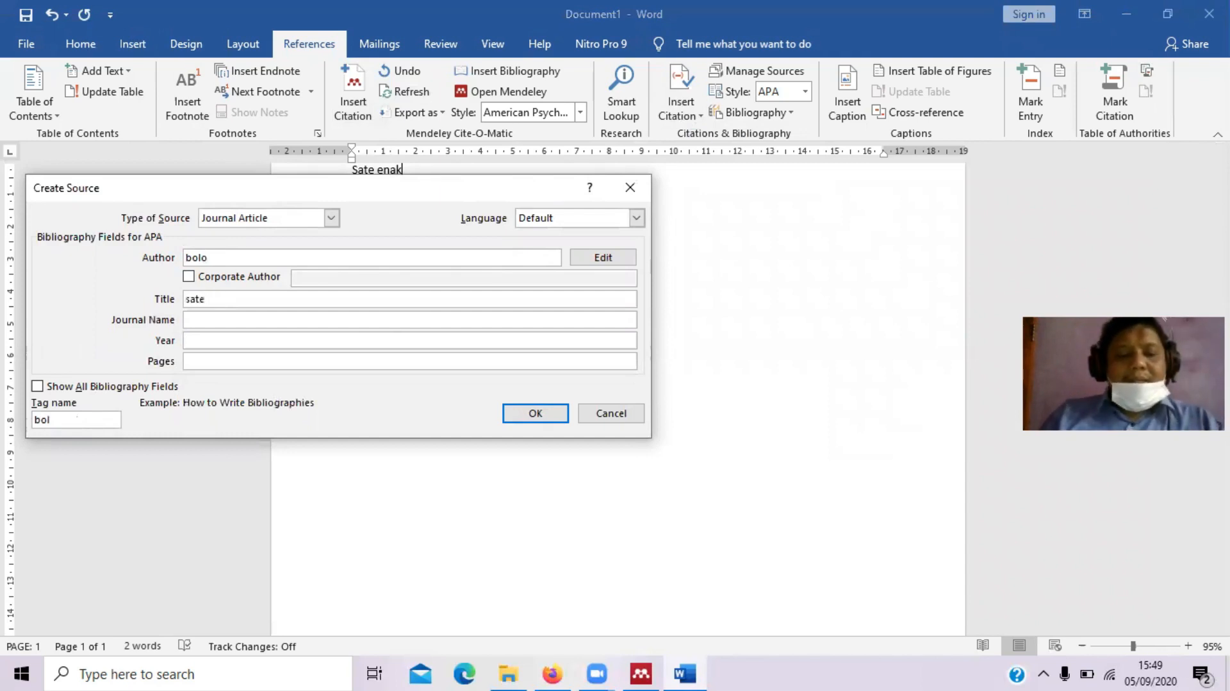
type("enak")
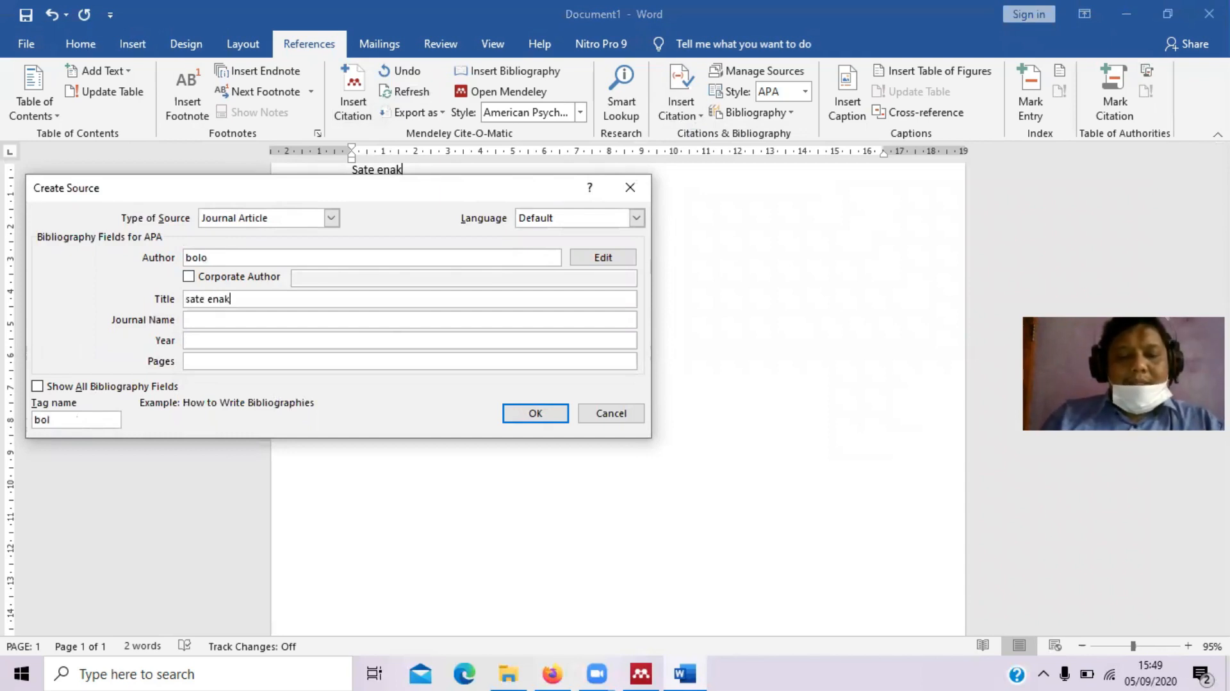
type(" jika blbll")
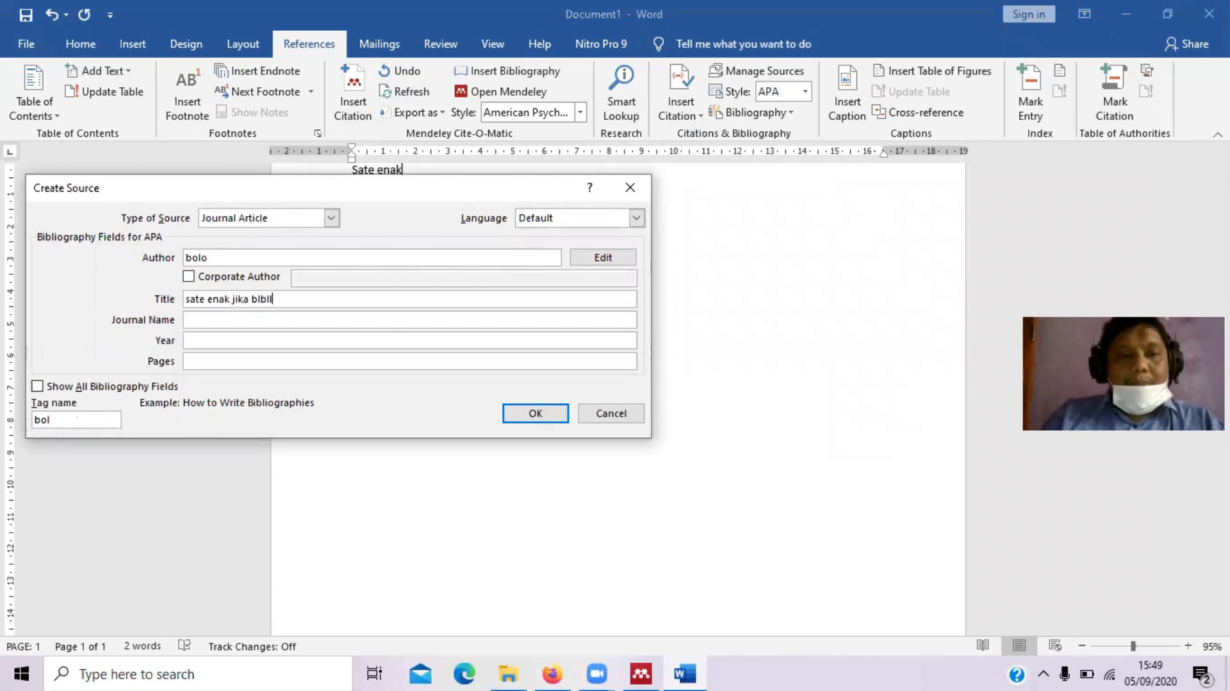
key("BackSpace")
type("abla")
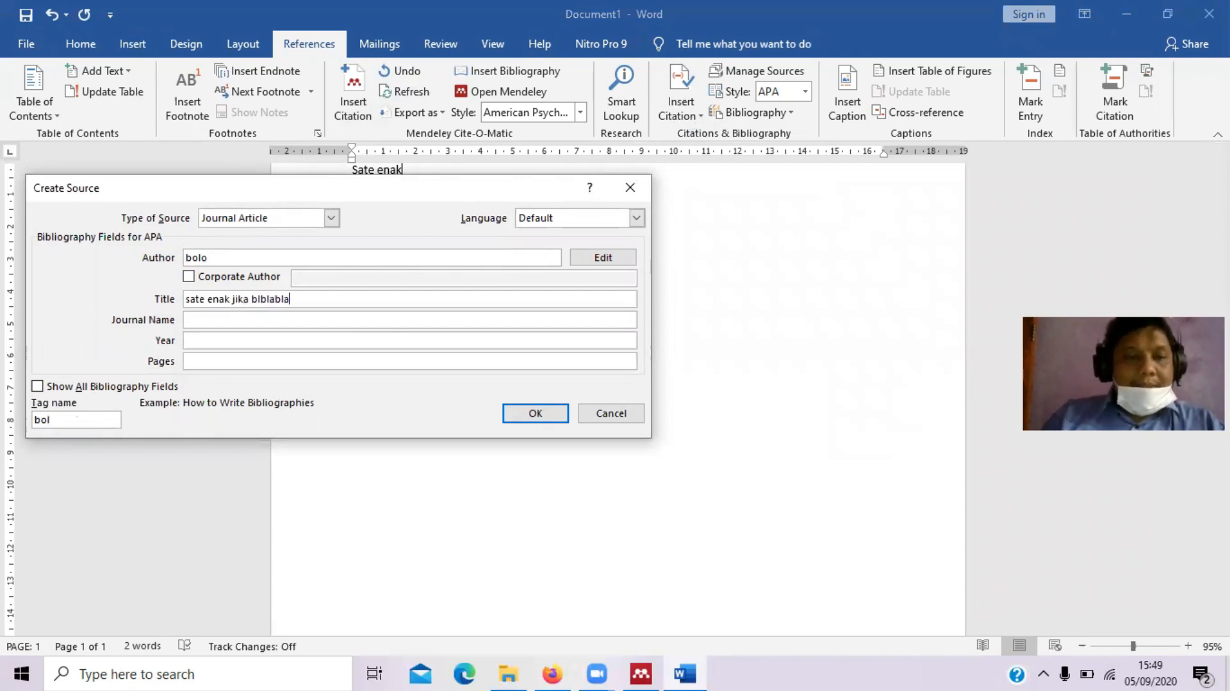
left_click(199, 316)
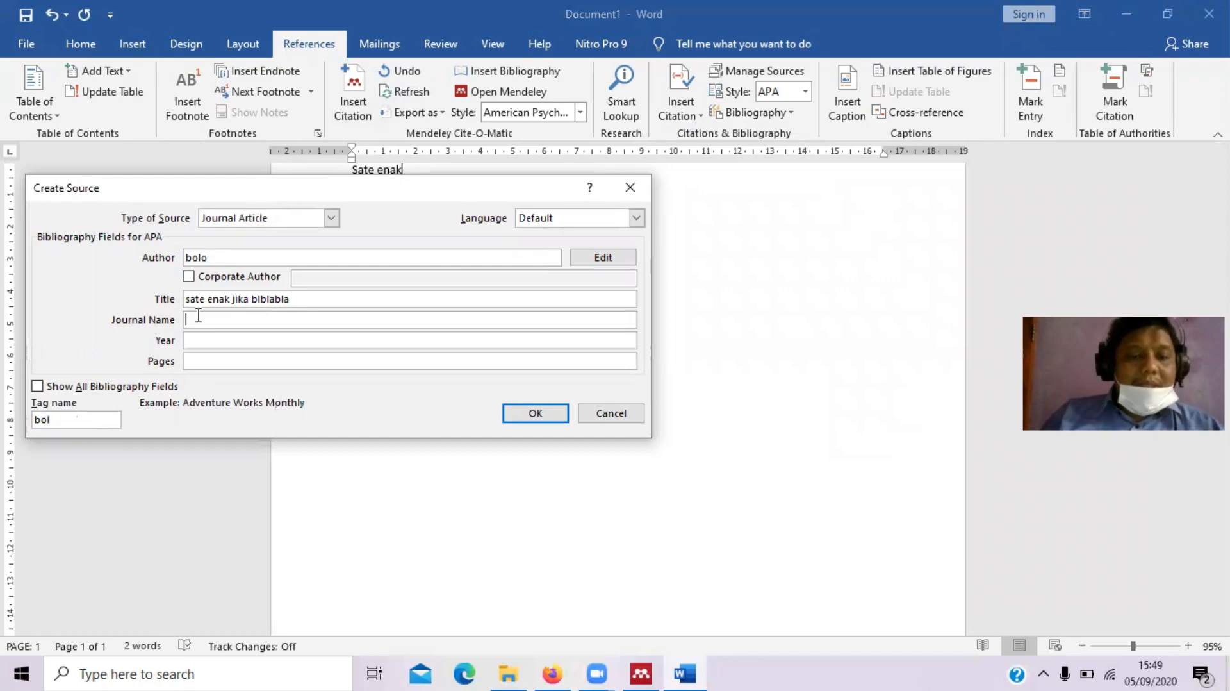
type("makanan")
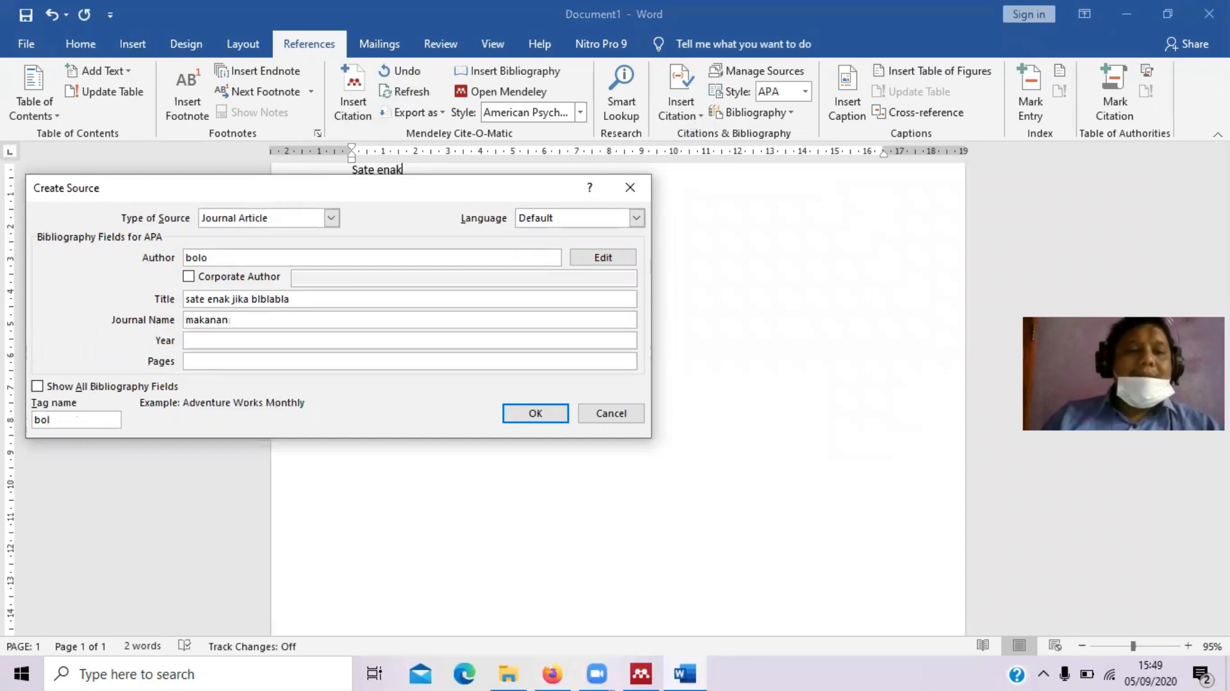
left_click(199, 339)
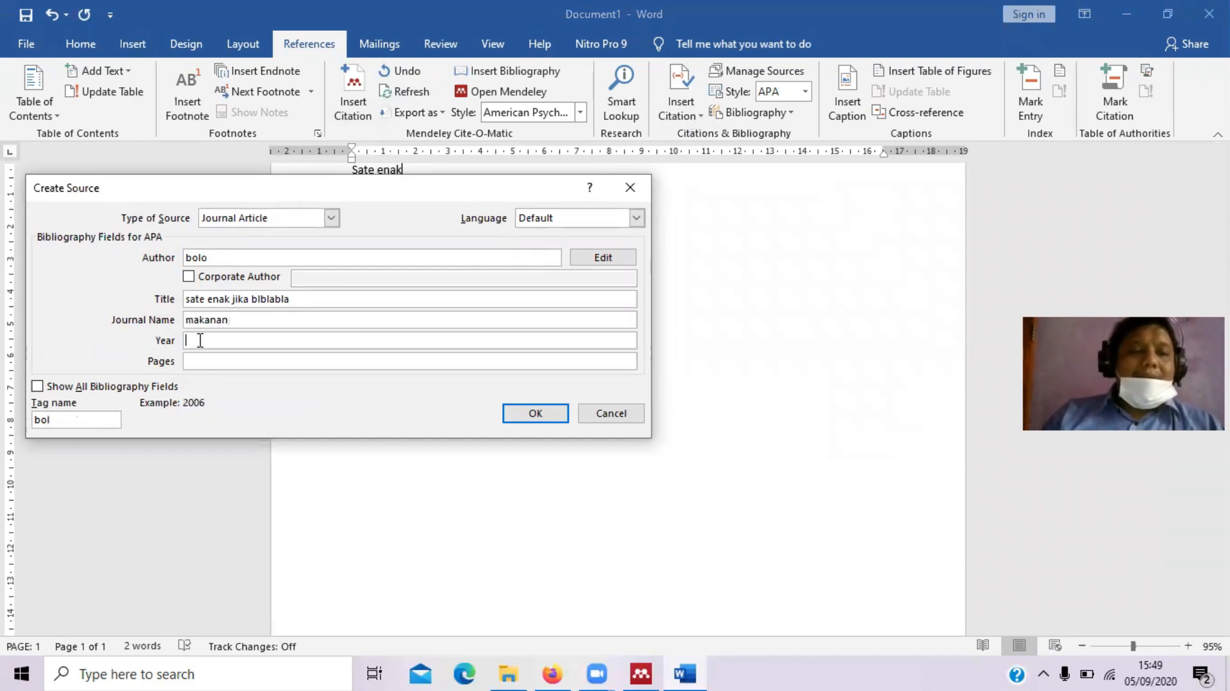
type("2019")
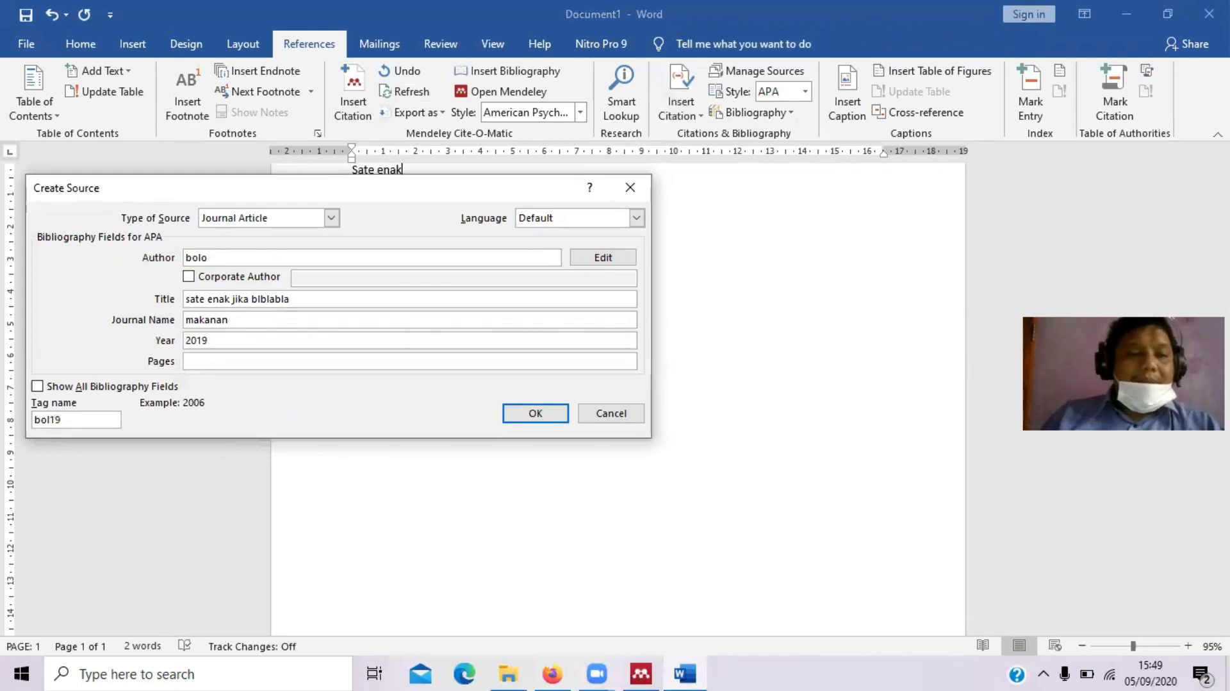
left_click(206, 360)
type("1-10")
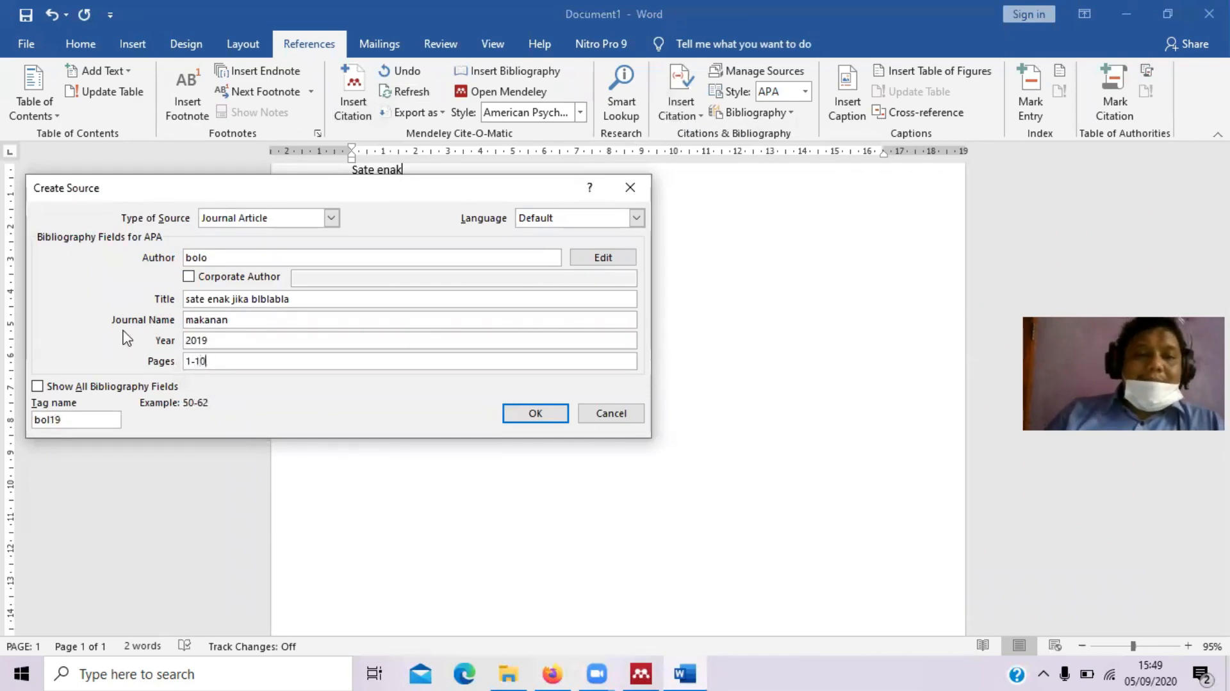
left_click(533, 415)
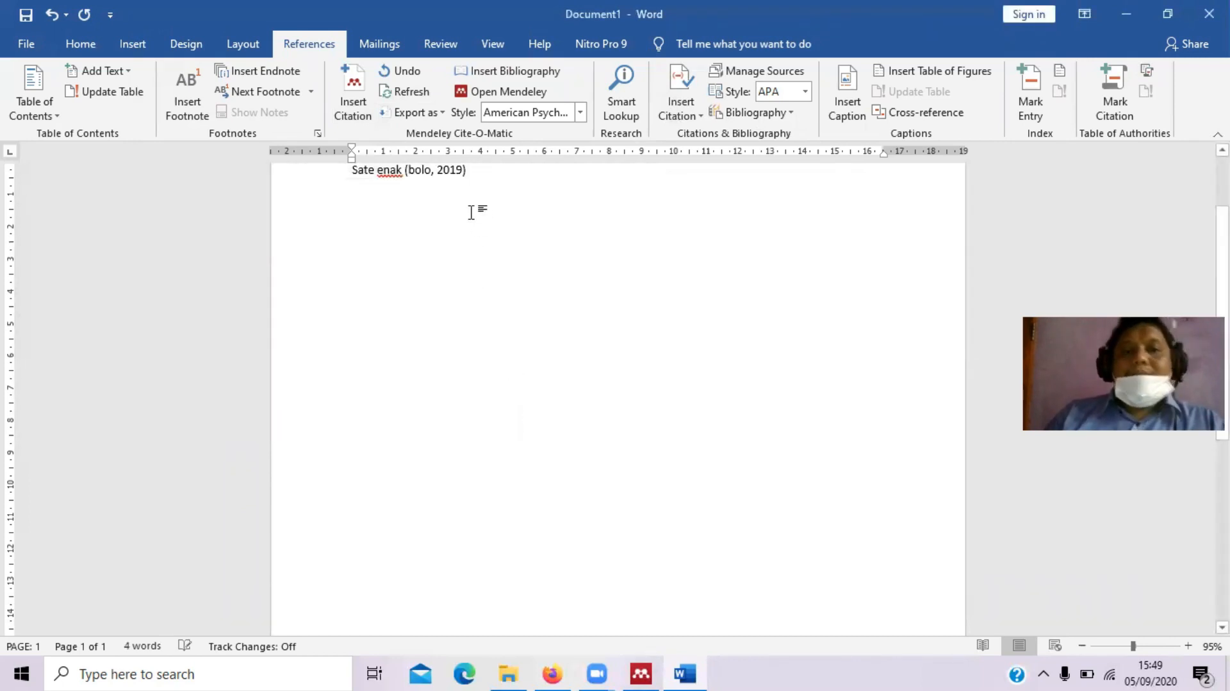
Insert Word's built-in Bibliography below the cited 'Sate enak' sentence, listing the 2019 source
key("Return")
type("dafta")
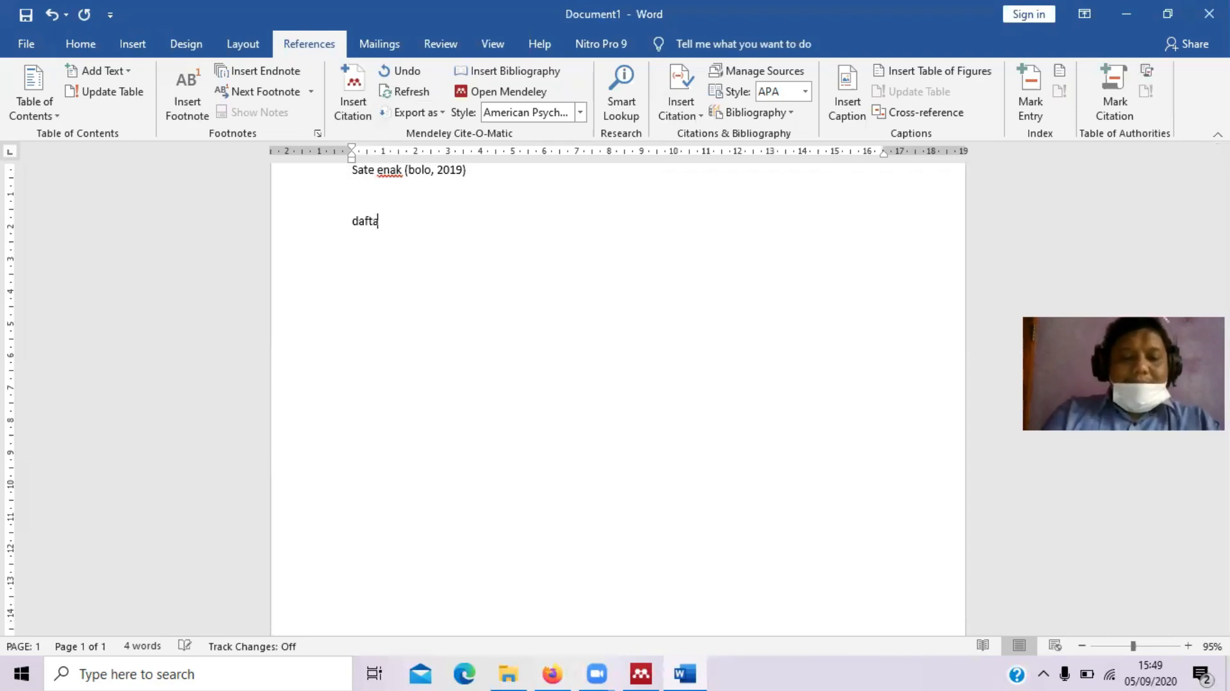
type("rpustaka")
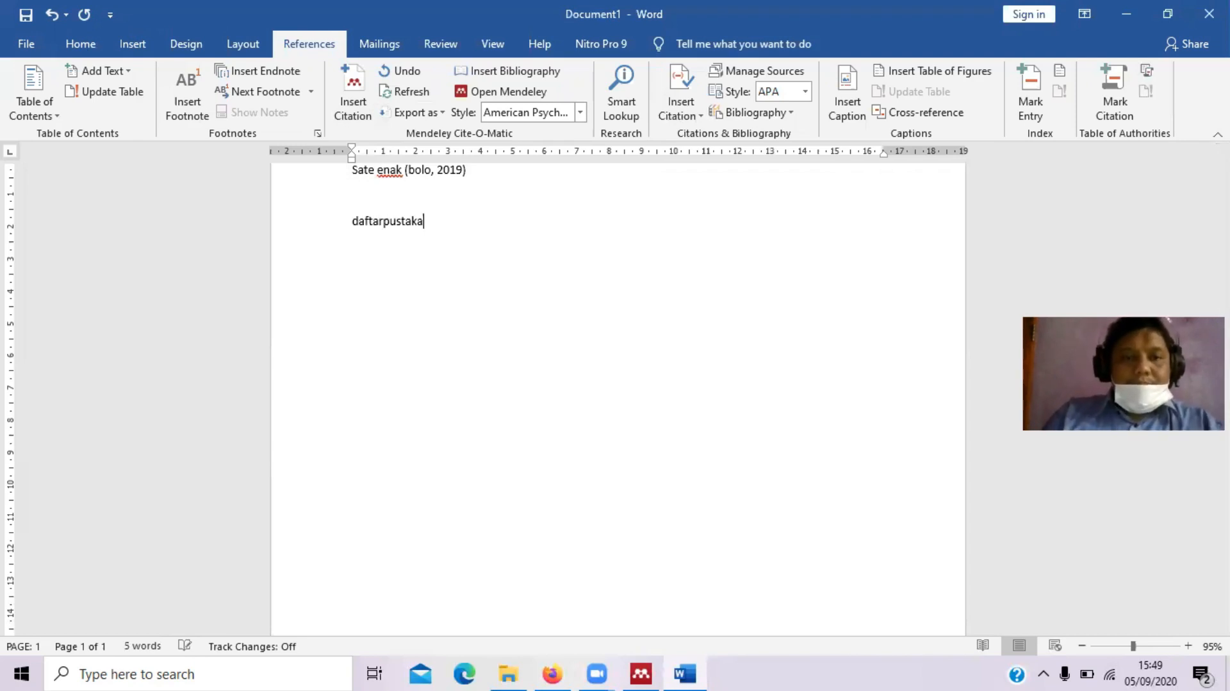
key("Left")
key("Left")
key("Left")
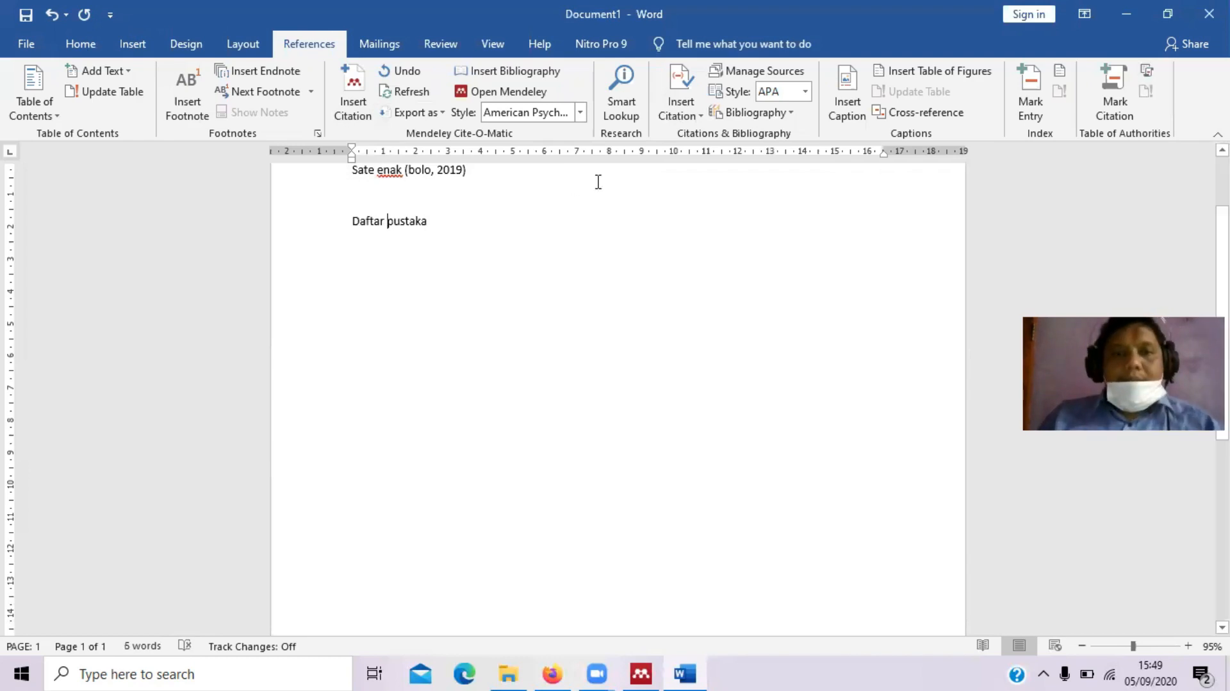
left_click(556, 220)
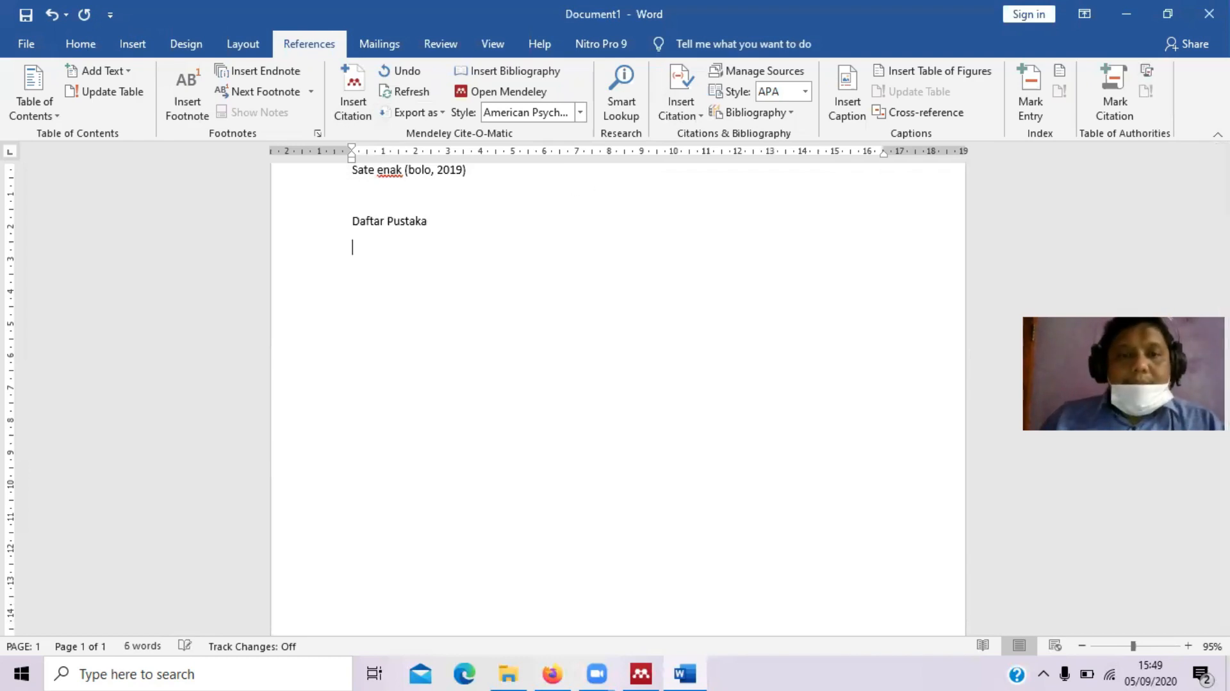
left_click_drag(352, 224, 557, 222)
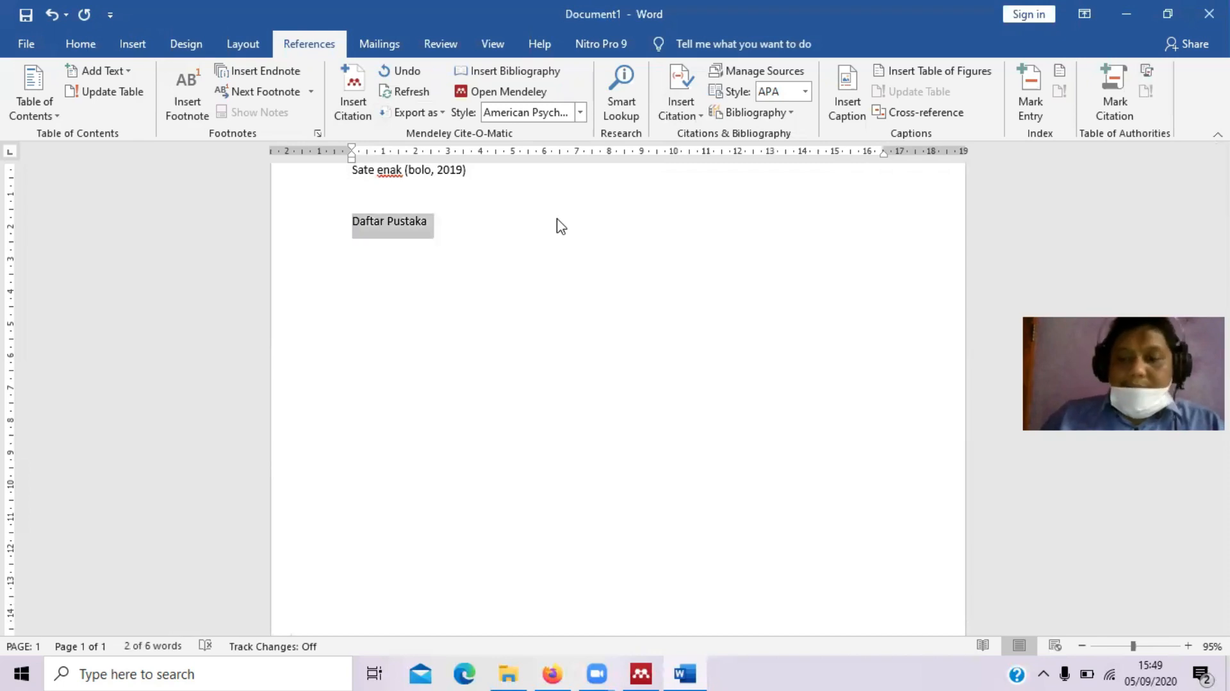
key("Delete")
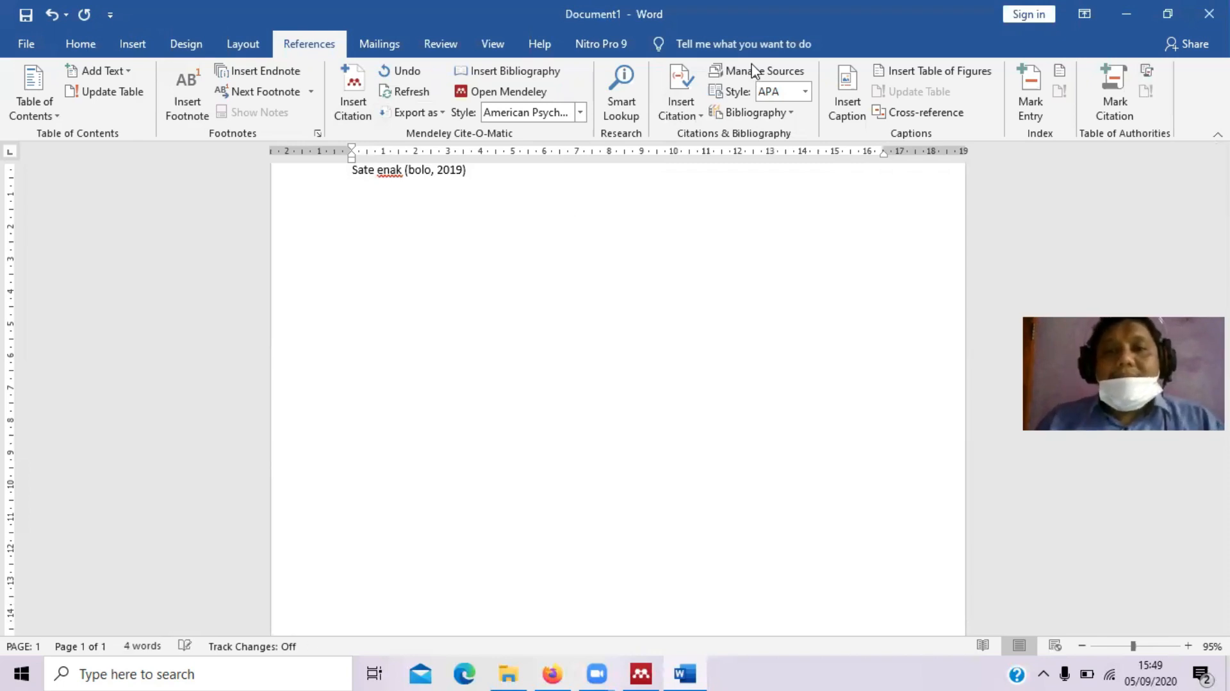
left_click(746, 114)
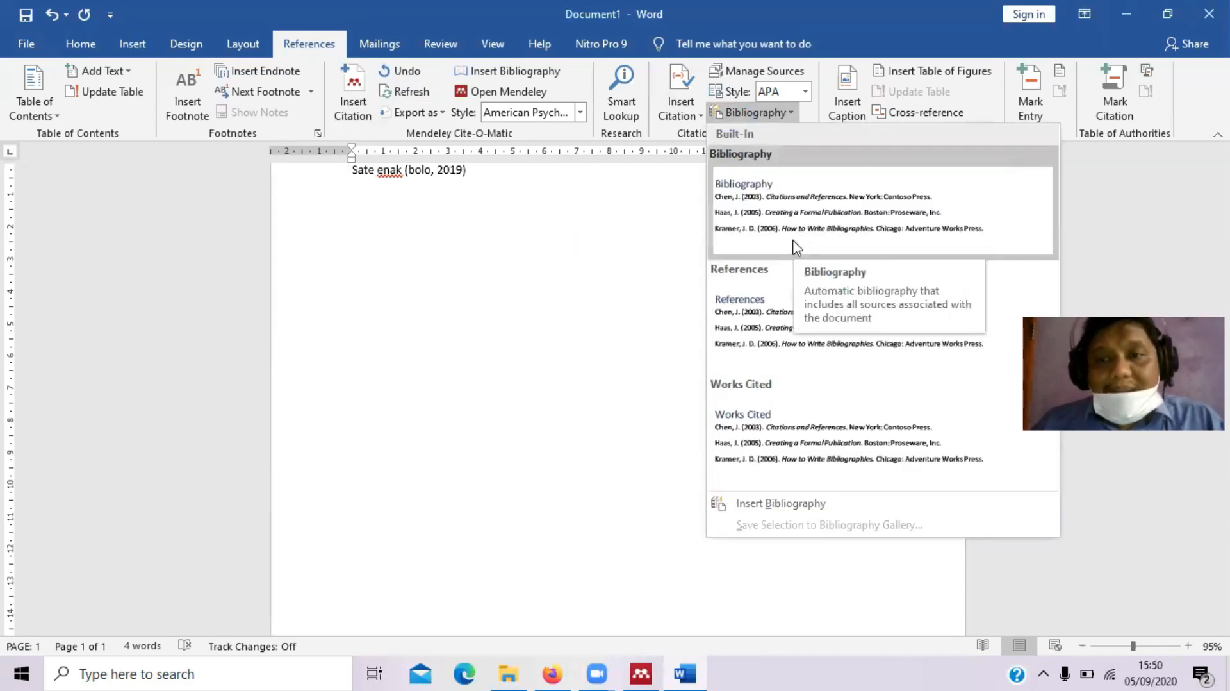
left_click(789, 230)
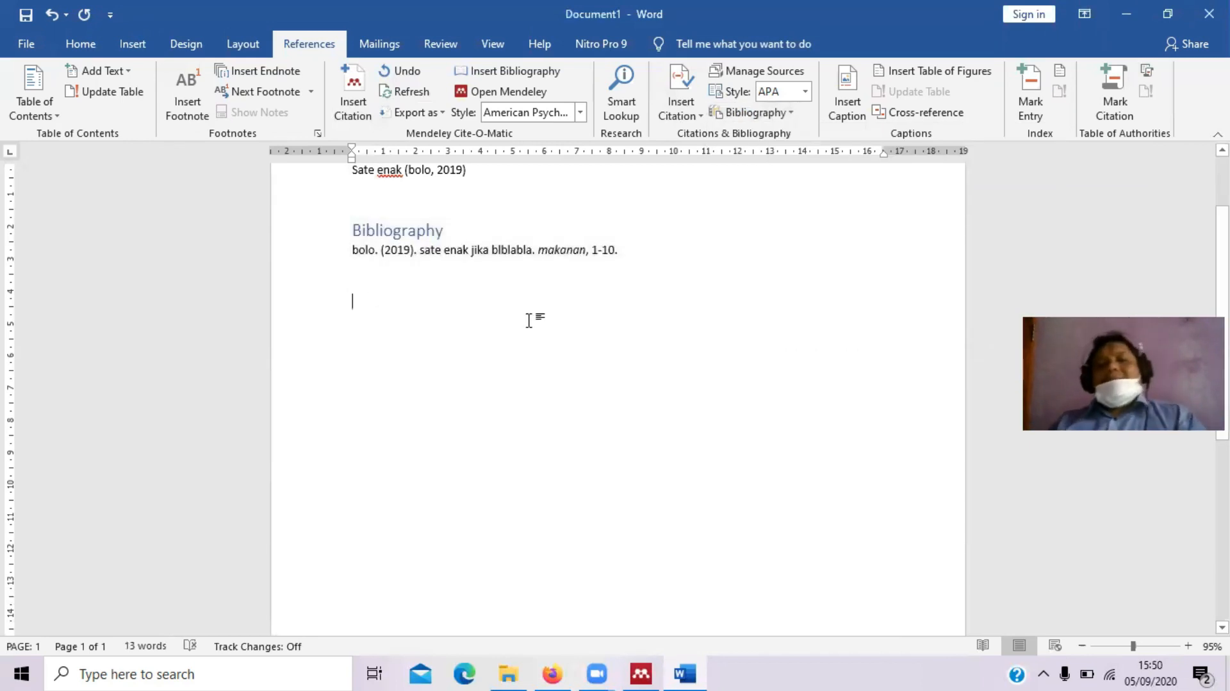
Rename the bibliography heading to 'Daftar Pustaka'
left_click(428, 230)
key("BackSpace")
key("BackSpace")
key("BackSpace")
key("BackSpace")
key("BackSpace")
key("BackSpace")
key("BackSpace")
key("BackSpace")
key("BackSpace")
key("BackSpace")
key("Delete")
key("Delete")
type("Daftar Pustaka")
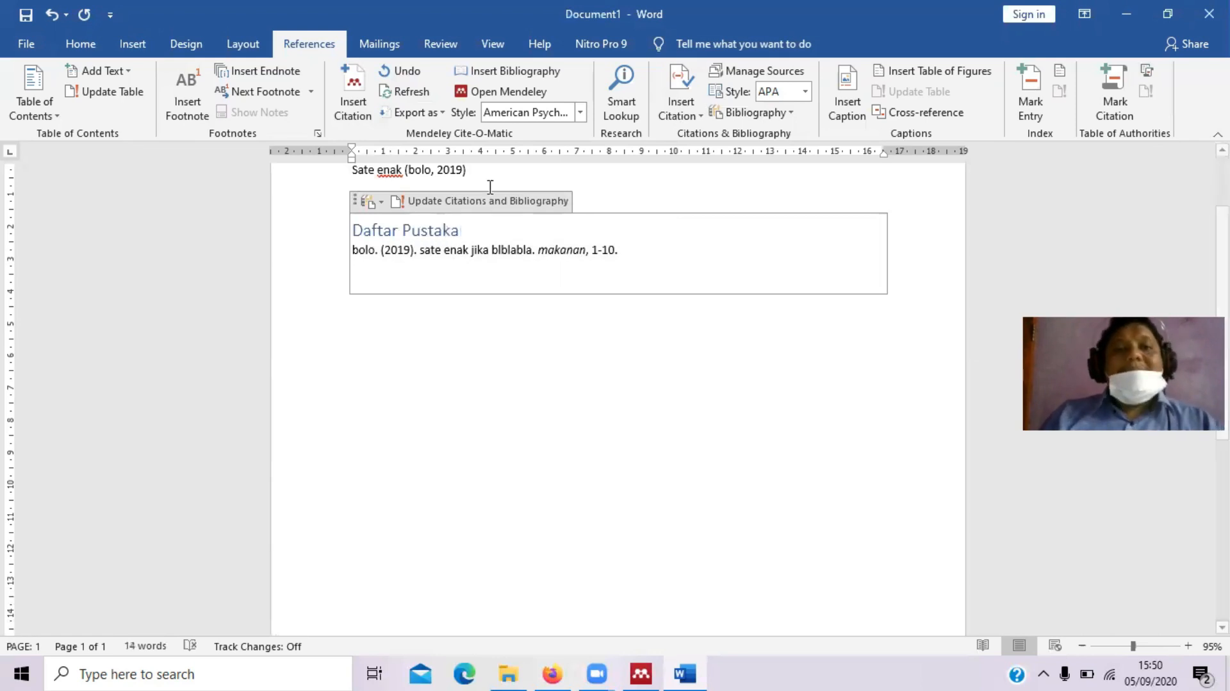
Add placeholder text after the 2019 citation and bring up the Insert Citation options
left_click(503, 177)
type(", novnknvknlkn")
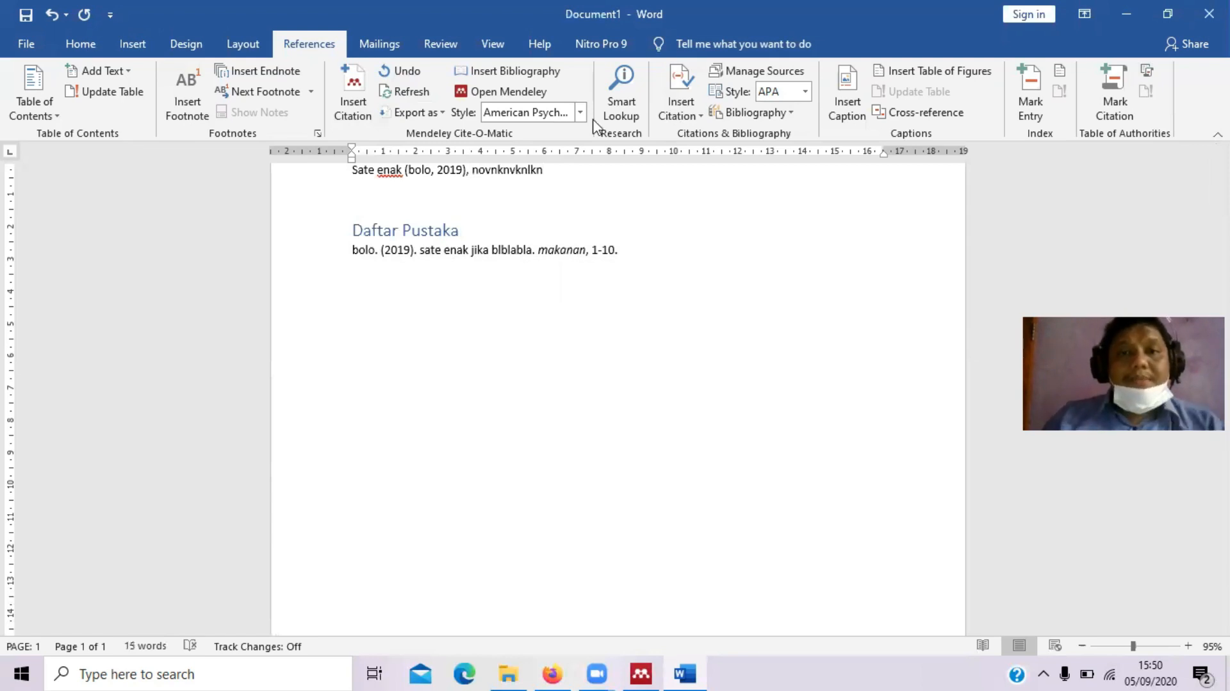
left_click(669, 90)
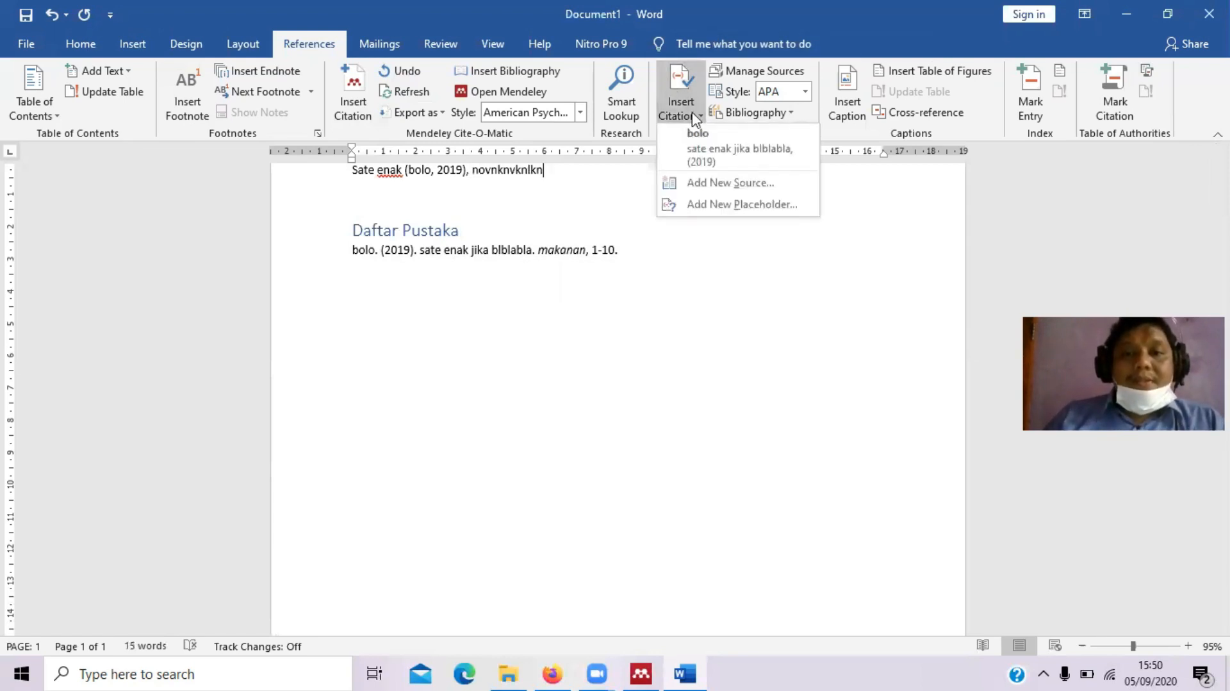
Fill in a new journal source: an author, title 'ikan hias d', journal 'hewan', year 2012, pages 50-65
left_click(721, 184)
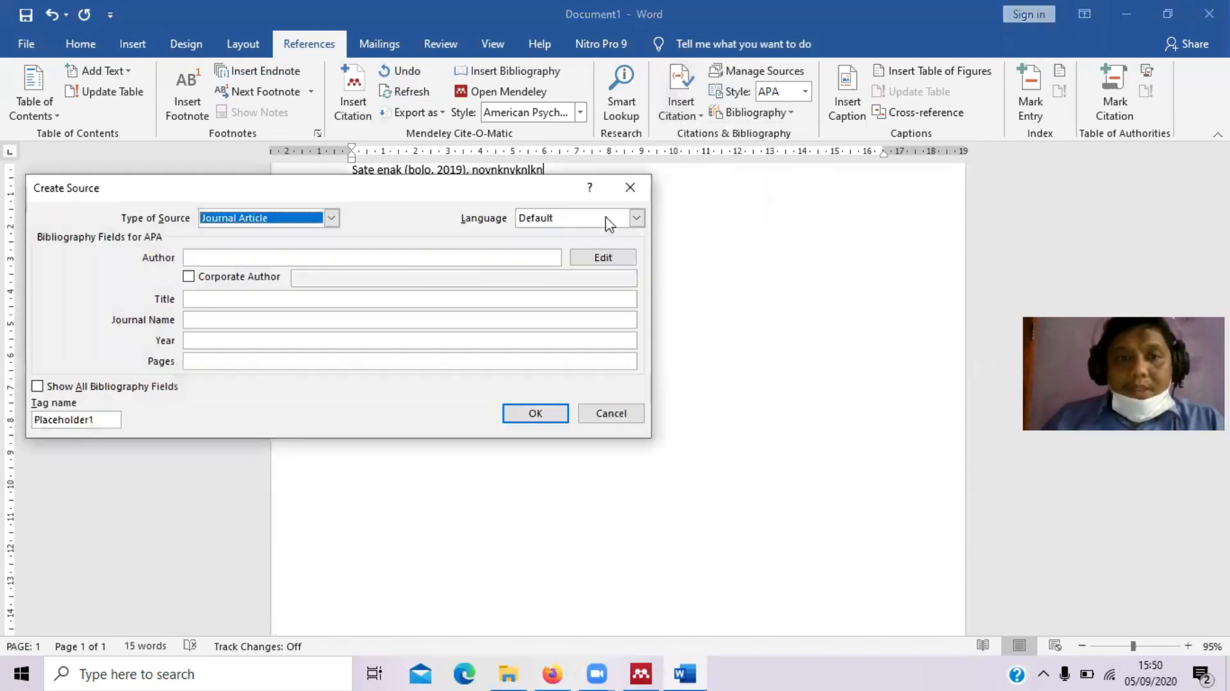
left_click(265, 257)
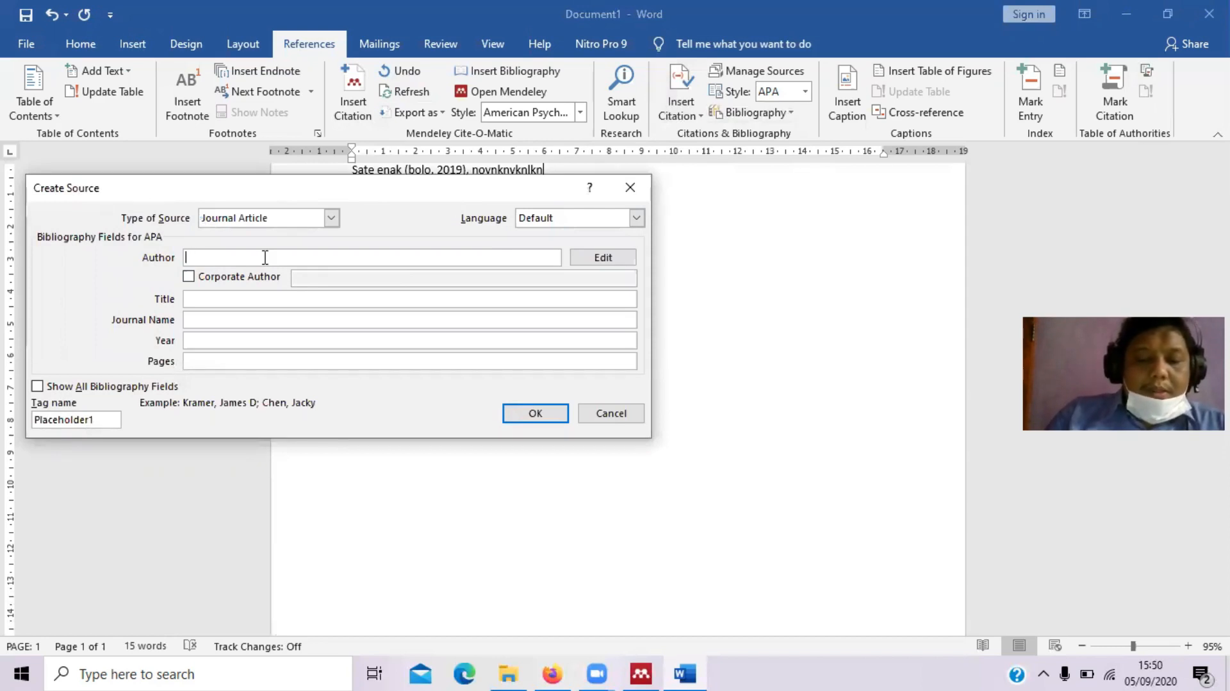
type("kokom")
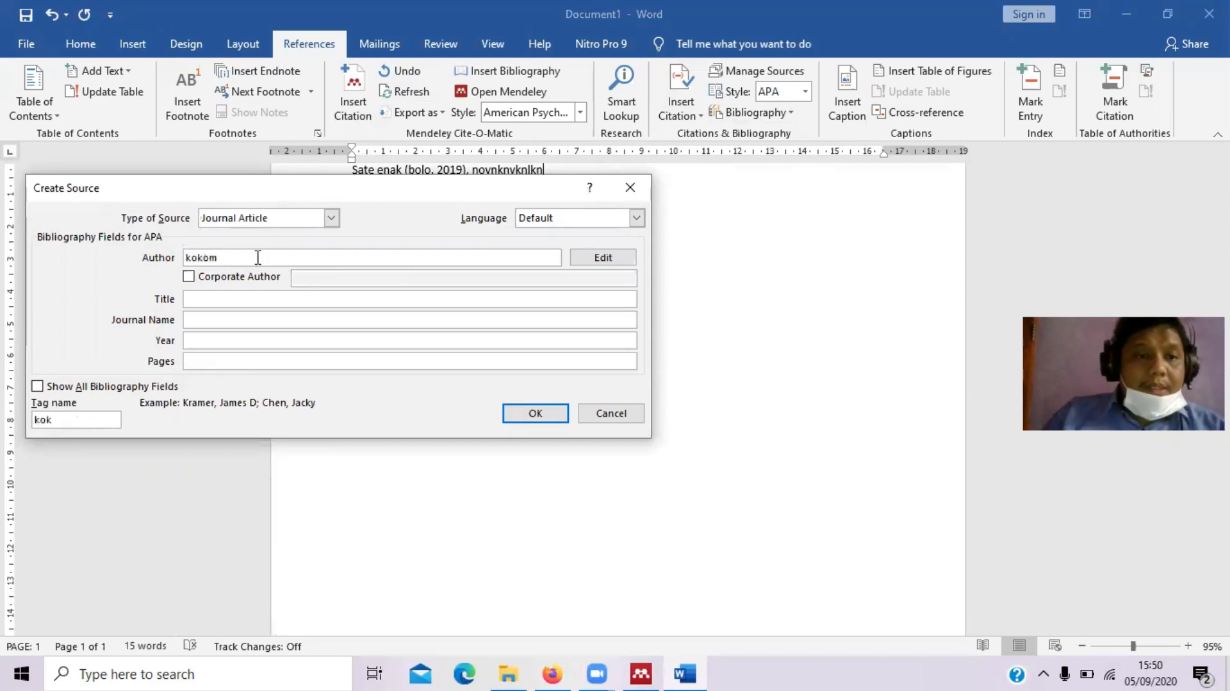
left_click(241, 297)
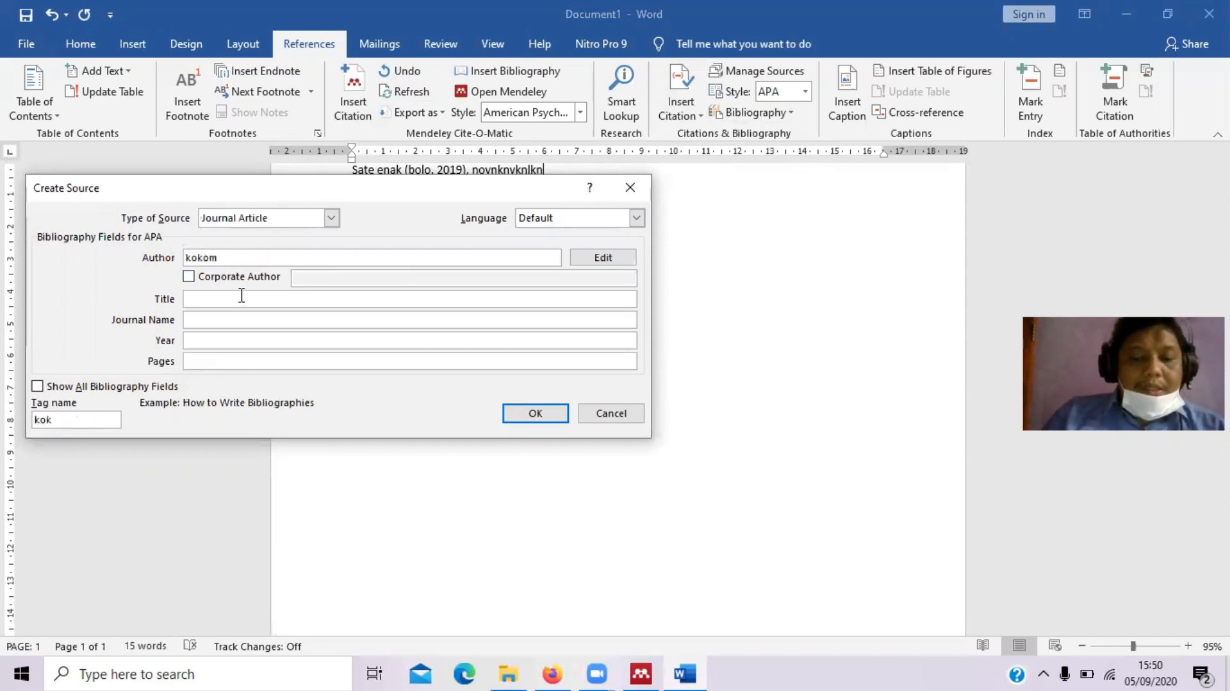
type("ik")
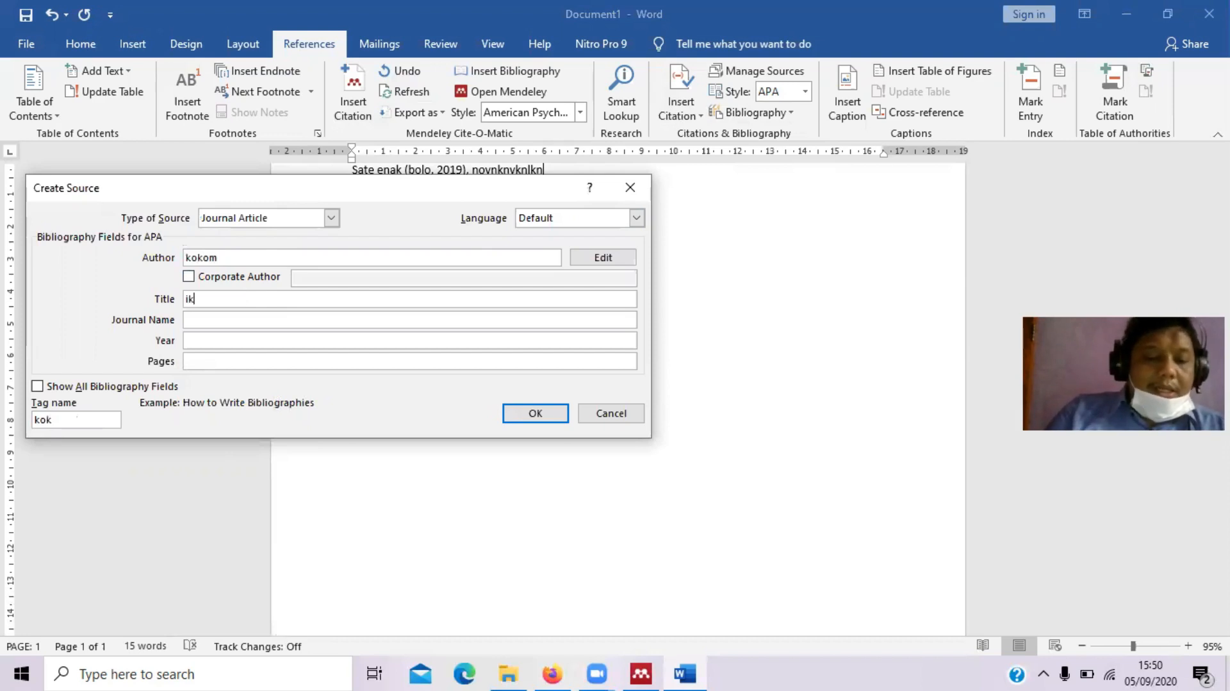
type("an hi")
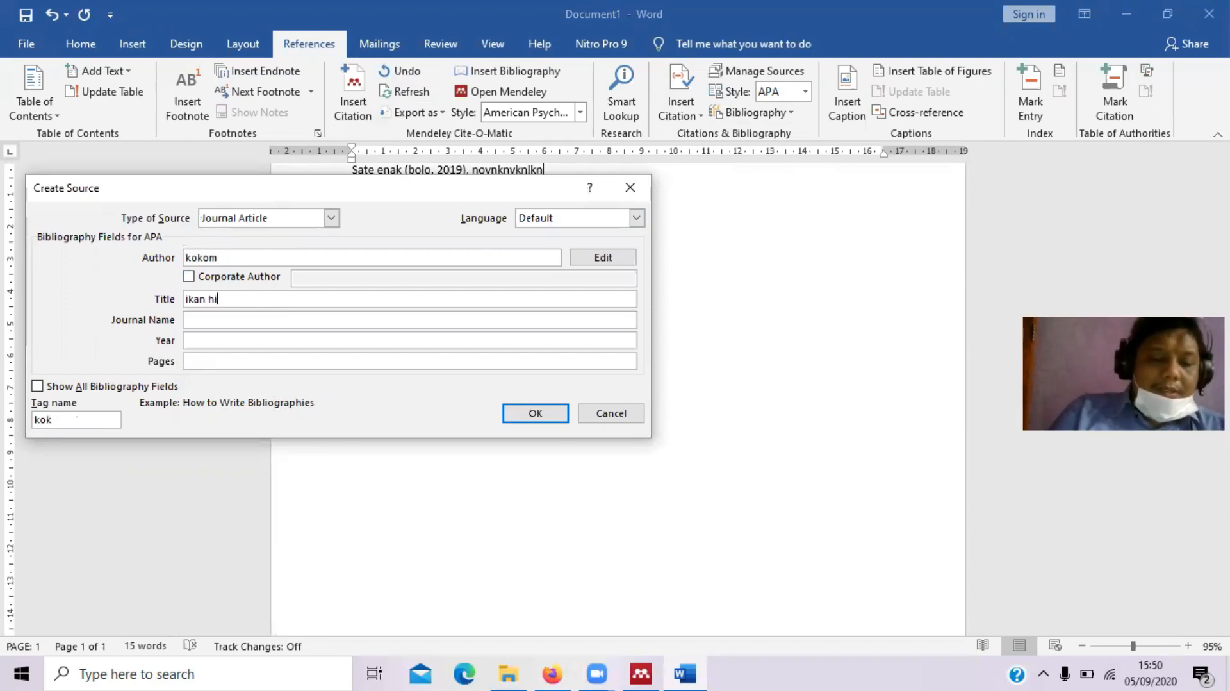
type("as dl")
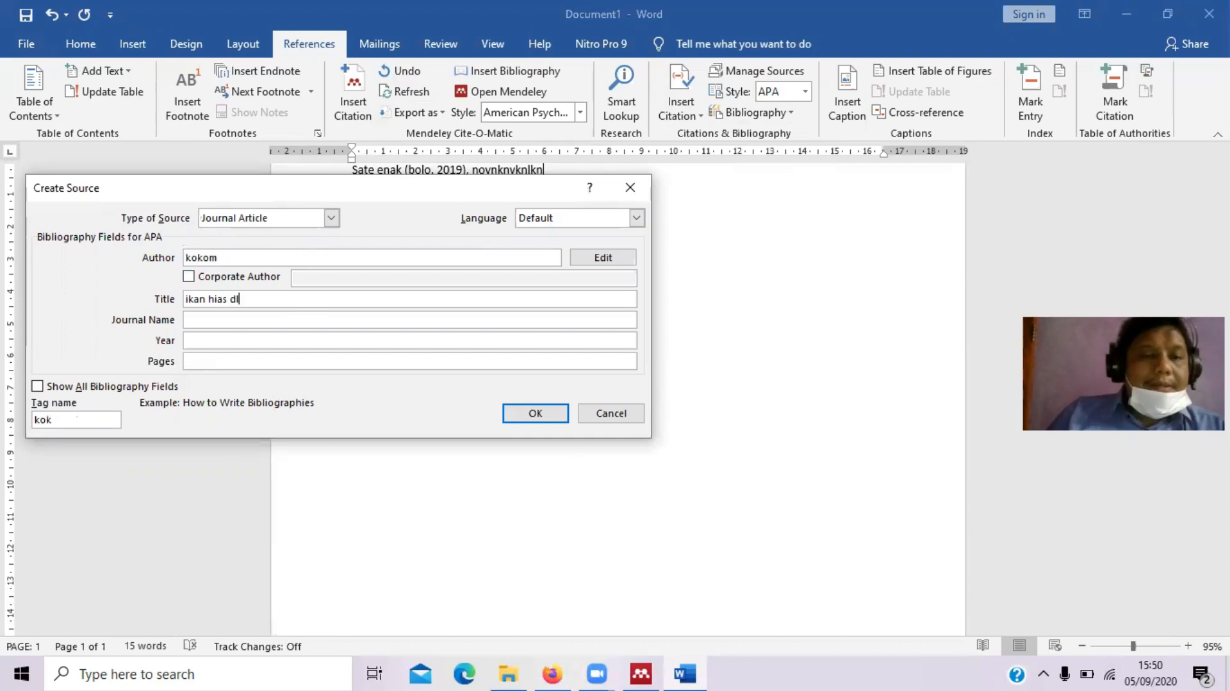
left_click(221, 317)
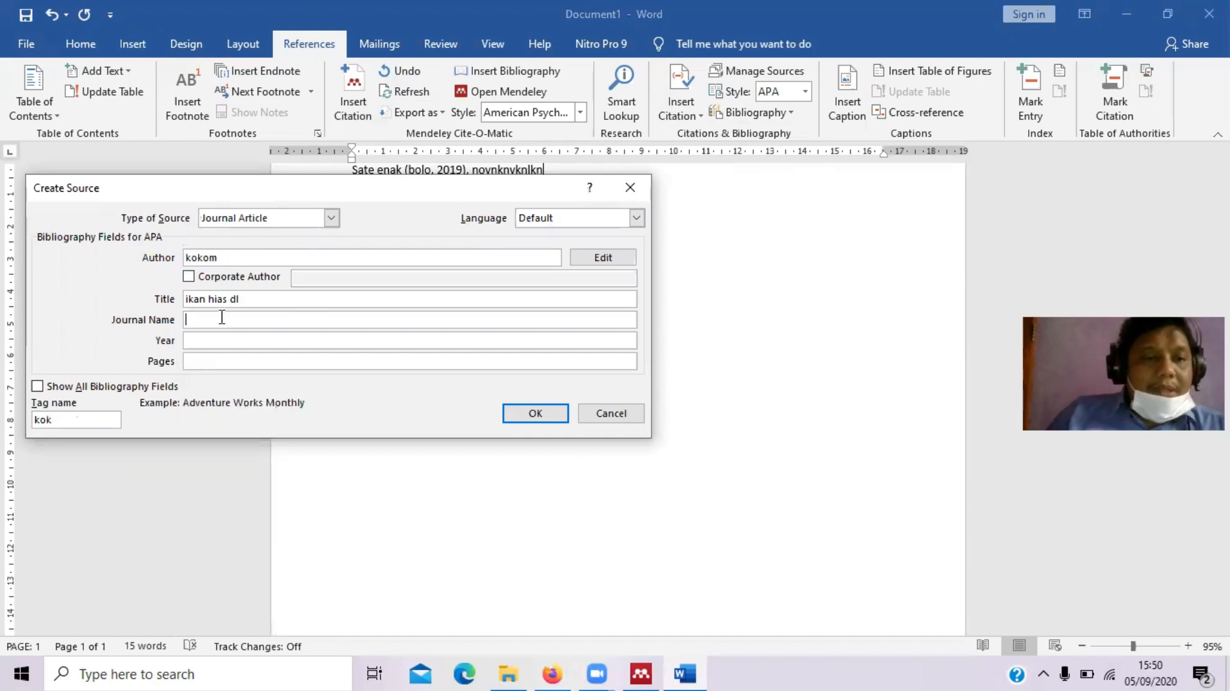
type("hemwan")
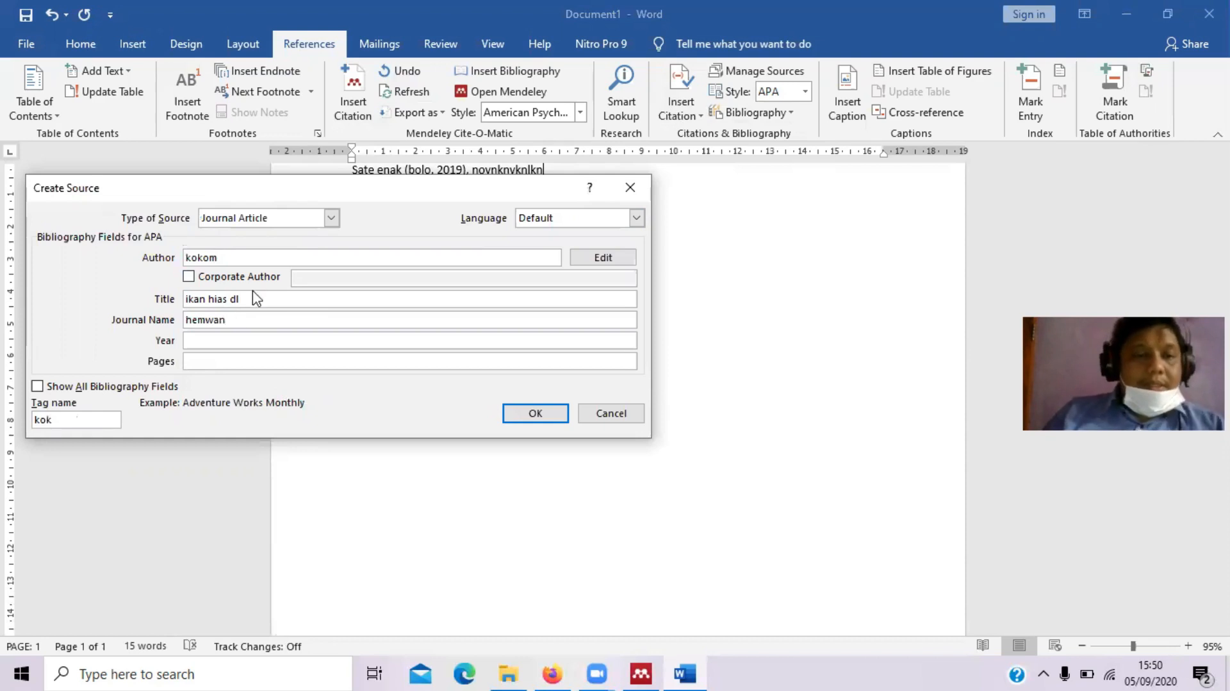
left_click(206, 319)
key("BackSpace")
left_click(208, 340)
type("2012")
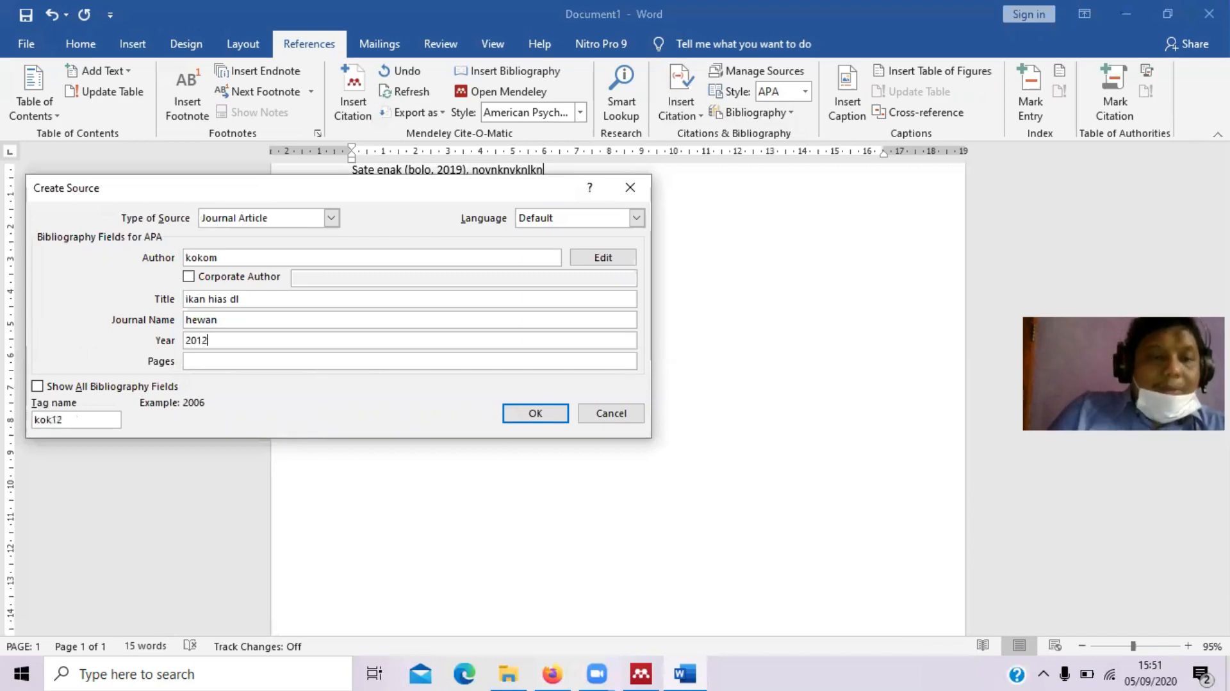
left_click(204, 358)
type("50-65")
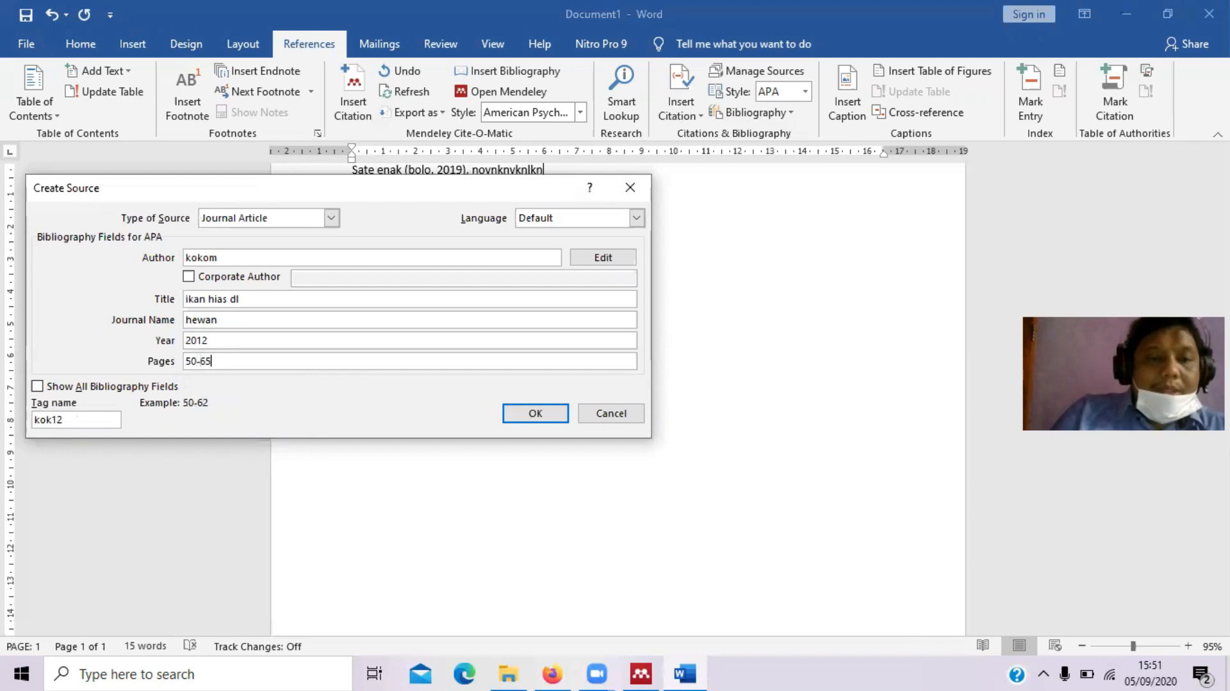
Save and cite the 2012 'ikan hias dl' source, then refresh the Daftar Pustaka bibliography
left_click(531, 412)
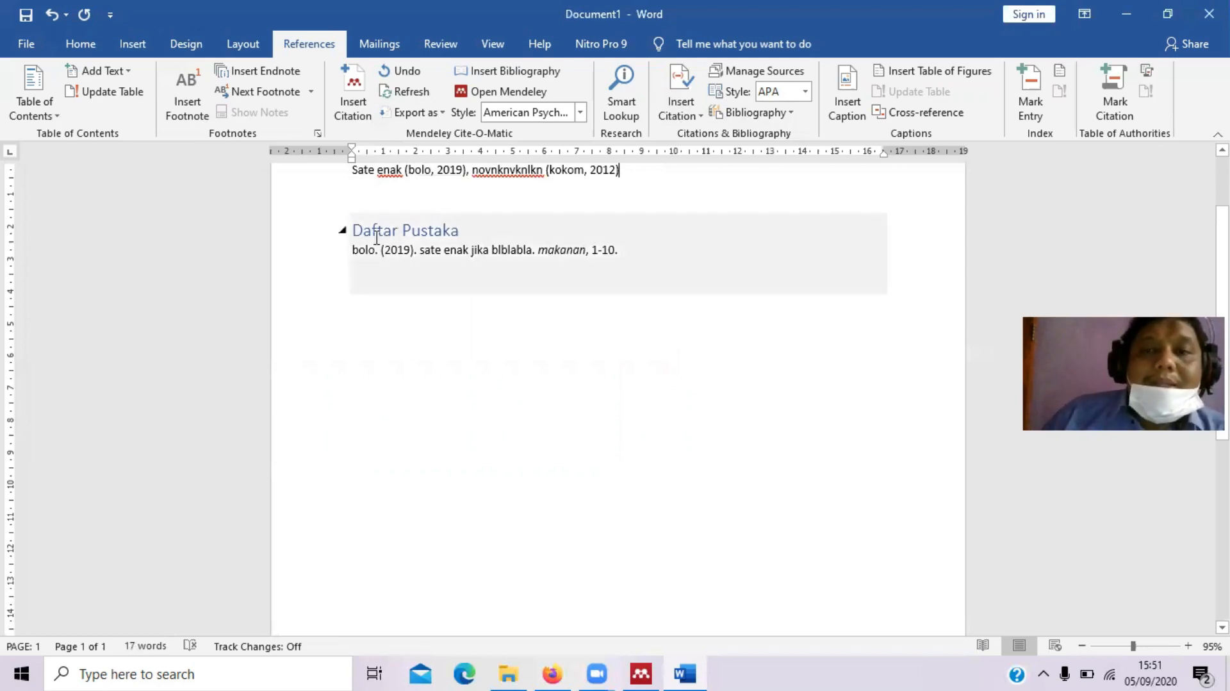
left_click(422, 247)
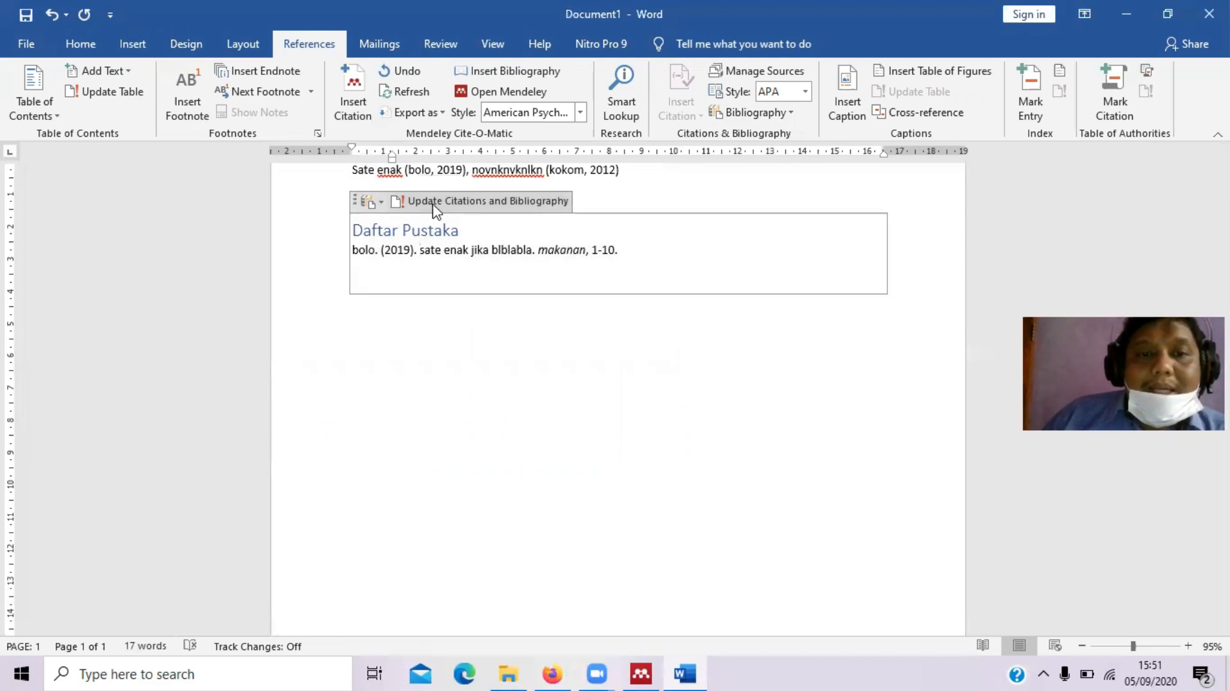
left_click(504, 205)
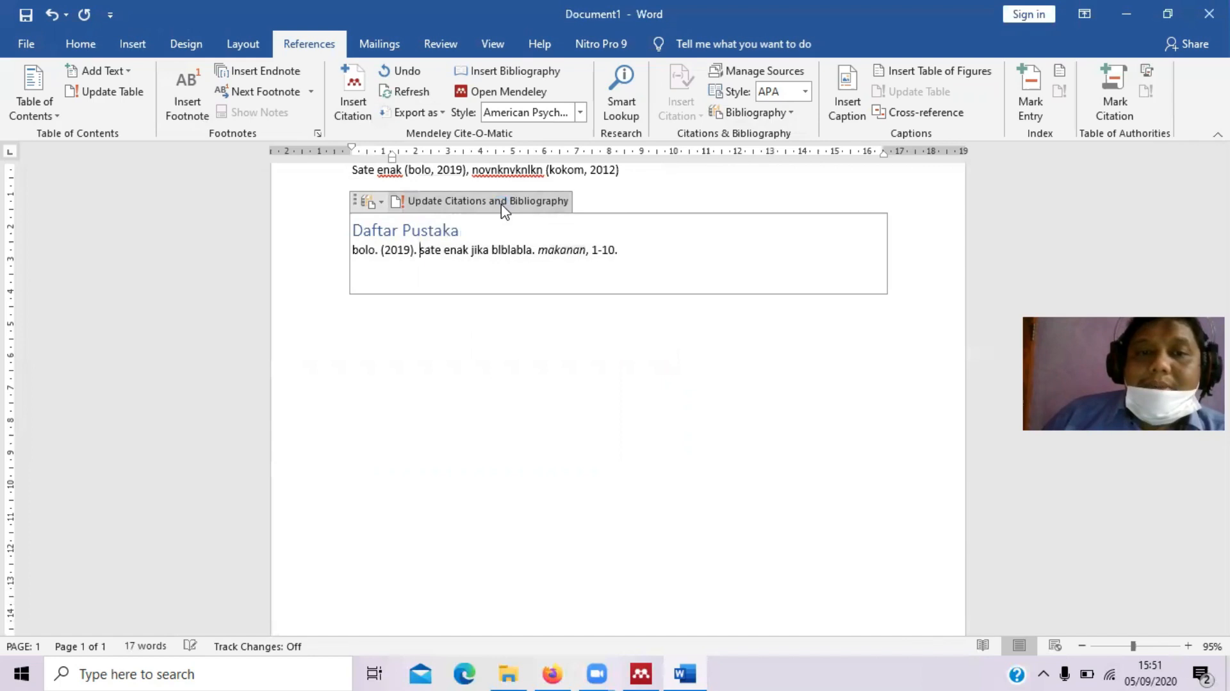
left_click(556, 256)
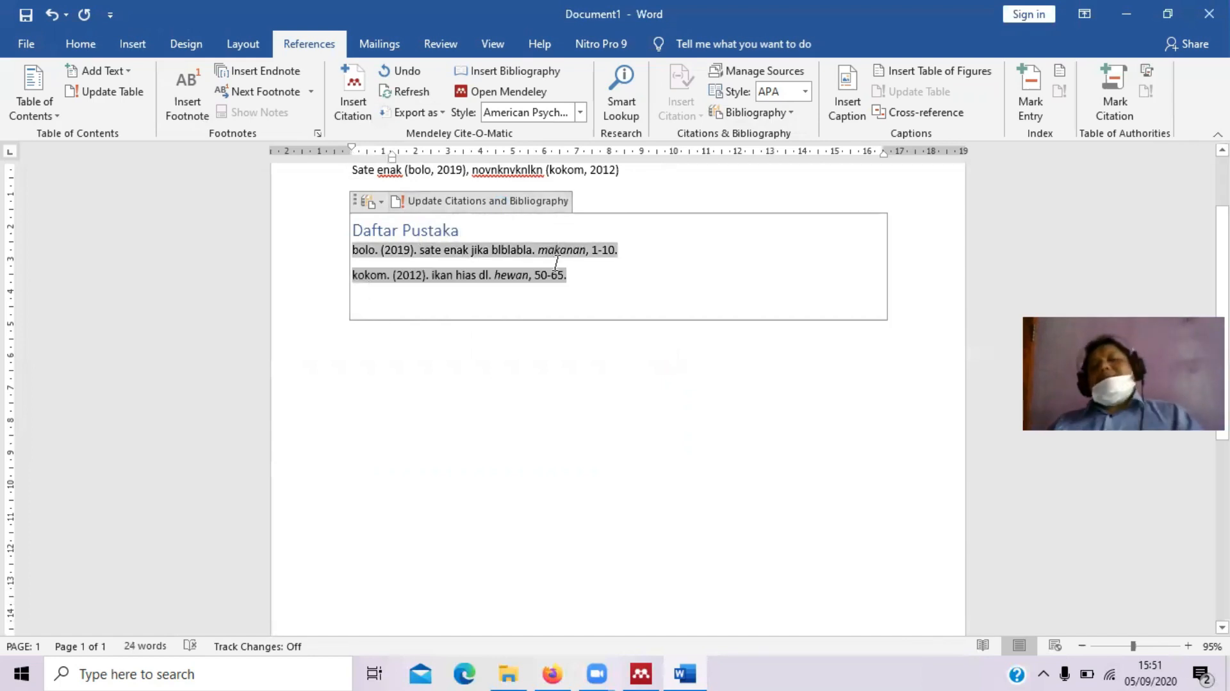
left_click(329, 296)
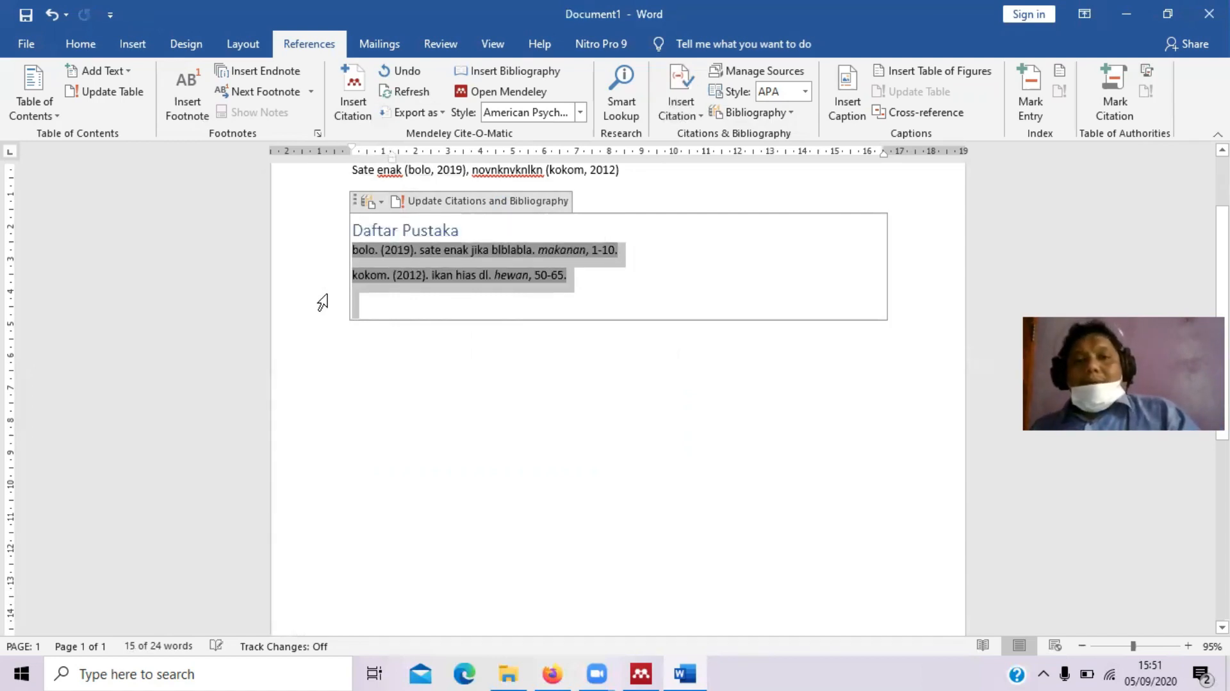
Undo back to the five-source paragraph, redo the Abdurrachman 2010 citation, and select that paragraph
left_click(519, 530)
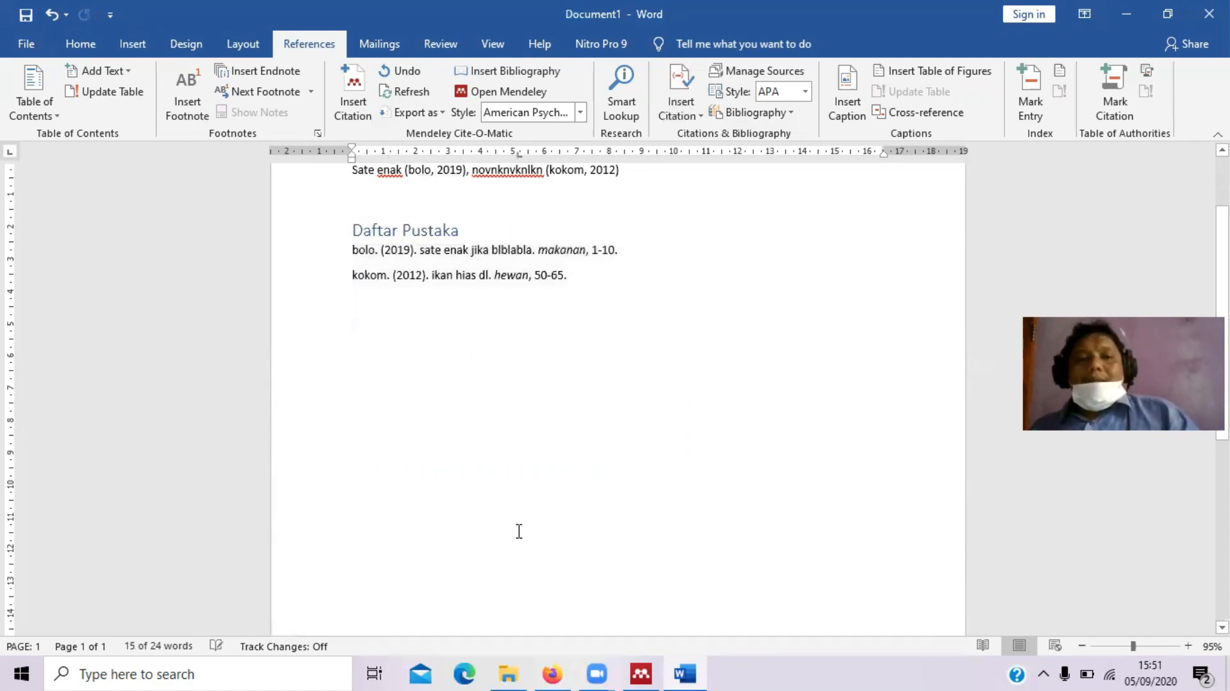
left_click(517, 530)
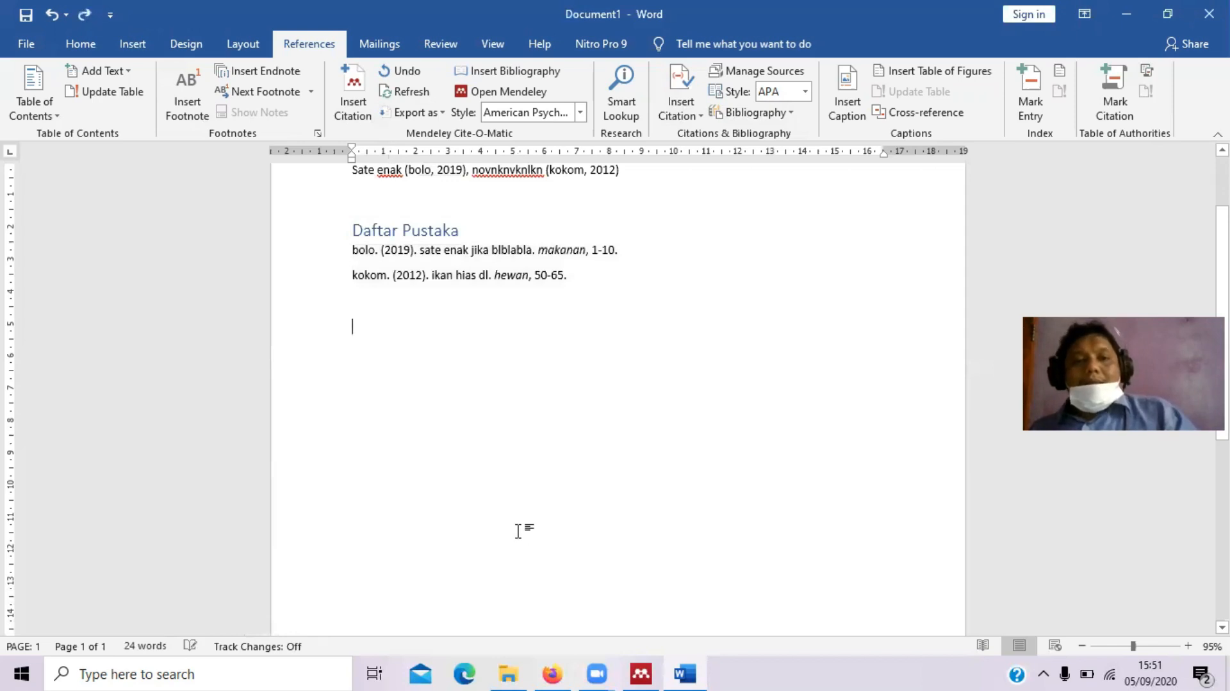
key("ctrl+z")
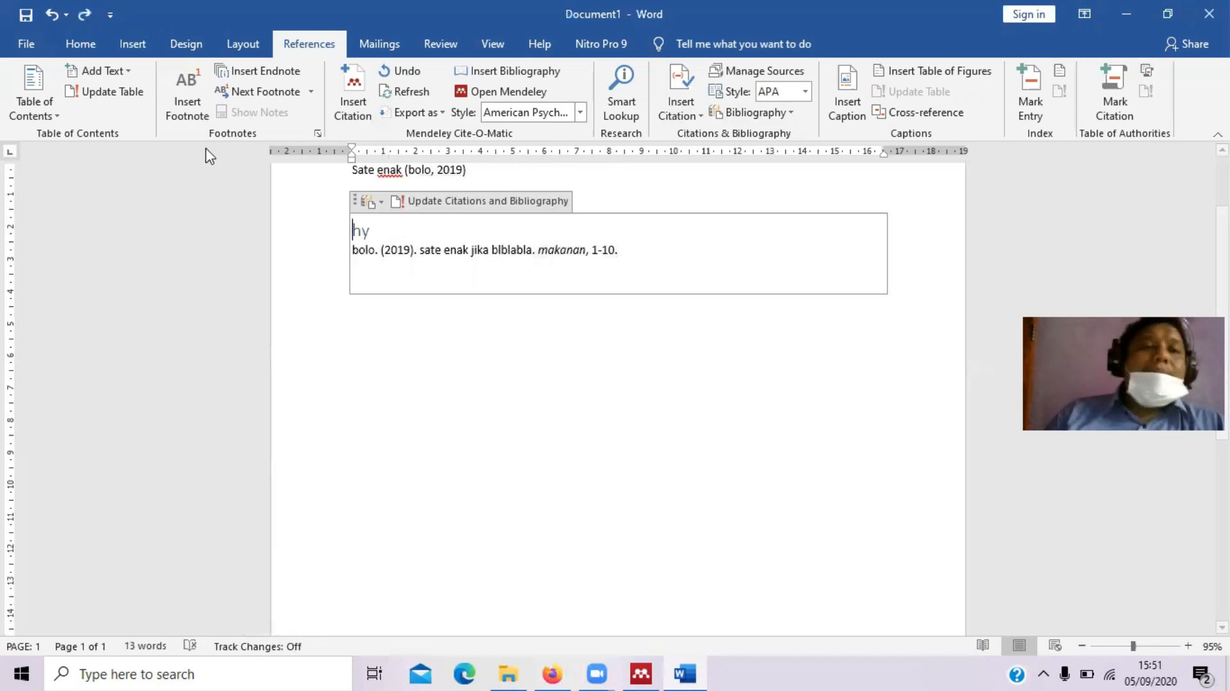
key("ctrl+z")
key("ctrl+z")
key("ctrl+z")
key("ctrl+z")
key("ctrl+z")
key("ctrl+z")
key("ctrl+z")
key("ctrl+z")
key("ctrl+z")
key("ctrl+z")
key("ctrl+z")
key("ctrl+z")
key("ctrl+z")
key("ctrl+z")
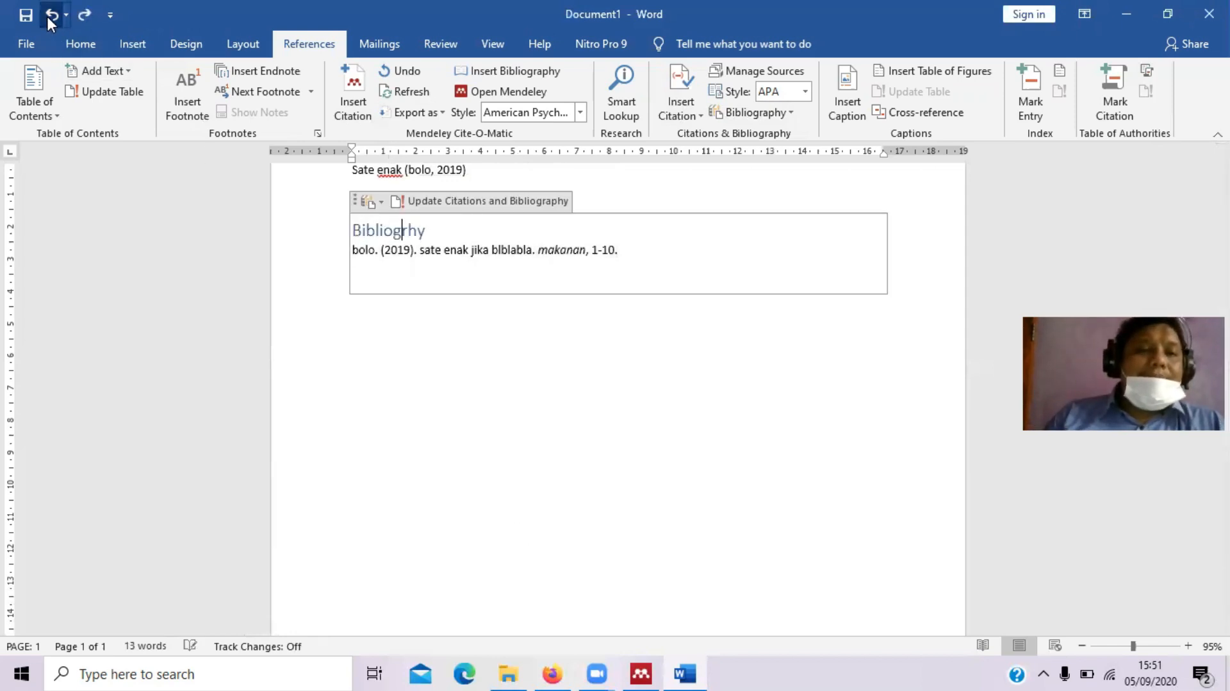
key("ctrl+z")
key("ctrl+z")
key("ctrl+z")
key("ctrl+z")
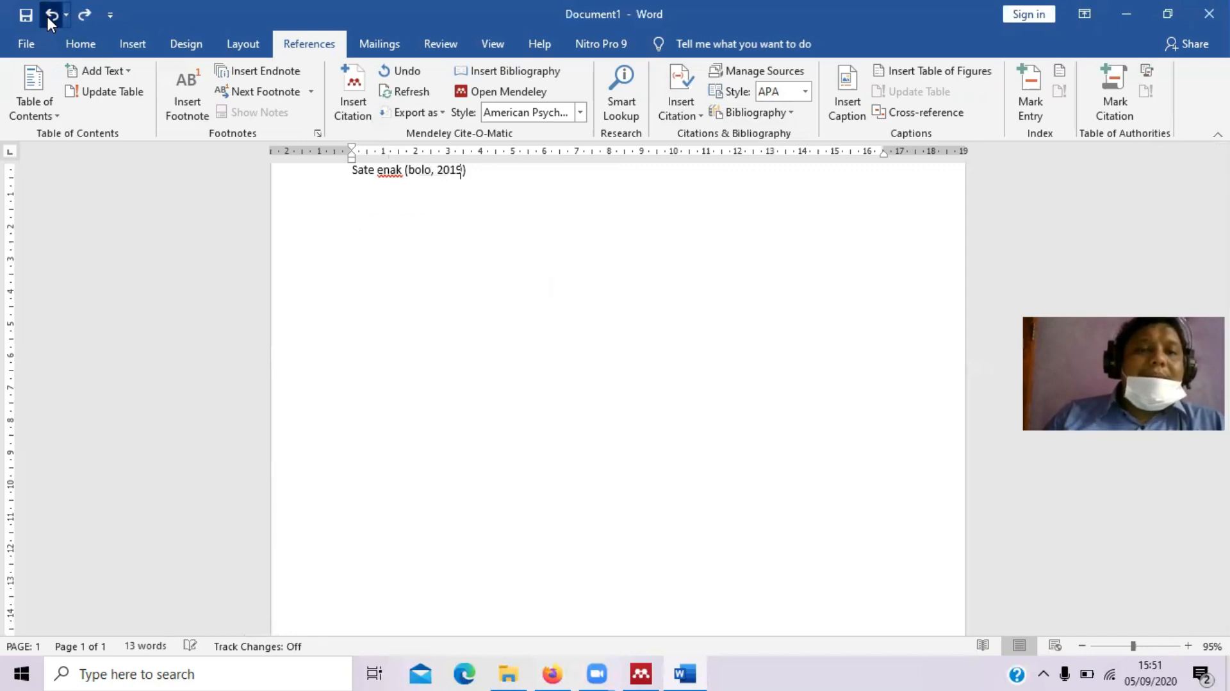
left_click(48, 16)
left_click(48, 16)
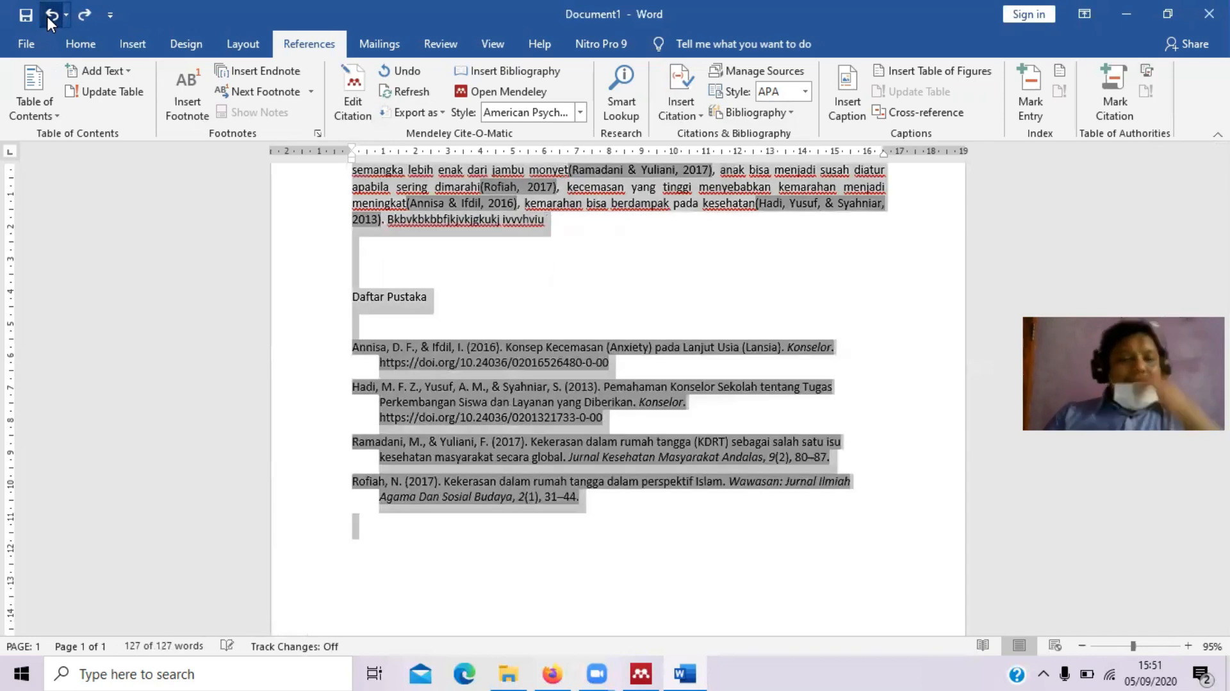
left_click(77, 16)
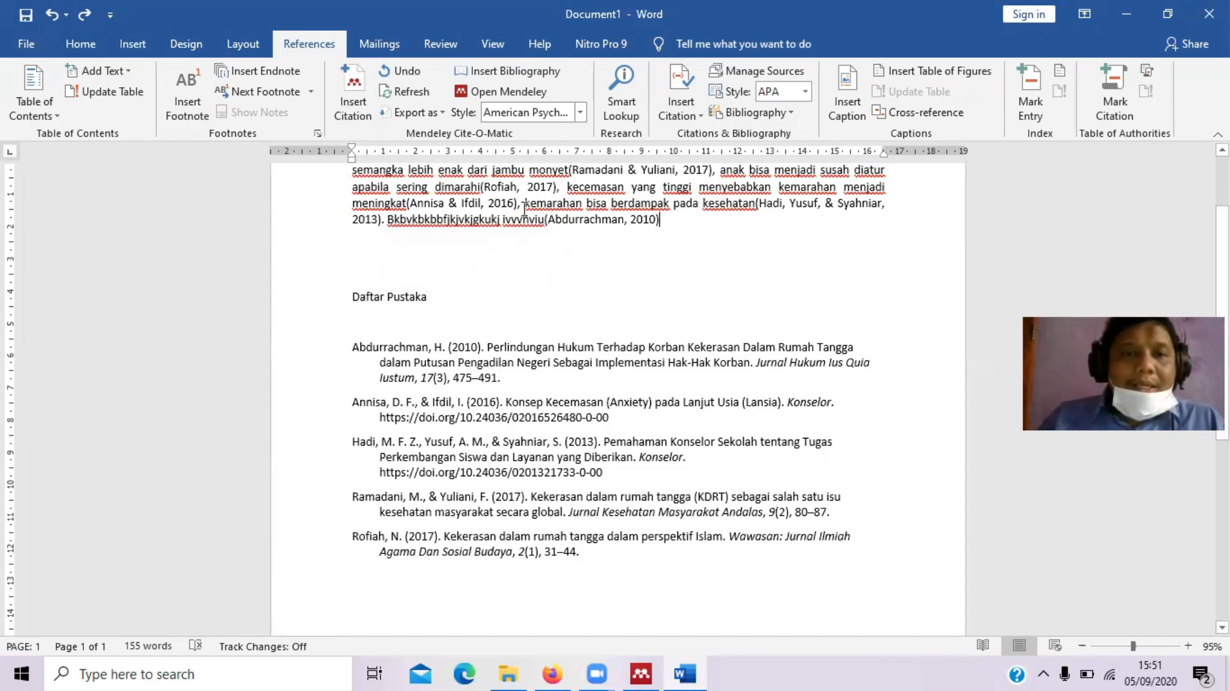
left_click_drag(679, 223, 352, 172)
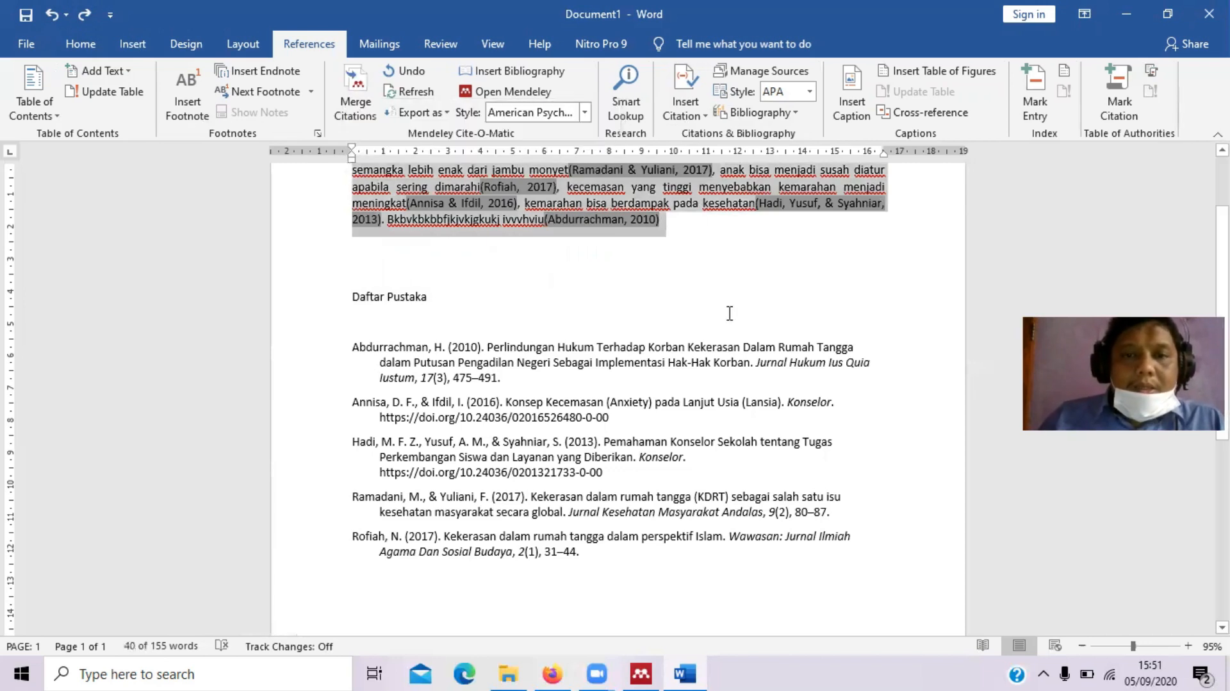
Apply the Modern Humanities Research Association 3rd edition (note with bibliography) citation style
left_click(585, 115)
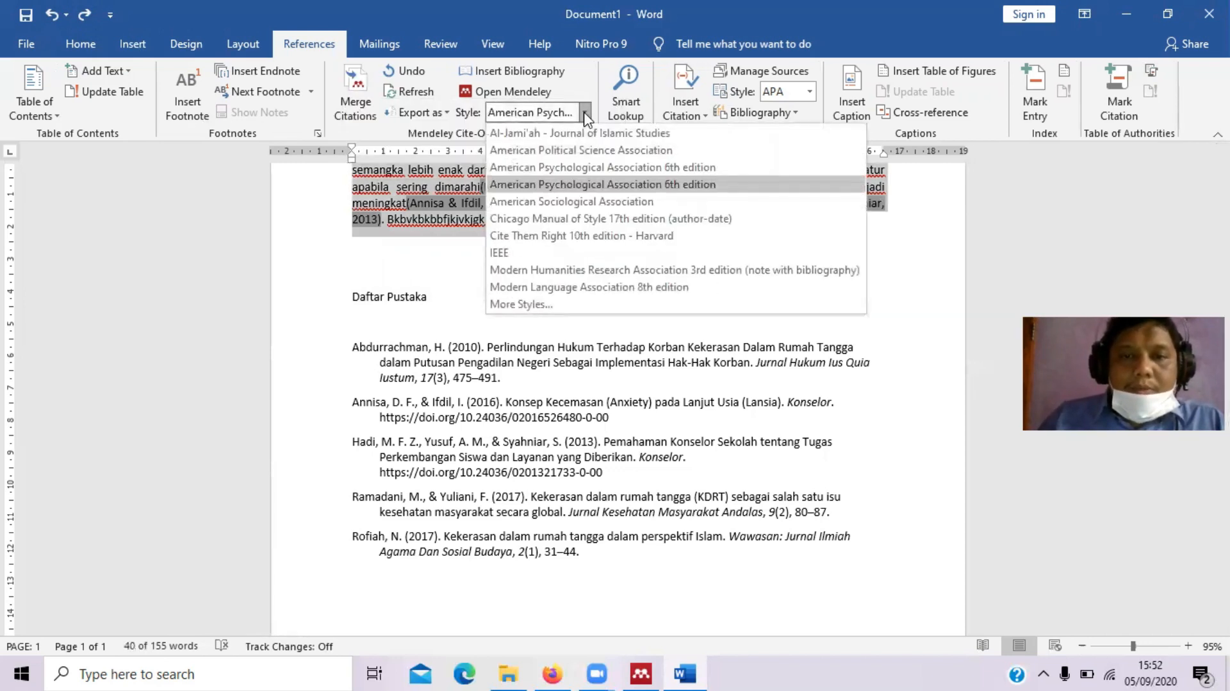
left_click(592, 270)
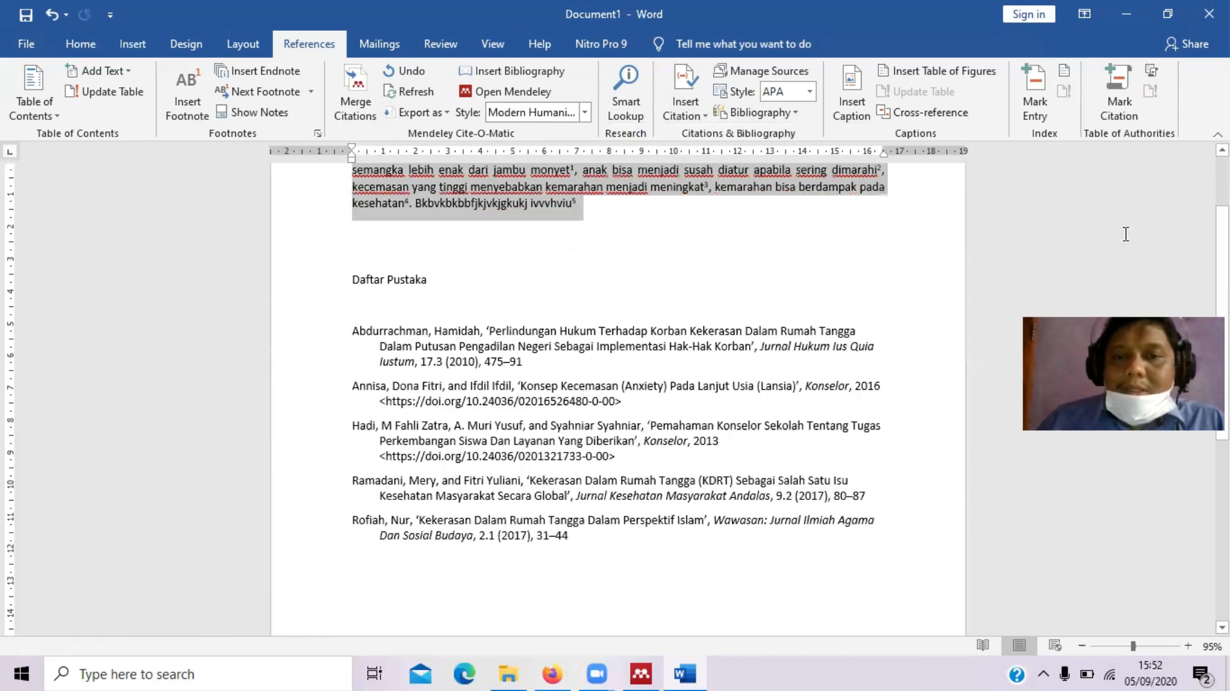
scroll(618, 384, "down", 5)
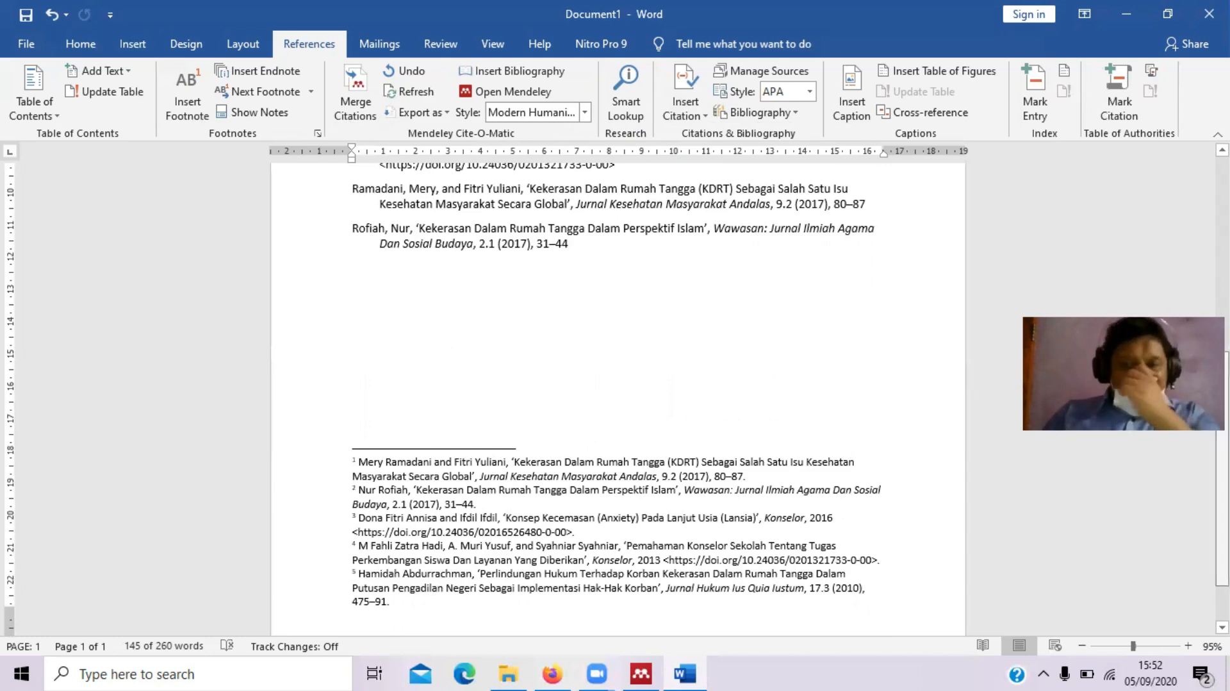
scroll(618, 384, "up", 6)
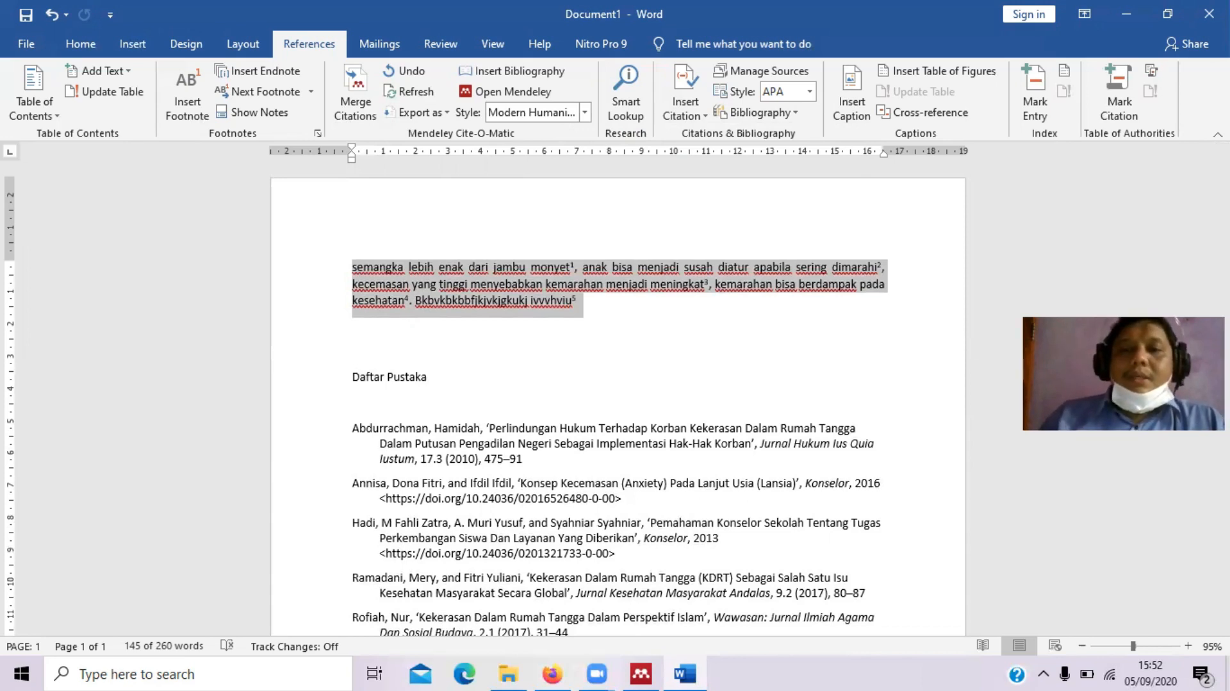
Switch the Mendeley citation style to Al-Jami'ah - Journal of Islamic Studies
left_click(584, 112)
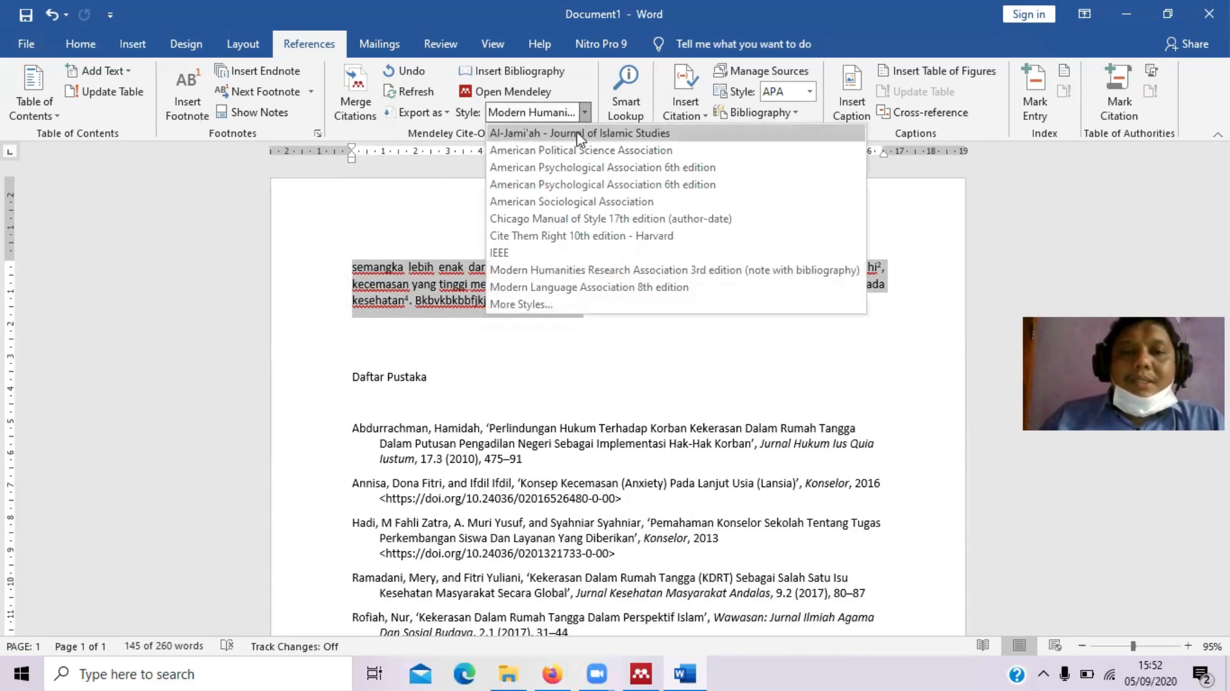
left_click(578, 134)
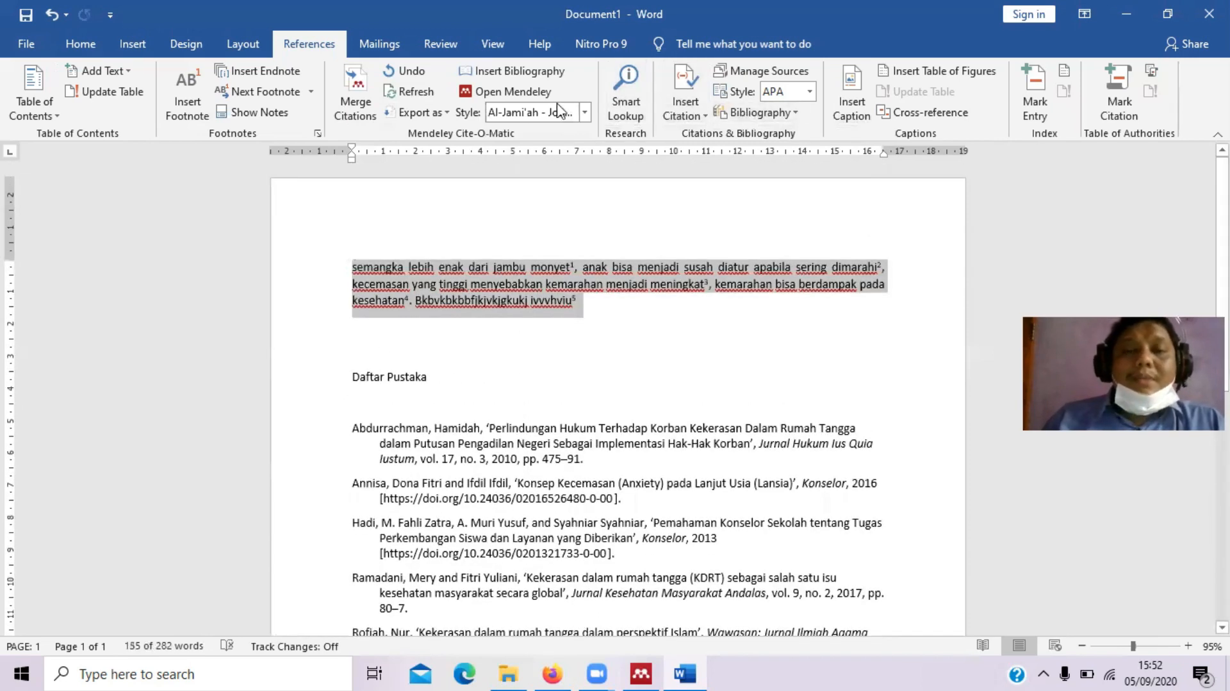
left_click(566, 110)
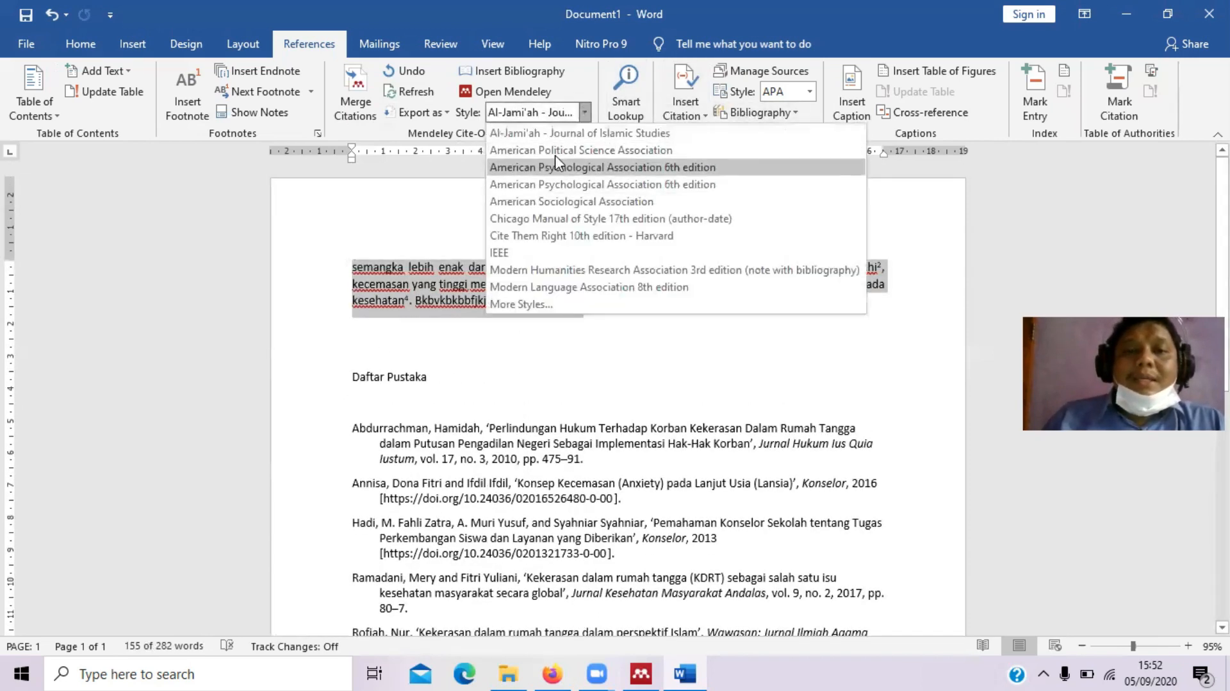
Search Mendeley's styles for 'al-ja', then select the installed Al-Jami'ah - Journal of Islamic Studies style
left_click(527, 305)
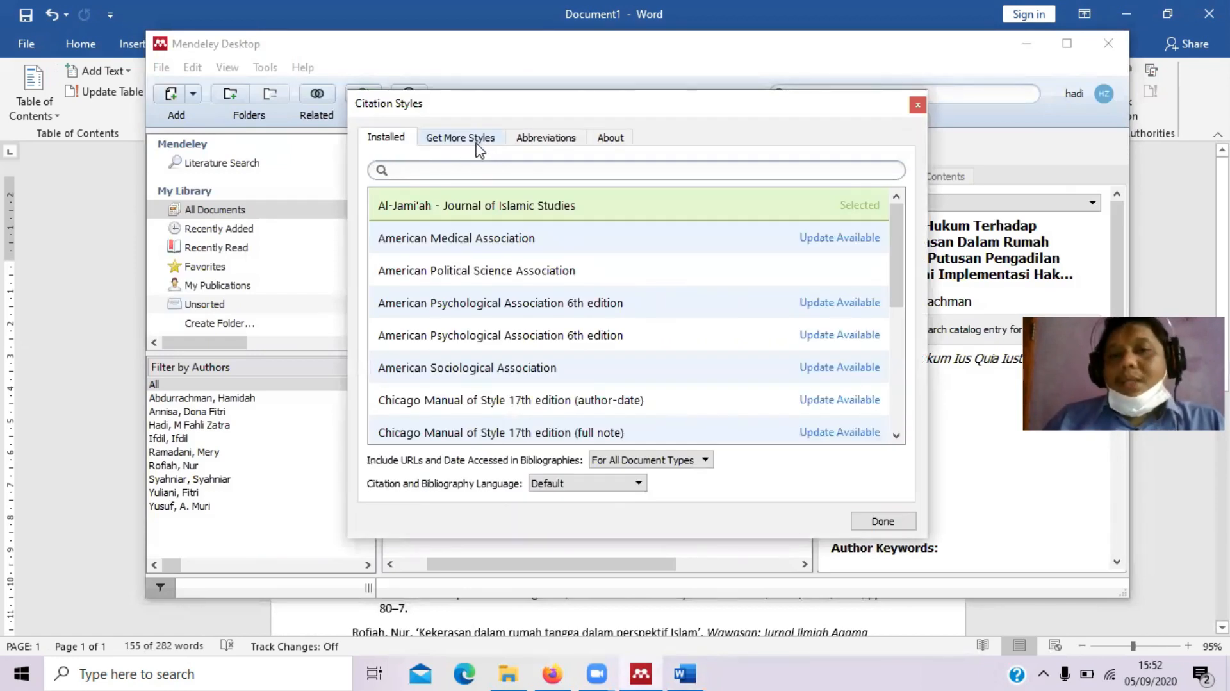
left_click(480, 139)
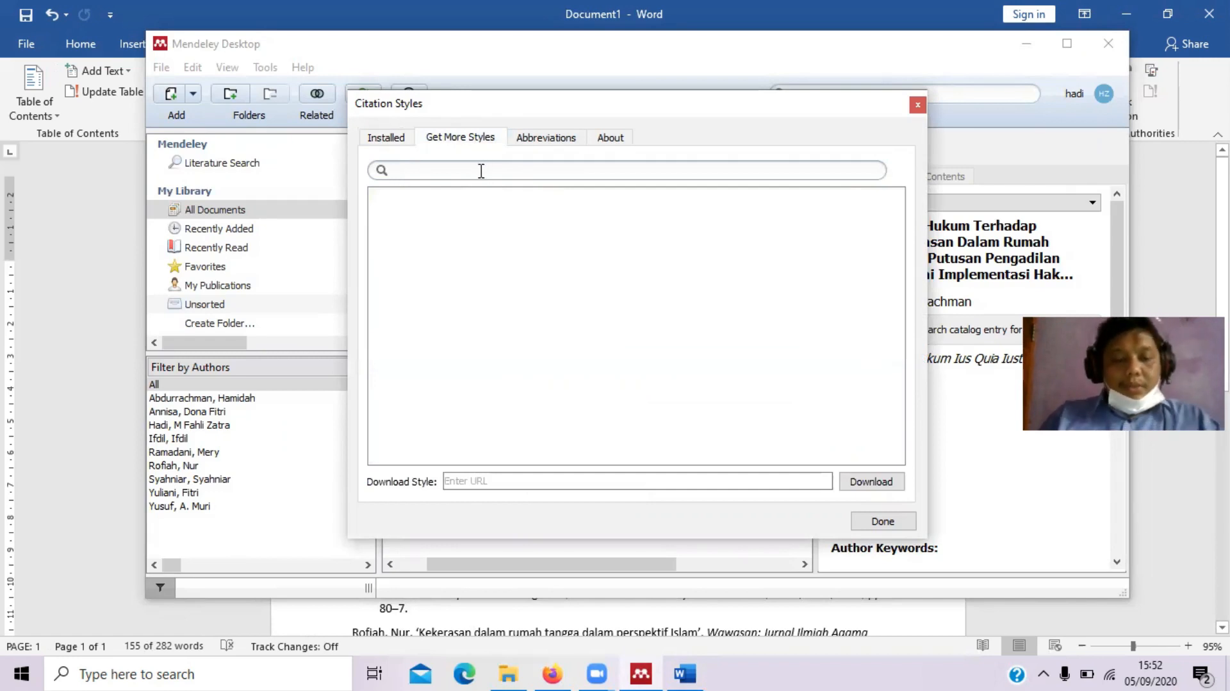
type("al")
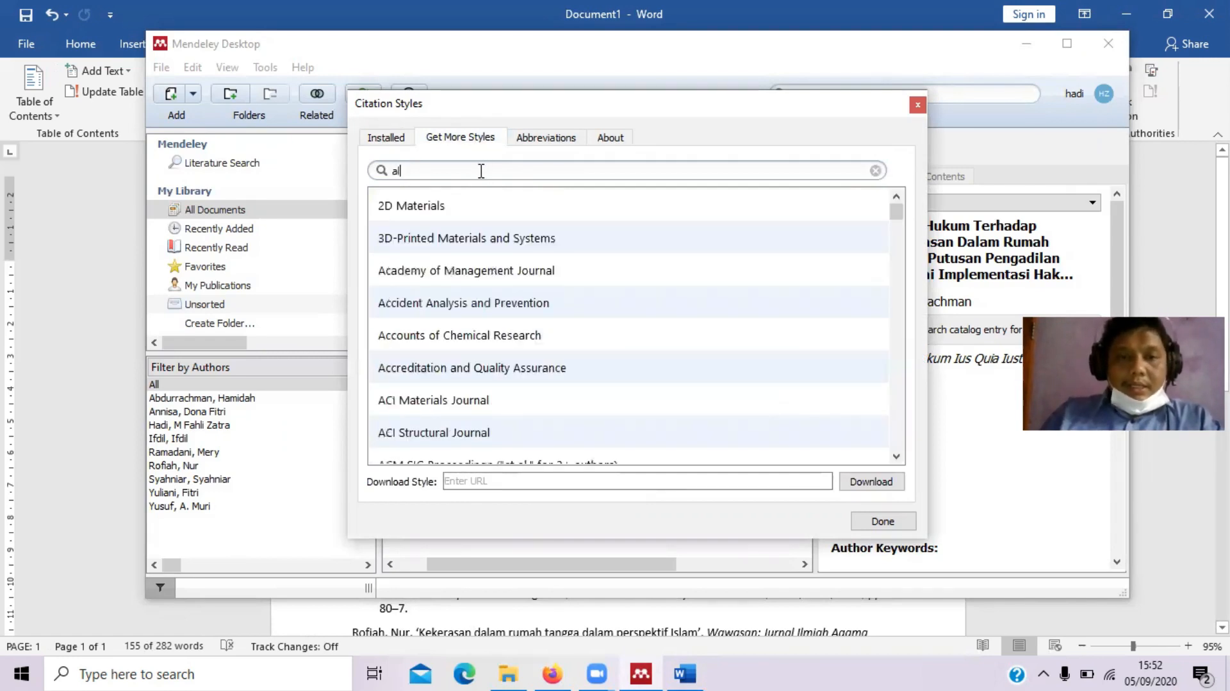
type("-ja")
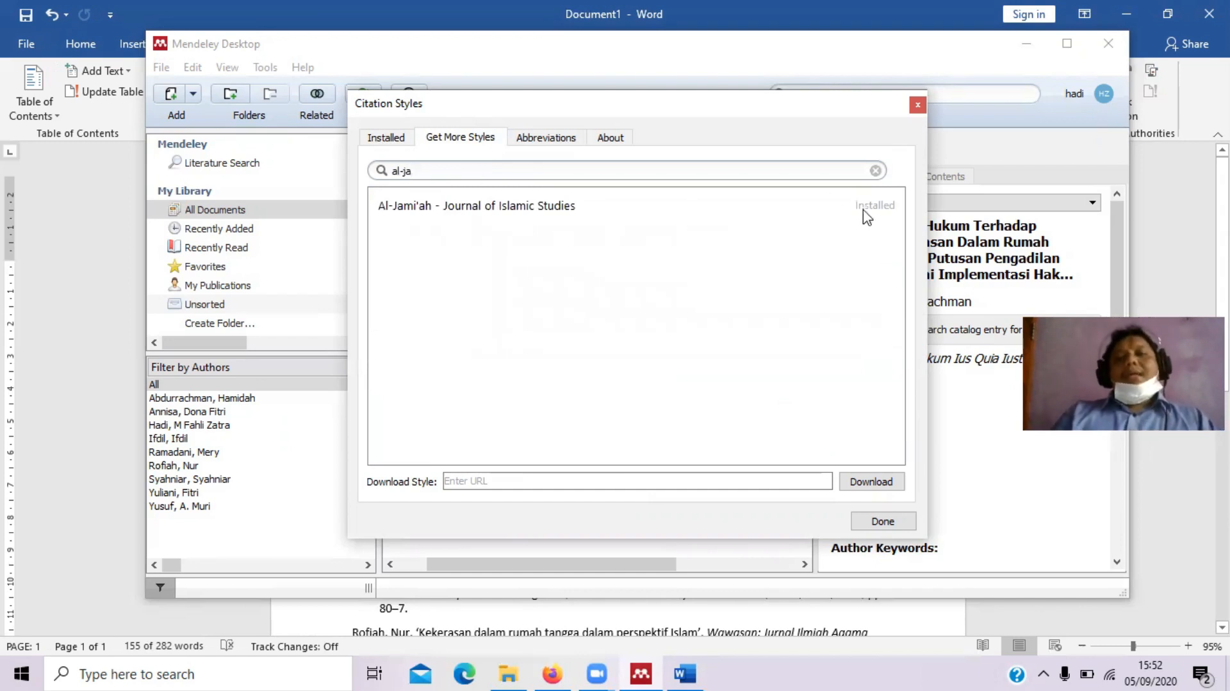
left_click(385, 144)
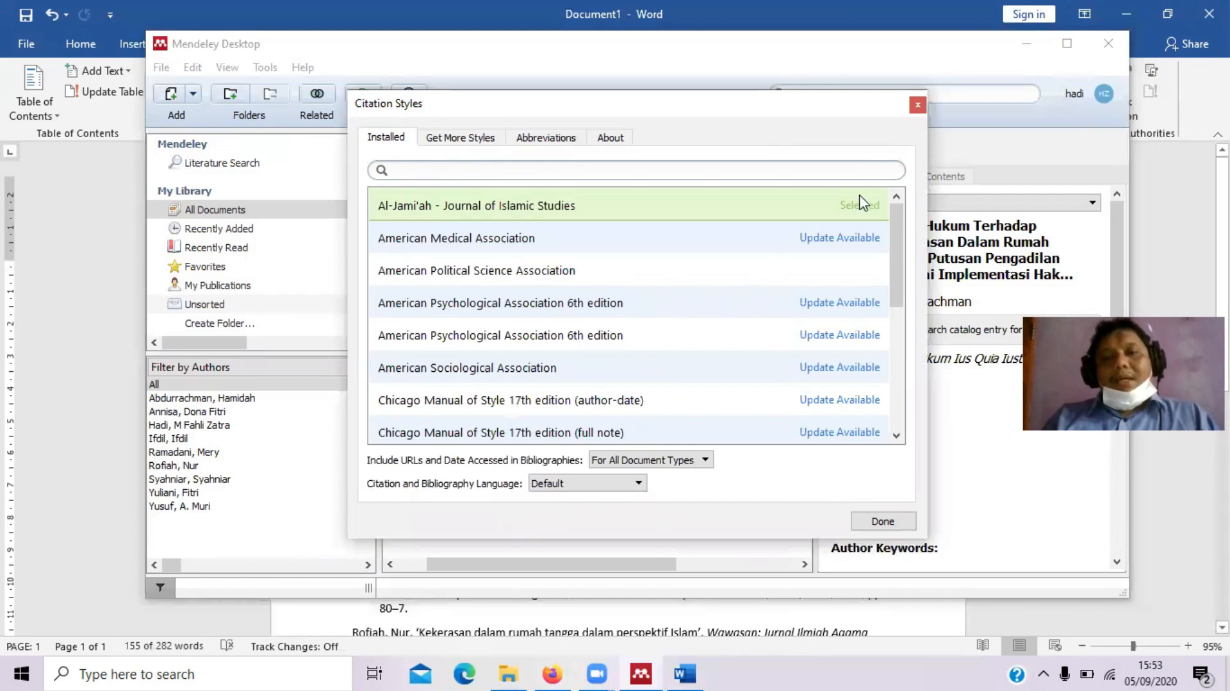
left_click(805, 204)
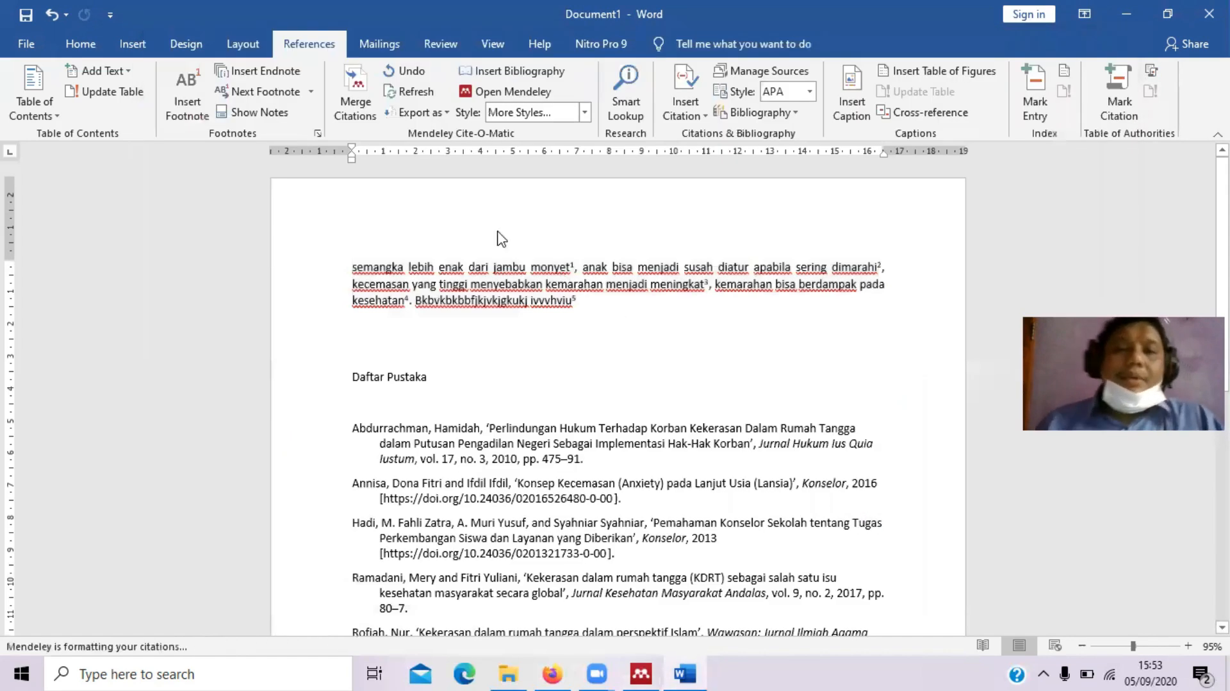
Choose Al-Jami'ah - Journal of Islamic Studies in Word's Mendeley Style list, refreshing the footnotes and five-entry Daftar Pustaka
left_click(574, 118)
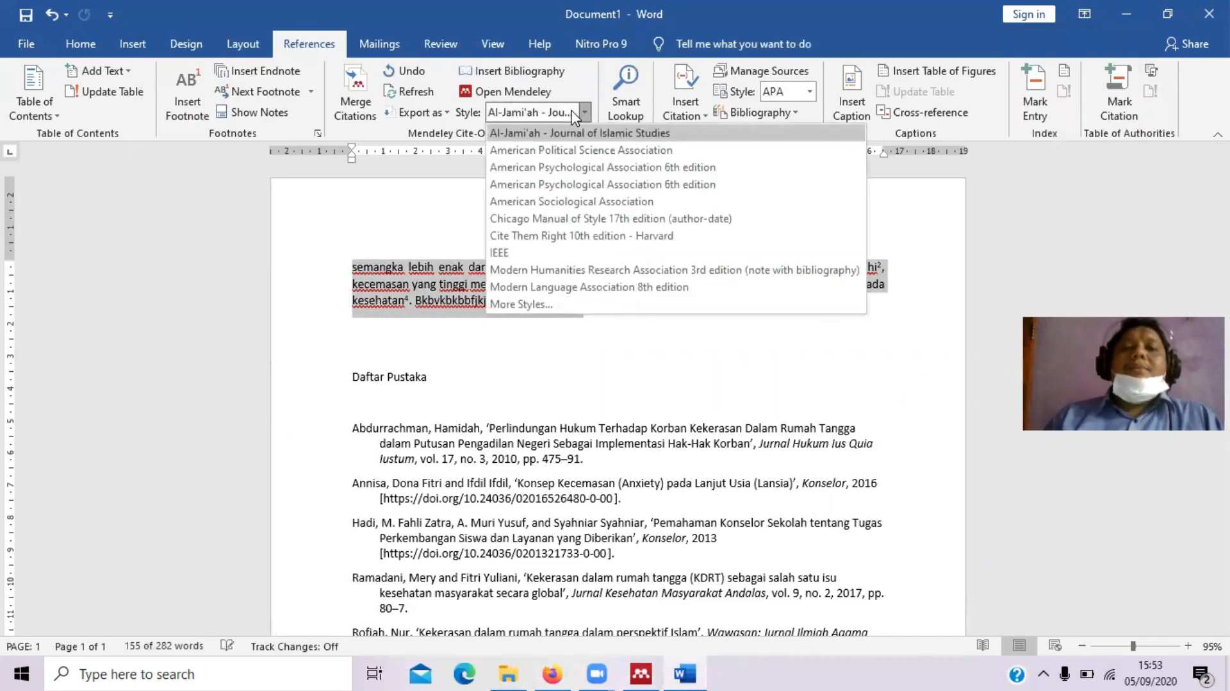
left_click(579, 133)
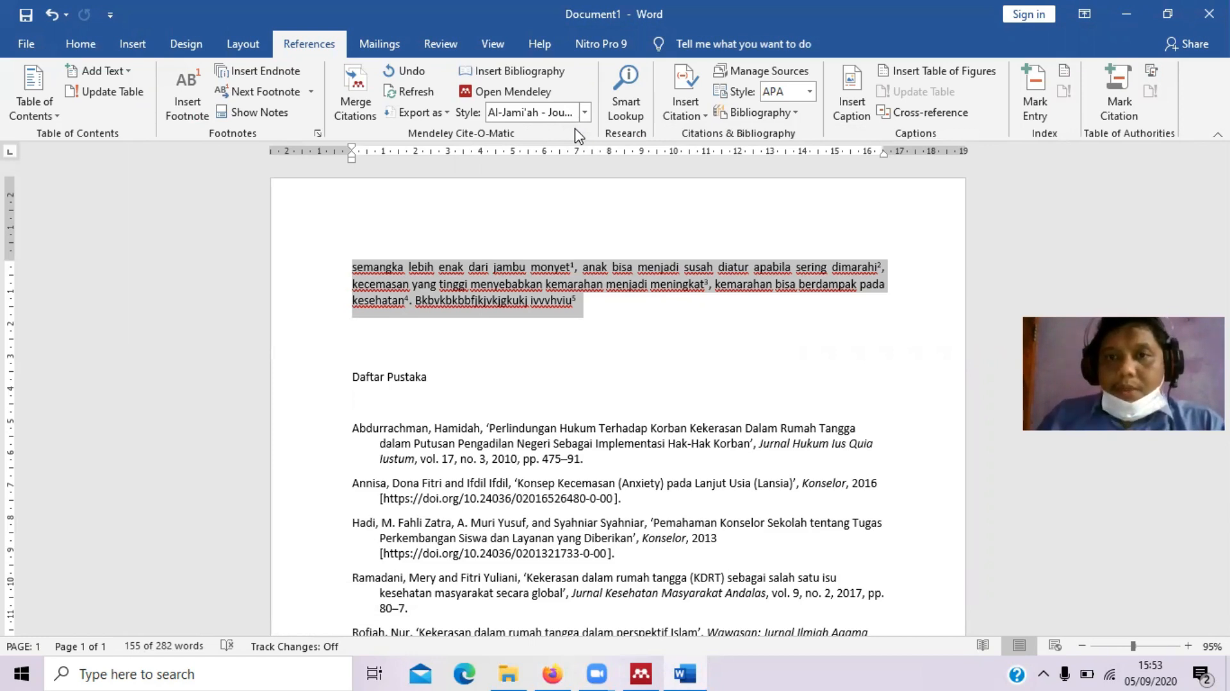
left_click(566, 342)
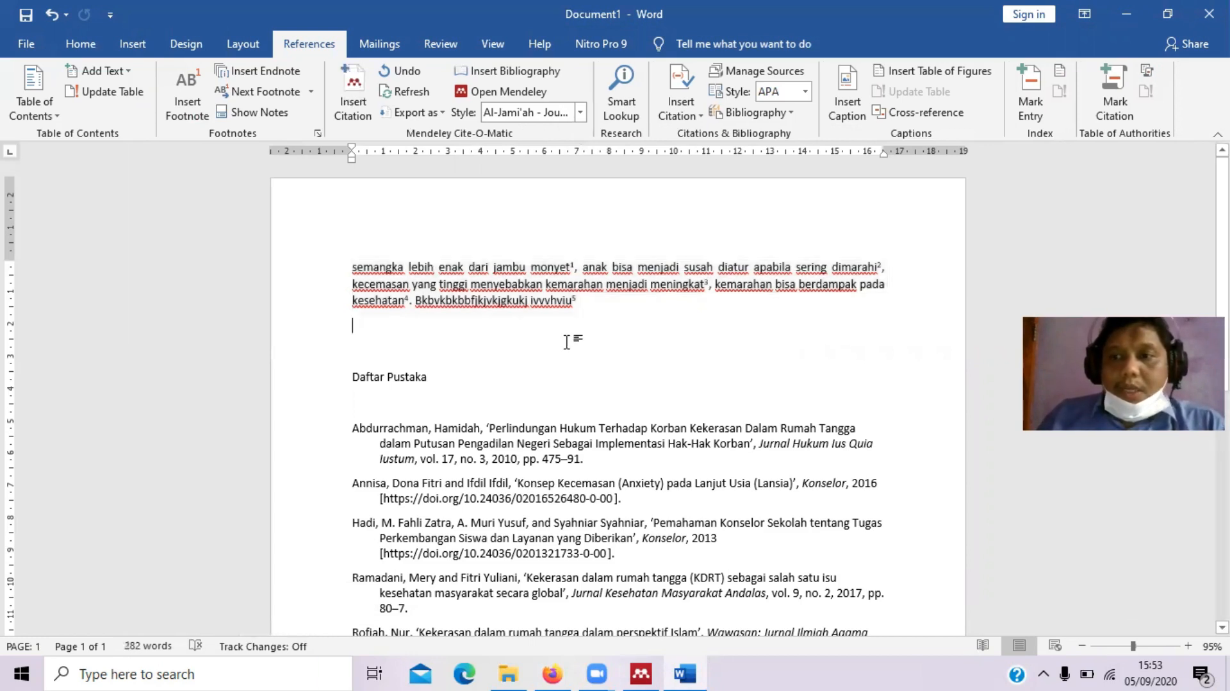